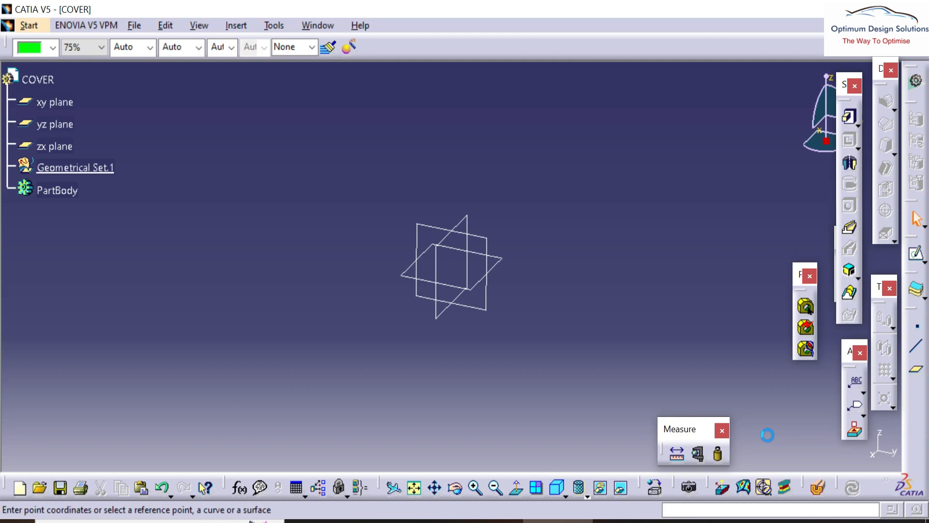
- Create the reference point and a standard axis system on it, using the yz, zx and xy planes for its X, Y and Z axes
{"action": "left_click", "coordinate": [630, 370]}
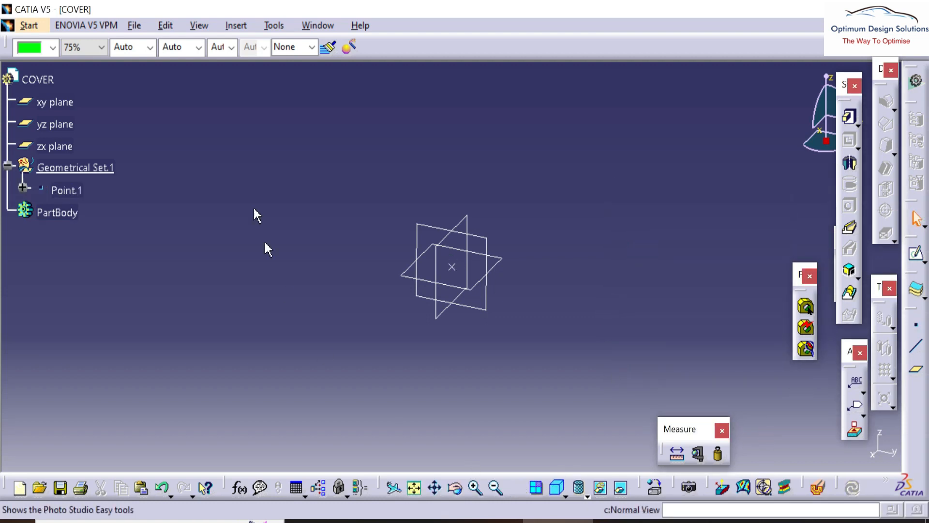
{"action": "left_click", "coordinate": [235, 26]}
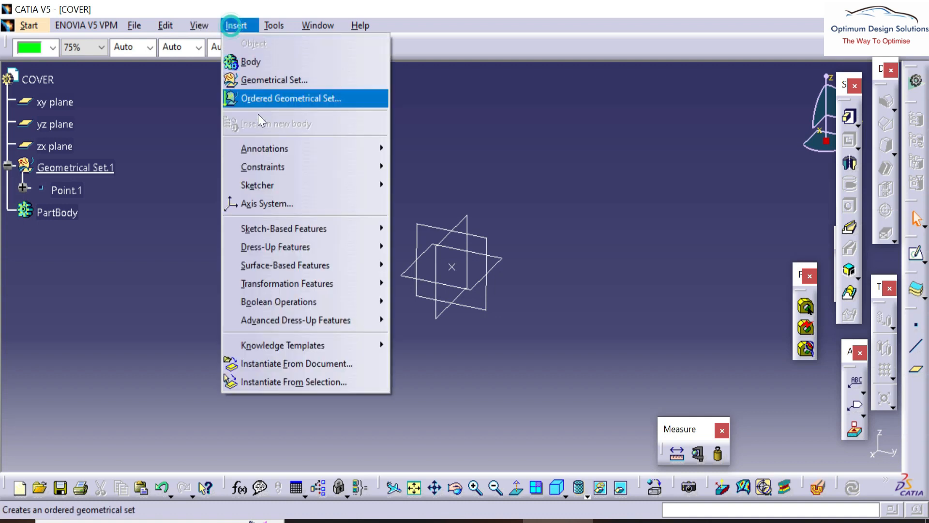
{"action": "left_click", "coordinate": [271, 201]}
{"action": "left_click", "coordinate": [453, 268]}
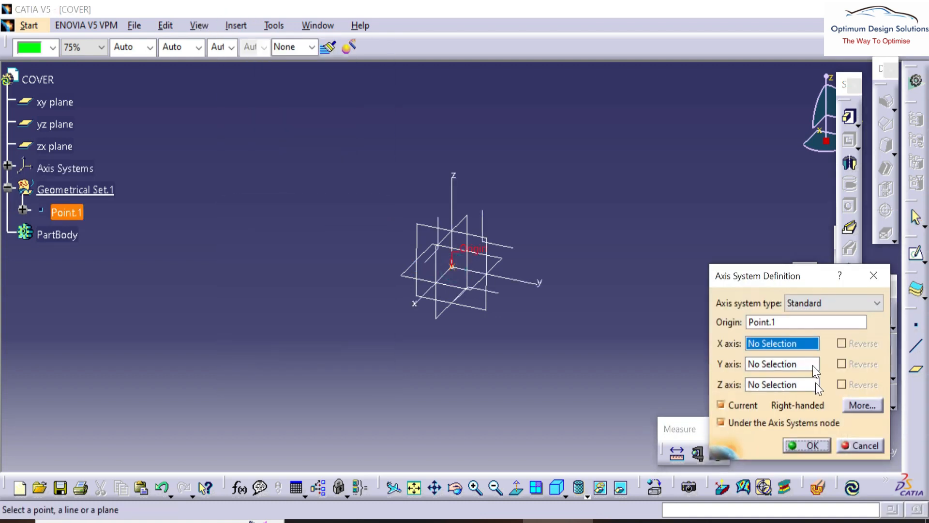
{"action": "left_click", "coordinate": [57, 126]}
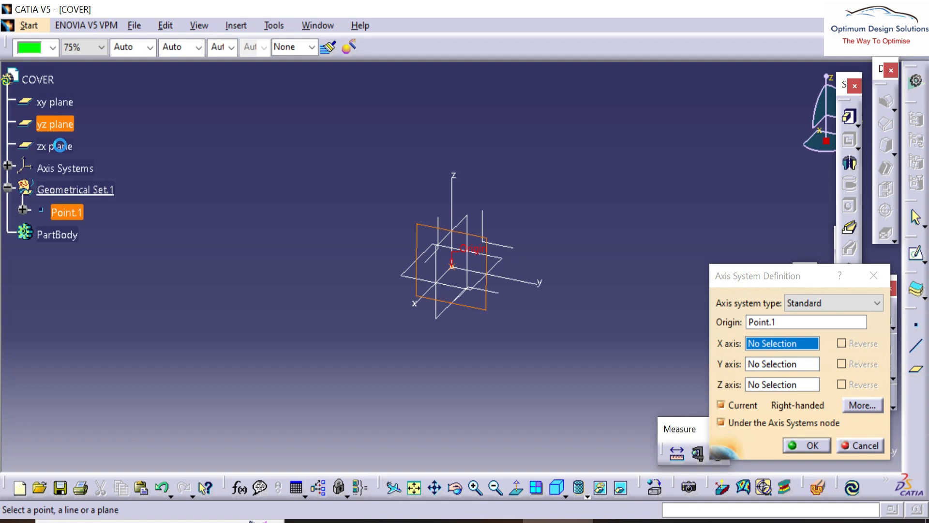
{"action": "left_click", "coordinate": [60, 146]}
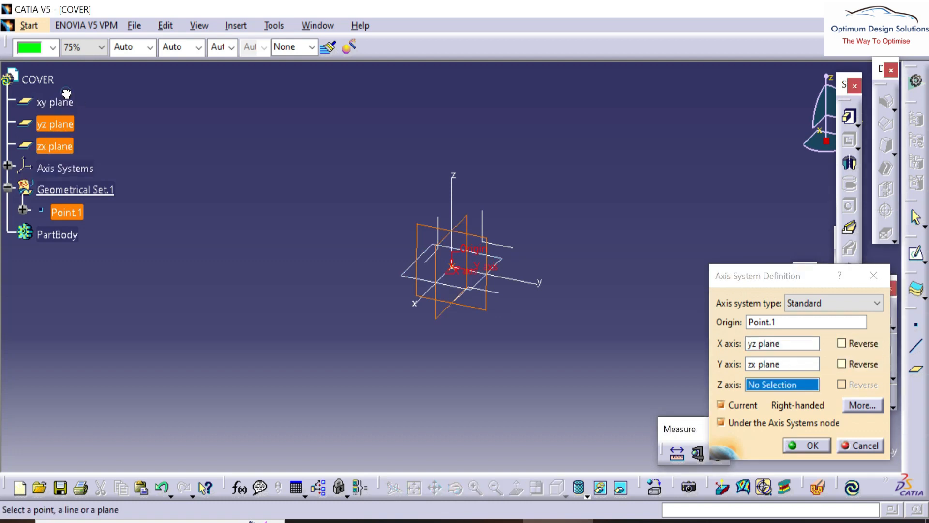
{"action": "left_click", "coordinate": [66, 97]}
{"action": "left_click", "coordinate": [571, 308]}
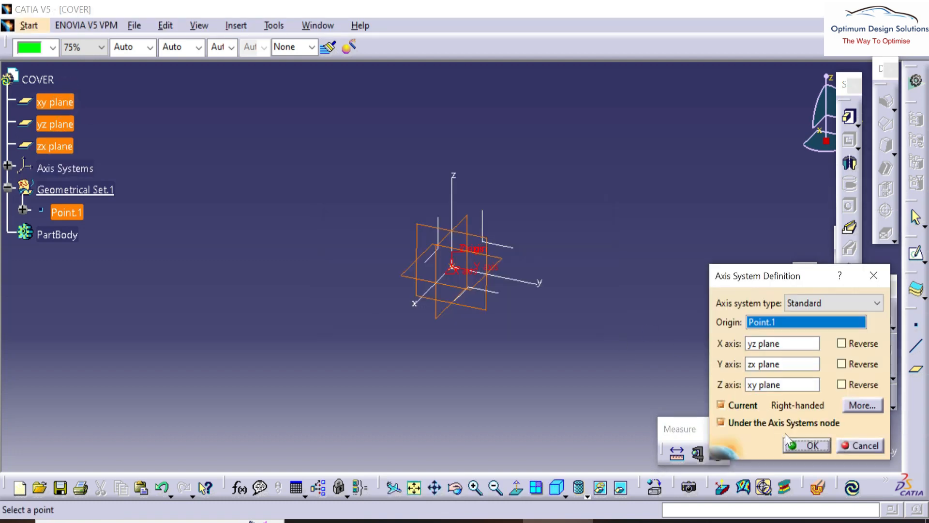
{"action": "left_click", "coordinate": [786, 441]}
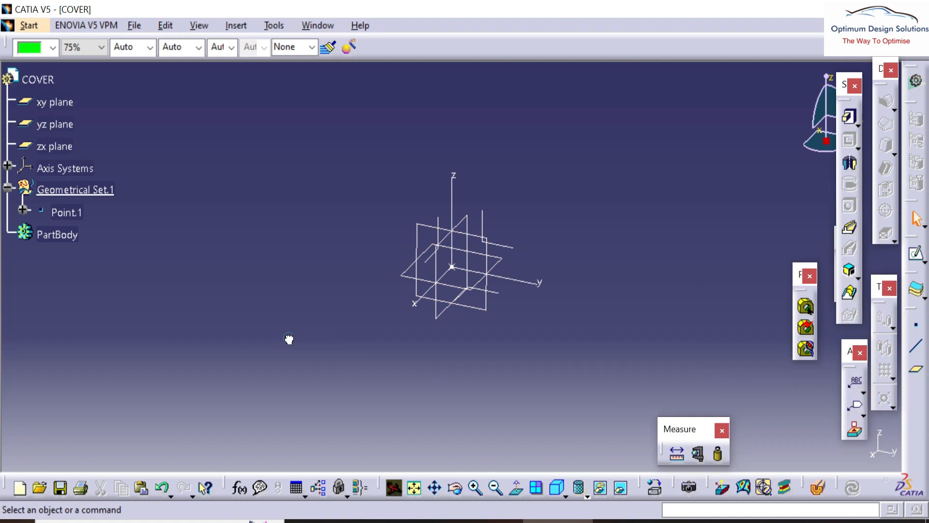
- Hide the xy, yz and zx planes and set the view to isometric
{"action": "left_click", "coordinate": [64, 103]}
{"action": "left_click", "coordinate": [59, 146], "text": "shift"}
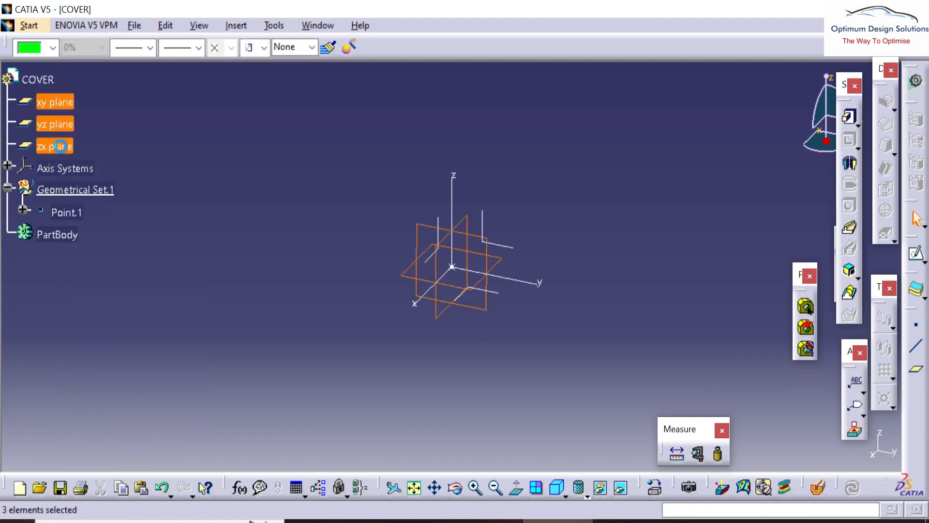
{"action": "key", "text": "space"}
{"action": "left_click", "coordinate": [556, 487]}
- Switch to the Generative Shape Design workbench
{"action": "left_click", "coordinate": [29, 25]}
{"action": "mouse_move", "coordinate": [51, 84]}
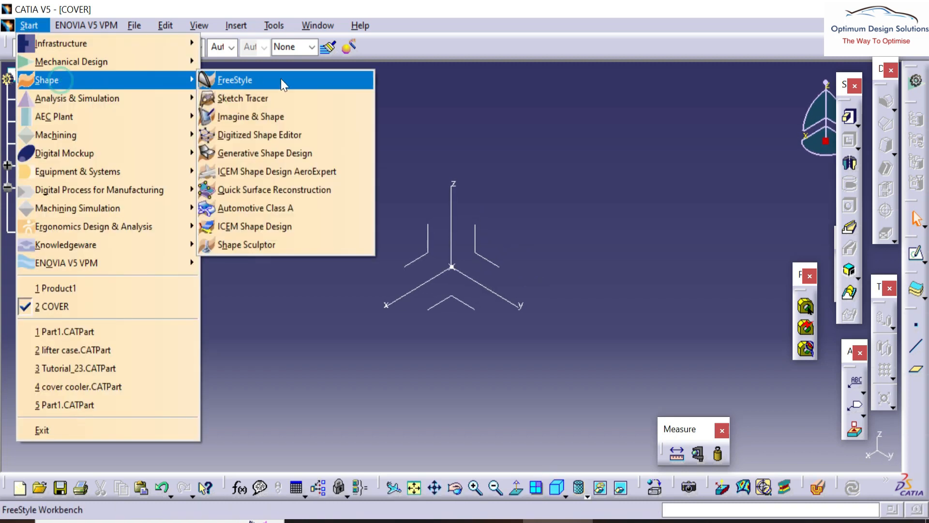
{"action": "left_click", "coordinate": [283, 154]}
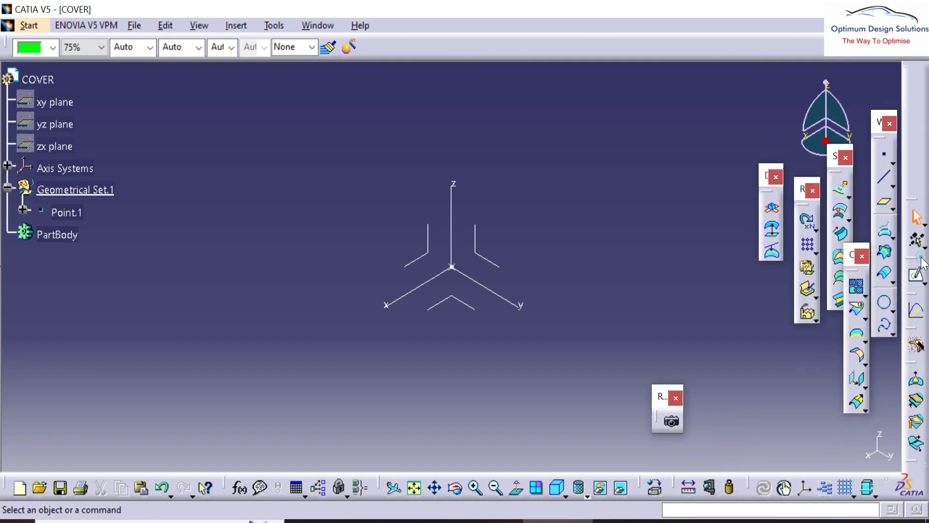
- Create a positioned sketch on the axis system's XY plane with Point.1 as projection point origin, H reversed and axes swapped
{"action": "left_click", "coordinate": [918, 277]}
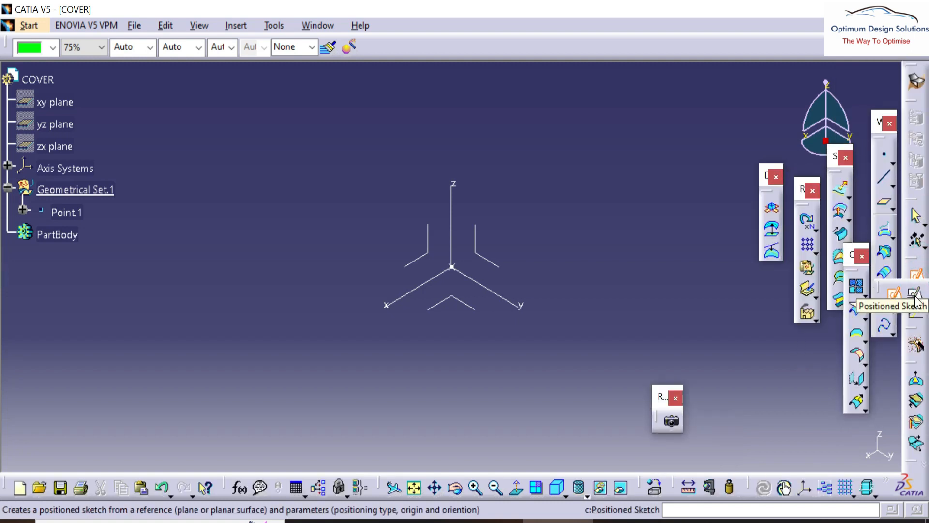
{"action": "left_click", "coordinate": [448, 300]}
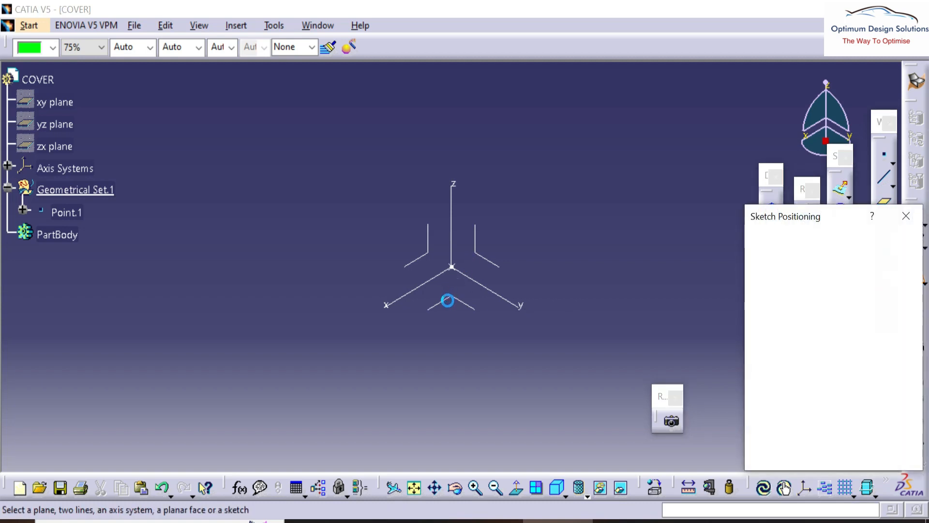
{"action": "left_click", "coordinate": [450, 305]}
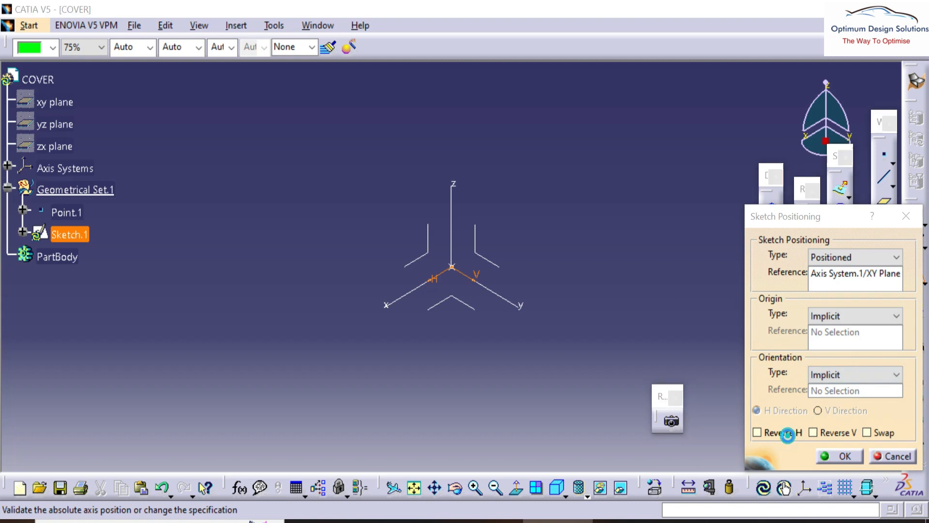
{"action": "left_click", "coordinate": [770, 433]}
{"action": "left_click", "coordinate": [861, 317]}
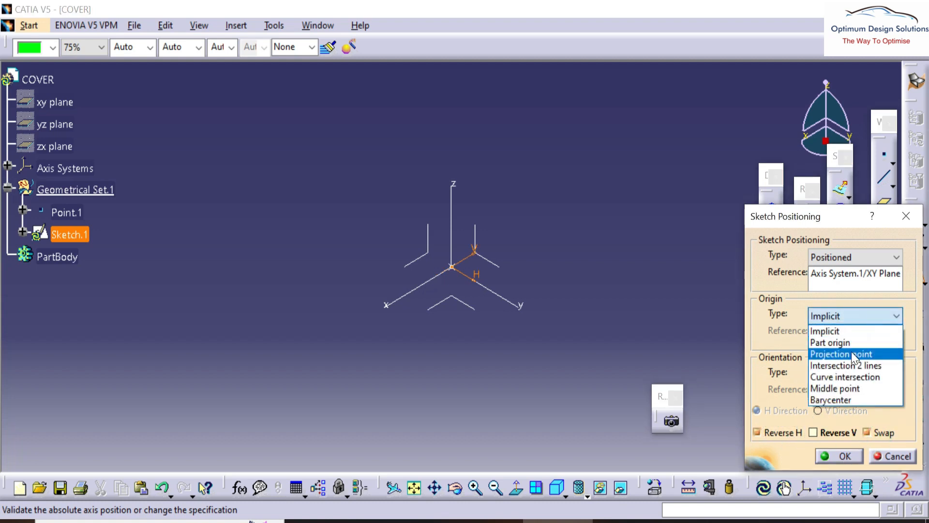
{"action": "left_click", "coordinate": [840, 355]}
{"action": "left_click", "coordinate": [75, 216]}
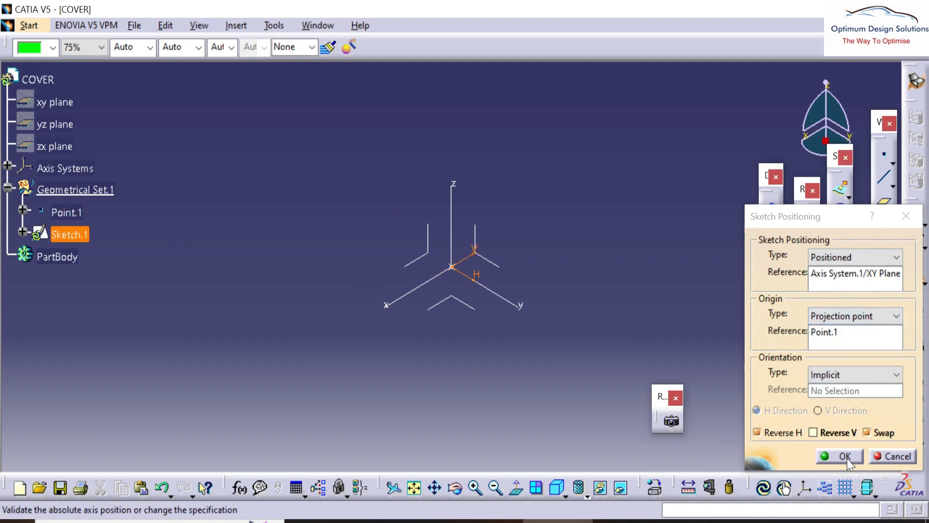
{"action": "left_click", "coordinate": [846, 461]}
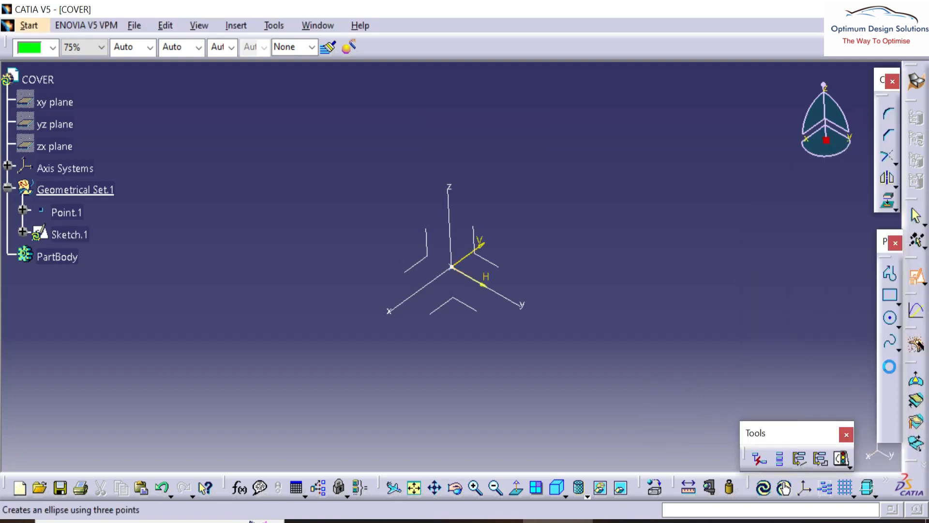
- Sketch a centered rectangle on the origin, about 155 mm wide and 127 mm high
{"action": "left_click", "coordinate": [903, 303]}
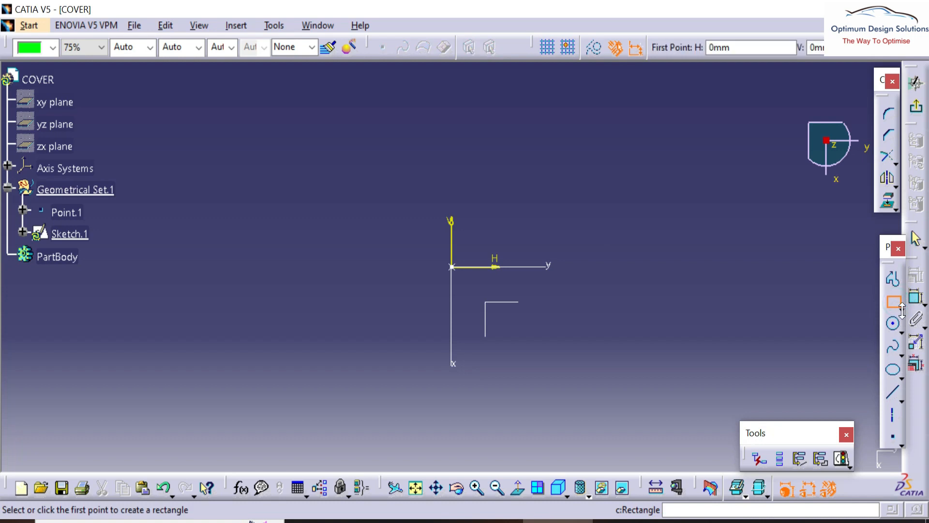
{"action": "left_click", "coordinate": [894, 324]}
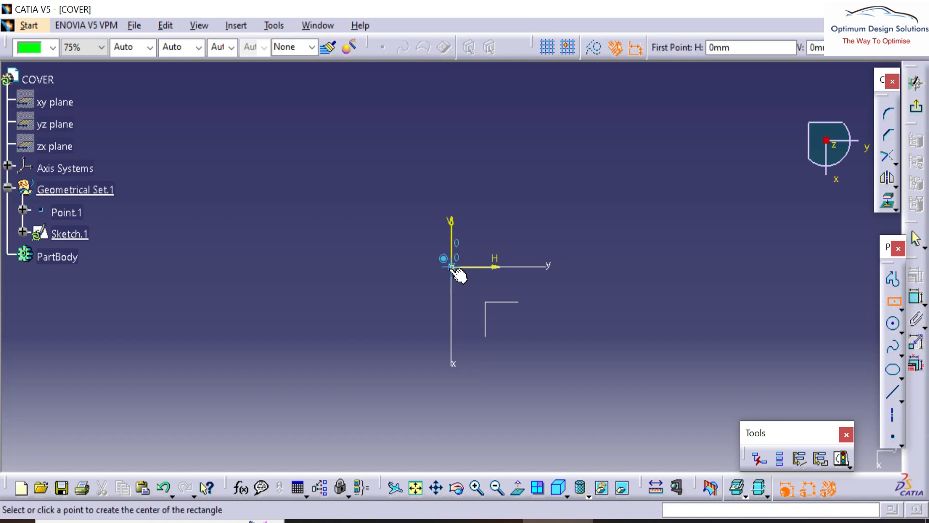
{"action": "left_click", "coordinate": [451, 267]}
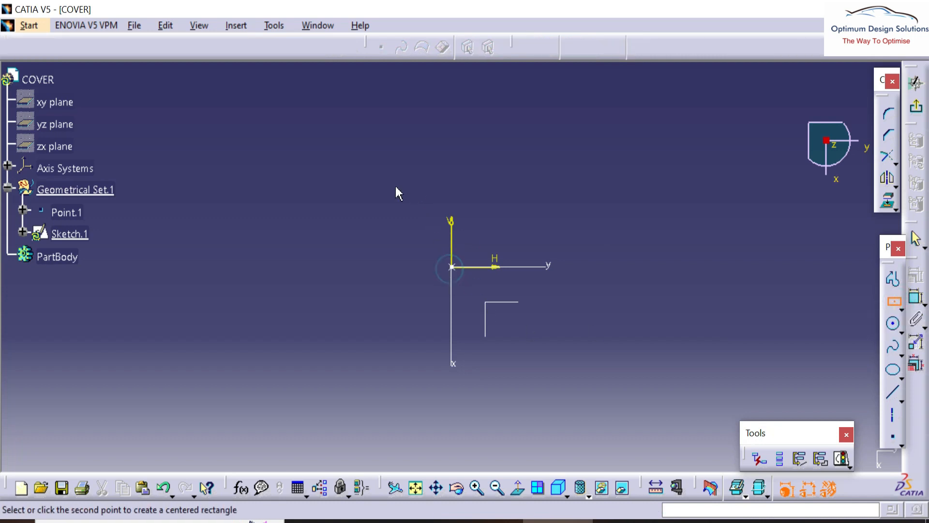
{"action": "left_click", "coordinate": [325, 158]}
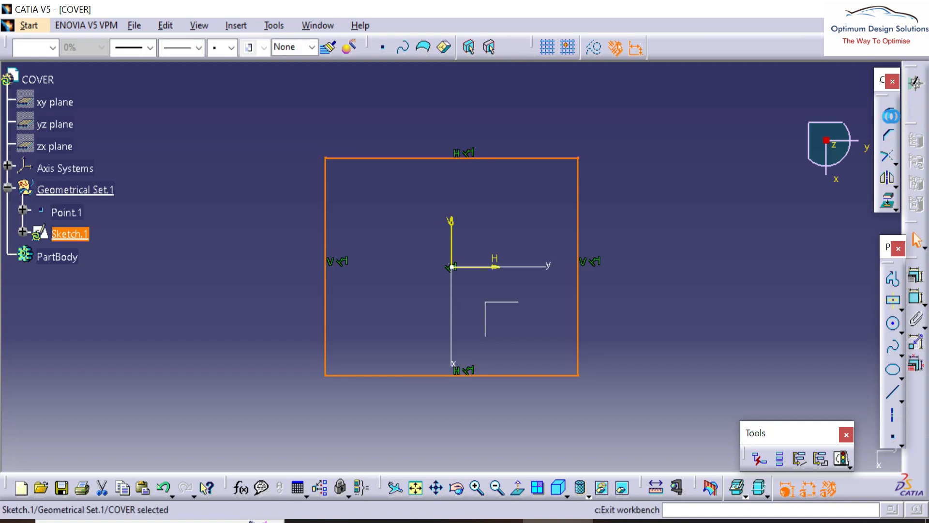
- Dimension the rectangle's height and width, and set the width to 200 mm
{"action": "left_click", "coordinate": [915, 83]}
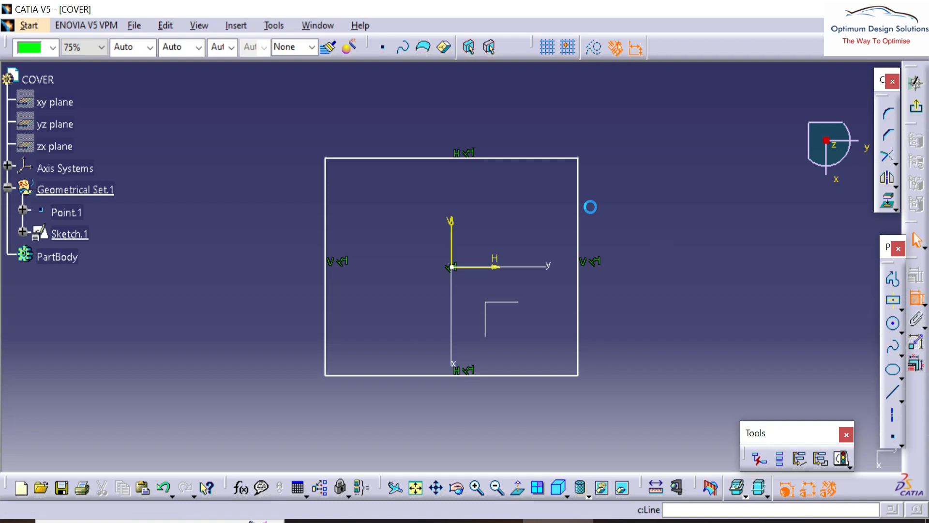
{"action": "left_click", "coordinate": [578, 193]}
{"action": "left_click", "coordinate": [770, 218]}
{"action": "left_click", "coordinate": [467, 157]}
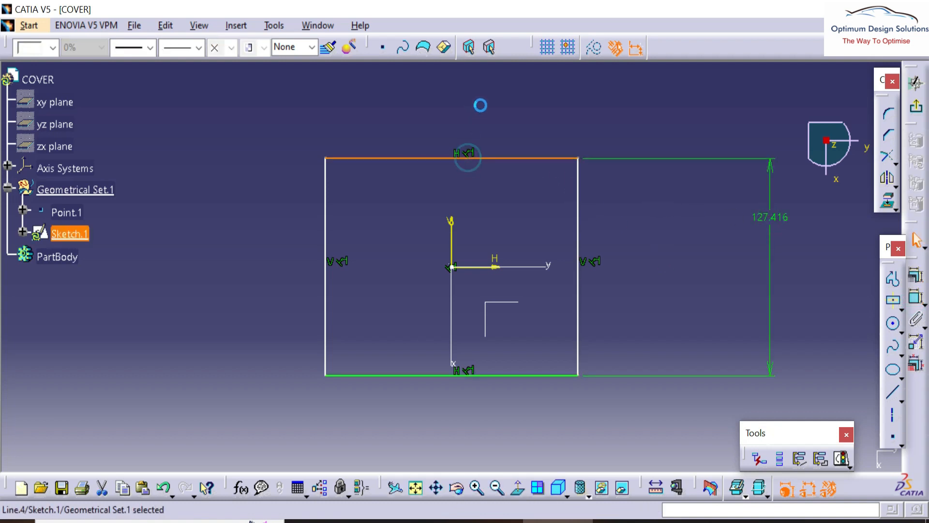
{"action": "left_click", "coordinate": [385, 158]}
{"action": "left_click", "coordinate": [411, 107]}
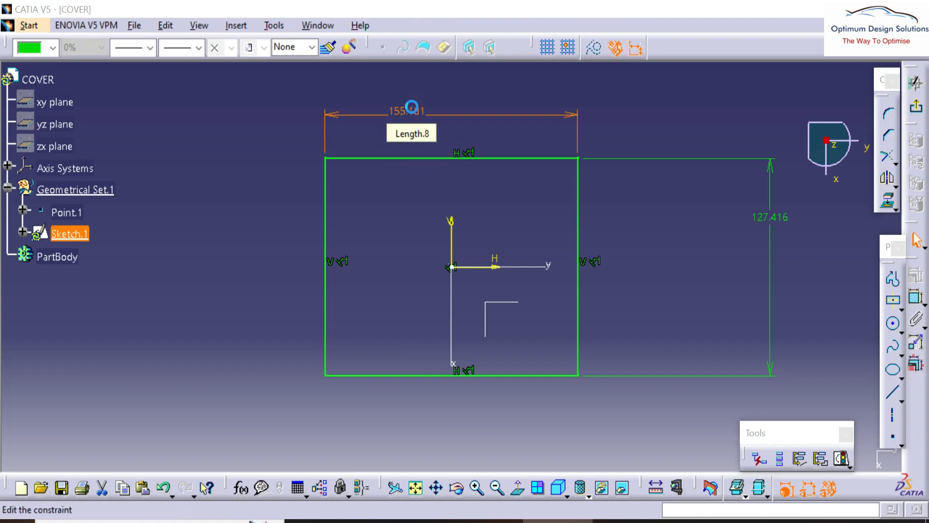
{"action": "type", "text": "200"}
{"action": "key", "text": "Return"}
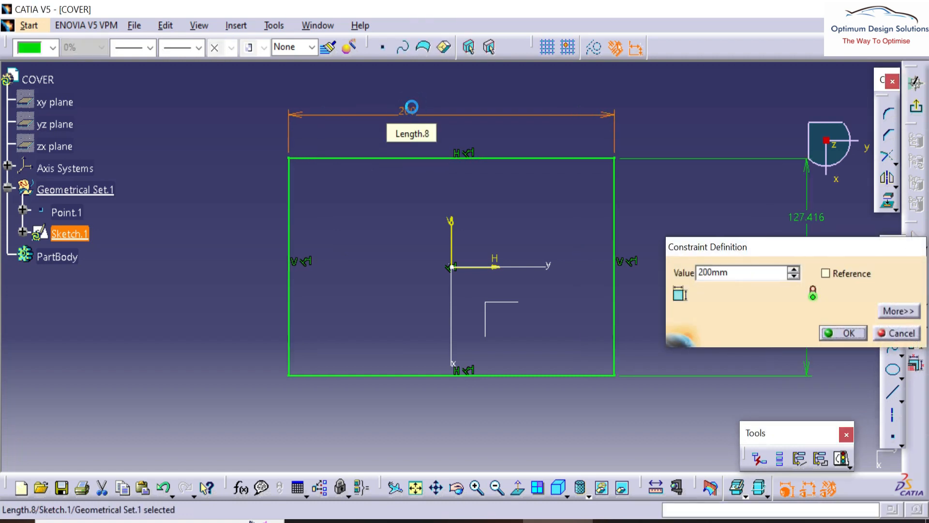
- Set the rectangle's height to 300 mm
{"action": "double_click", "coordinate": [802, 208]}
{"action": "type", "text": "300"}
{"action": "key", "text": "Return"}
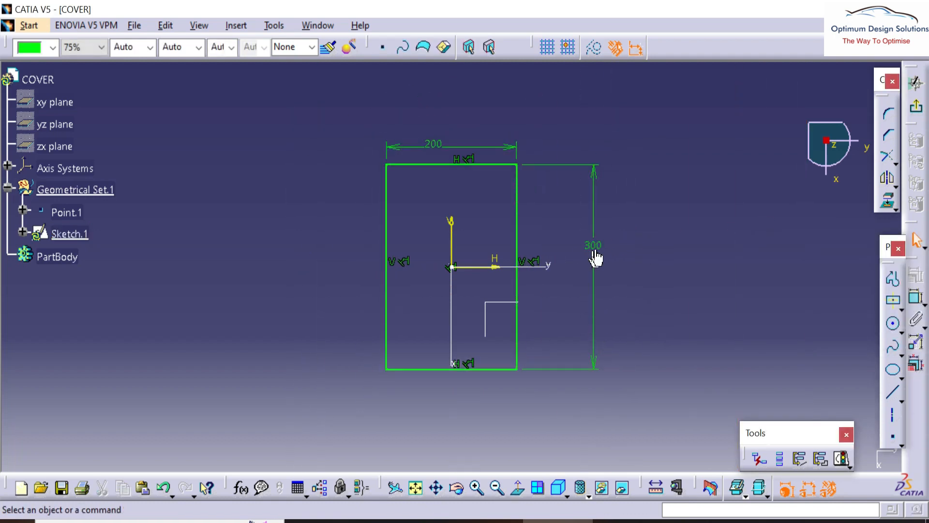
- Set the rectangle's height to 200 mm and exit the sketch
{"action": "double_click", "coordinate": [598, 244]}
{"action": "type", "text": "200mm"}
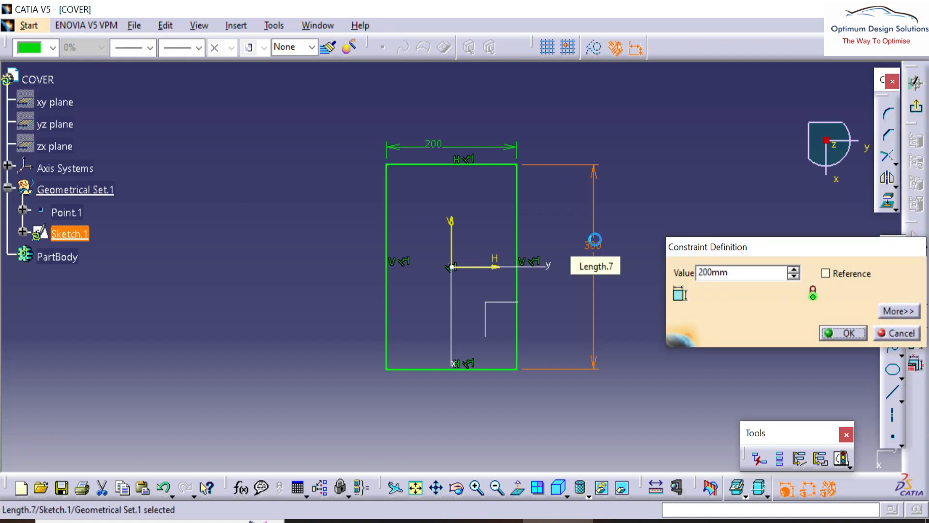
{"action": "key", "text": "Return"}
{"action": "left_click", "coordinate": [914, 83]}
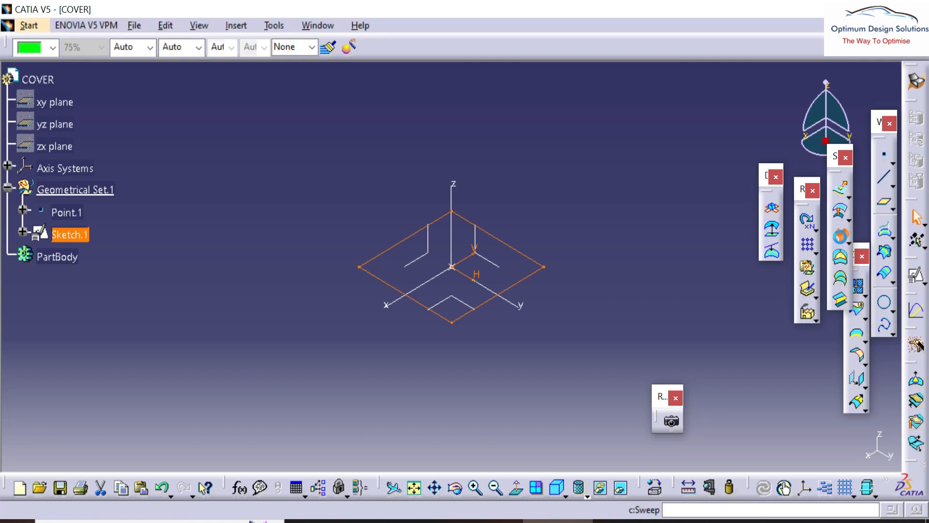
- Start a swept surface with a linear profile and the With draft direction subtype, using the square sketch as guide curve
{"action": "left_click", "coordinate": [840, 235]}
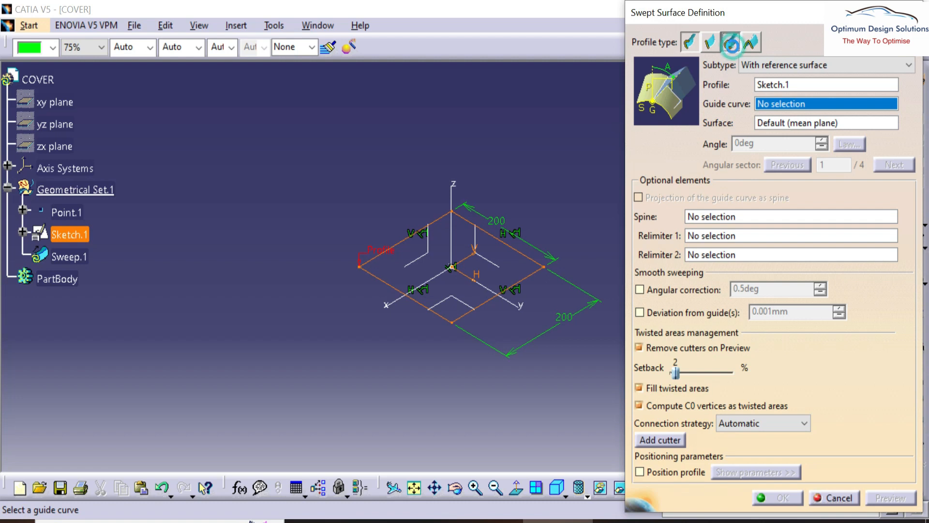
{"action": "left_click", "coordinate": [732, 44]}
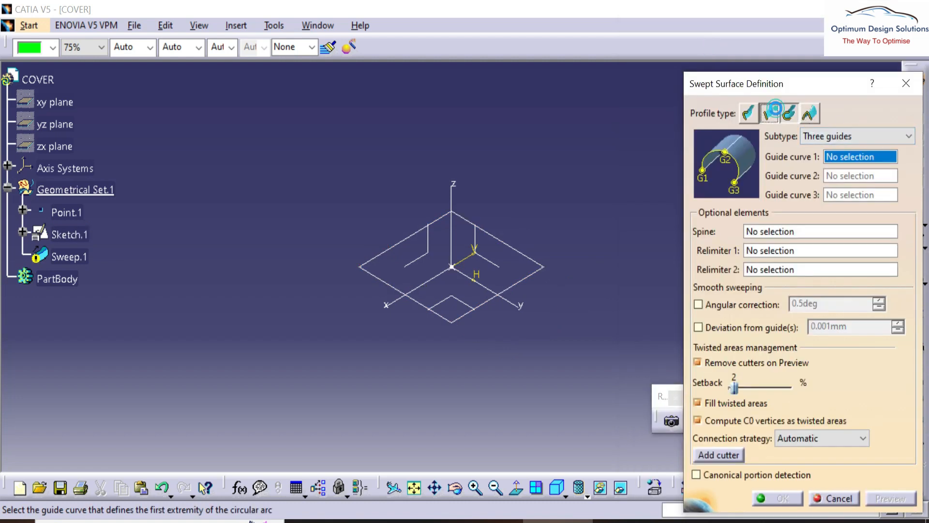
{"action": "left_click", "coordinate": [849, 82]}
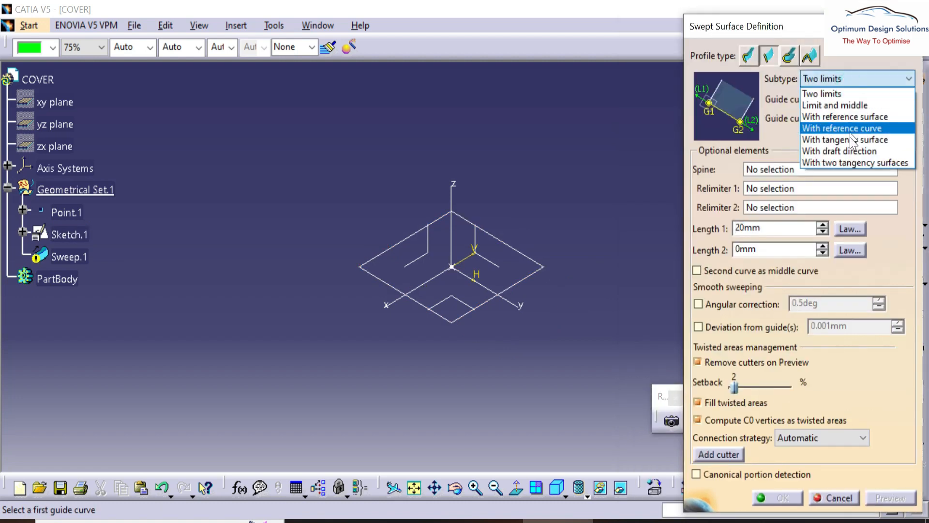
{"action": "left_click", "coordinate": [842, 153]}
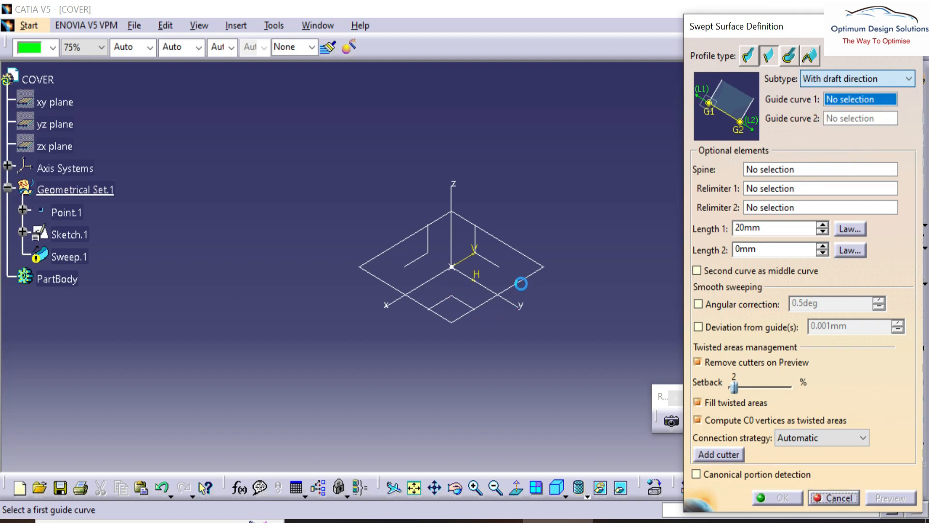
{"action": "left_click", "coordinate": [527, 277]}
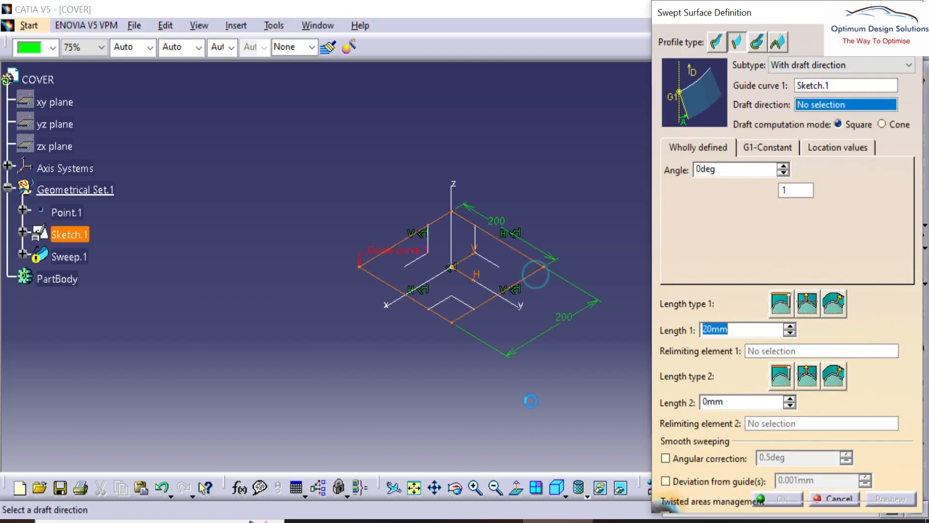
{"action": "middle_click_drag", "start_coordinate": [530, 305], "coordinate": [531, 286]}
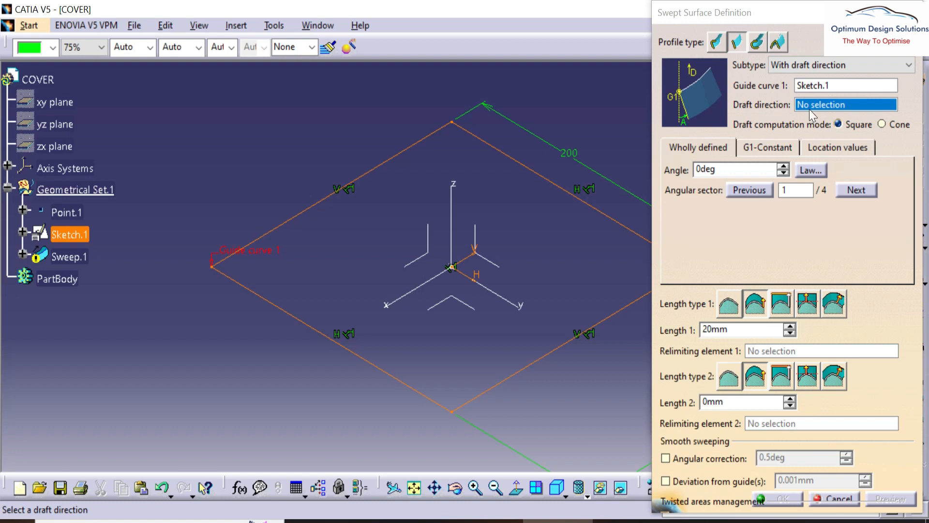
- Set the sweep's draft direction to the Z axis and angle to 5 deg, and create it with a 20 mm length
{"action": "left_click", "coordinate": [454, 189]}
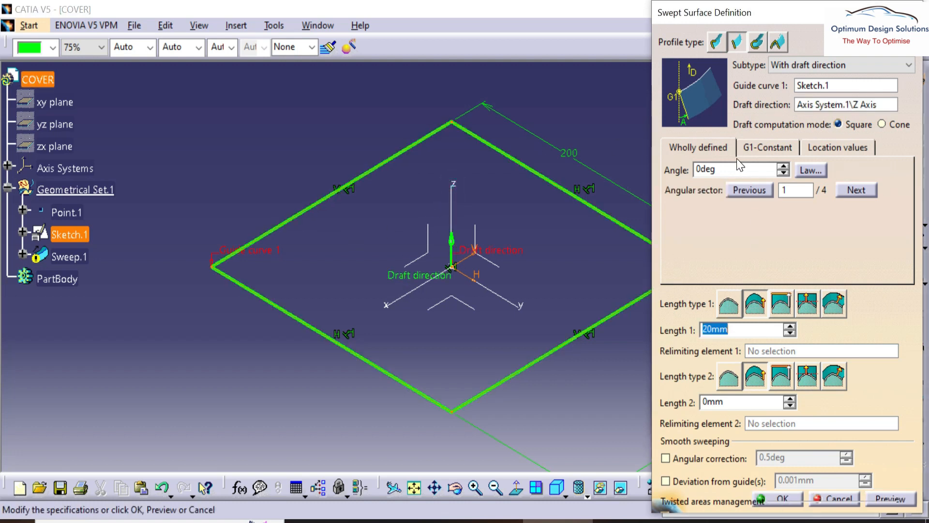
{"action": "key", "text": "Return"}
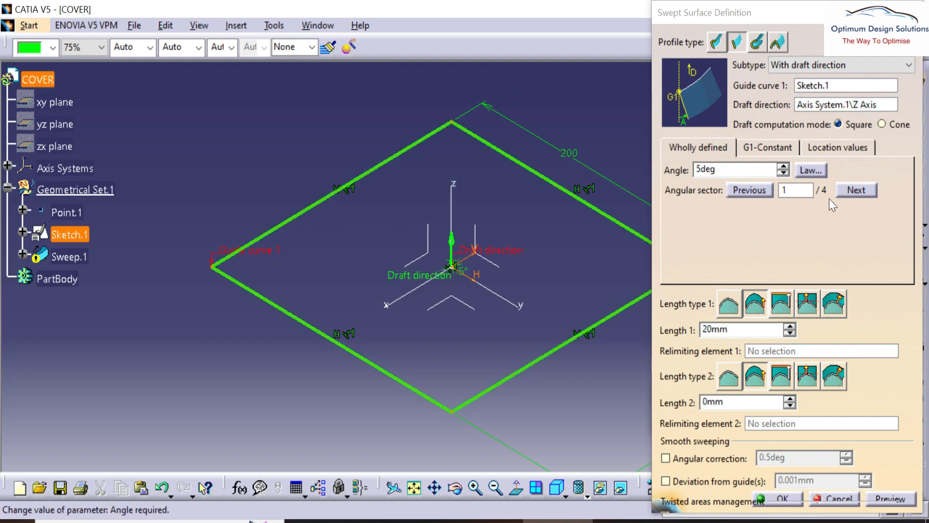
{"action": "left_click", "coordinate": [737, 329]}
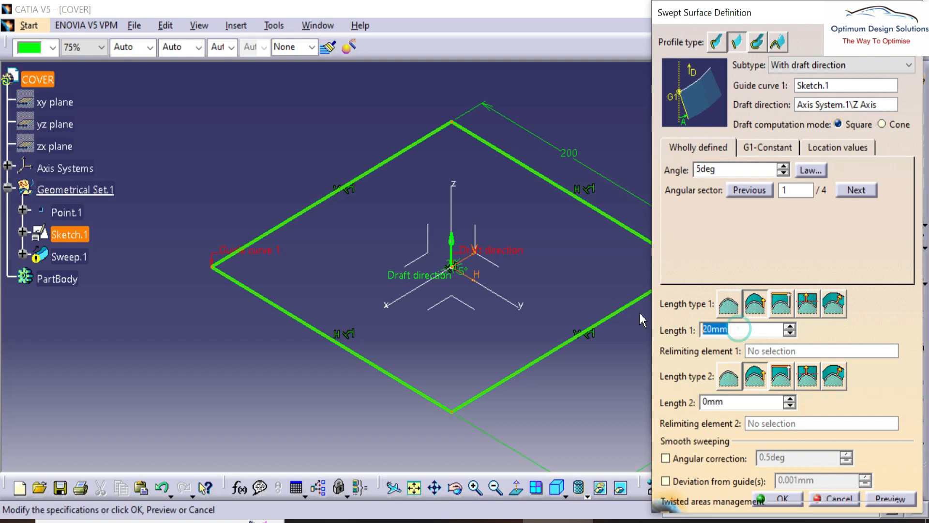
{"action": "left_click", "coordinate": [890, 499]}
{"action": "middle_click_drag", "start_coordinate": [450, 290], "coordinate": [387, 242]}
{"action": "middle_click_drag", "start_coordinate": [564, 314], "coordinate": [487, 300]}
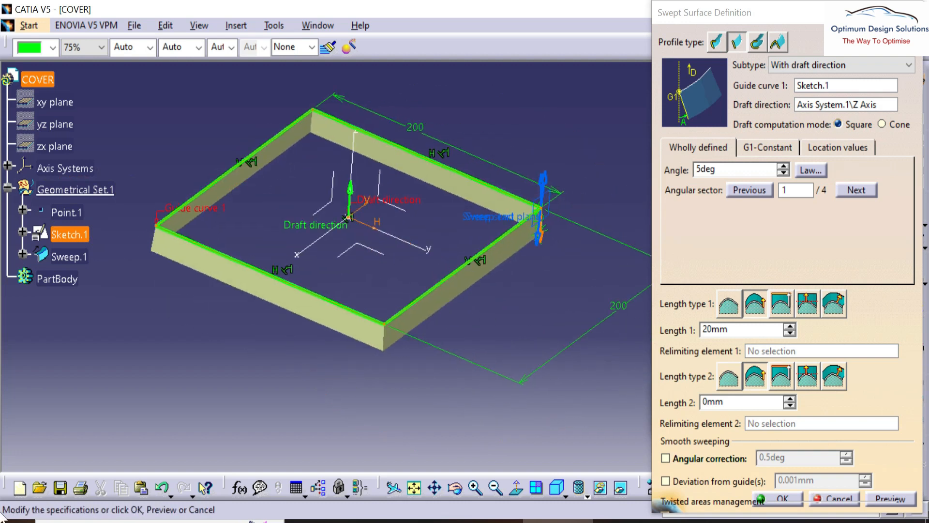
{"action": "left_click", "coordinate": [783, 498]}
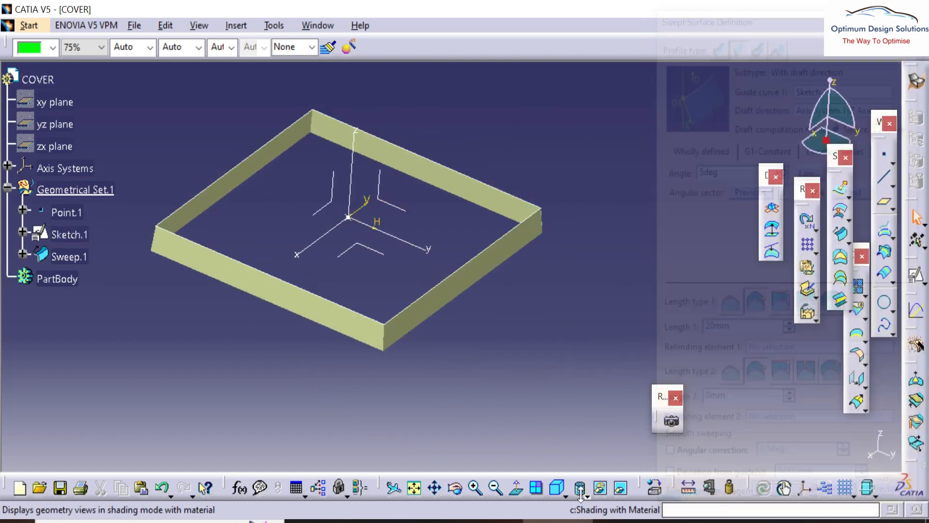
- Switch the model display to shading with visible edges
{"action": "left_click", "coordinate": [587, 495]}
{"action": "left_click", "coordinate": [594, 396]}
{"action": "mouse_move", "coordinate": [580, 269]}
{"action": "middle_mouse_down"}
{"action": "mouse_move", "coordinate": [578, 298]}
{"action": "mouse_move", "coordinate": [486, 405]}
{"action": "mouse_move", "coordinate": [467, 203]}
{"action": "mouse_move", "coordinate": [450, 307]}
{"action": "mouse_move", "coordinate": [523, 271]}
{"action": "mouse_move", "coordinate": [590, 220]}
{"action": "middle_mouse_up"}
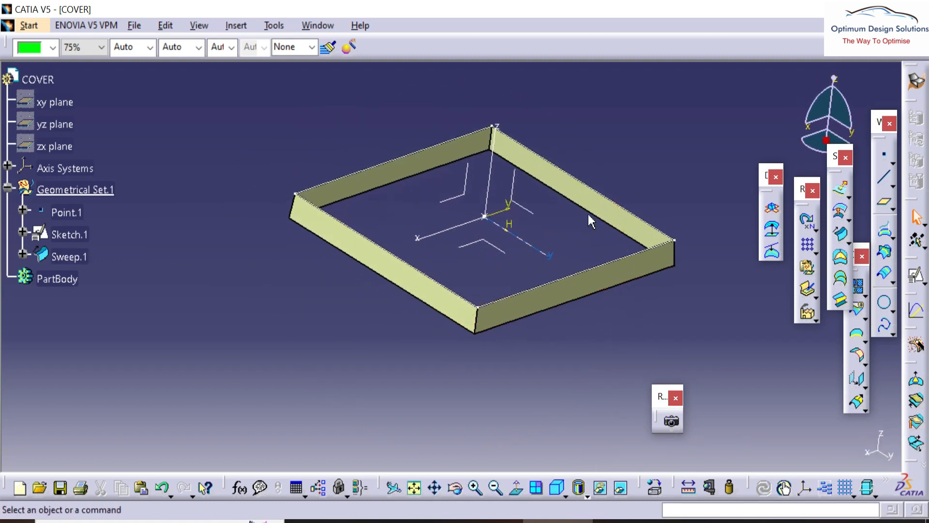
- Create a coordinate point at X 0, Y 0, Z 25 mm from the origin
{"action": "left_click", "coordinate": [886, 156]}
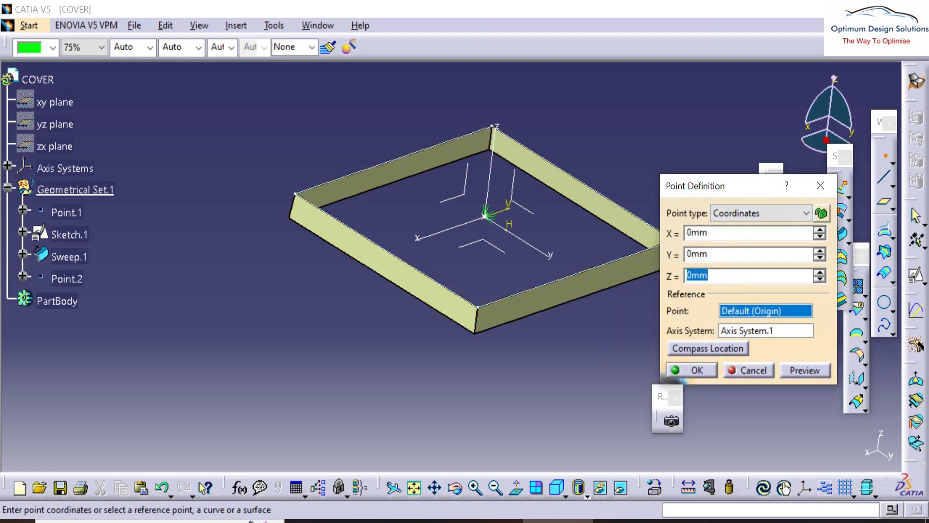
{"action": "type", "text": "25"}
{"action": "key", "text": "Return"}
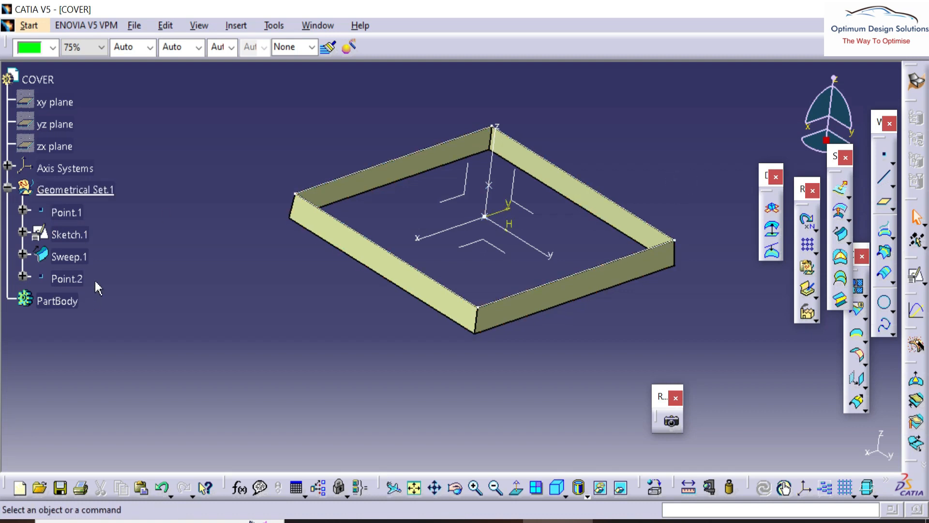
- Set Length 1 of the swept wall surface to 25 mm
{"action": "double_click", "coordinate": [314, 223]}
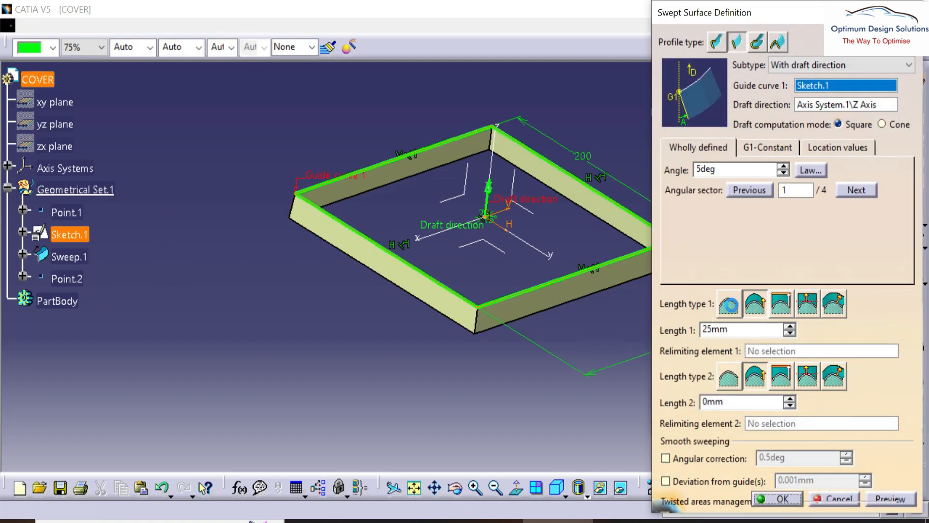
{"action": "left_click", "coordinate": [261, 275]}
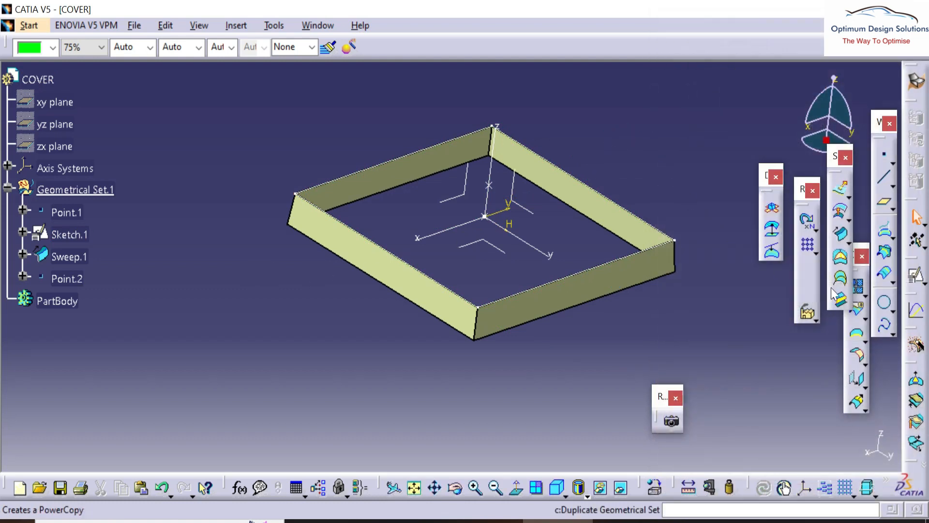
- Create three point-to-point lines forming a triangle between two adjacent sketch corners and the raised point on the Z axis
{"action": "left_click", "coordinate": [883, 177]}
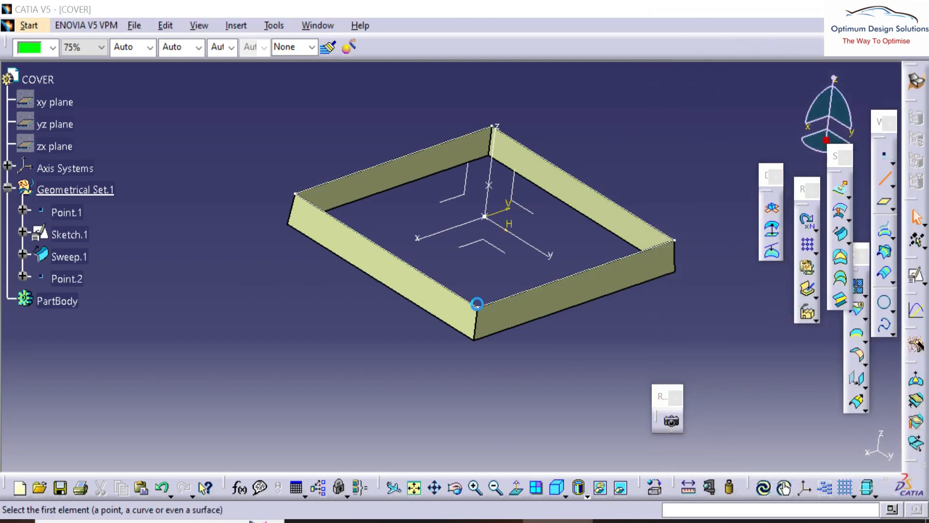
{"action": "left_click", "coordinate": [476, 307]}
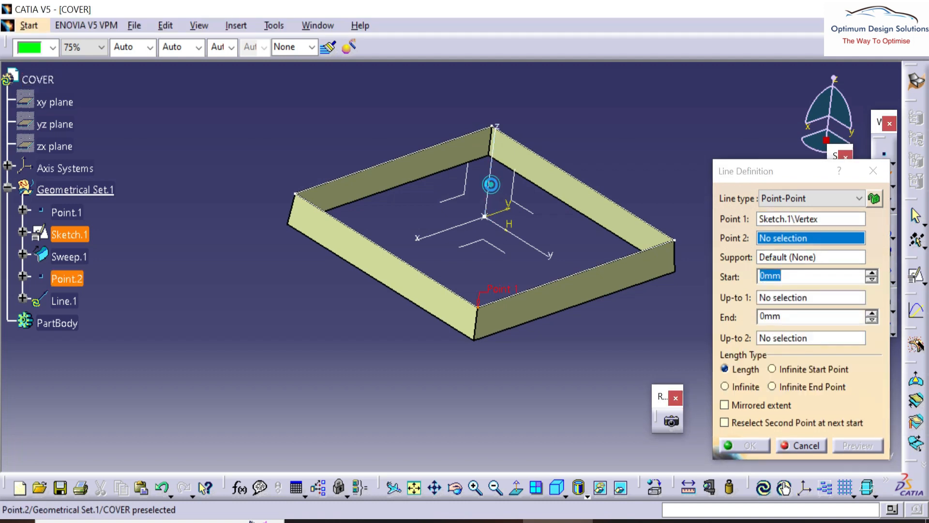
{"action": "left_click", "coordinate": [602, 236]}
{"action": "left_click", "coordinate": [738, 444]}
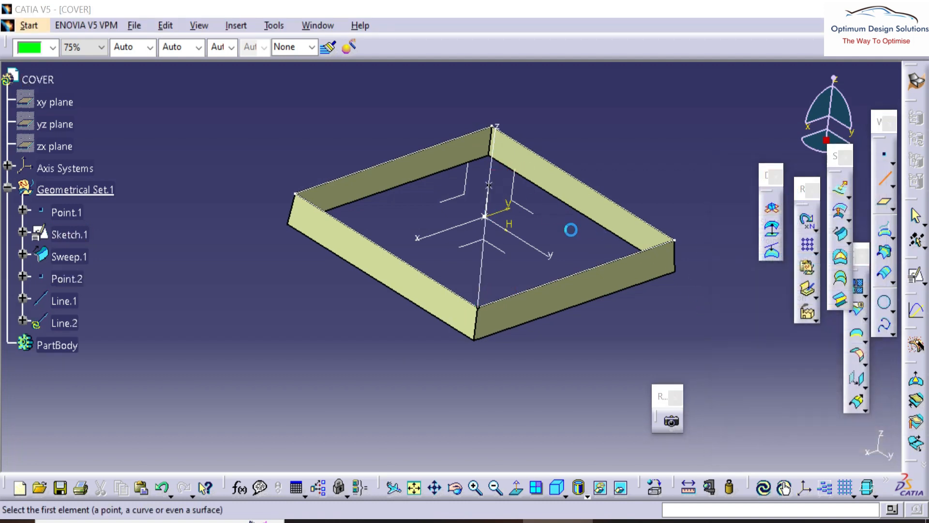
{"action": "left_click", "coordinate": [489, 186]}
{"action": "left_click", "coordinate": [750, 445]}
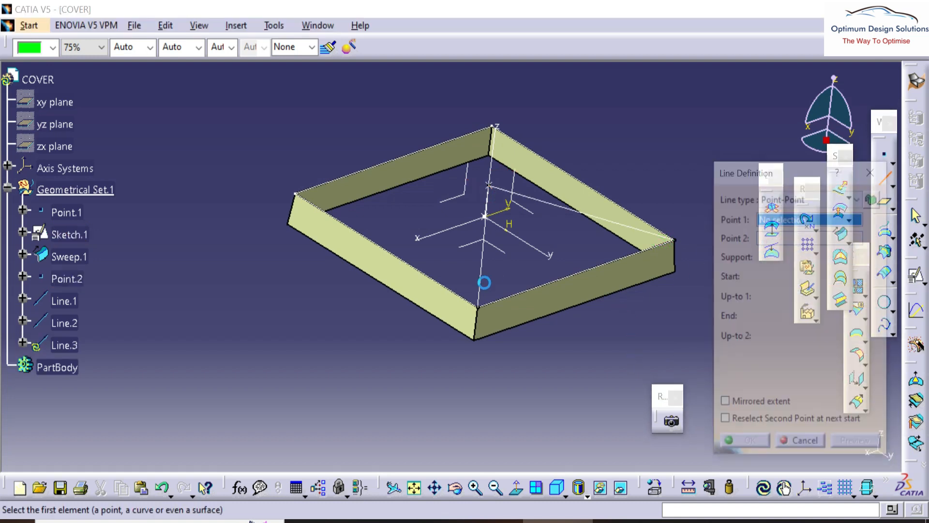
{"action": "left_click", "coordinate": [677, 241]}
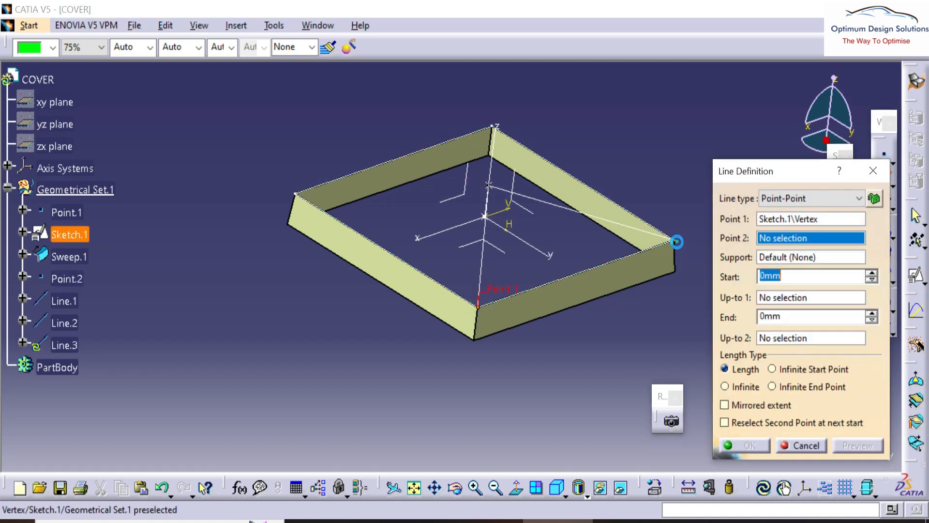
{"action": "left_click", "coordinate": [749, 444]}
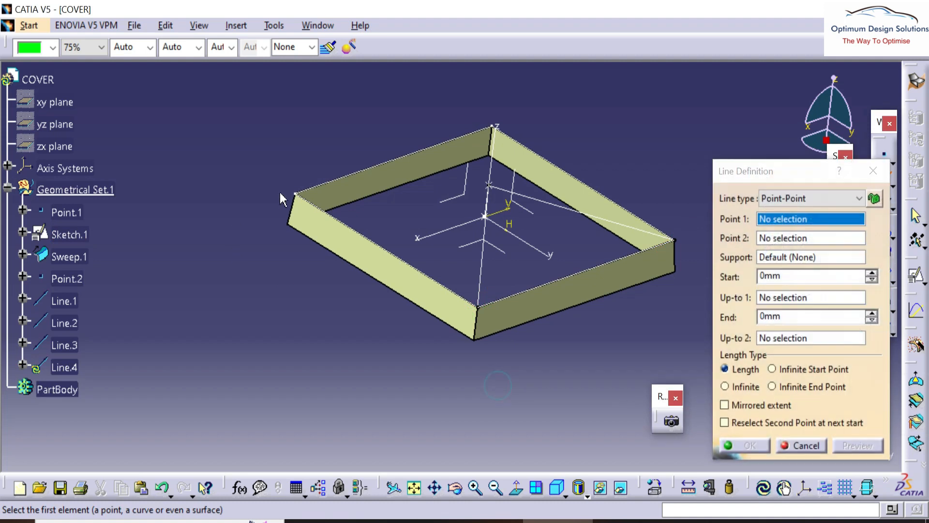
{"action": "right_click", "coordinate": [332, 181]}
{"action": "left_click", "coordinate": [373, 231]}
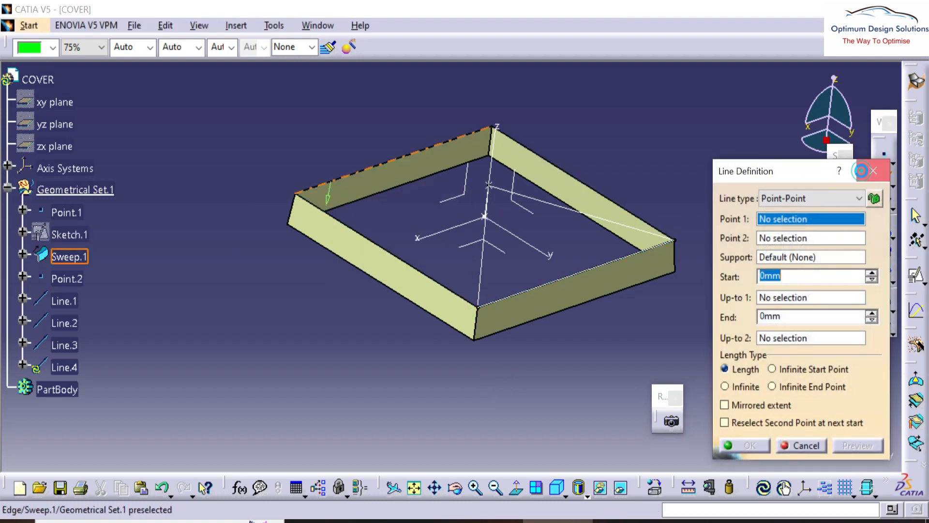
{"action": "left_click", "coordinate": [862, 173]}
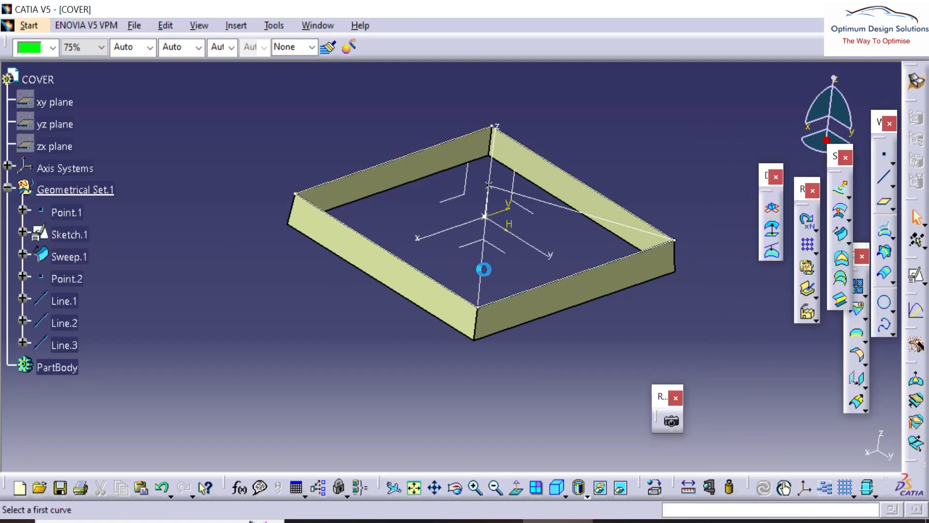
{"action": "left_click", "coordinate": [803, 445]}
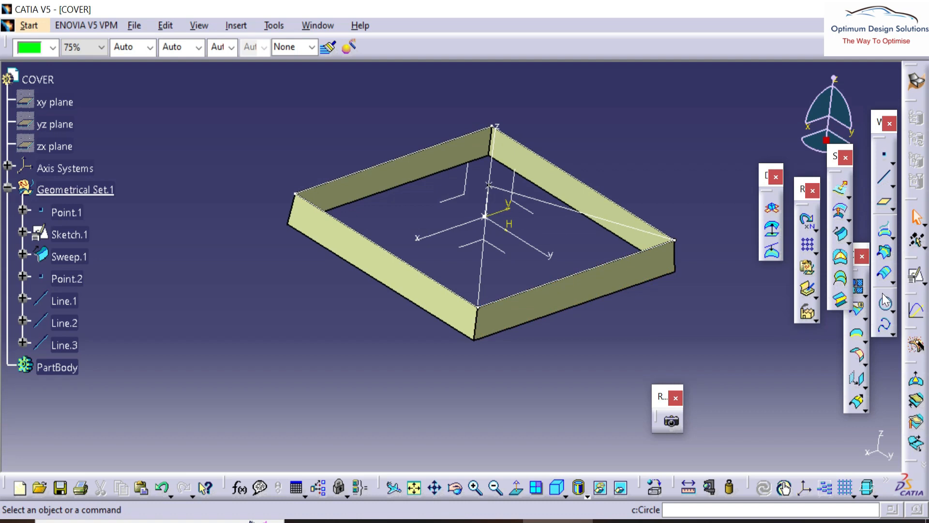
- Join the three triangle lines into one closed curve and hide the original lines
{"action": "left_click", "coordinate": [64, 345]}
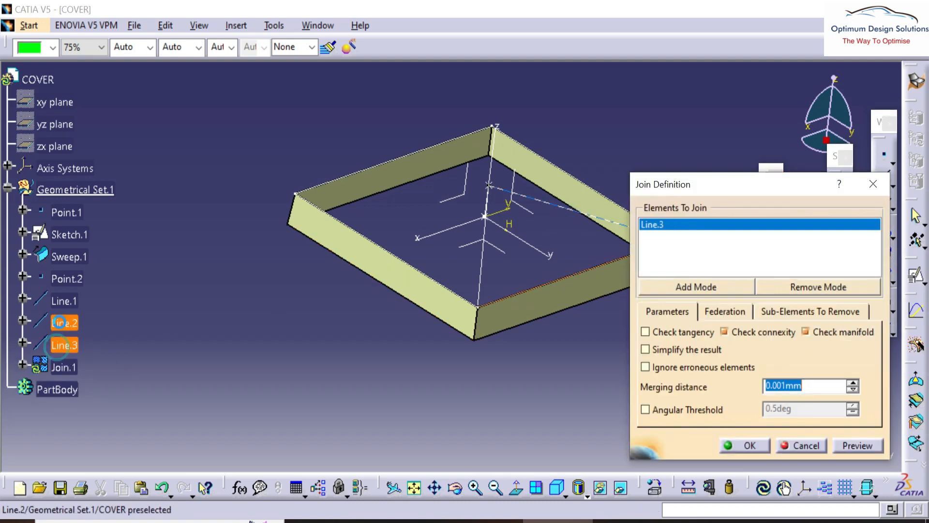
{"action": "left_click", "coordinate": [64, 323]}
{"action": "left_click", "coordinate": [63, 300]}
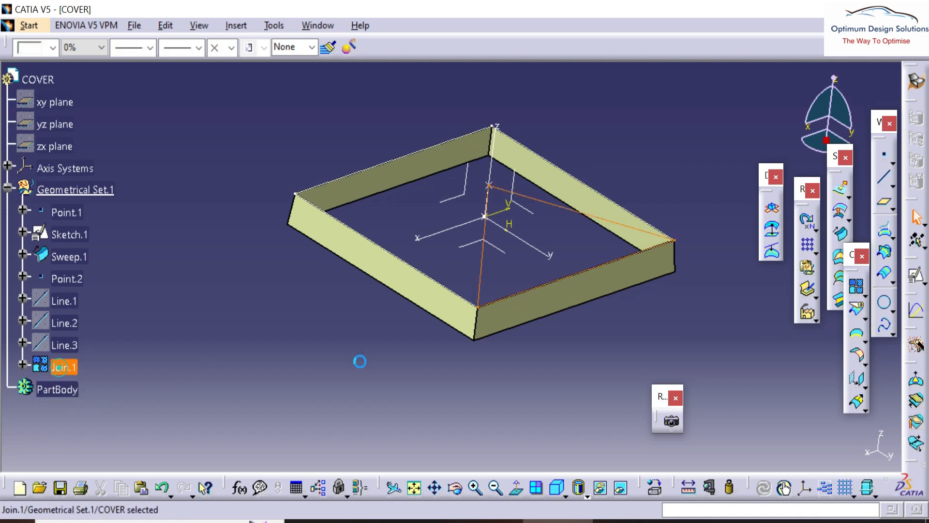
- Fill the joined triangular contour with a surface
{"action": "left_click", "coordinate": [838, 252]}
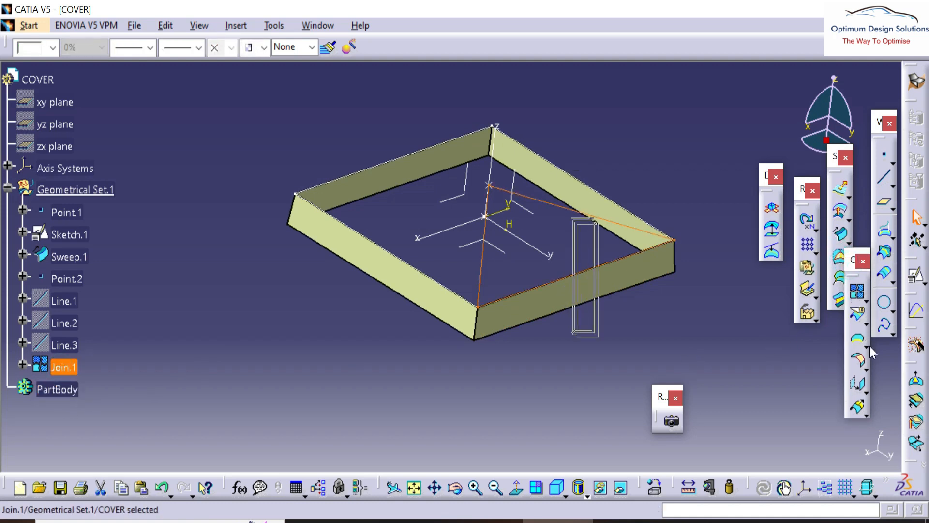
{"action": "left_click_drag", "start_coordinate": [870, 347], "coordinate": [886, 357]}
{"action": "left_click", "coordinate": [841, 257]}
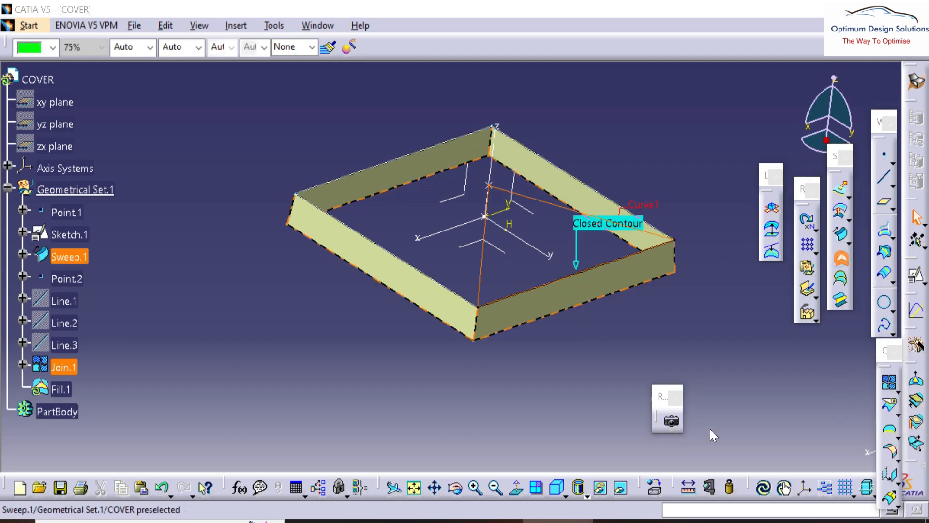
{"action": "left_click", "coordinate": [748, 440]}
{"action": "middle_click_drag", "start_coordinate": [511, 344], "coordinate": [597, 268]}
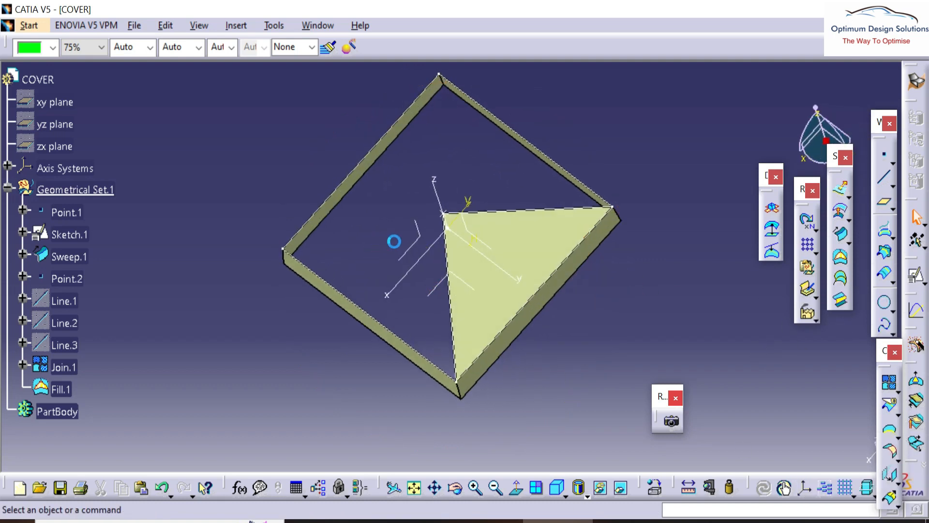
{"action": "left_click", "coordinate": [425, 245]}
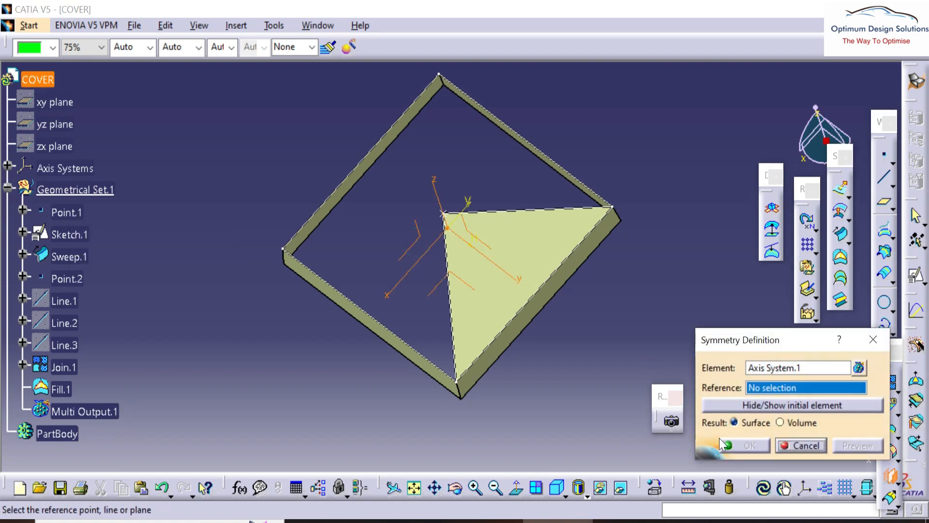
{"action": "left_click", "coordinate": [416, 231]}
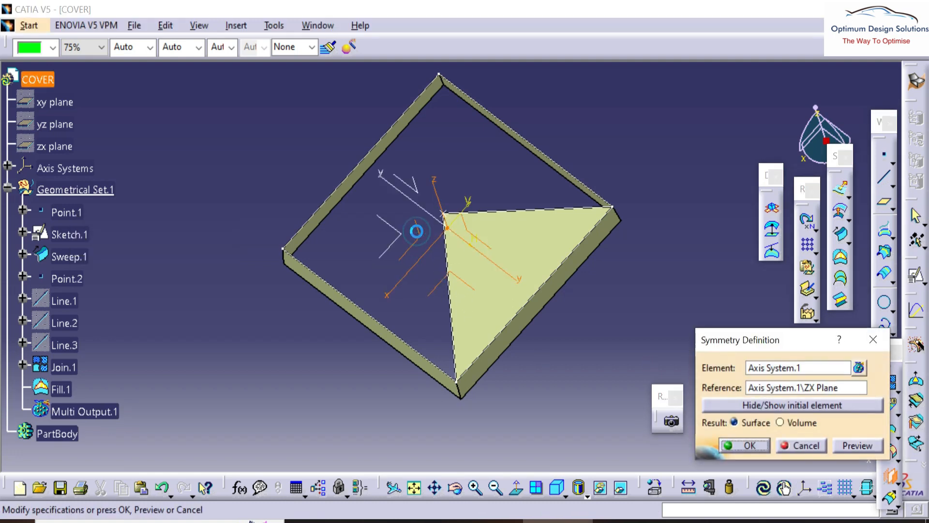
{"action": "left_click", "coordinate": [746, 446]}
- Mirror the filled triangular surface with Symmetry about the axis system's ZX plane
{"action": "left_click", "coordinate": [896, 479]}
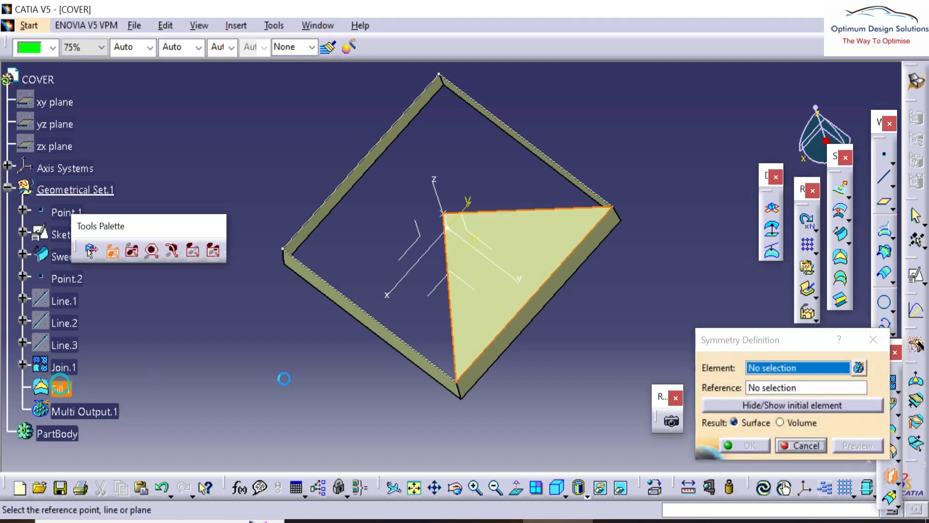
{"action": "left_click", "coordinate": [430, 242]}
{"action": "left_click", "coordinate": [731, 445]}
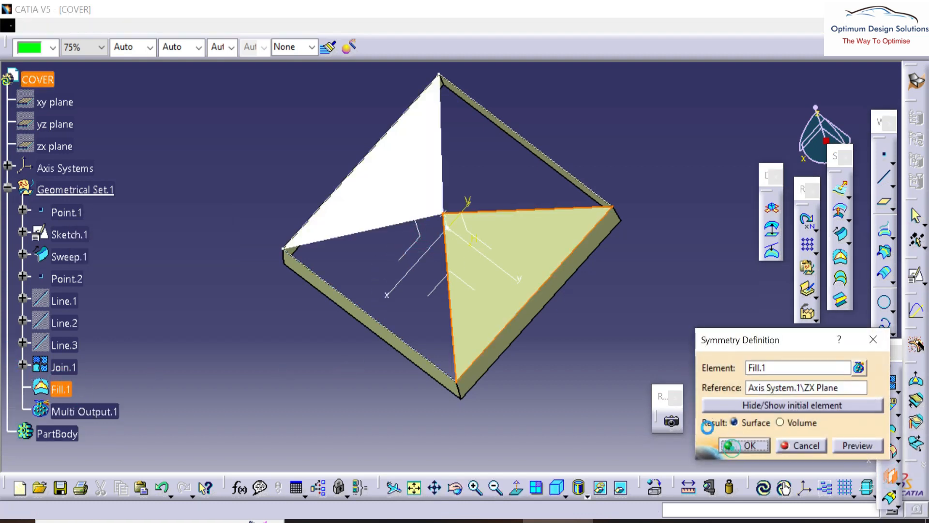
{"action": "middle_click_drag", "start_coordinate": [483, 332], "coordinate": [551, 227]}
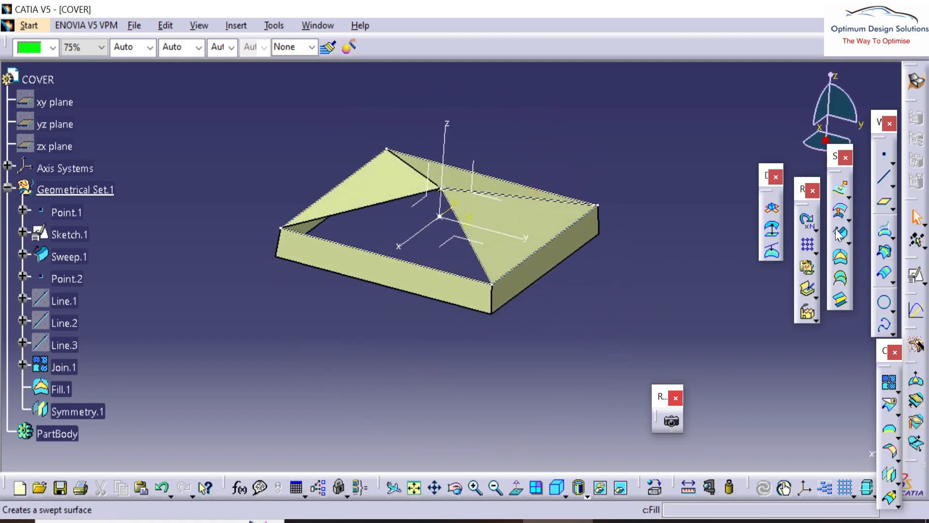
- Create a point-to-point line between the two sketch corners on the open positive-X side of the cover
{"action": "left_click", "coordinate": [884, 177]}
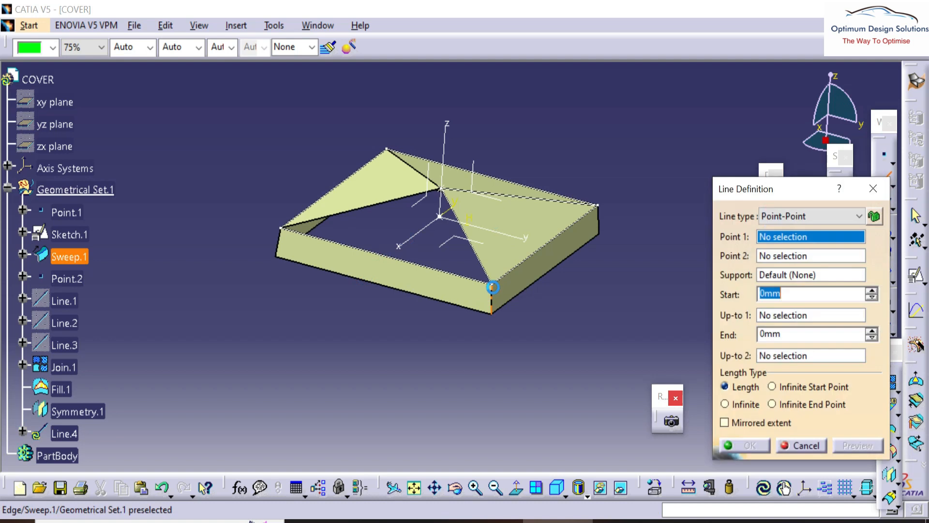
{"action": "left_click", "coordinate": [492, 286]}
{"action": "left_click", "coordinate": [280, 226]}
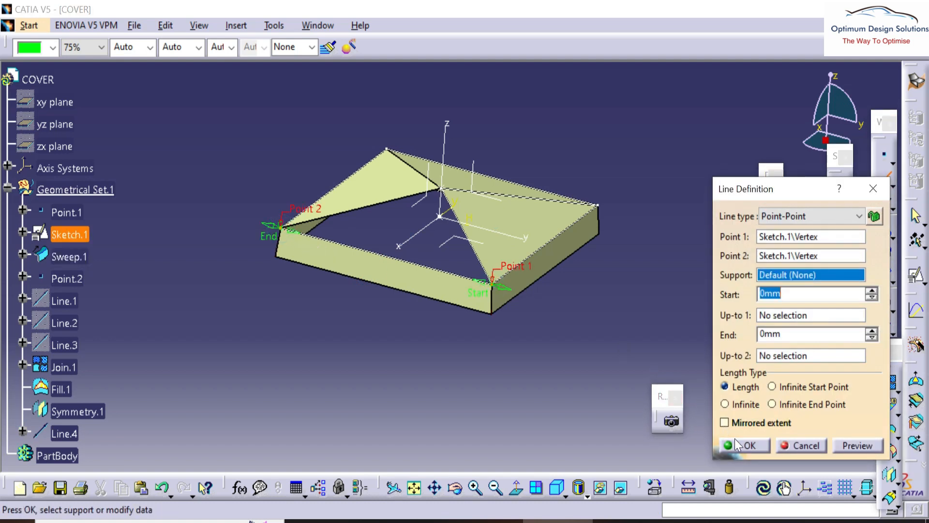
{"action": "left_click", "coordinate": [736, 444]}
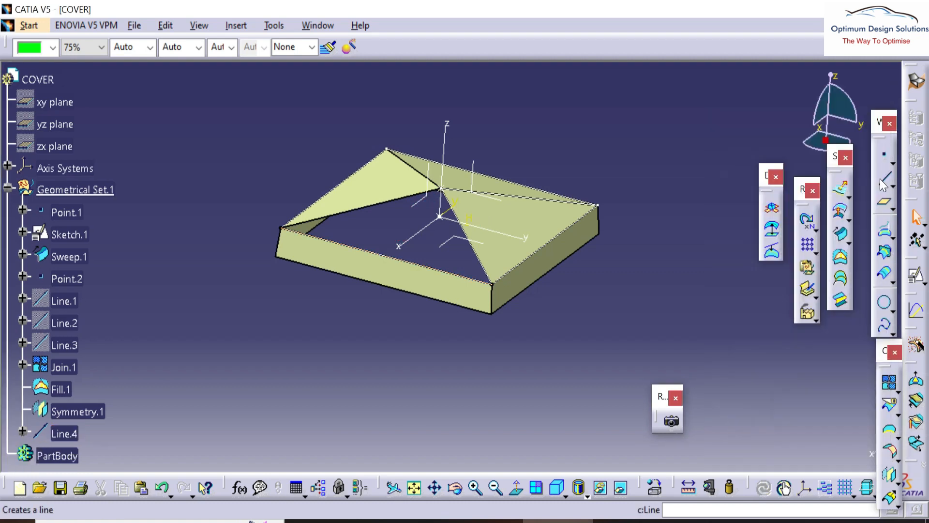
- Hide the square sketch and create a point-to-point line from the new line's unconnected corner to the raised point on the Z axis
{"action": "left_click", "coordinate": [883, 184]}
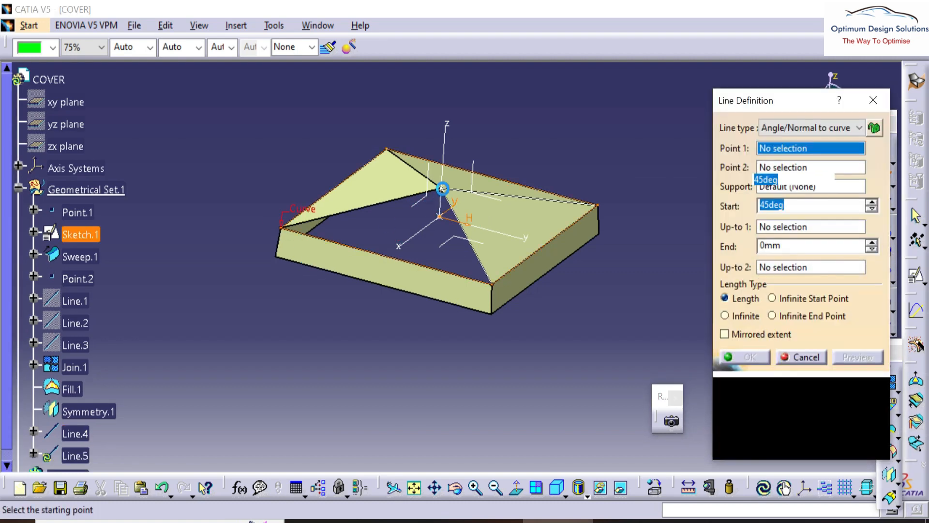
{"action": "left_click", "coordinate": [442, 189]}
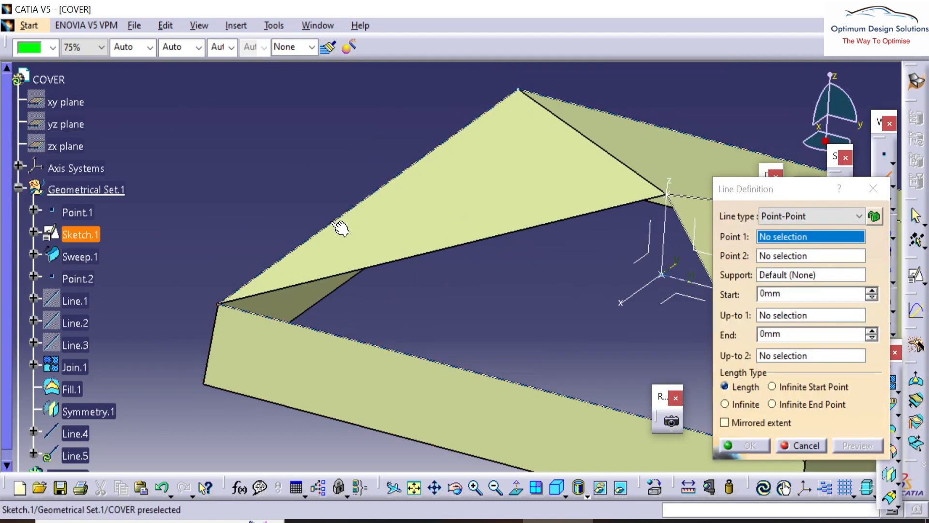
{"action": "right_click", "coordinate": [340, 228]}
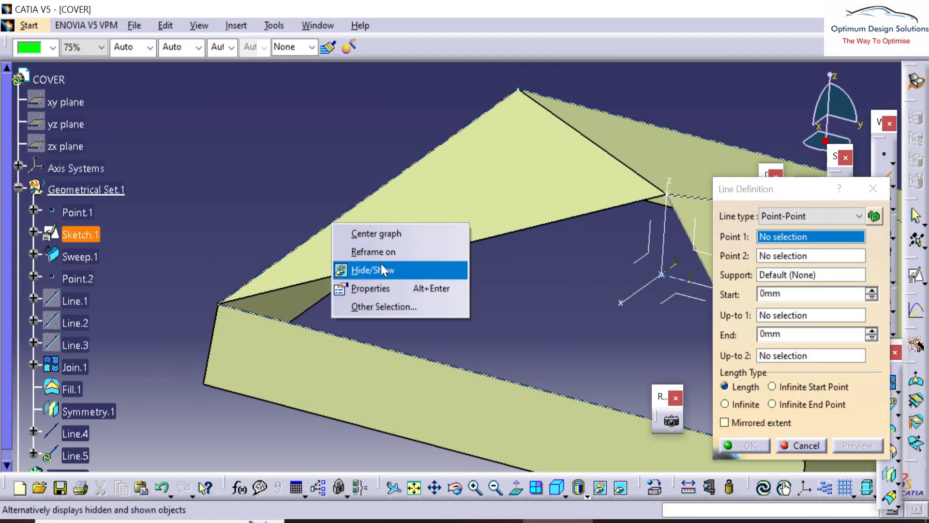
{"action": "left_click", "coordinate": [373, 268]}
{"action": "left_click", "coordinate": [218, 304]}
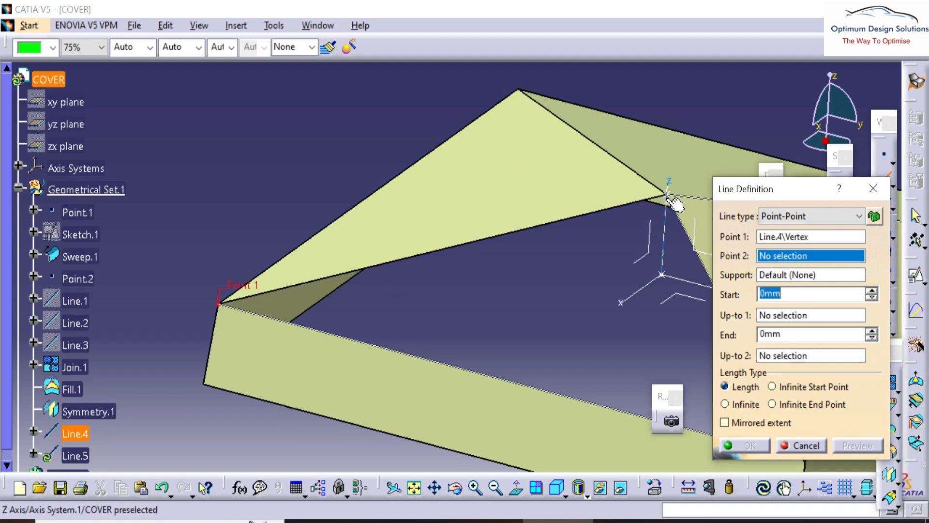
{"action": "left_click", "coordinate": [667, 194]}
{"action": "left_click", "coordinate": [749, 445]}
- Show the hidden Line.1 along the ridge shared with the open triangle, keeping Line.2, Line.3 and Join.1 hidden
{"action": "middle_click_drag", "start_coordinate": [226, 198], "coordinate": [236, 251]}
{"action": "scroll", "coordinate": [101, 417], "scroll_direction": "down", "scroll_amount": 2}
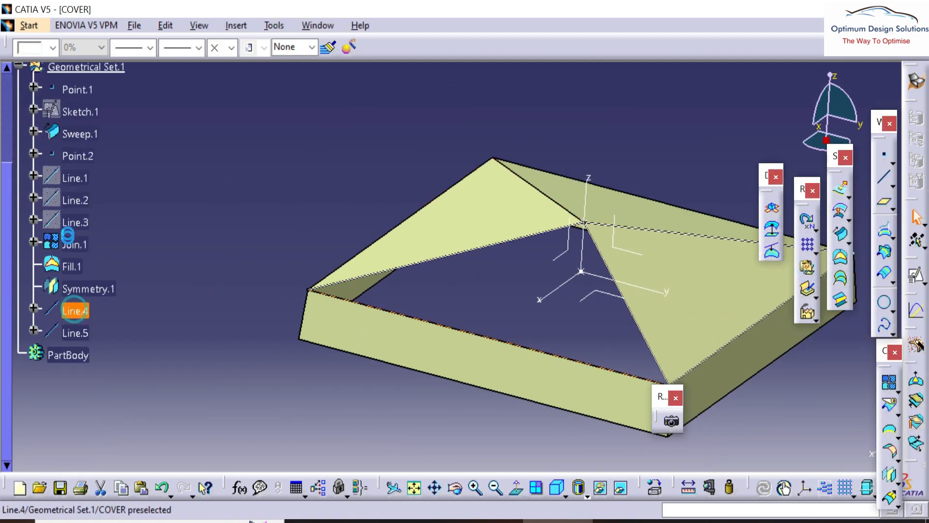
{"action": "right_click", "coordinate": [68, 245]}
{"action": "key", "text": "h"}
{"action": "right_click", "coordinate": [76, 200]}
{"action": "key", "text": "h"}
{"action": "left_click", "coordinate": [79, 223]}
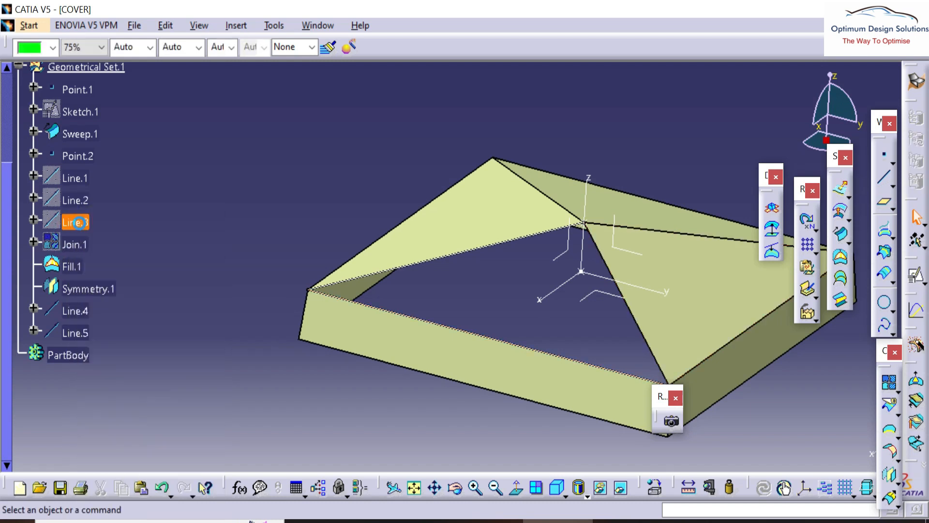
{"action": "right_click", "coordinate": [79, 220]}
{"action": "key", "text": "h"}
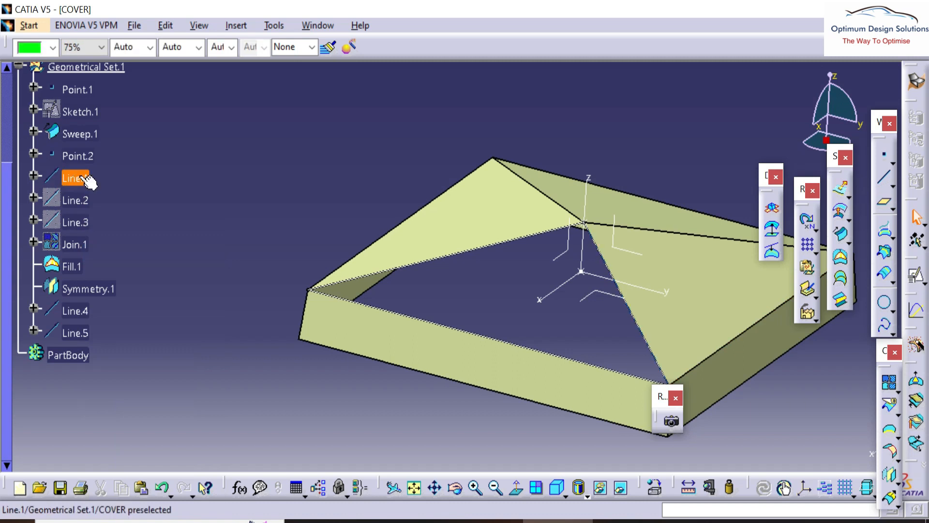
- Join Line.1, Line.4 and Line.5 into one closed curve and hide the three lines
{"action": "left_click", "coordinate": [889, 382]}
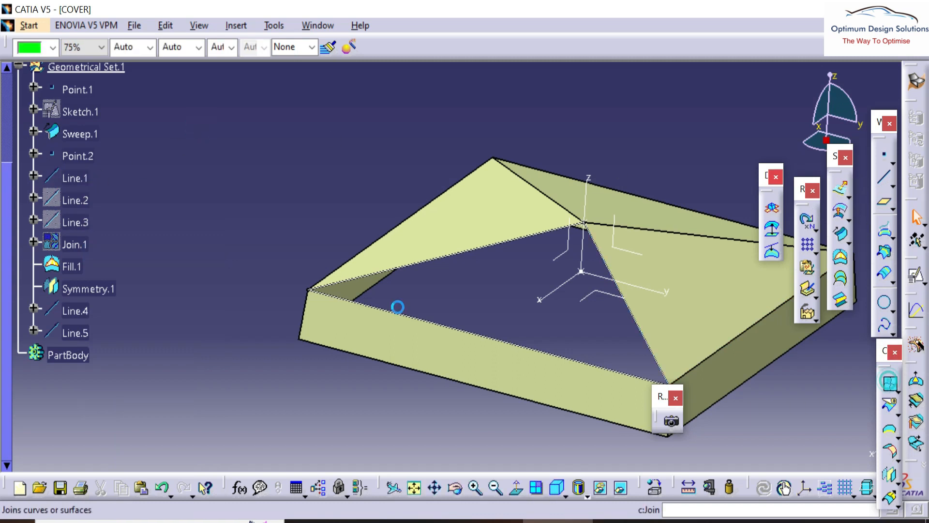
{"action": "left_click", "coordinate": [71, 178]}
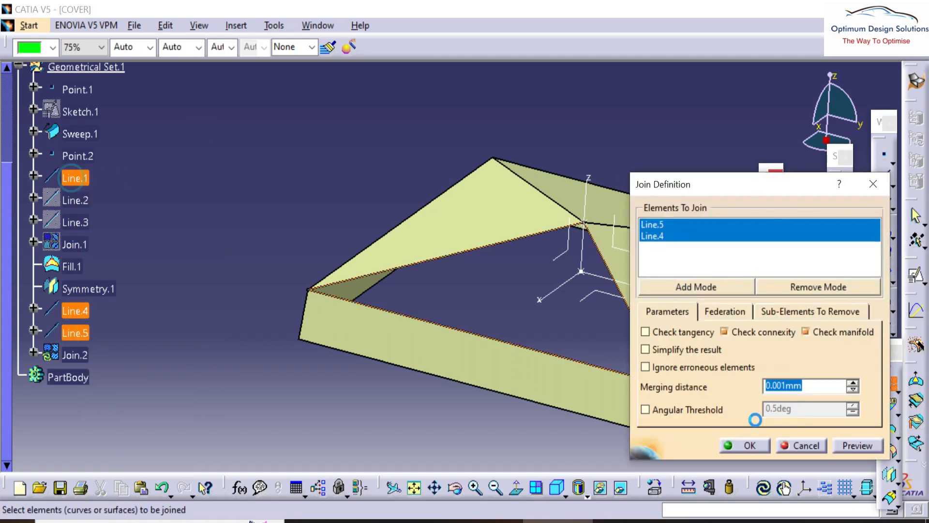
{"action": "left_click", "coordinate": [745, 445]}
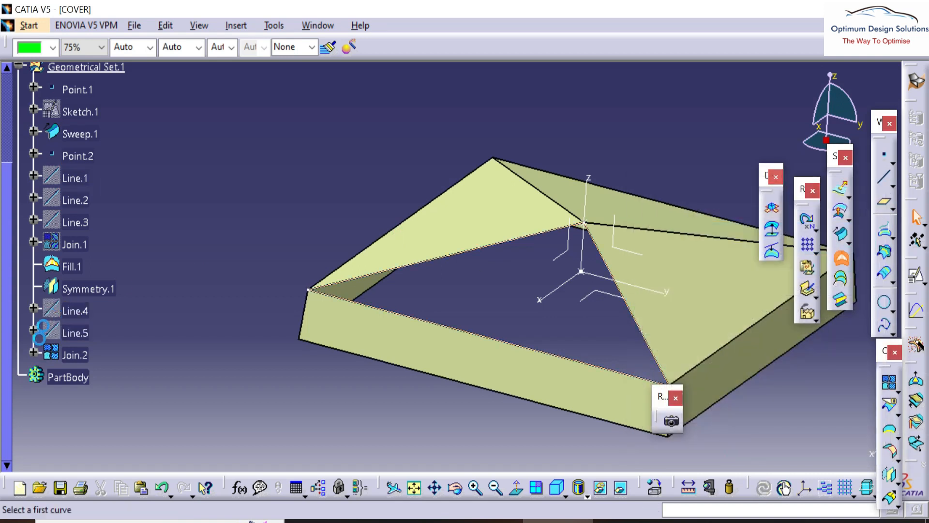
- Fill the Join.2 contour with a surface and hide the joined curve
{"action": "left_click", "coordinate": [75, 354]}
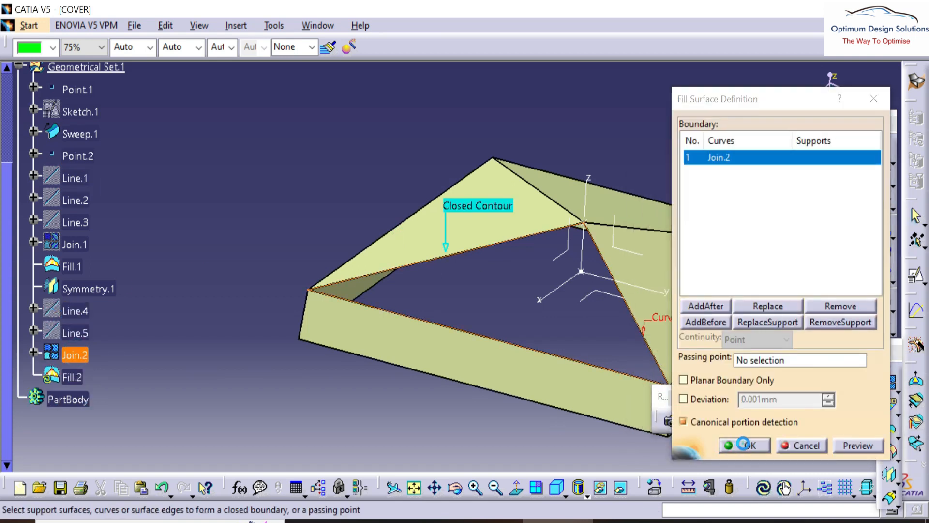
{"action": "left_click", "coordinate": [869, 318]}
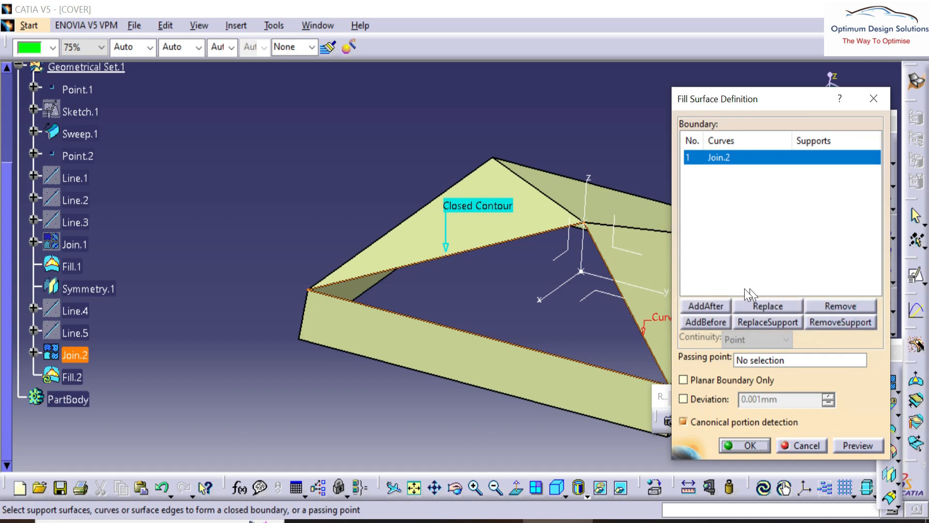
{"action": "left_click", "coordinate": [744, 445]}
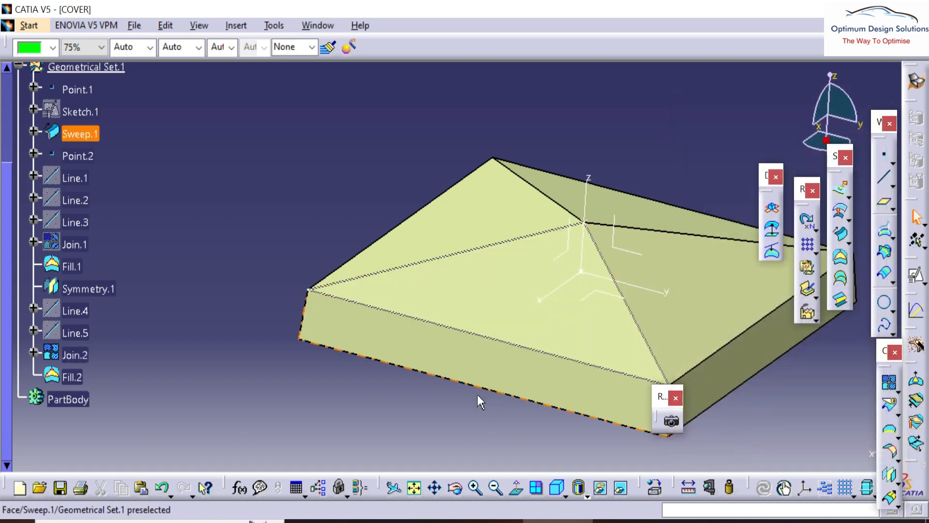
{"action": "right_click", "coordinate": [74, 359]}
{"action": "left_click", "coordinate": [155, 379]}
- Mirror the new triangular fill with Symmetry about the axis system's YZ plane
{"action": "left_click", "coordinate": [468, 289]}
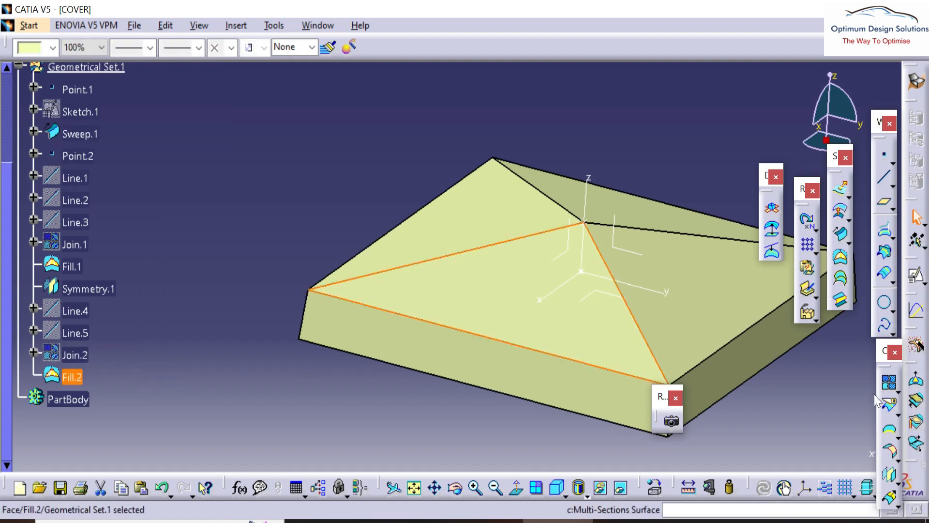
{"action": "left_click", "coordinate": [889, 479]}
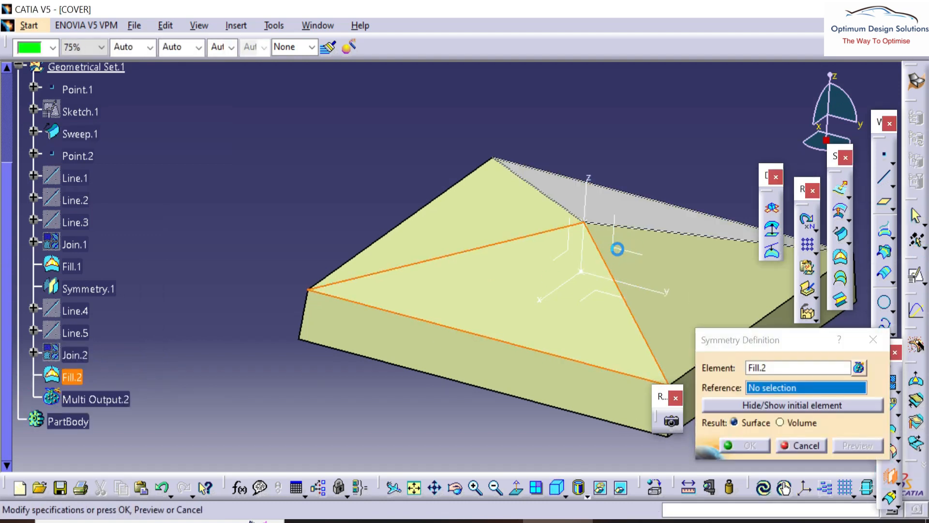
{"action": "middle_click_drag", "start_coordinate": [389, 331], "coordinate": [489, 348]}
{"action": "left_click", "coordinate": [540, 324]}
{"action": "left_click", "coordinate": [736, 447]}
- Join the four triangular top surfaces and the swept walls into one surface and hide the originals
{"action": "middle_click_drag", "start_coordinate": [448, 222], "coordinate": [558, 265]}
{"action": "middle_click_drag", "start_coordinate": [593, 144], "coordinate": [479, 227]}
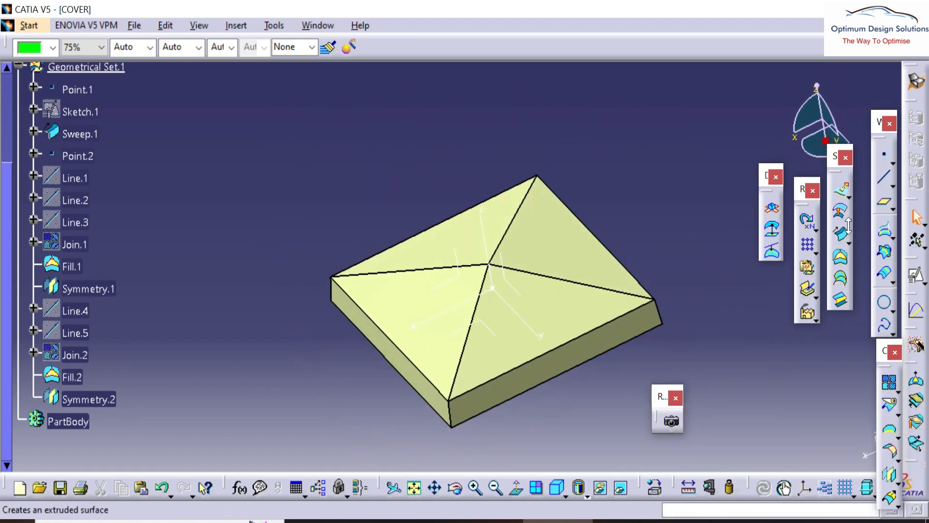
{"action": "left_click", "coordinate": [880, 387]}
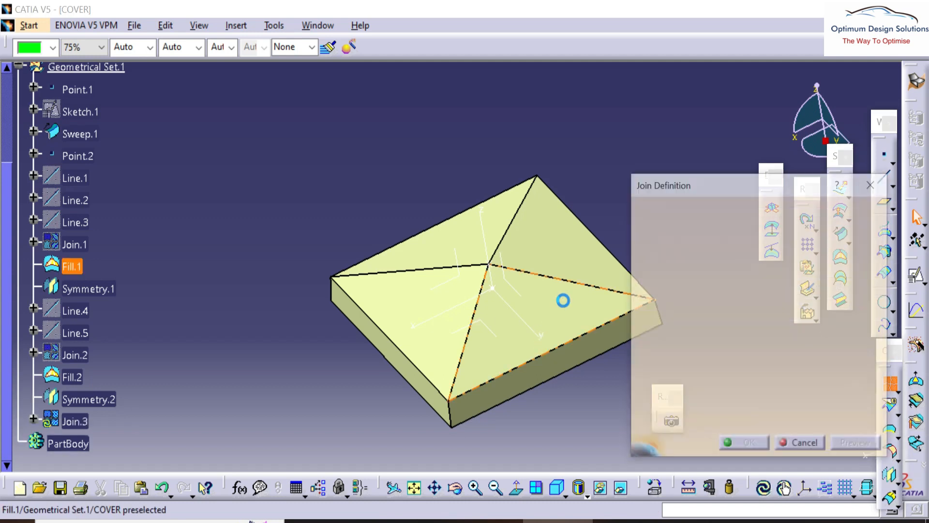
{"action": "left_click", "coordinate": [561, 288]}
{"action": "left_click", "coordinate": [513, 212]}
{"action": "left_click", "coordinate": [421, 269]}
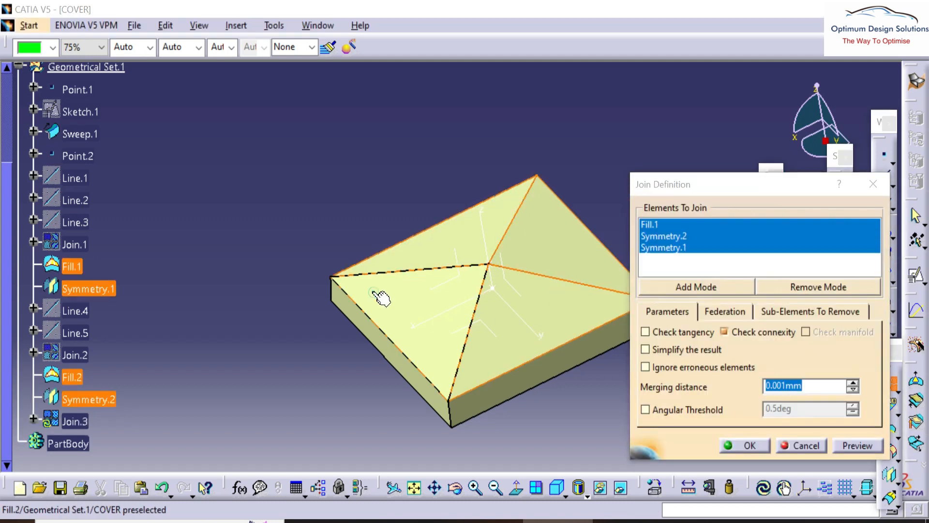
{"action": "left_click", "coordinate": [379, 292]}
{"action": "left_click", "coordinate": [747, 443]}
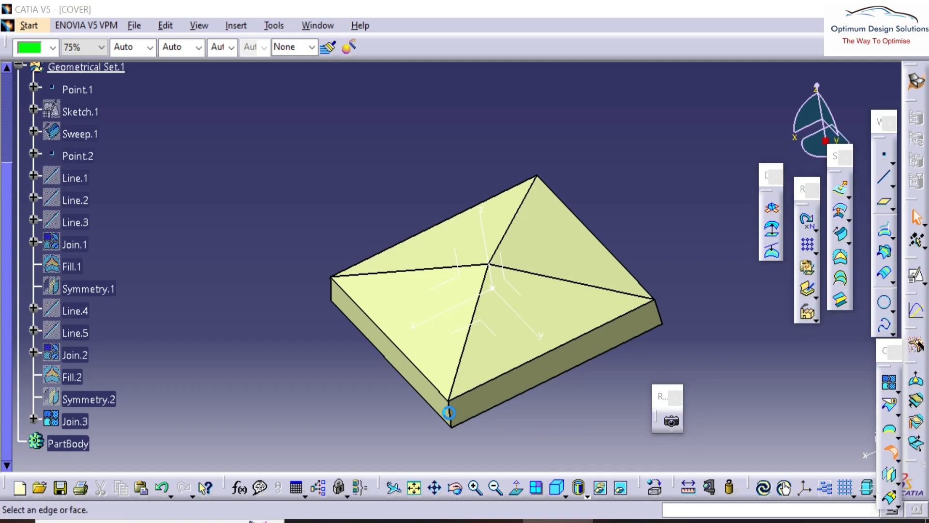
- Fillet the four vertical corner edges of the joined surface with a 20 mm radius
{"action": "left_click", "coordinate": [457, 420]}
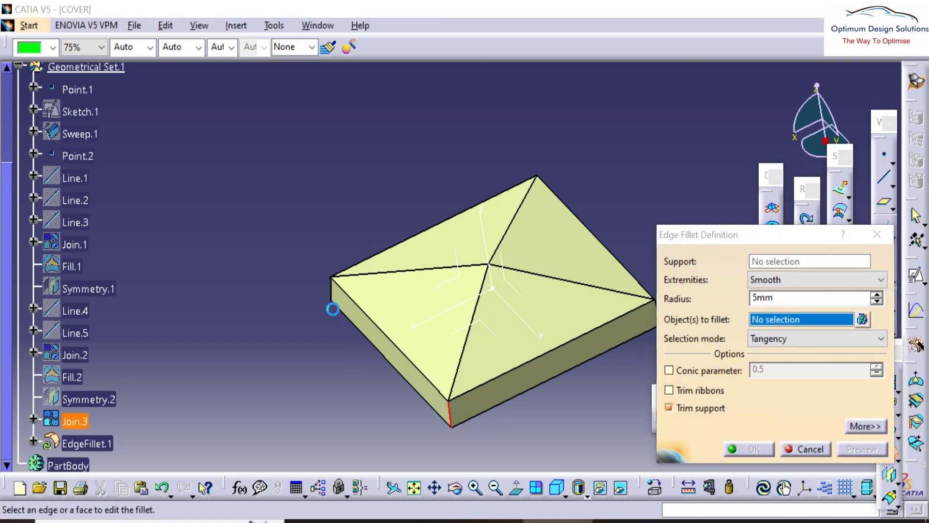
{"action": "left_click", "coordinate": [331, 292]}
{"action": "middle_click_drag", "start_coordinate": [672, 328], "coordinate": [502, 182]}
{"action": "left_click", "coordinate": [512, 315]}
{"action": "left_click", "coordinate": [512, 131]}
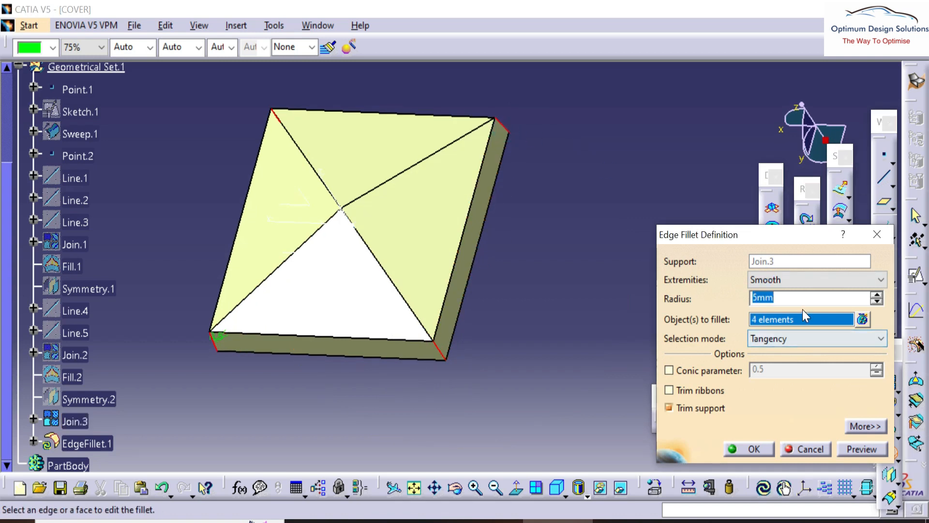
{"action": "type", "text": "10"}
{"action": "key", "text": "Return"}
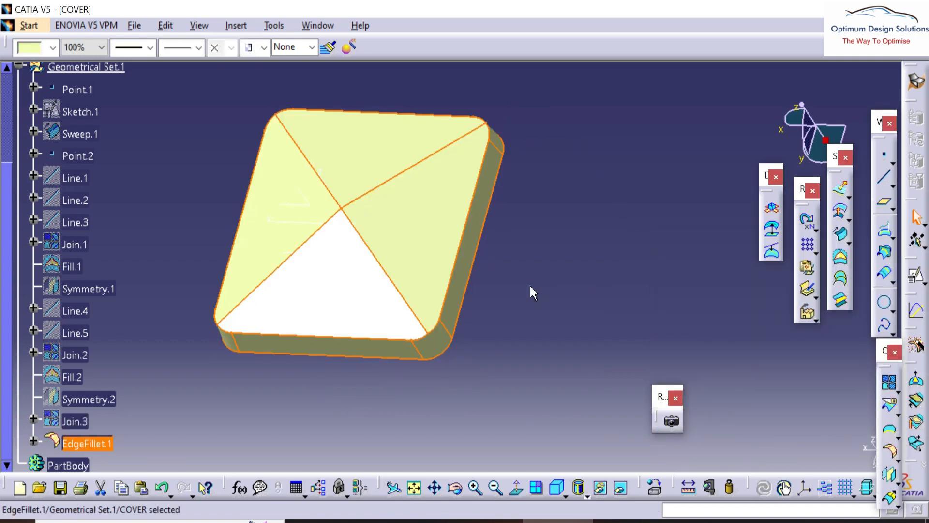
{"action": "left_click", "coordinate": [532, 292]}
- Fillet the four sloping ridge edges of the peaked top with a 20 mm radius
{"action": "left_click", "coordinate": [890, 450]}
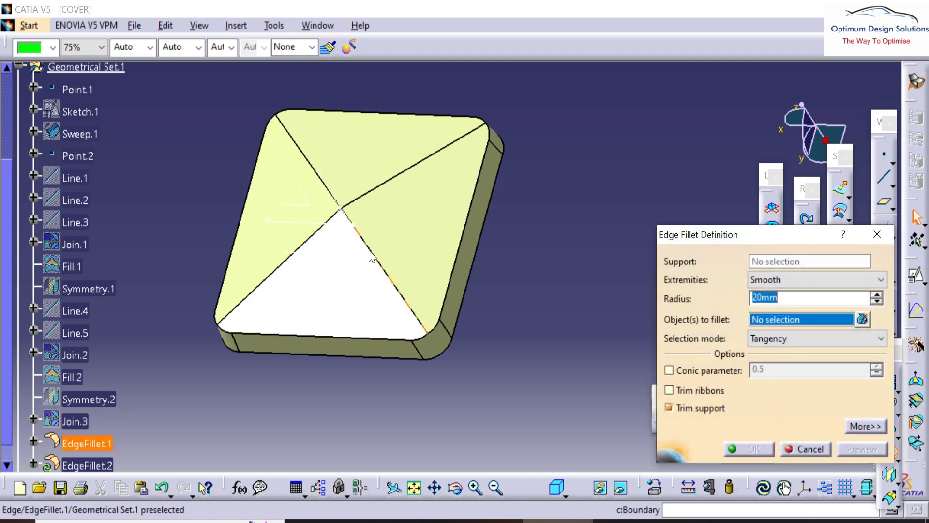
{"action": "left_click", "coordinate": [386, 264]}
{"action": "left_click", "coordinate": [391, 175]}
{"action": "left_click", "coordinate": [309, 153]}
{"action": "left_click", "coordinate": [262, 277]}
{"action": "key", "text": "Return"}
{"action": "left_click", "coordinate": [561, 317]}
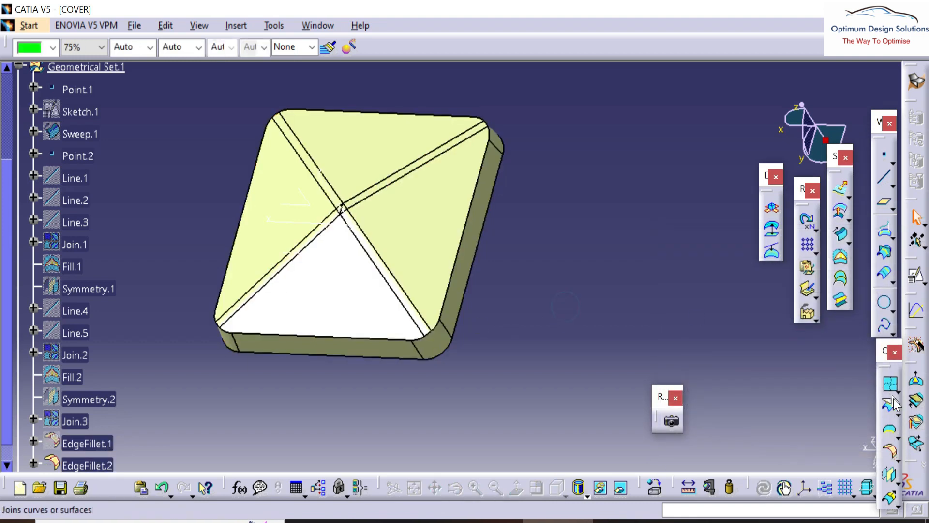
- Fillet the perimeter edge between the peaked top and the walls, and set its radius to 5 mm
{"action": "left_click", "coordinate": [889, 404]}
{"action": "left_click", "coordinate": [460, 249]}
{"action": "key", "text": "Return"}
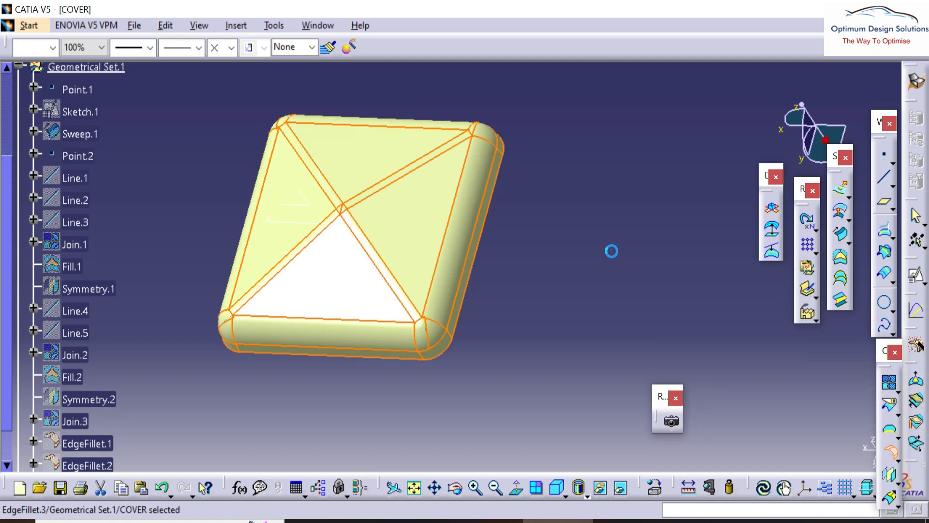
{"action": "left_click", "coordinate": [660, 279]}
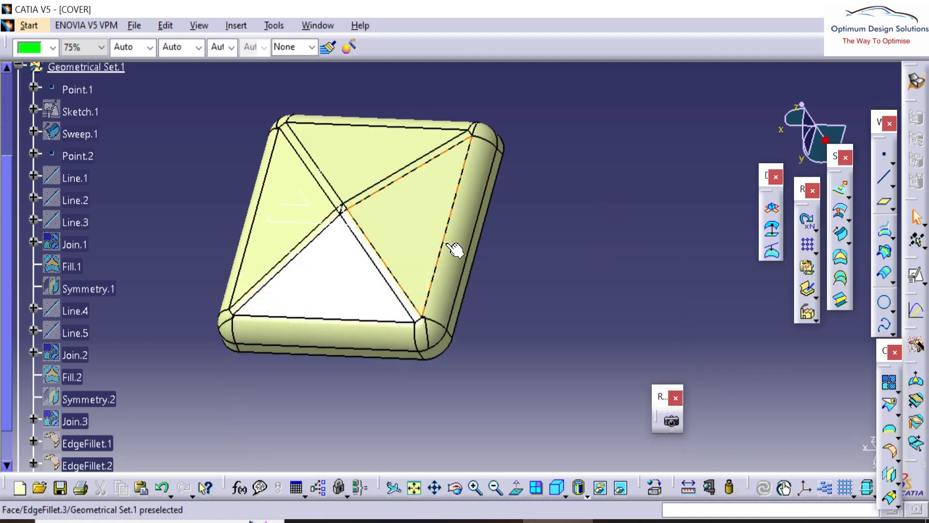
{"action": "double_click", "coordinate": [455, 237]}
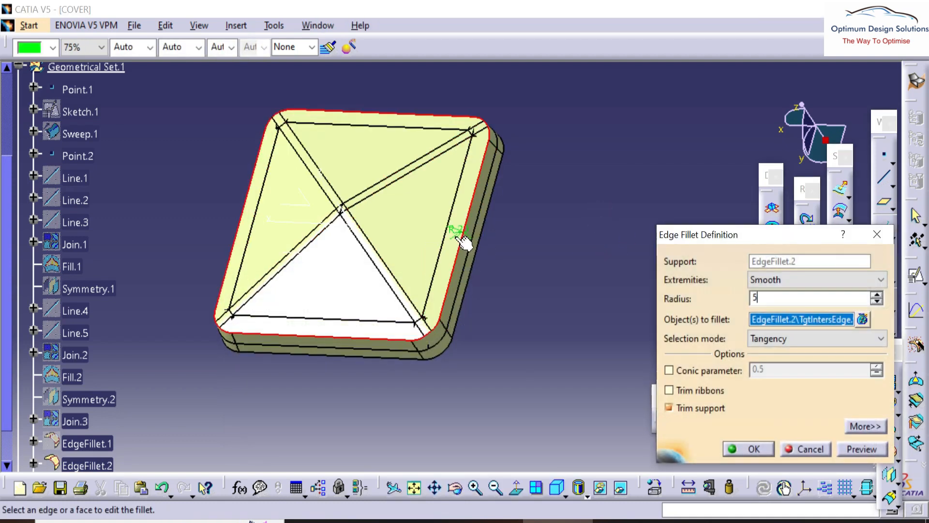
{"action": "left_click", "coordinate": [749, 449]}
- Measure the distance from the axis system's XY plane to the bottom edge of the cover's wall
{"action": "middle_click_drag", "start_coordinate": [574, 262], "coordinate": [414, 321]}
{"action": "middle_click_drag", "start_coordinate": [304, 208], "coordinate": [590, 151]}
{"action": "left_click", "coordinate": [911, 282]}
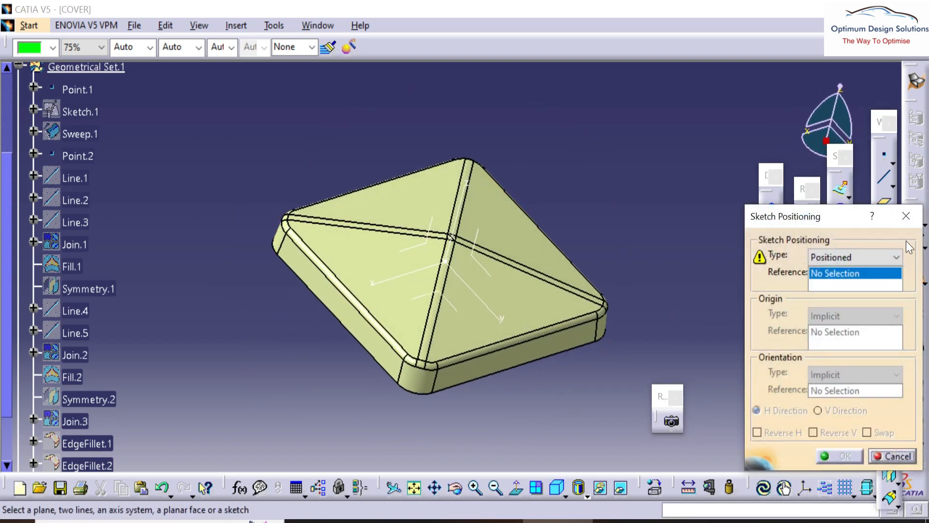
{"action": "left_click", "coordinate": [908, 213]}
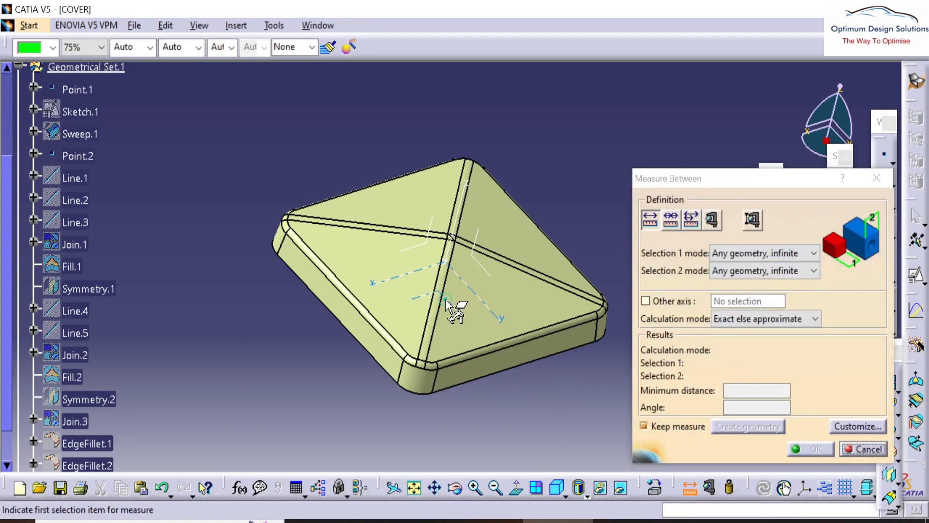
{"action": "left_click", "coordinate": [442, 306]}
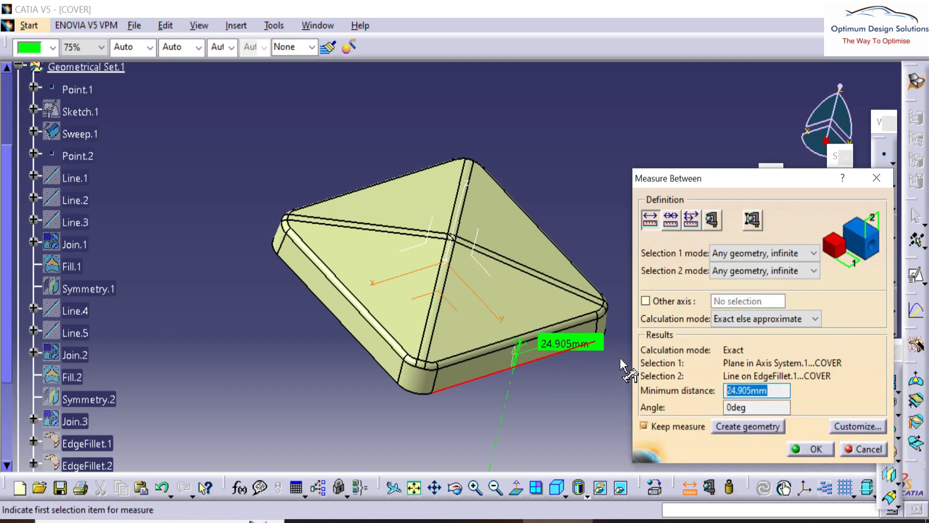
{"action": "key", "text": "Escape"}
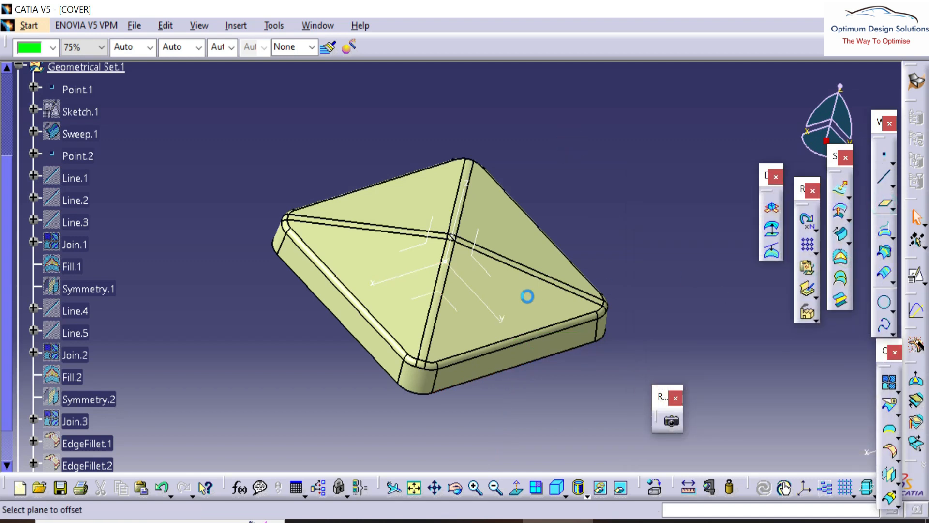
- Create a reference plane offset 24.905 mm from the axis system's XY plane, with the direction reversed toward the wall's bottom
{"action": "left_click", "coordinate": [454, 304]}
{"action": "middle_click_drag", "start_coordinate": [504, 358], "coordinate": [514, 283]}
{"action": "left_click", "coordinate": [834, 437]}
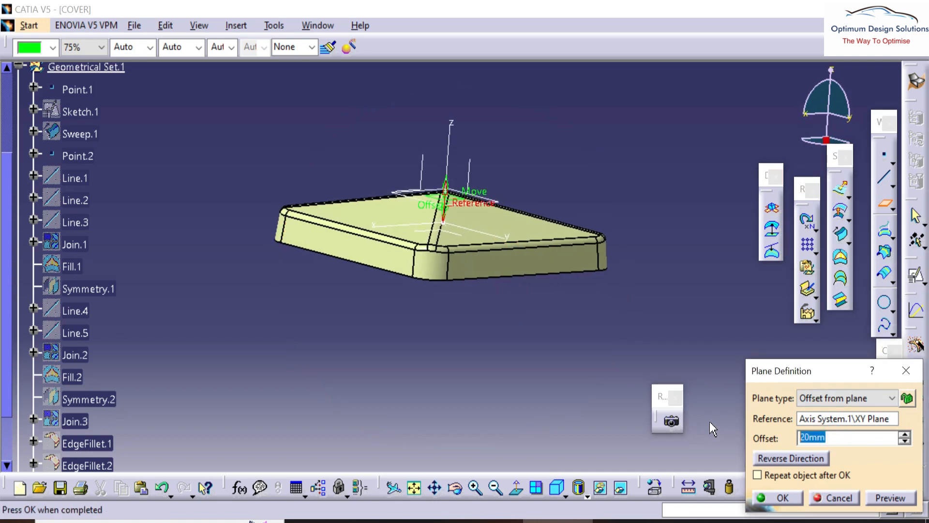
{"action": "left_click", "coordinate": [781, 458]}
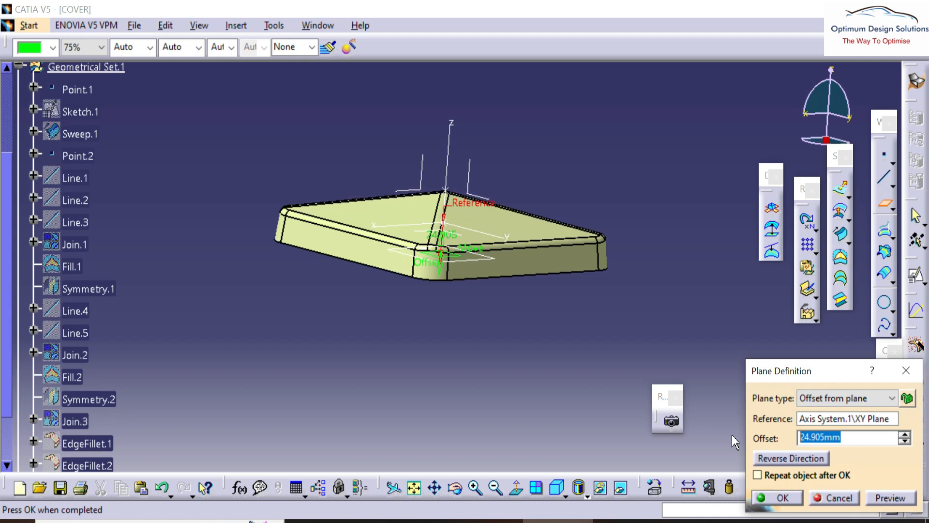
{"action": "key", "text": "Return"}
- Edit the cover's swept wall surface, setting its length to 28 mm and leaving its 5 mm perimeter fillet as defined
{"action": "double_click", "coordinate": [526, 266]}
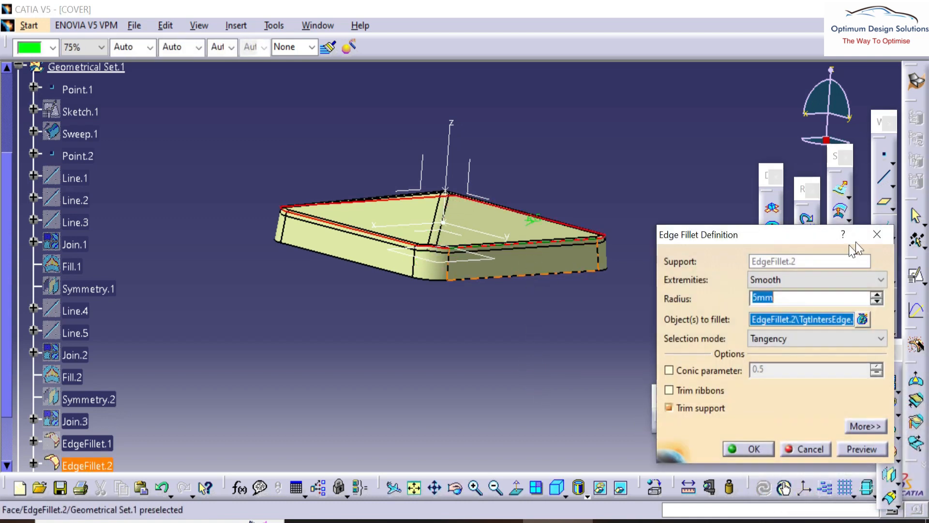
{"action": "key", "text": "Escape"}
{"action": "scroll", "coordinate": [75, 234], "scroll_direction": "up", "scroll_amount": 2}
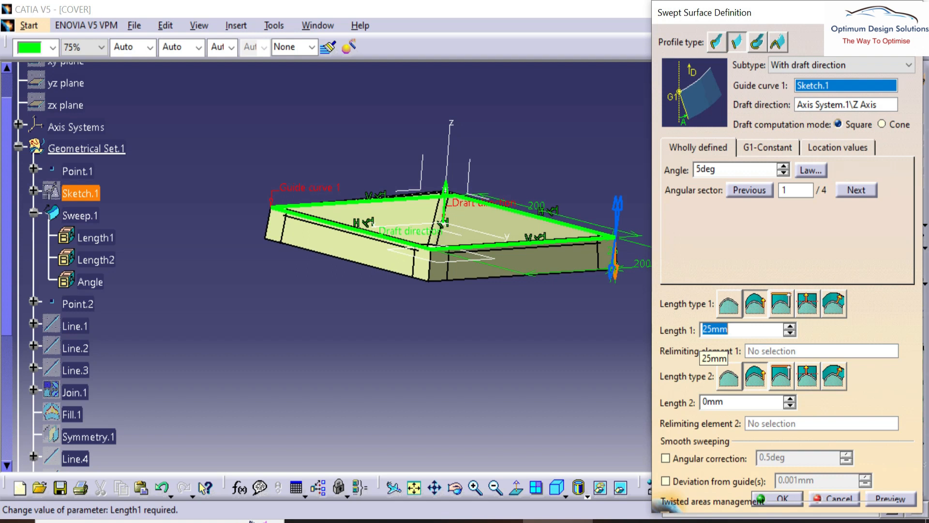
{"action": "key", "text": "Return"}
{"action": "middle_click_drag", "start_coordinate": [211, 195], "coordinate": [641, 170]}
- Start a positioned sketch on the offset plane, with the H direction reversed and the H and V axes swapped
{"action": "left_click", "coordinate": [915, 275]}
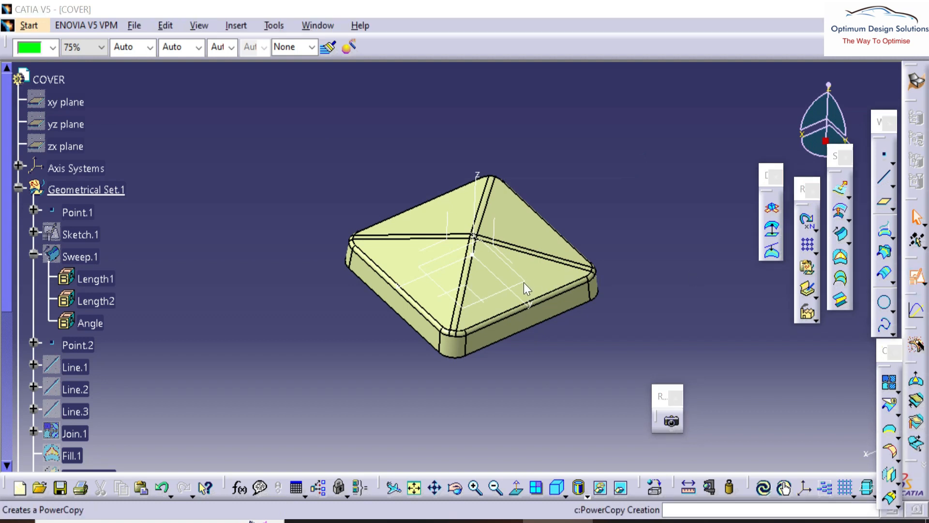
{"action": "left_click", "coordinate": [522, 291]}
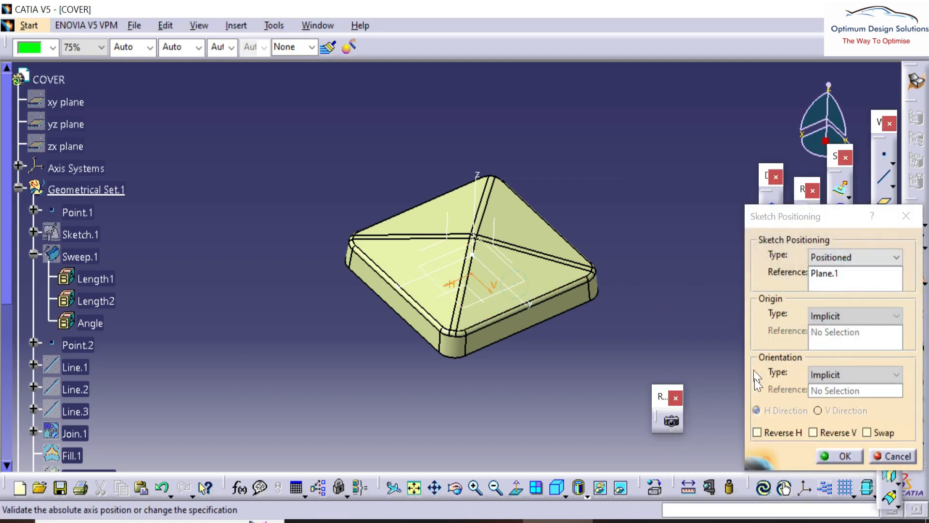
{"action": "left_click", "coordinate": [776, 433]}
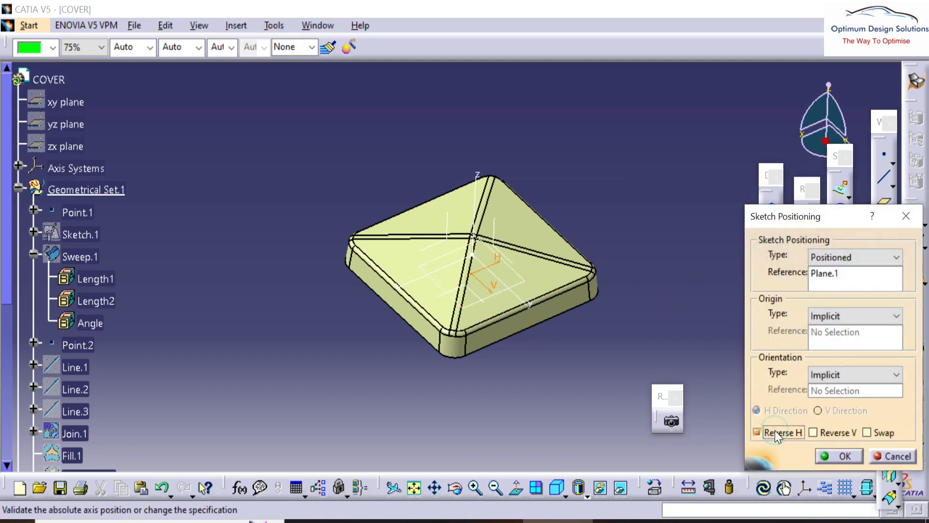
{"action": "left_click", "coordinate": [845, 455]}
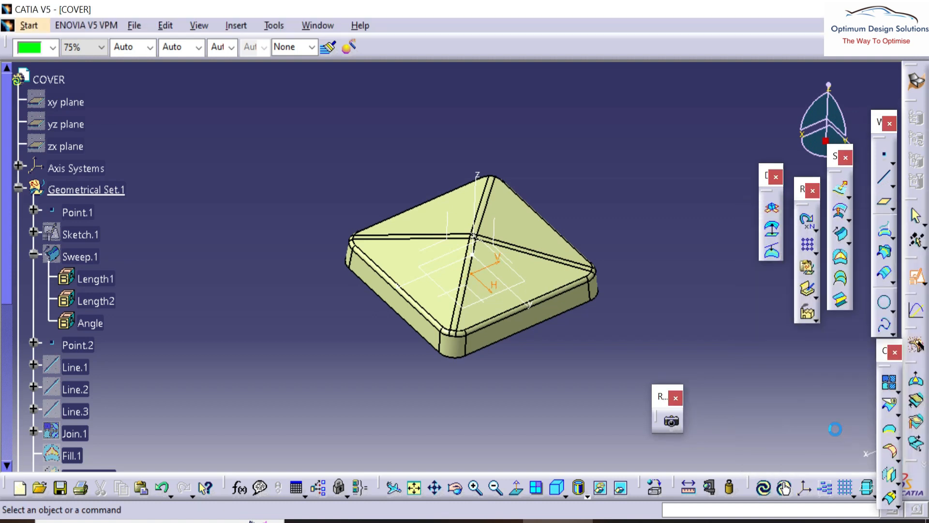
- Sketch a rectangle about 302 by 239 mm centered on the origin around the cover, and dimension its width and height
{"action": "left_click", "coordinate": [894, 302]}
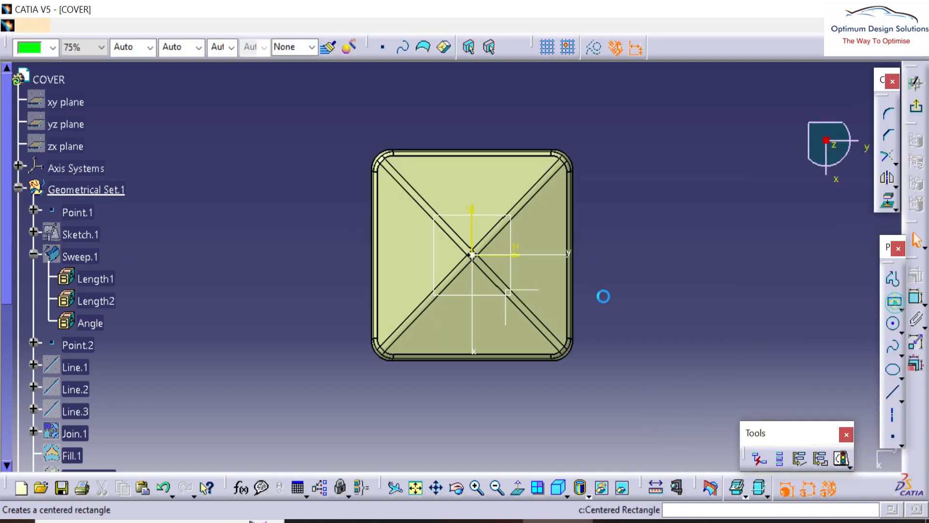
{"action": "left_click", "coordinate": [324, 135]}
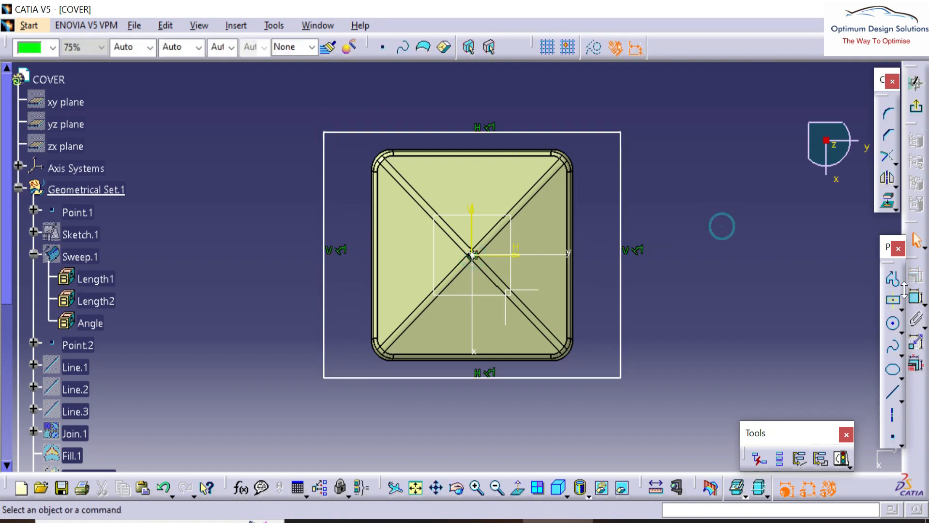
{"action": "left_click", "coordinate": [621, 204]}
{"action": "left_click", "coordinate": [535, 132]}
{"action": "left_click", "coordinate": [533, 91]}
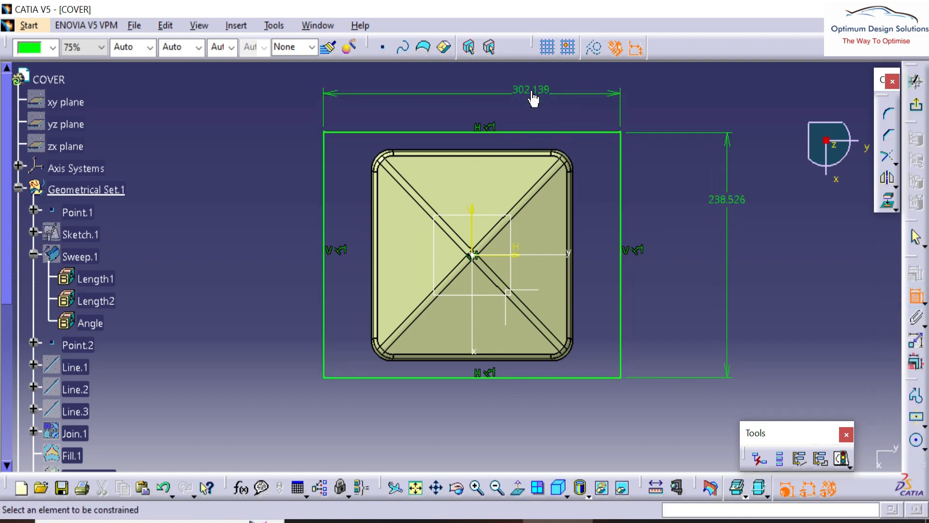
- Set the rectangle's width to 300 mm and its height to 240 mm, and finish the sketch
{"action": "double_click", "coordinate": [532, 89]}
{"action": "type", "text": "300"}
{"action": "key", "text": "Return"}
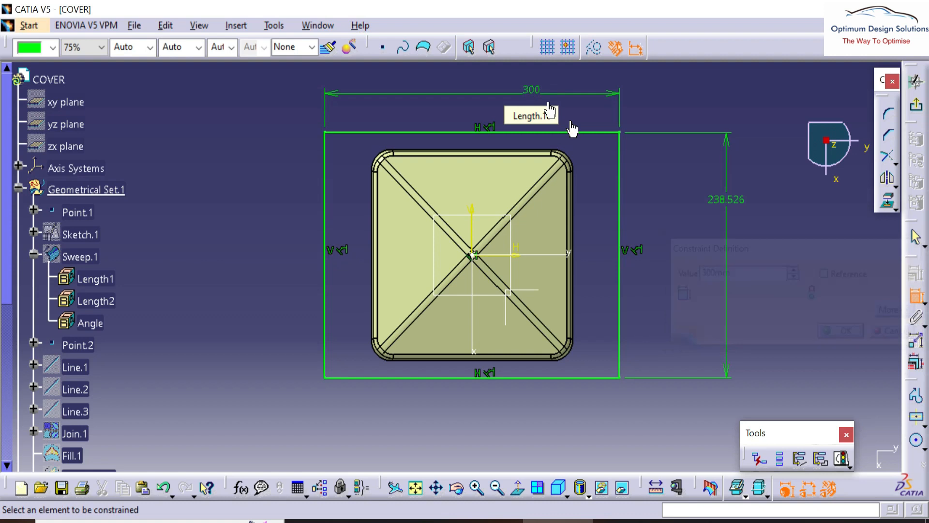
{"action": "double_click", "coordinate": [728, 200]}
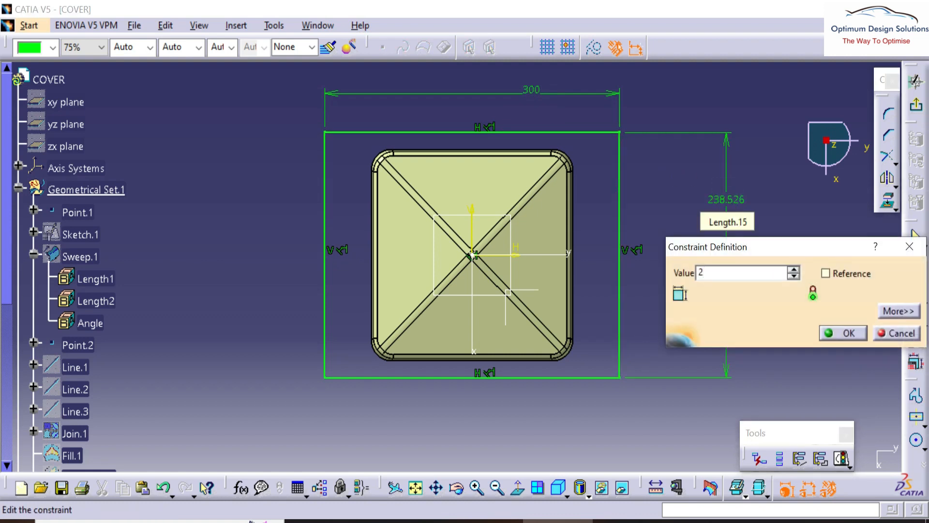
{"action": "type", "text": "240"}
{"action": "key", "text": "Return"}
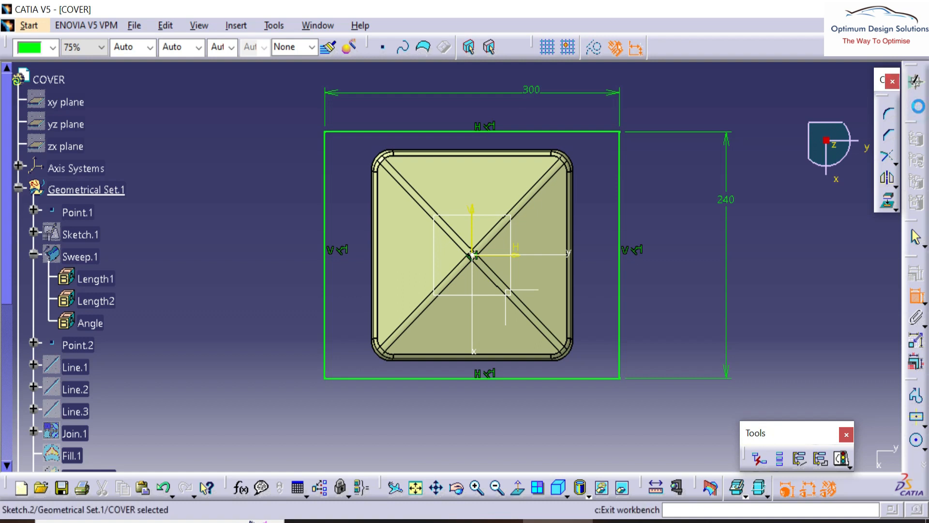
{"action": "left_click", "coordinate": [915, 81]}
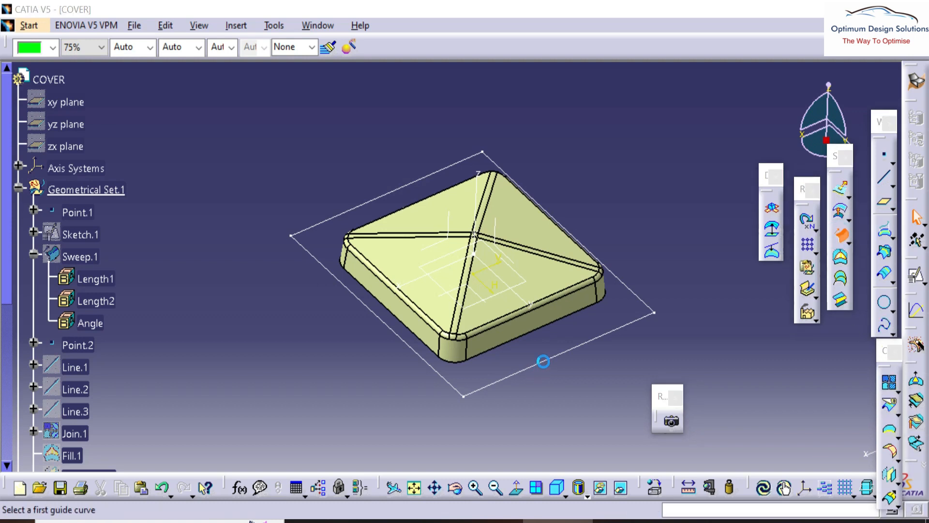
- Sweep the rectangle as a draft surface along the Z axis, with a 5-degree angle and a length of 10 mm
{"action": "left_click", "coordinate": [543, 361]}
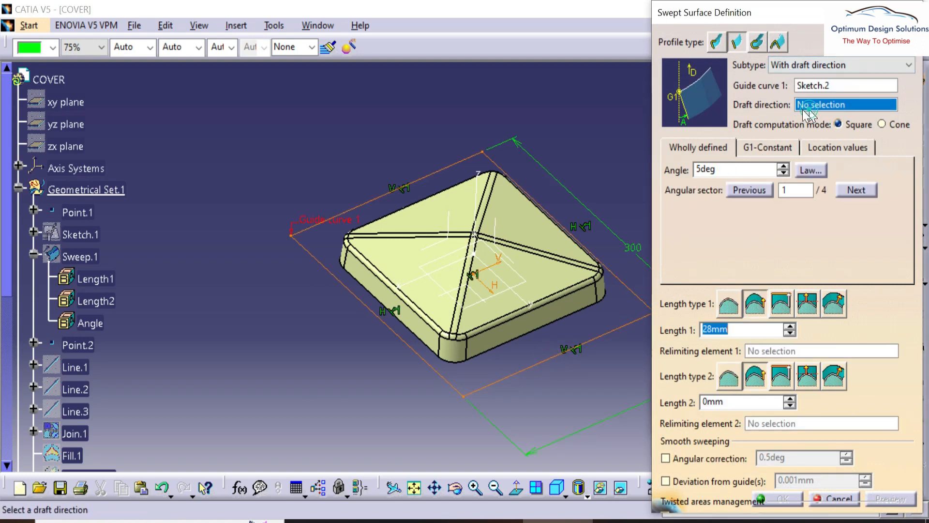
{"action": "left_click", "coordinate": [476, 182]}
{"action": "middle_click_drag", "start_coordinate": [444, 314], "coordinate": [488, 170]}
{"action": "double_click", "coordinate": [731, 327]}
{"action": "type", "text": "10"}
{"action": "left_click", "coordinate": [457, 384]}
{"action": "left_click", "coordinate": [875, 496]}
{"action": "middle_click_drag", "start_coordinate": [421, 256], "coordinate": [438, 270]}
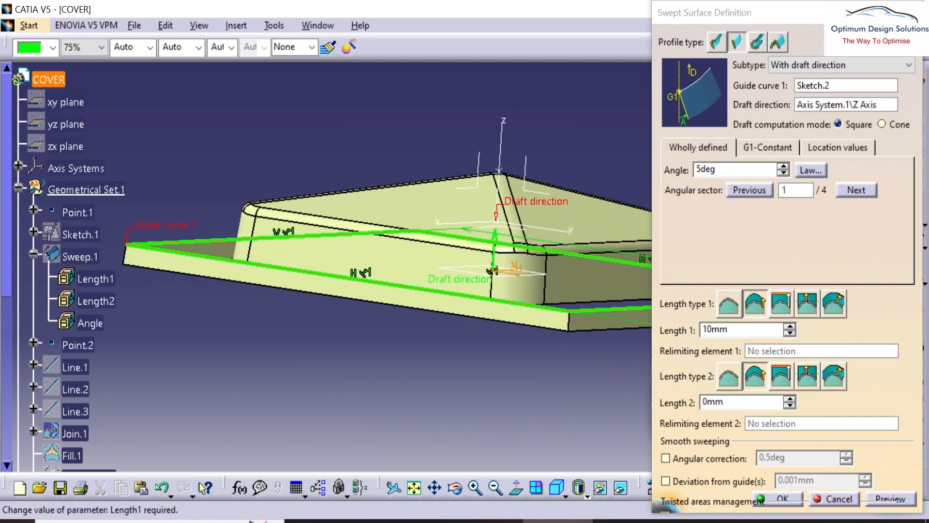
{"action": "key", "text": "Return"}
- Fill the area inside the rectangular sketch to form the flat flange surface
{"action": "middle_click_drag", "start_coordinate": [380, 265], "coordinate": [607, 317]}
{"action": "left_click", "coordinate": [840, 266]}
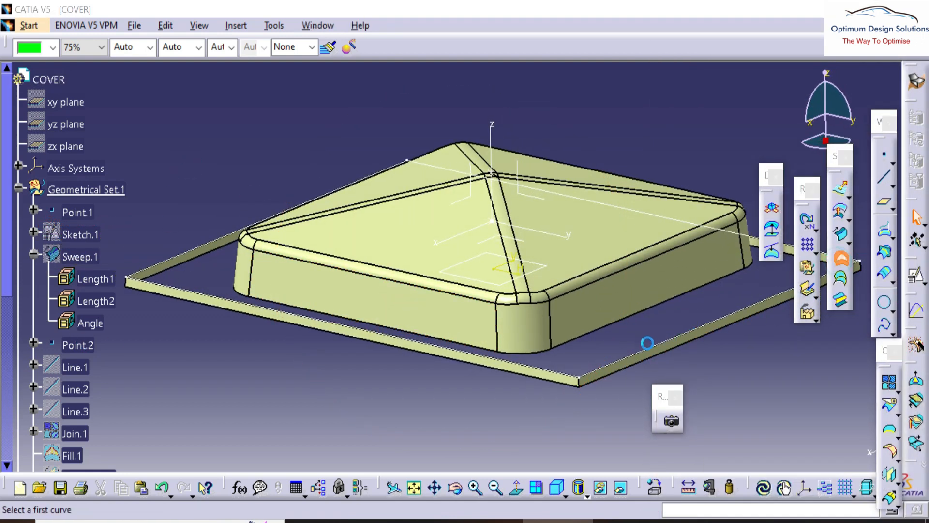
{"action": "left_click", "coordinate": [622, 362]}
{"action": "left_click", "coordinate": [741, 438]}
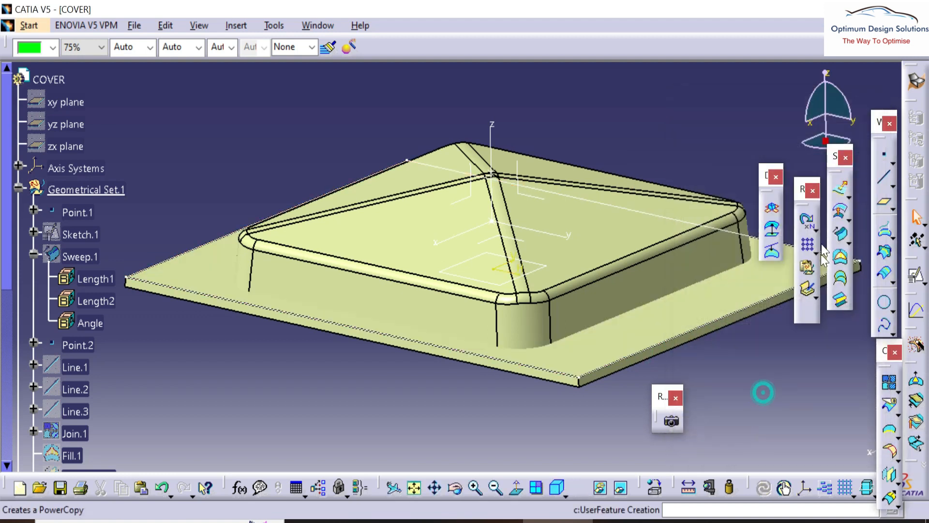
- Join the flat flange fill with the rectangular swept rim
{"action": "mouse_move", "coordinate": [357, 326]}
{"action": "middle_mouse_down"}
{"action": "mouse_move", "coordinate": [439, 301]}
{"action": "mouse_move", "coordinate": [570, 297]}
{"action": "mouse_move", "coordinate": [425, 208]}
{"action": "mouse_move", "coordinate": [363, 300]}
{"action": "mouse_move", "coordinate": [358, 293]}
{"action": "mouse_move", "coordinate": [366, 315]}
{"action": "middle_mouse_up"}
{"action": "left_click", "coordinate": [773, 394]}
{"action": "left_click", "coordinate": [890, 384]}
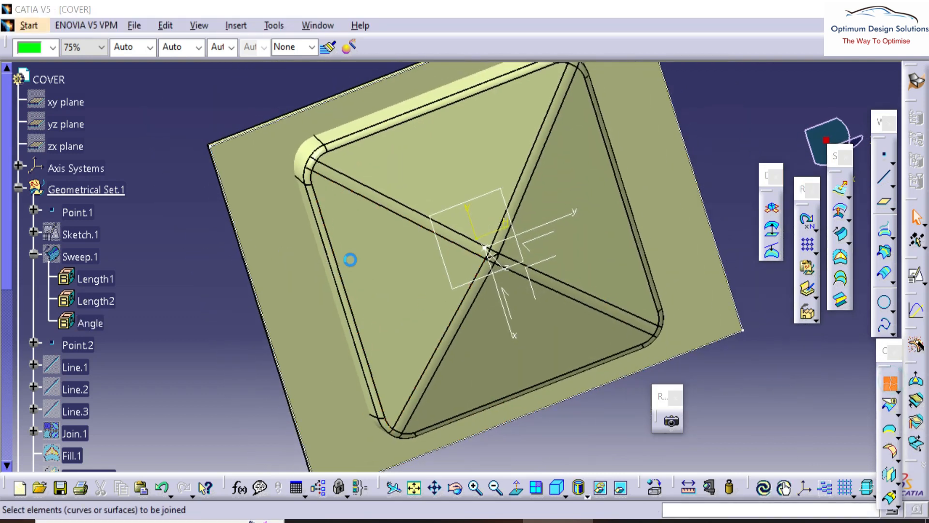
{"action": "left_click", "coordinate": [275, 203]}
{"action": "middle_click_drag", "start_coordinate": [276, 203], "coordinate": [413, 256]}
{"action": "left_click", "coordinate": [399, 235]}
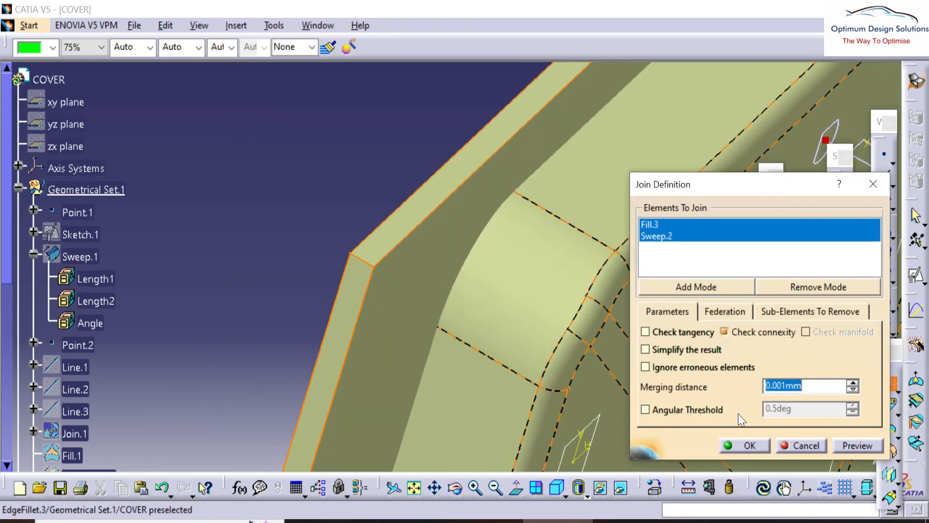
{"action": "left_click", "coordinate": [739, 446]}
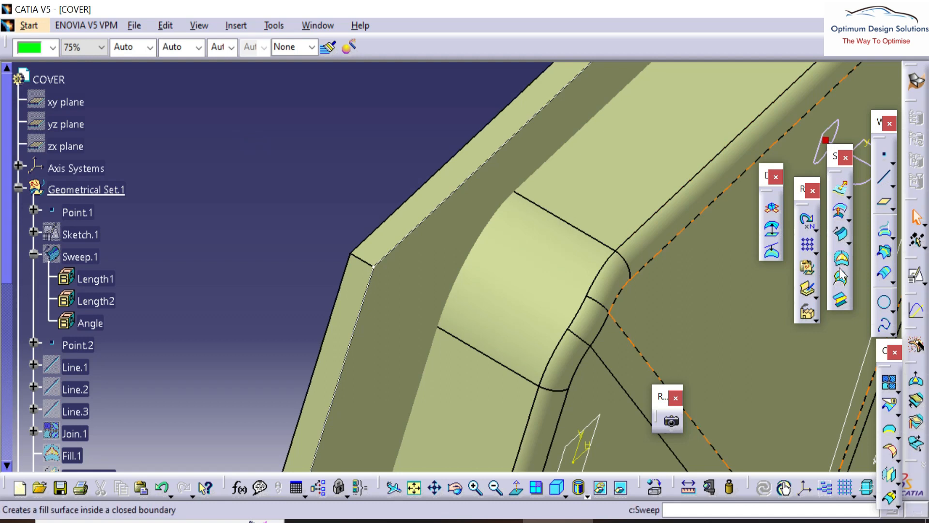
- Fillet the four corner edges of the joined flange's rim with a 30 mm radius
{"action": "left_click", "coordinate": [891, 451]}
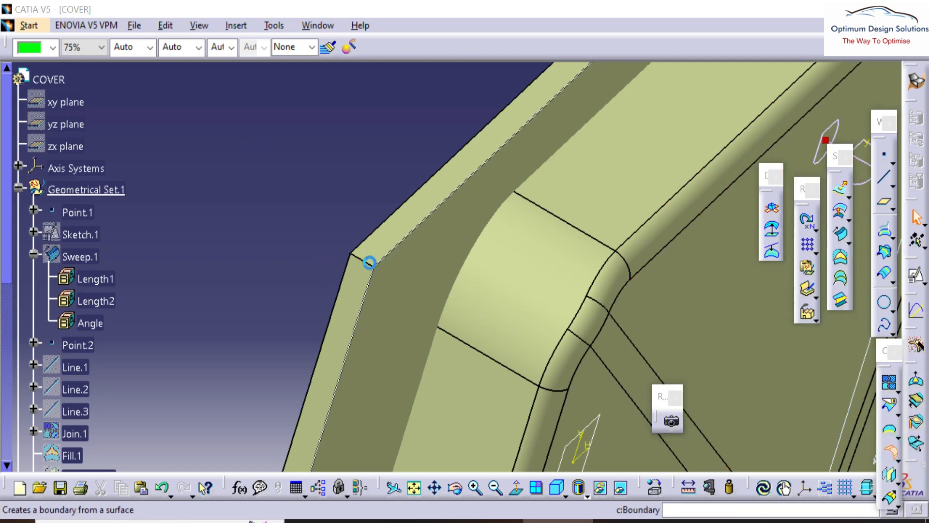
{"action": "left_click", "coordinate": [446, 187]}
{"action": "middle_click_drag", "start_coordinate": [445, 187], "coordinate": [434, 235]}
{"action": "left_click", "coordinate": [464, 339]}
{"action": "middle_click_drag", "start_coordinate": [464, 339], "coordinate": [378, 396]}
{"action": "left_click", "coordinate": [465, 302]}
{"action": "middle_click_drag", "start_coordinate": [508, 242], "coordinate": [473, 332]}
{"action": "left_click", "coordinate": [465, 381]}
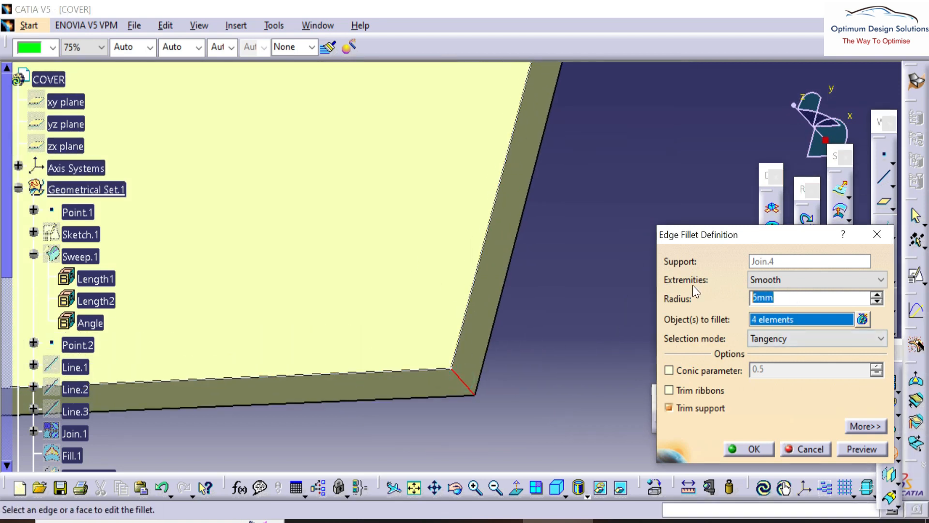
{"action": "type", "text": "20"}
{"action": "key", "text": "Return"}
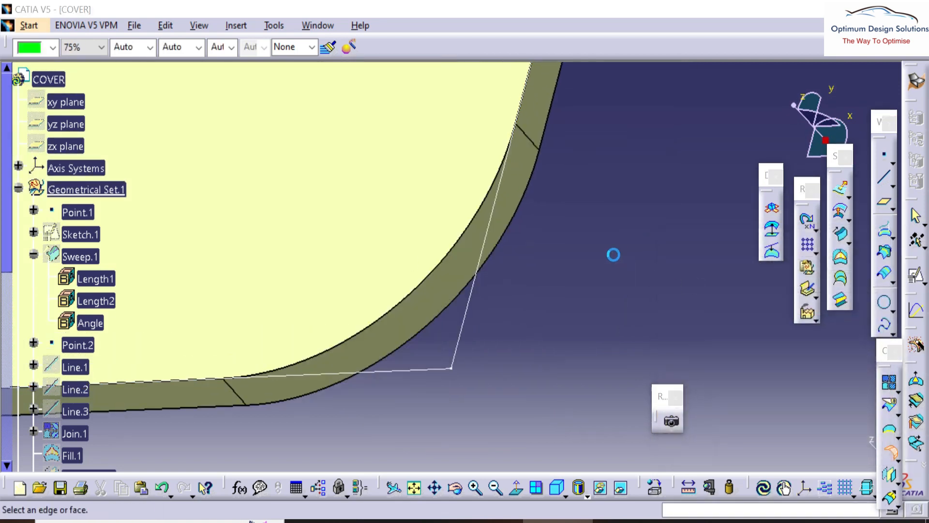
{"action": "middle_click_drag", "start_coordinate": [461, 394], "coordinate": [462, 421]}
{"action": "key", "text": "Escape"}
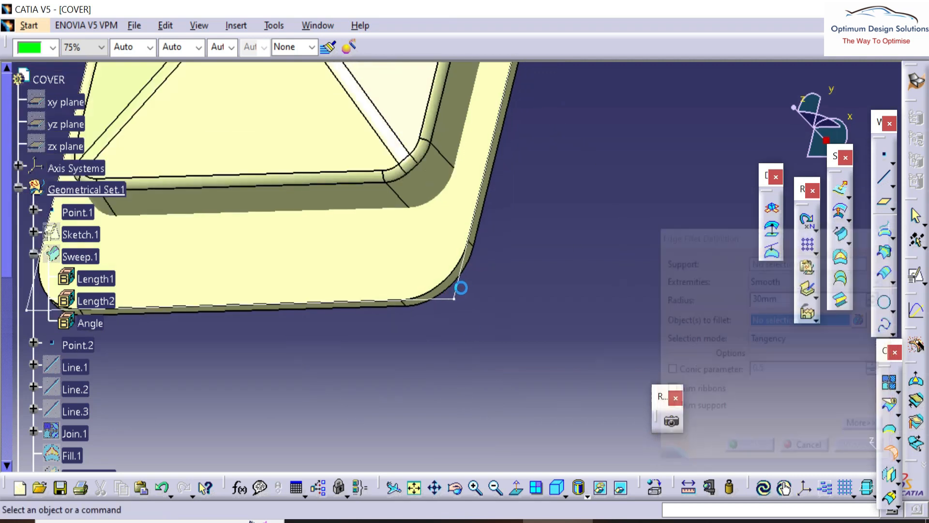
- Trim the filleted flange and the cover against each other, removing the flange area enclosed by the cover's walls
{"action": "mouse_move", "coordinate": [460, 286]}
{"action": "middle_mouse_down"}
{"action": "mouse_move", "coordinate": [523, 315]}
{"action": "mouse_move", "coordinate": [466, 344]}
{"action": "mouse_move", "coordinate": [337, 204]}
{"action": "mouse_move", "coordinate": [508, 353]}
{"action": "mouse_move", "coordinate": [425, 295]}
{"action": "mouse_move", "coordinate": [450, 283]}
{"action": "middle_mouse_up"}
{"action": "middle_click_drag", "start_coordinate": [585, 142], "coordinate": [670, 102]}
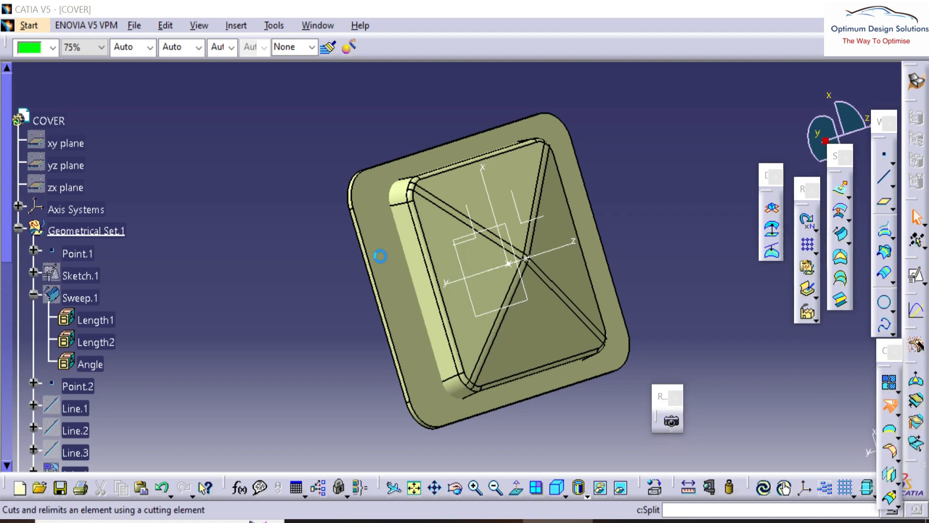
{"action": "left_click", "coordinate": [424, 222]}
{"action": "middle_click_drag", "start_coordinate": [363, 243], "coordinate": [605, 377]}
{"action": "left_click", "coordinate": [738, 445]}
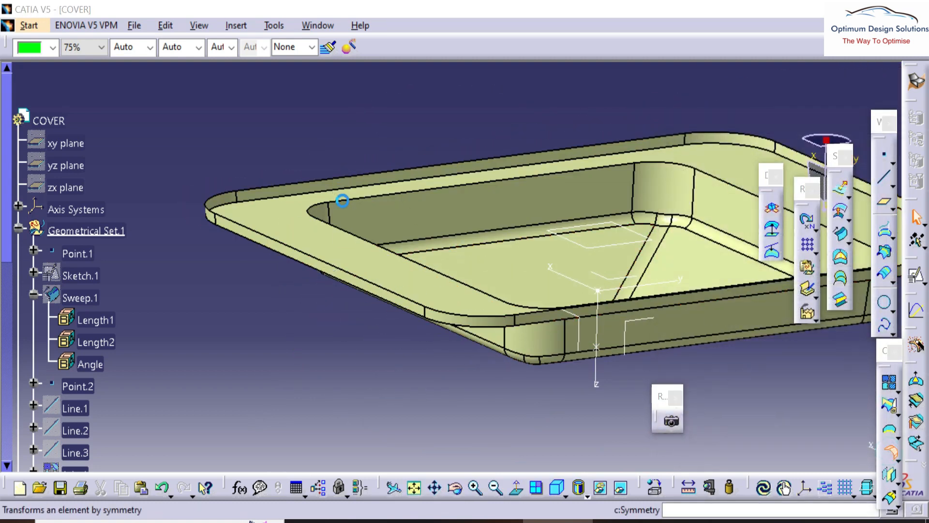
- Fillet the inner edge loop where the cover's walls meet the flange with a 3 mm radius
{"action": "left_click", "coordinate": [342, 204]}
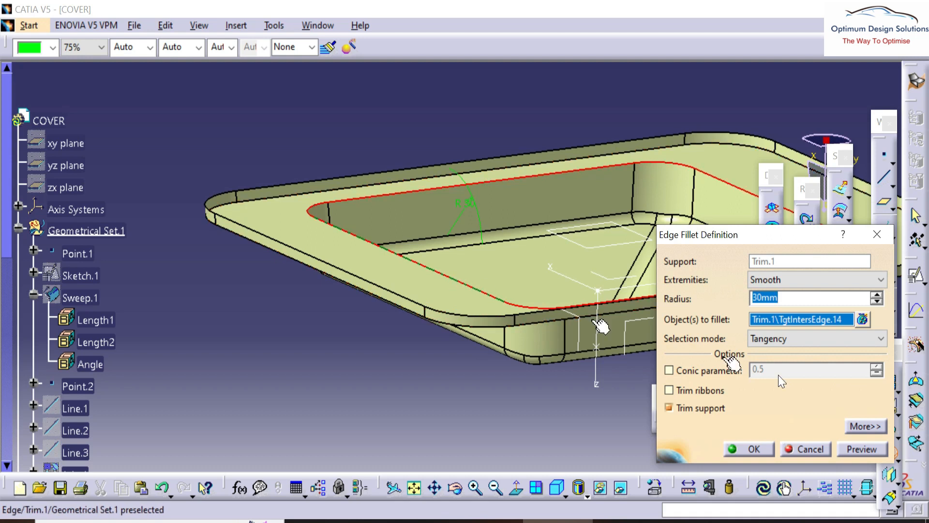
{"action": "key", "text": "Return"}
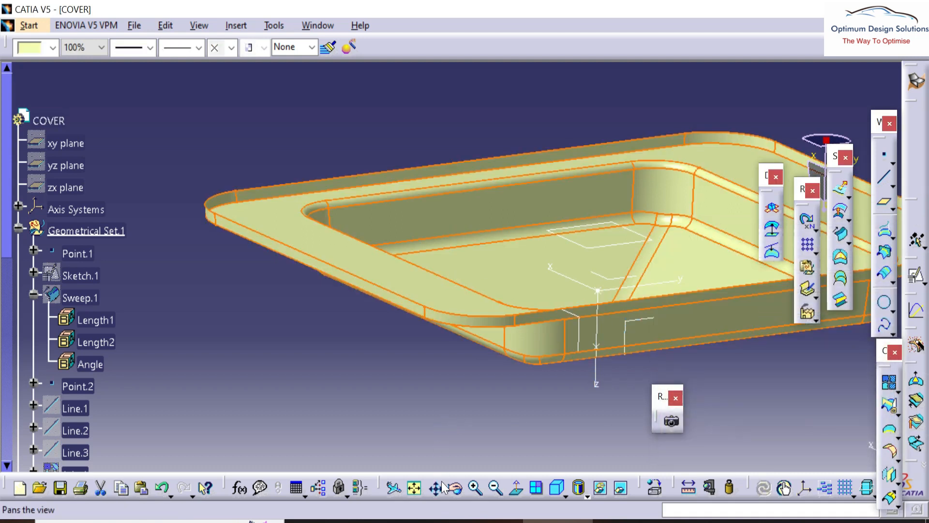
{"action": "left_click", "coordinate": [495, 487]}
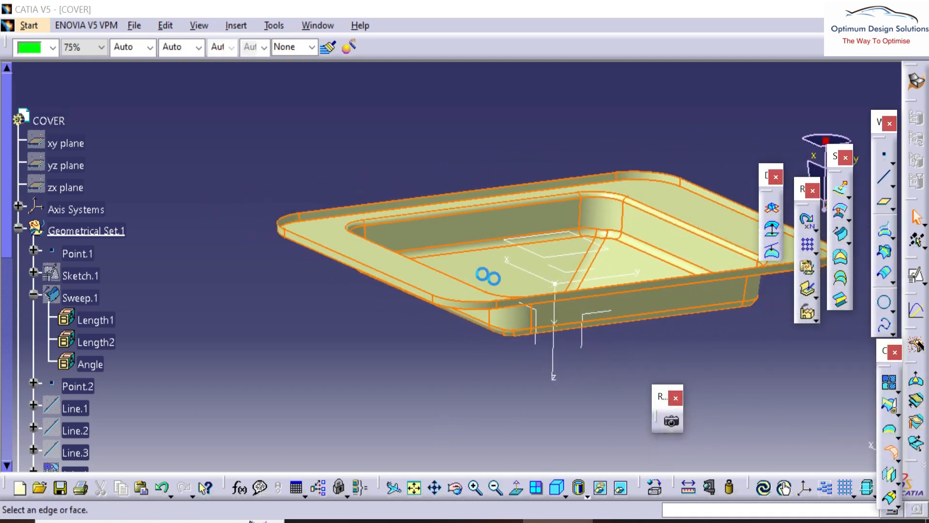
- Fillet the outer edge loop between the flange's flat face and its drafted rim
{"action": "middle_click_drag", "start_coordinate": [270, 245], "coordinate": [419, 189]}
{"action": "left_click", "coordinate": [397, 187]}
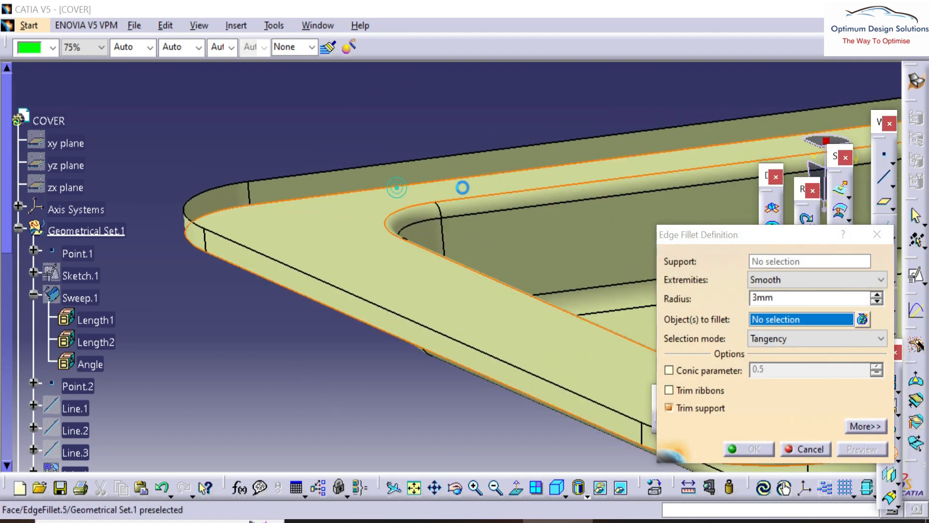
{"action": "left_click", "coordinate": [332, 200]}
{"action": "left_click", "coordinate": [331, 193]}
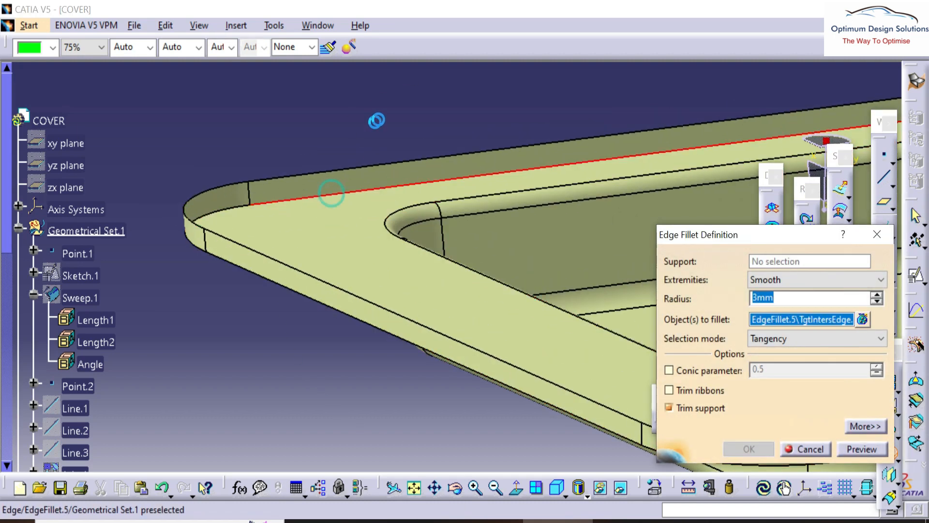
{"action": "type", "text": "0"}
{"action": "left_click", "coordinate": [388, 118]}
{"action": "middle_click_drag", "start_coordinate": [369, 182], "coordinate": [68, 251]}
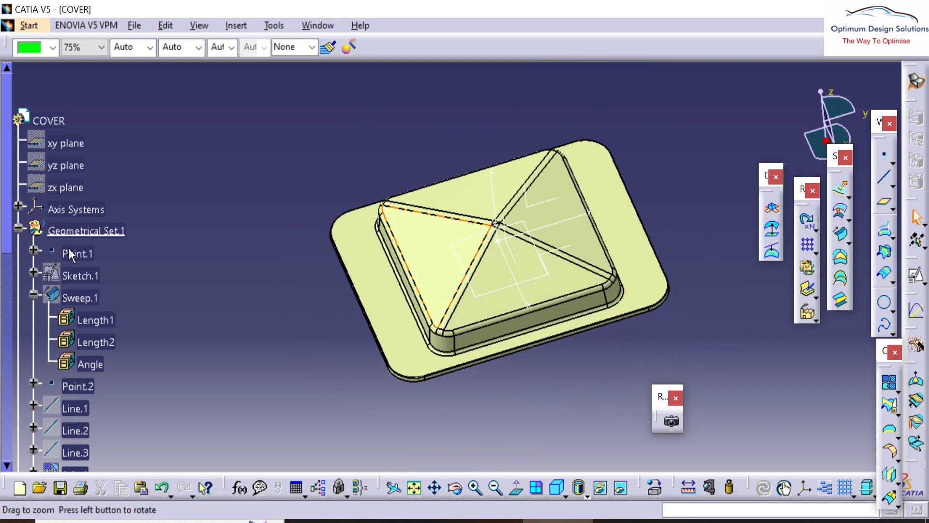
- Collapse the part's geometrical set in the specification tree and define it as the in-work object
{"action": "left_click", "coordinate": [19, 228]}
{"action": "left_click", "coordinate": [97, 232]}
{"action": "right_click", "coordinate": [103, 233]}
{"action": "left_click", "coordinate": [133, 319]}
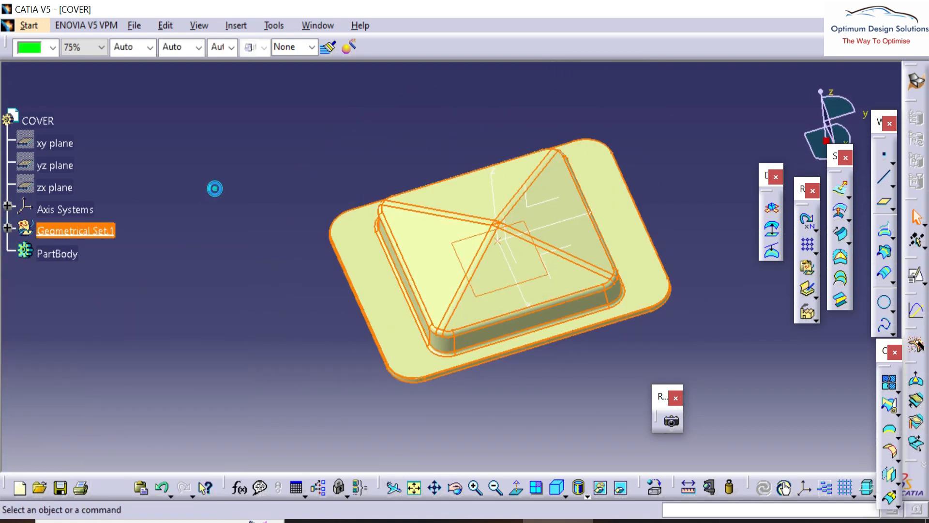
- Hide the existing construction plane and create a new plane offset 25 mm from the axis system's XY plane
{"action": "left_click", "coordinate": [884, 203]}
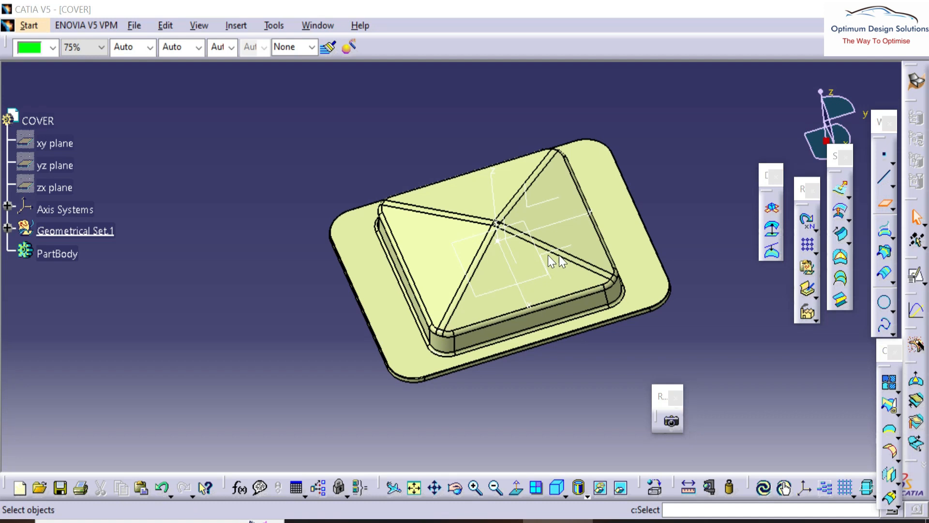
{"action": "middle_click_drag", "start_coordinate": [549, 207], "coordinate": [511, 250]}
{"action": "right_click", "coordinate": [497, 236]}
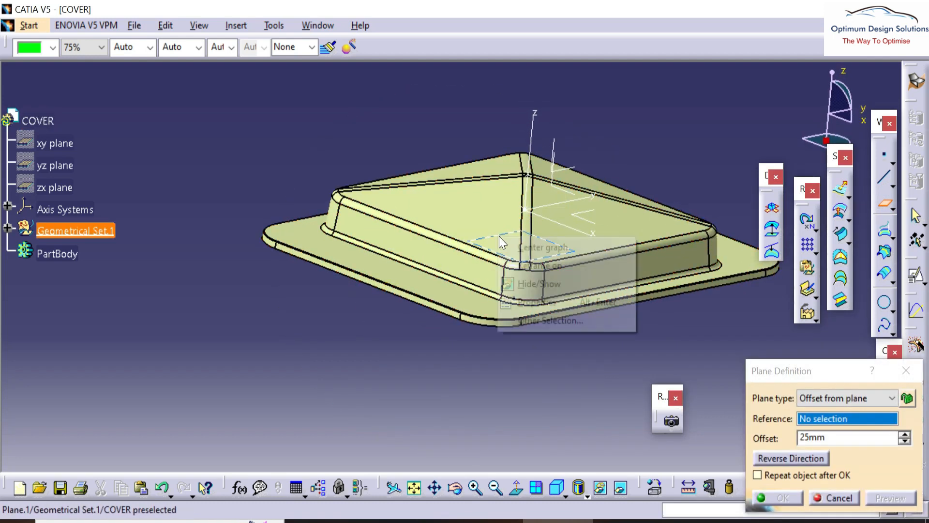
{"action": "left_click", "coordinate": [524, 281]}
{"action": "left_click", "coordinate": [587, 219]}
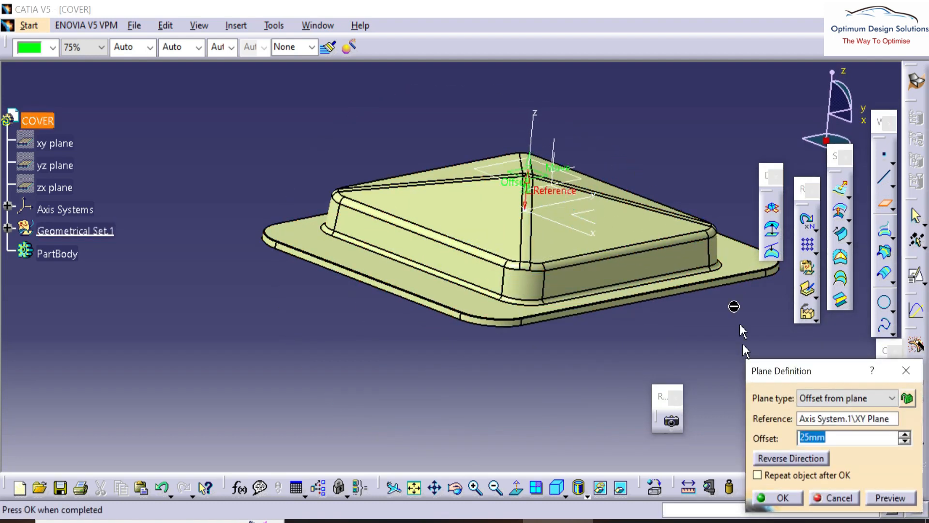
{"action": "middle_click_drag", "start_coordinate": [446, 321], "coordinate": [479, 317]}
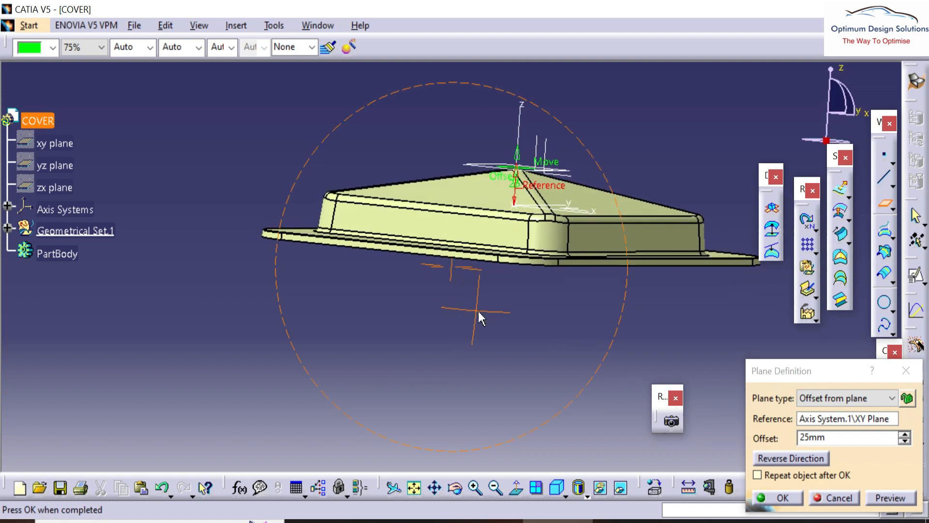
{"action": "left_click", "coordinate": [776, 499]}
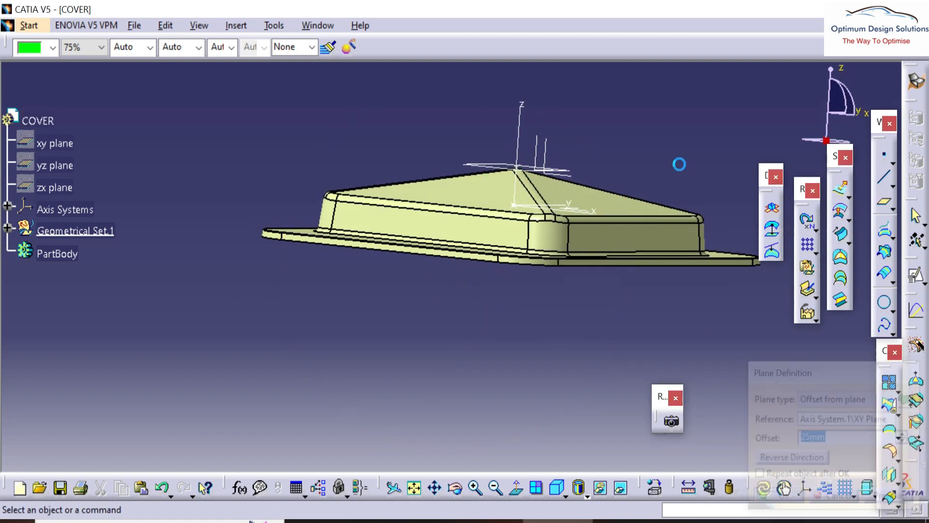
- Start a positioned sketch on the plane offset 25 mm above the axis system's XY plane
{"action": "left_click", "coordinate": [916, 275]}
{"action": "middle_click_drag", "start_coordinate": [493, 202], "coordinate": [487, 334]}
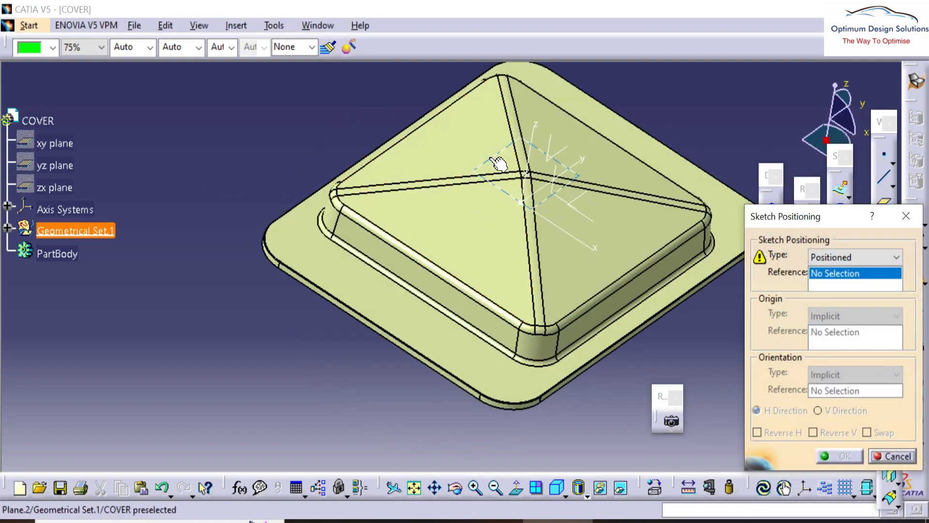
{"action": "left_click", "coordinate": [499, 163]}
{"action": "left_click", "coordinate": [839, 455]}
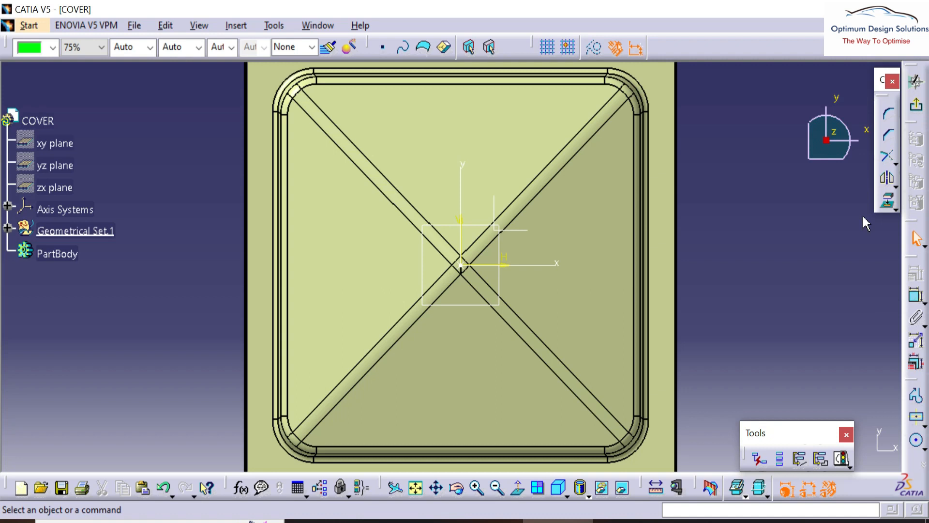
- Sketch a circle centred on the sketch origin and set its diameter to 180 mm
{"action": "left_click_drag", "start_coordinate": [916, 383], "coordinate": [812, 297]}
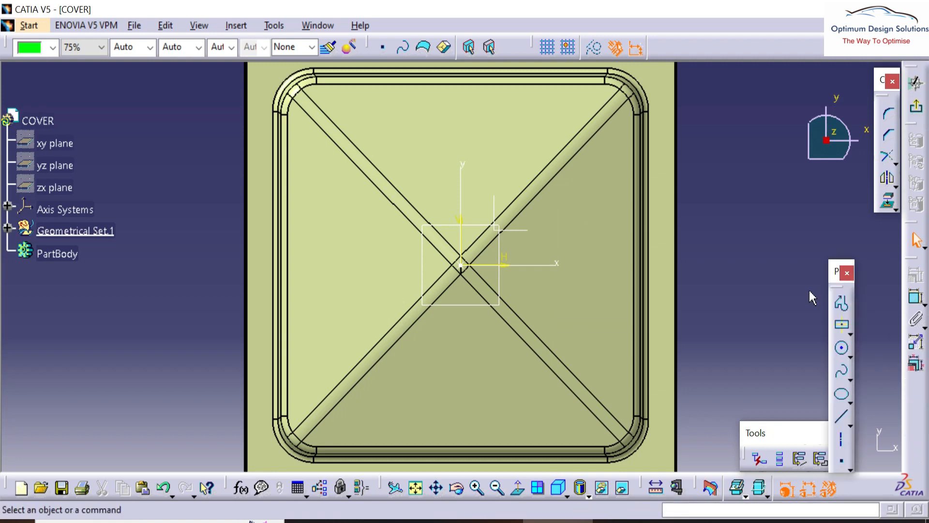
{"action": "left_click", "coordinate": [842, 349]}
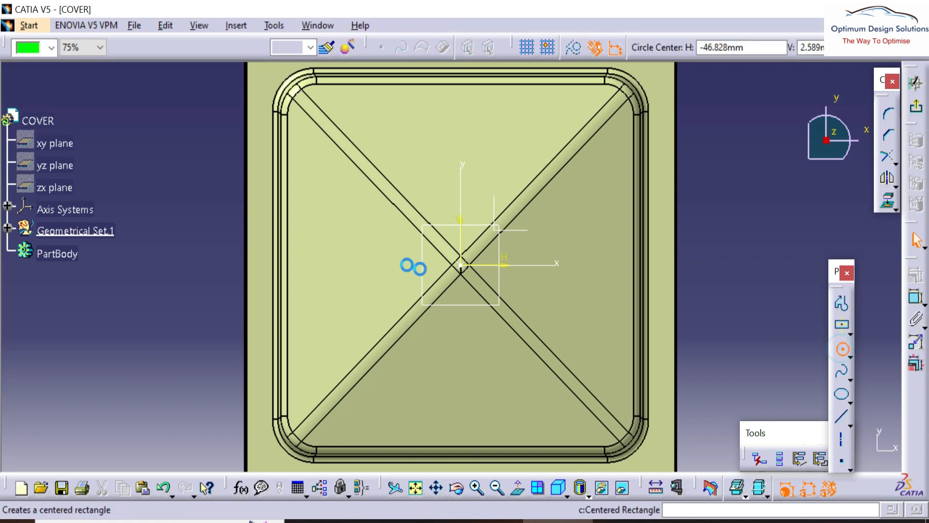
{"action": "left_click", "coordinate": [462, 266]}
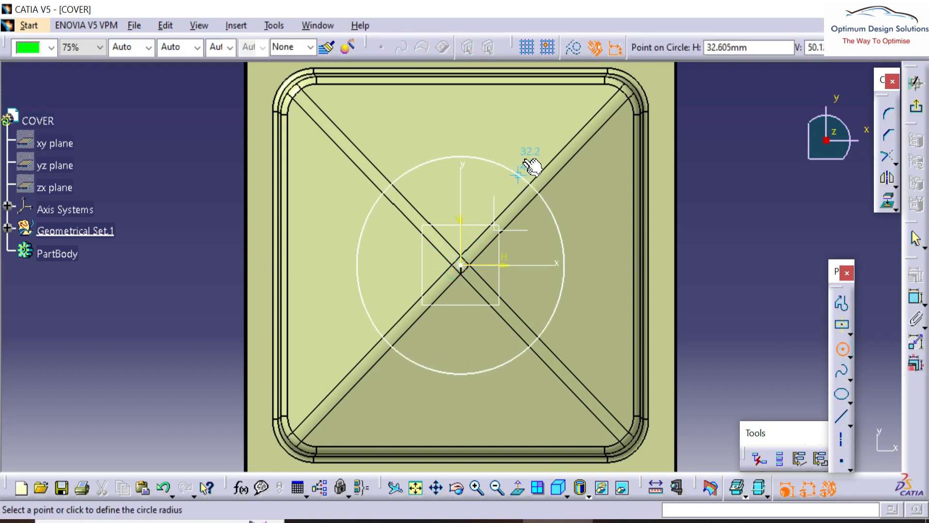
{"action": "left_click", "coordinate": [532, 138]}
{"action": "left_click", "coordinate": [916, 296]}
{"action": "left_click", "coordinate": [795, 207]}
{"action": "double_click", "coordinate": [796, 207]}
{"action": "type", "text": "180"}
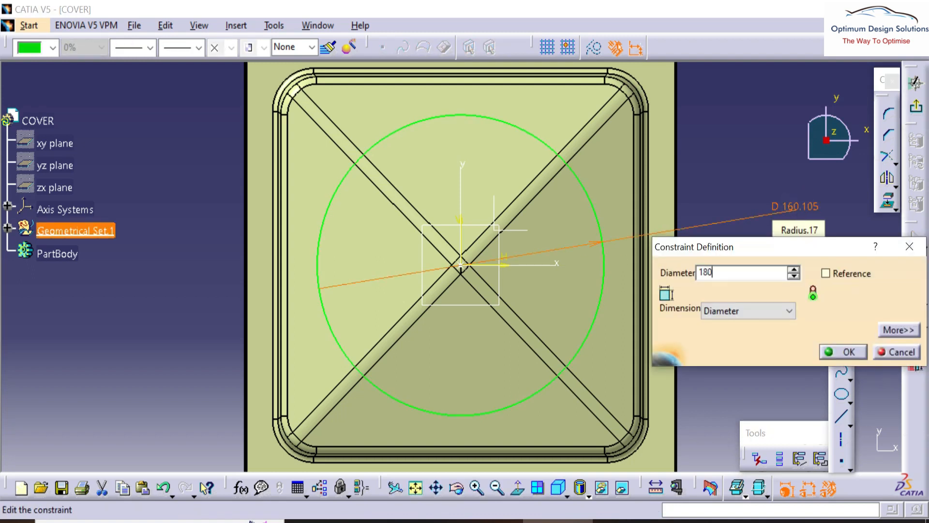
{"action": "key", "text": "Return"}
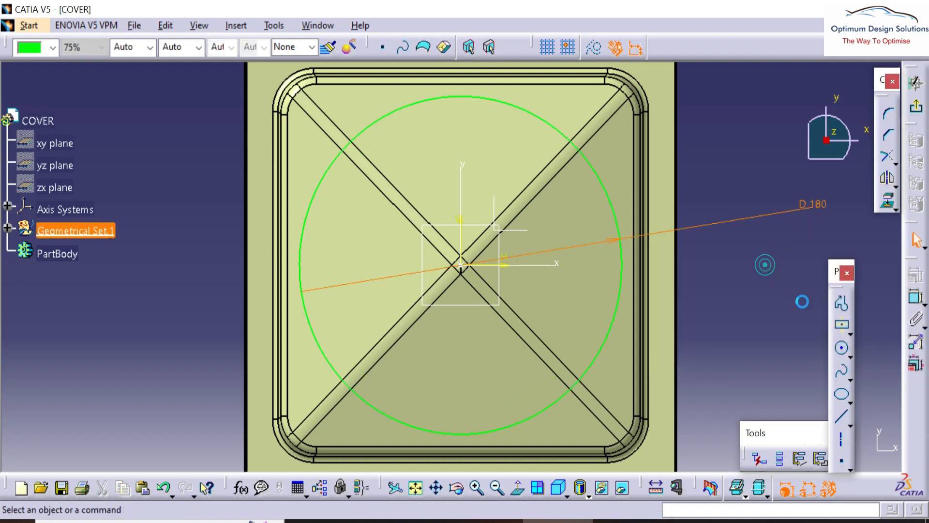
- Sketch a second, concentric circle inside the 180 mm one and set its diameter to 140 mm
{"action": "left_click", "coordinate": [842, 350]}
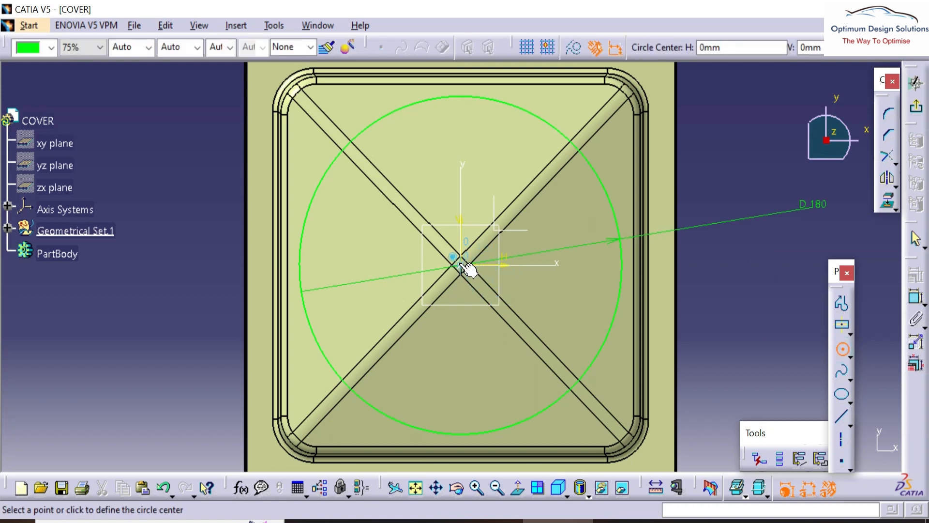
{"action": "left_click", "coordinate": [504, 150]}
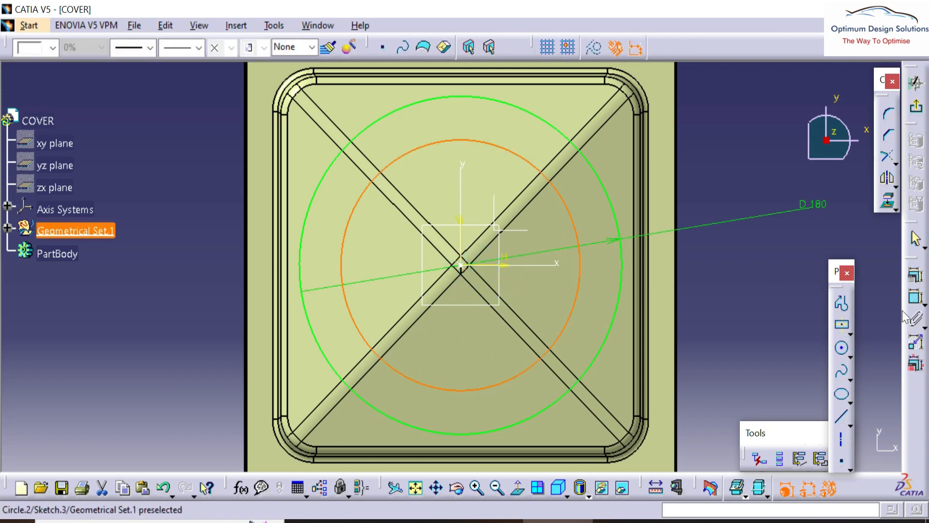
{"action": "left_click", "coordinate": [760, 314]}
{"action": "double_click", "coordinate": [765, 315]}
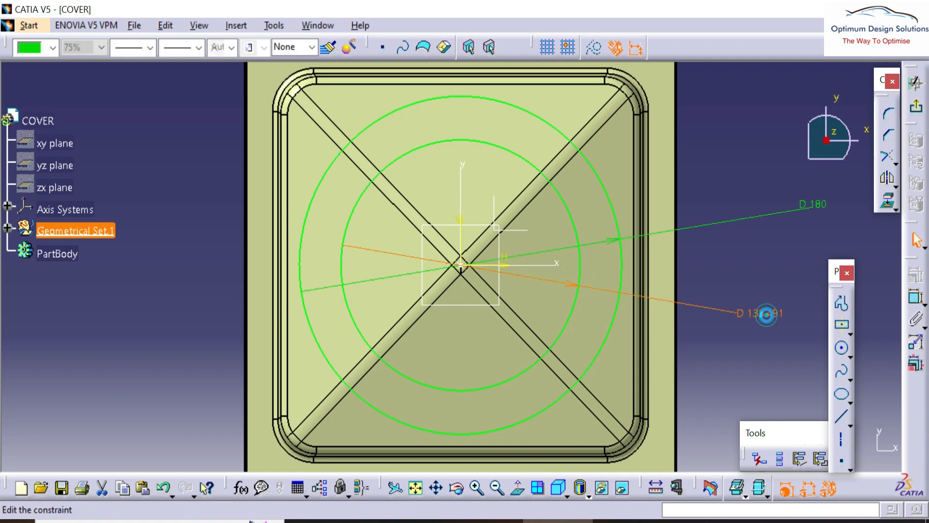
{"action": "type", "text": "140mm"}
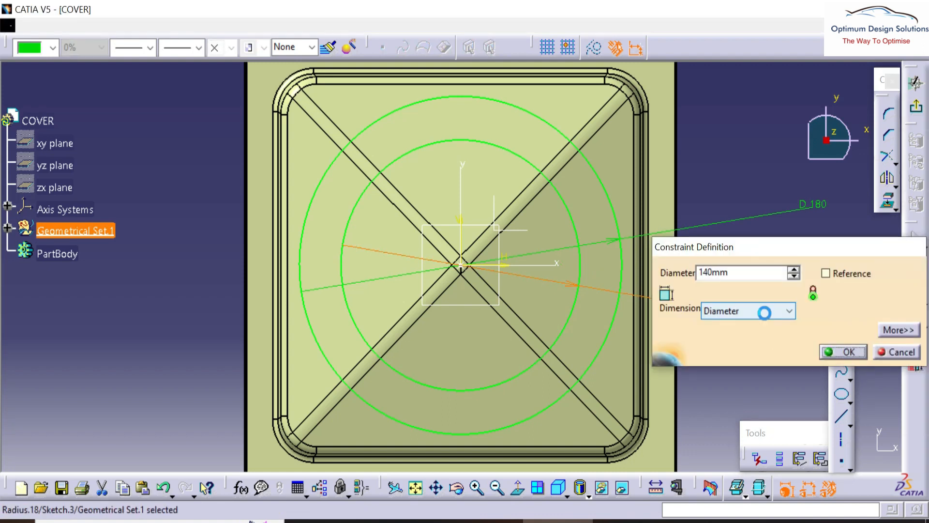
{"action": "key", "text": "Return"}
- Make the 140 mm circle a separate output feature of the sketch and leave the sketch
{"action": "left_click", "coordinate": [755, 363]}
{"action": "left_click", "coordinate": [573, 326]}
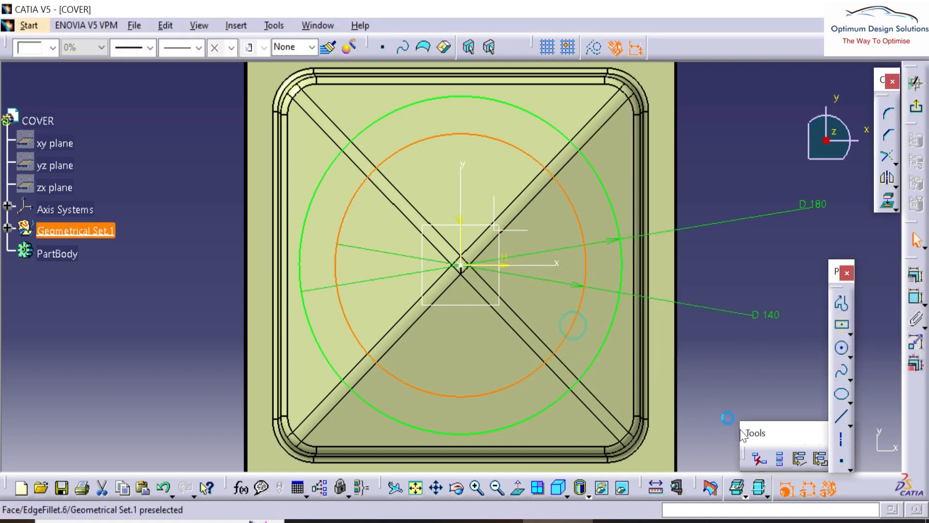
{"action": "left_click", "coordinate": [799, 459]}
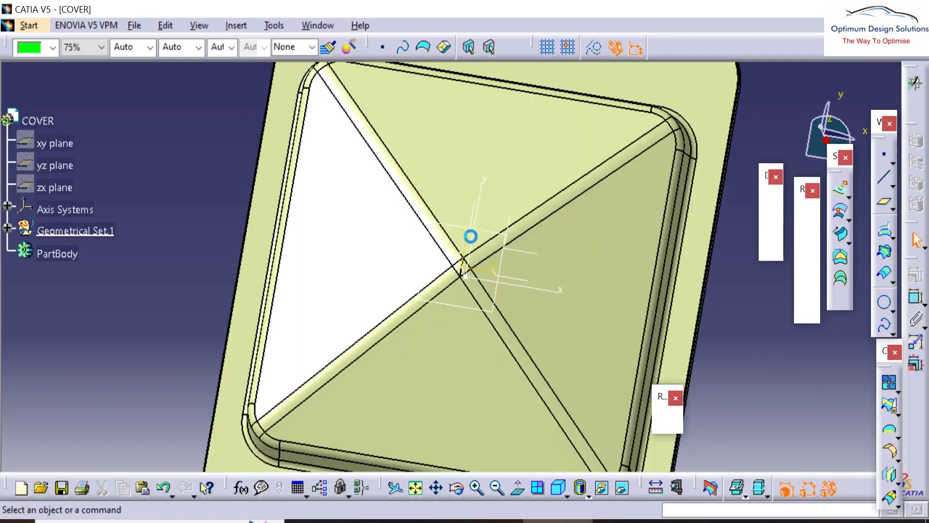
{"action": "mouse_move", "coordinate": [471, 236]}
{"action": "middle_mouse_down"}
{"action": "mouse_move", "coordinate": [501, 172]}
{"action": "mouse_move", "coordinate": [546, 139]}
{"action": "middle_mouse_up"}
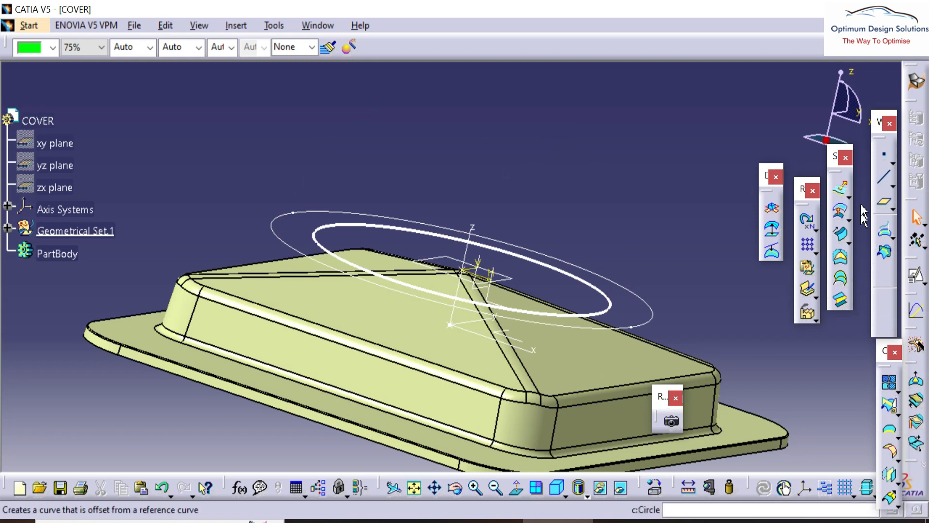
{"action": "key", "text": "Return"}
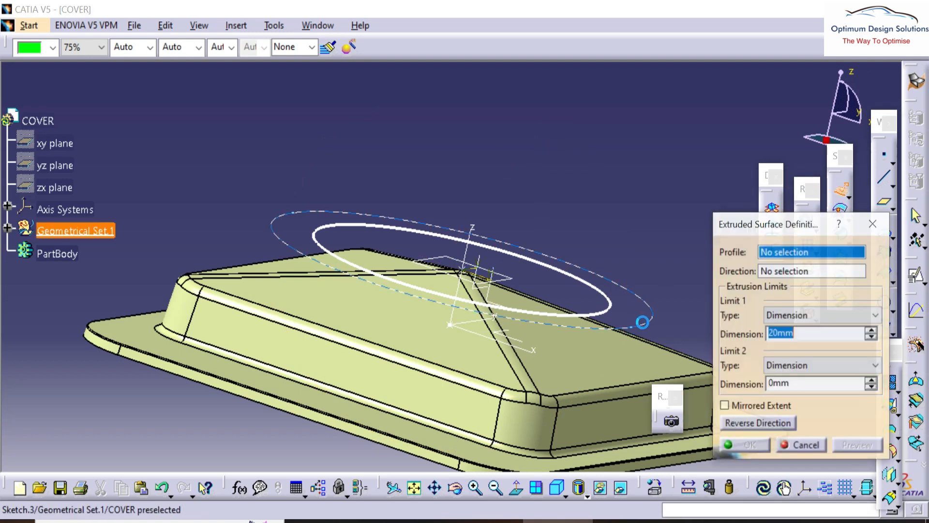
{"action": "left_click", "coordinate": [639, 321]}
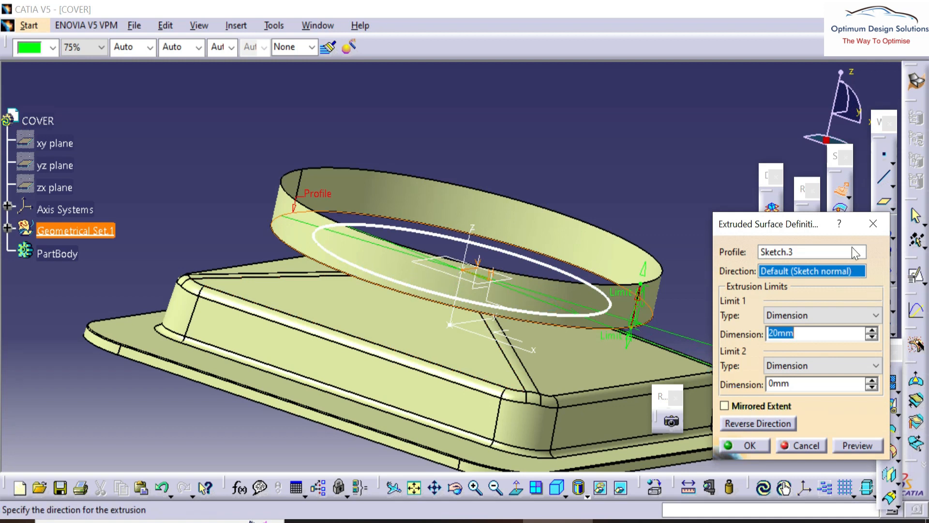
{"action": "left_click", "coordinate": [865, 224]}
- Sweep a line along the 180 mm circle with draft direction Z axis, 5 deg angle and 30 mm length, forming a wall down towards the cover
{"action": "left_click", "coordinate": [669, 186]}
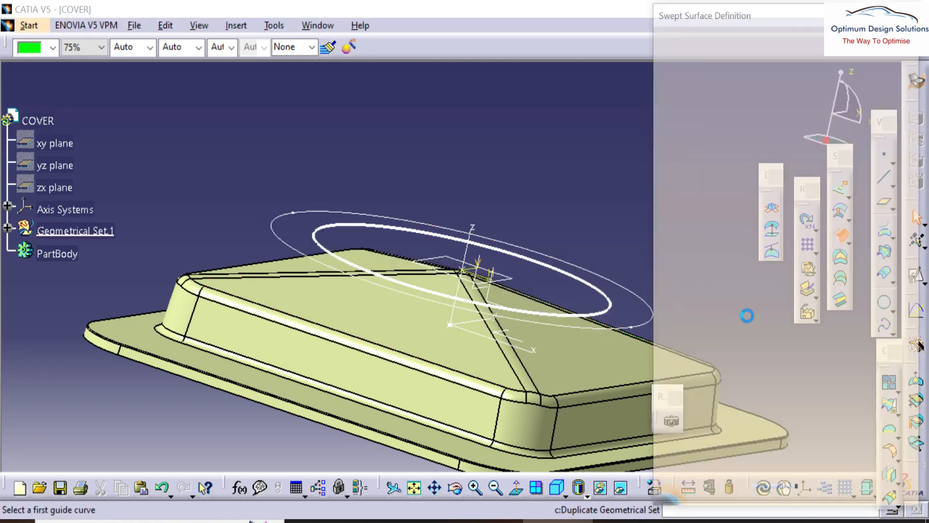
{"action": "left_click", "coordinate": [618, 328]}
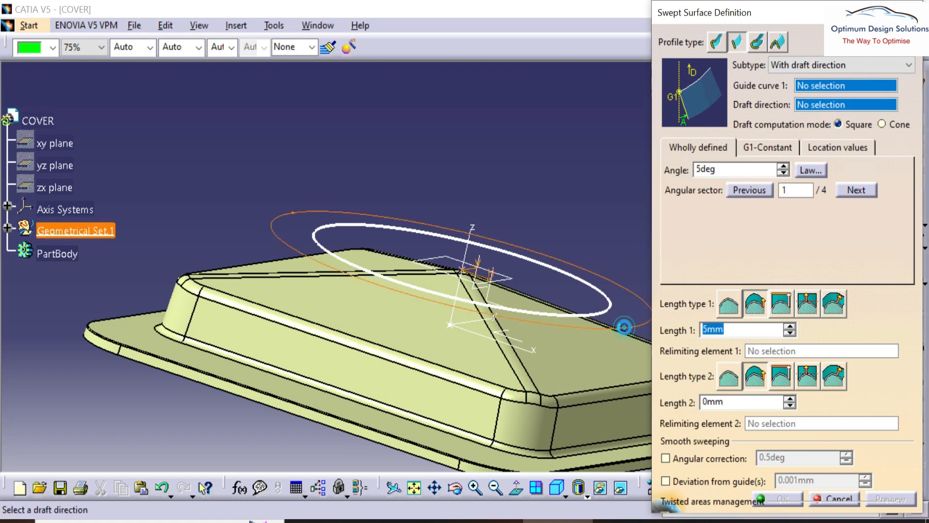
{"action": "middle_click", "coordinate": [579, 319]}
{"action": "left_click", "coordinate": [350, 198]}
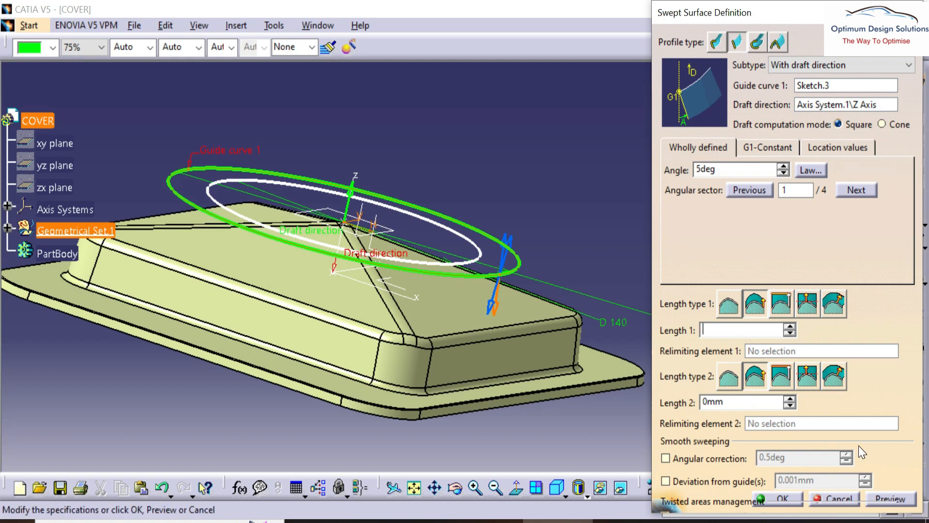
{"action": "left_click", "coordinate": [609, 230]}
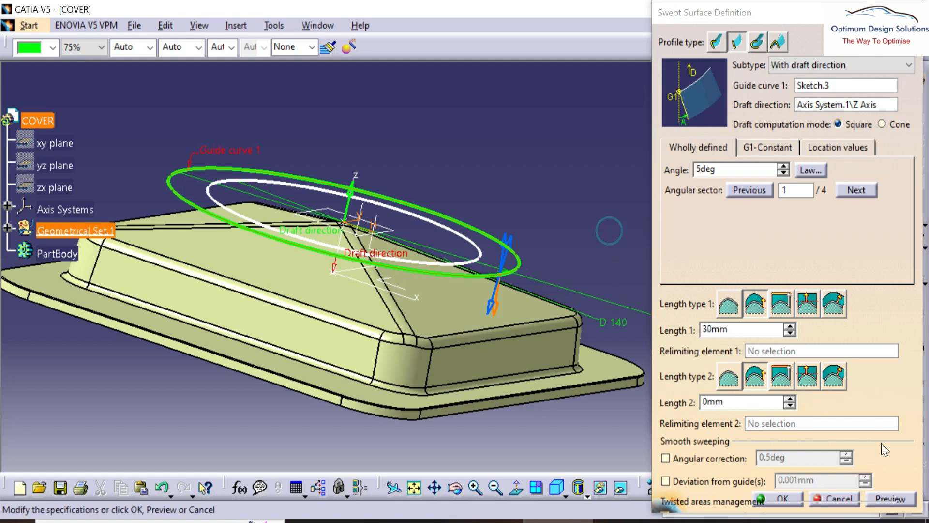
{"action": "left_click", "coordinate": [890, 499]}
{"action": "middle_click_drag", "start_coordinate": [434, 325], "coordinate": [386, 282]}
{"action": "left_click", "coordinate": [783, 499]}
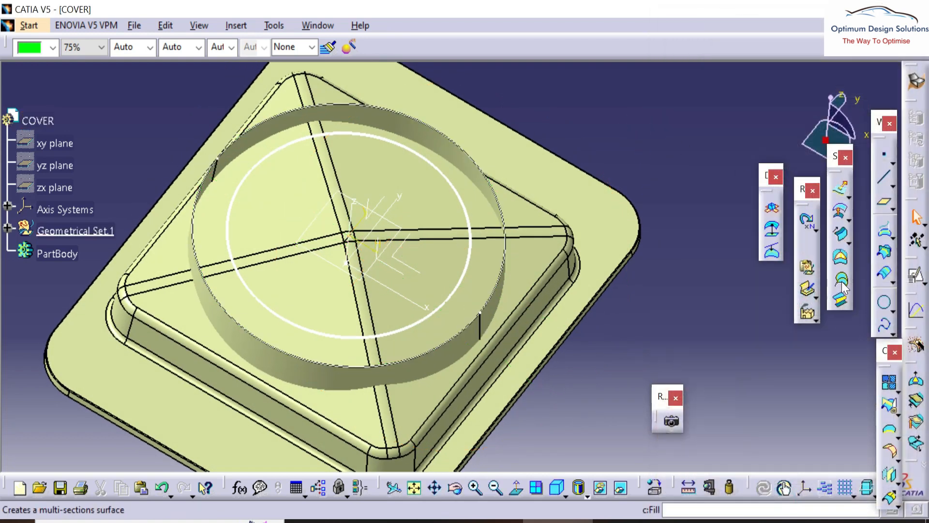
- Fill the 180 mm circle with a flat surface to cap the swept circular wall
{"action": "left_click", "coordinate": [841, 259]}
{"action": "left_click", "coordinate": [477, 312]}
{"action": "left_click", "coordinate": [745, 445]}
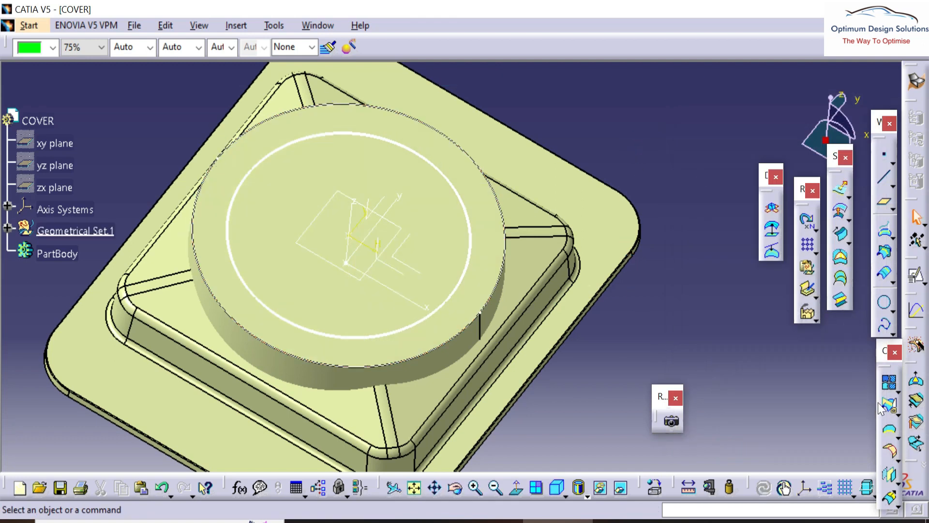
- Join the drafted circular wall with its flat circular cap
{"action": "left_click", "coordinate": [443, 357]}
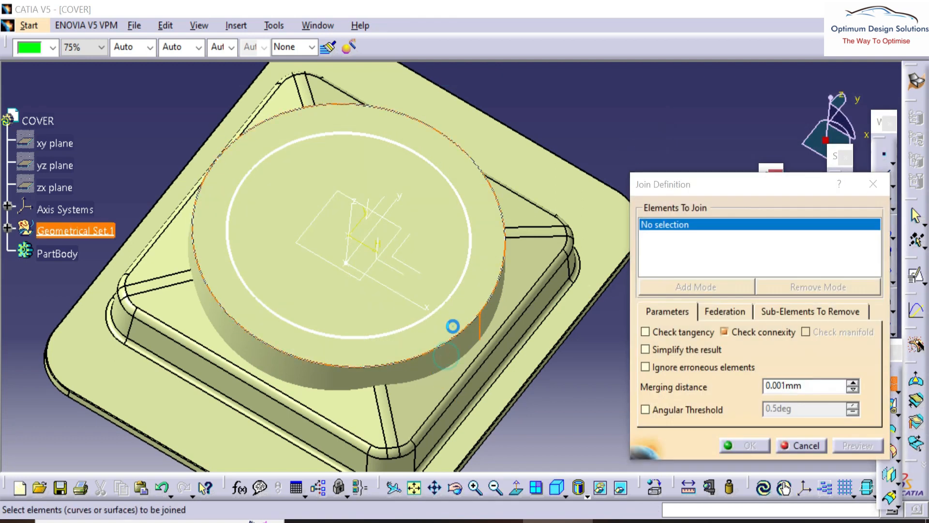
{"action": "left_click", "coordinate": [447, 325]}
{"action": "left_click", "coordinate": [748, 445]}
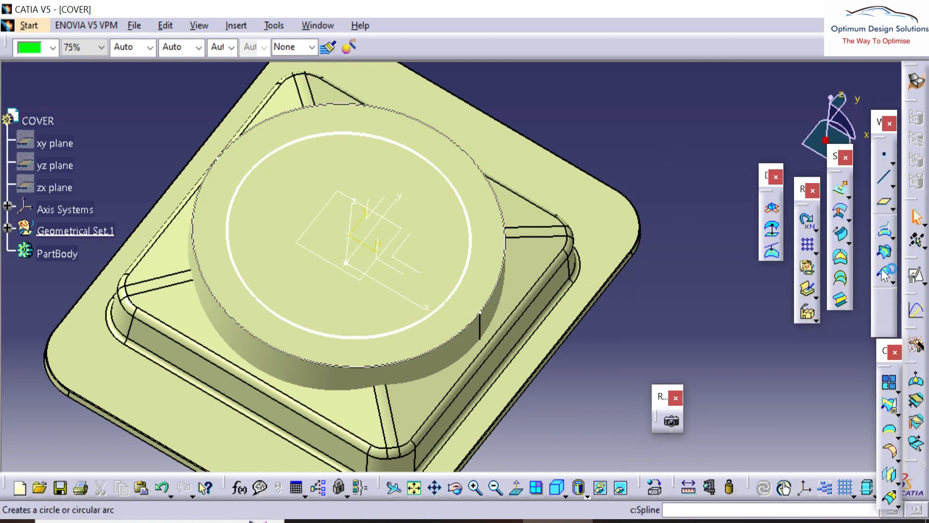
- Sweep a line along the 140 mm circle with draft direction Z axis, 5 deg angle and 15 mm length, forming an upward wall
{"action": "left_click", "coordinate": [841, 237]}
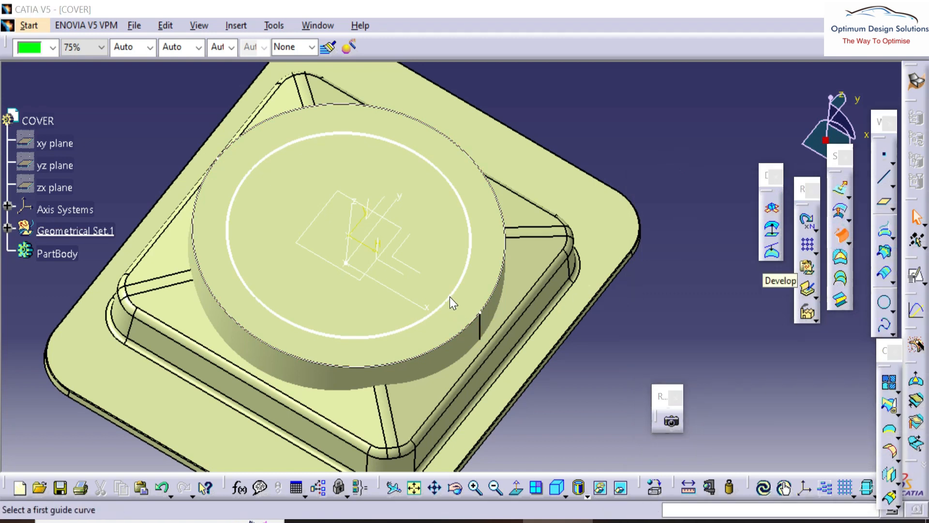
{"action": "left_click", "coordinate": [415, 320]}
{"action": "middle_click_drag", "start_coordinate": [415, 320], "coordinate": [415, 222]}
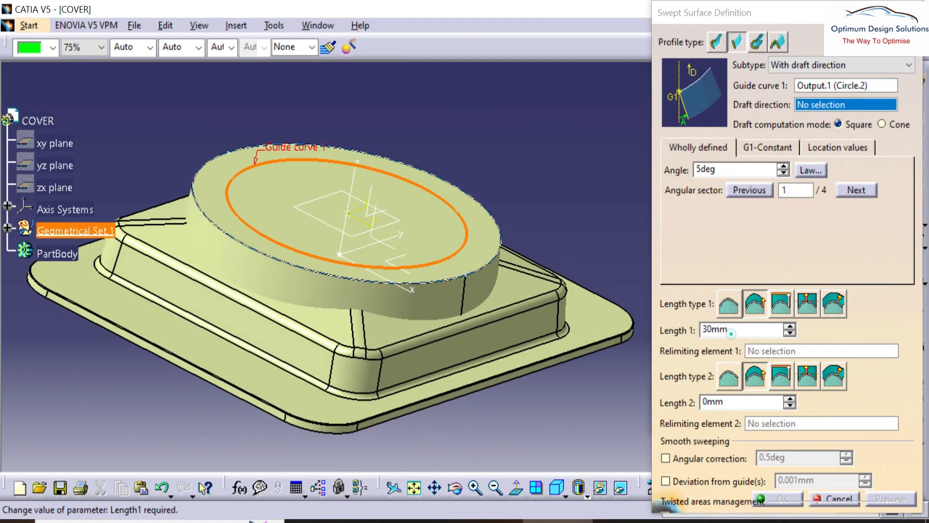
{"action": "left_click_drag", "start_coordinate": [731, 333], "coordinate": [647, 332]}
{"action": "left_click", "coordinate": [566, 196]}
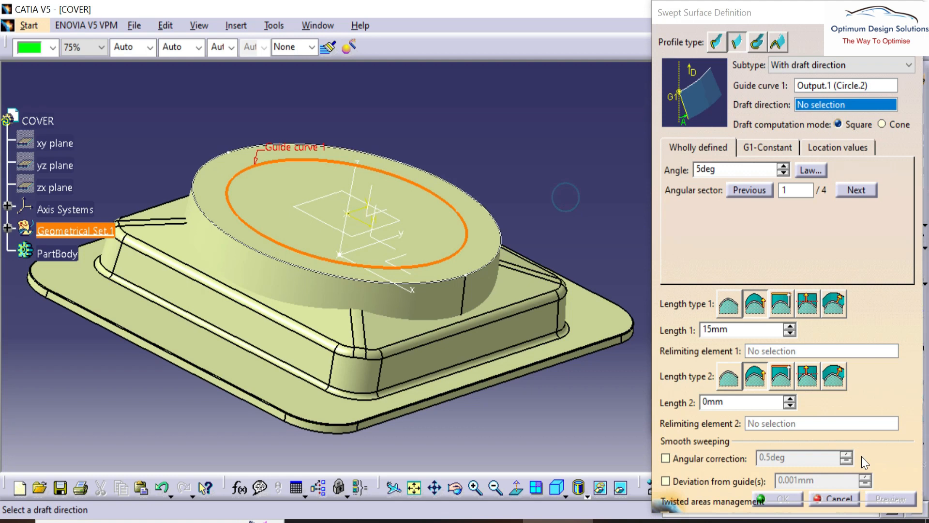
{"action": "left_click", "coordinate": [555, 251]}
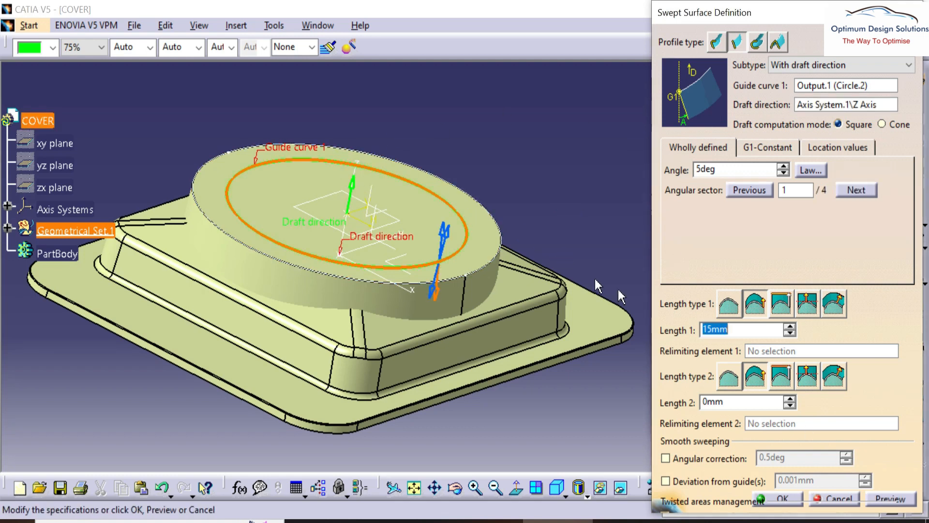
{"action": "left_click", "coordinate": [442, 226]}
{"action": "left_click", "coordinate": [891, 499]}
{"action": "middle_click_drag", "start_coordinate": [555, 207], "coordinate": [489, 203]}
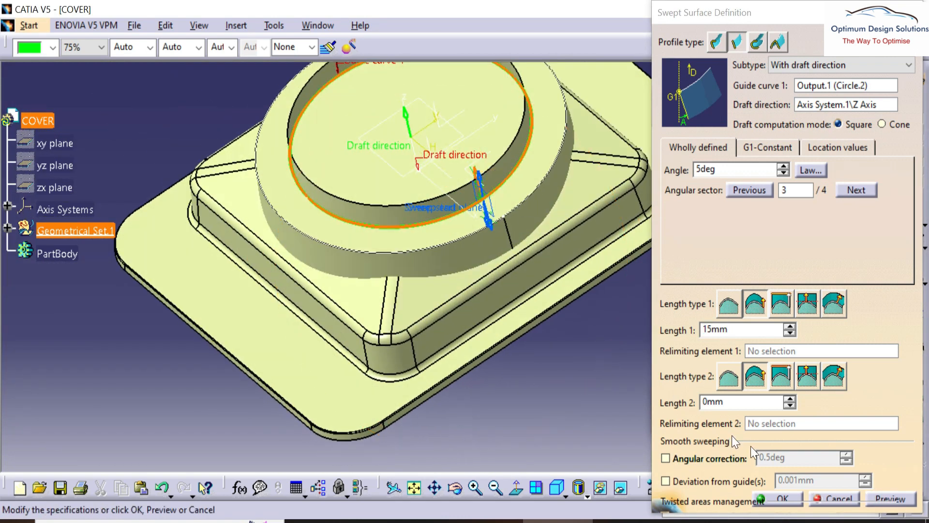
{"action": "left_click", "coordinate": [784, 497]}
{"action": "middle_click_drag", "start_coordinate": [651, 328], "coordinate": [422, 235]}
{"action": "right_click", "coordinate": [422, 235]}
{"action": "left_click", "coordinate": [426, 253]}
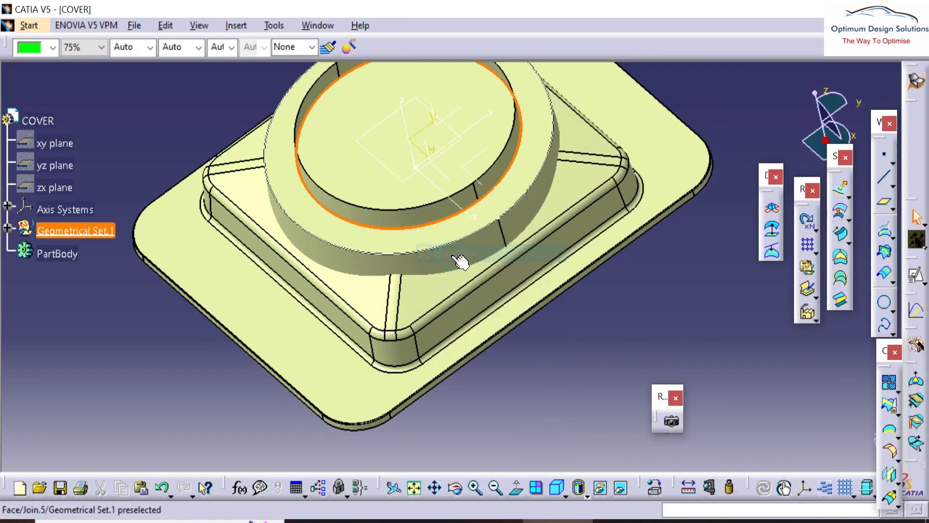
{"action": "left_click", "coordinate": [395, 217]}
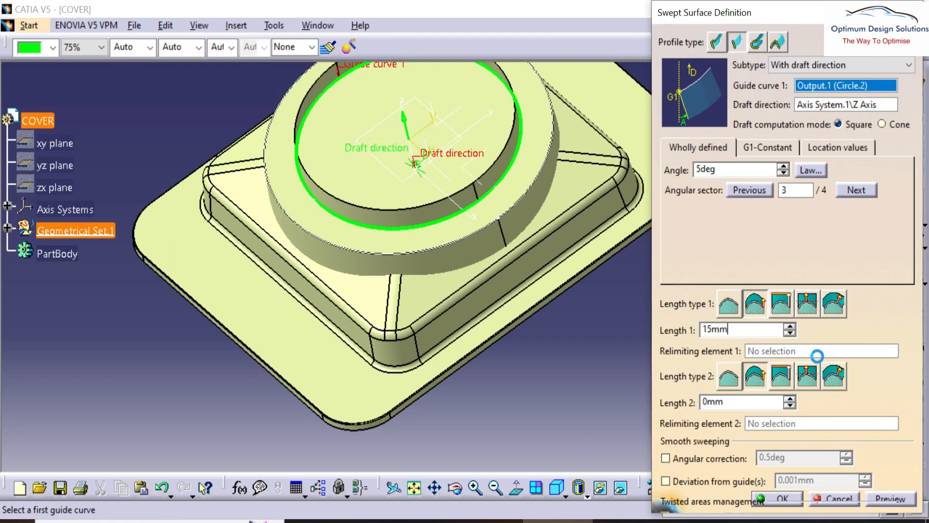
{"action": "left_click", "coordinate": [905, 10]}
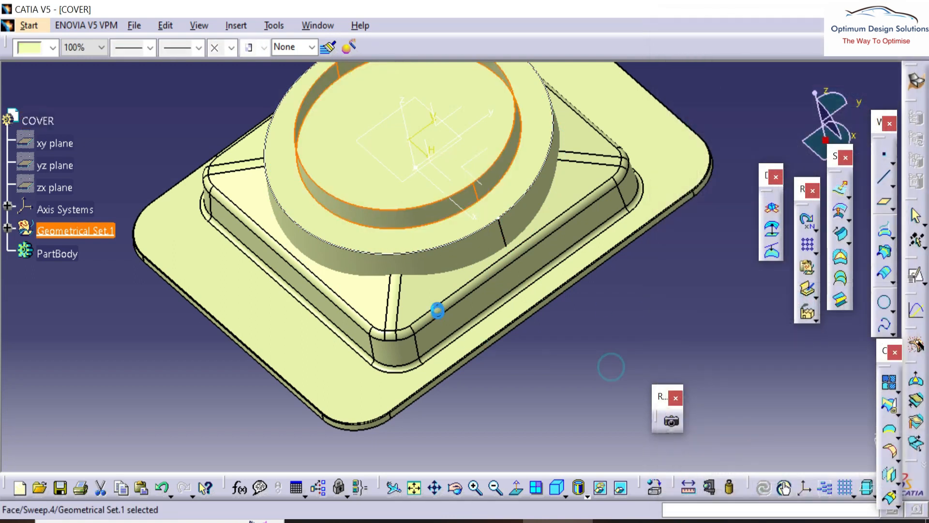
- Hide the filleted cover surface EdgeFillet.6 beneath the circular bosses
{"action": "left_click", "coordinate": [7, 228]}
{"action": "left_click", "coordinate": [278, 344]}
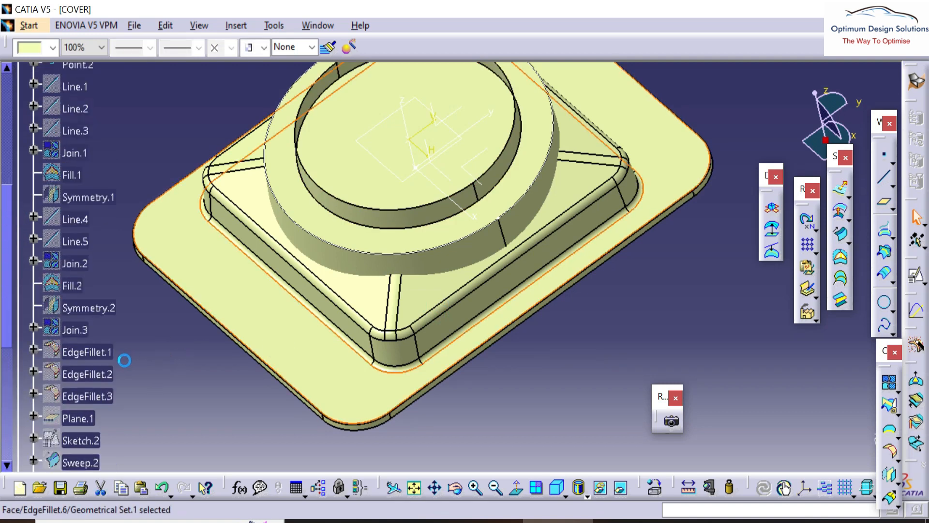
{"action": "right_click", "coordinate": [78, 429]}
{"action": "left_click", "coordinate": [126, 158]}
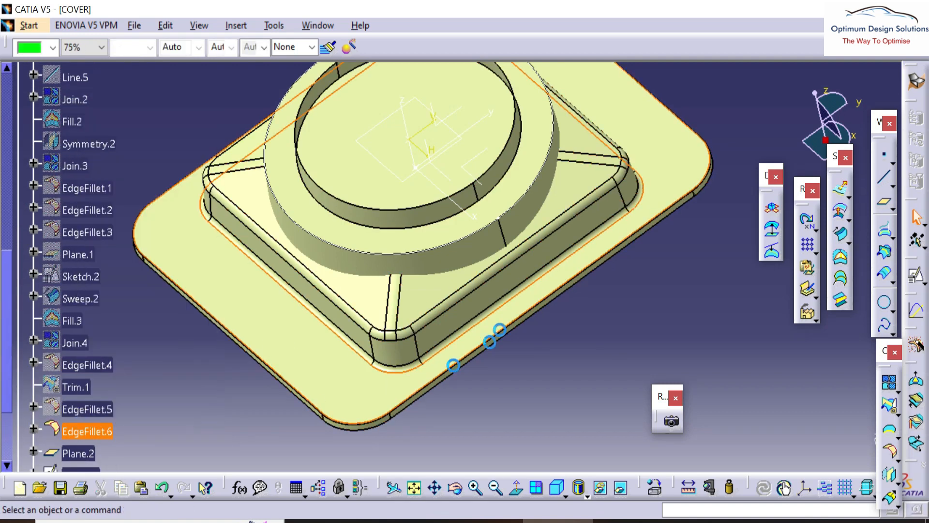
- Create a boundary curve on the upper circular wall's top edge and fill it with a flat surface
{"action": "middle_click_drag", "start_coordinate": [339, 366], "coordinate": [375, 271]}
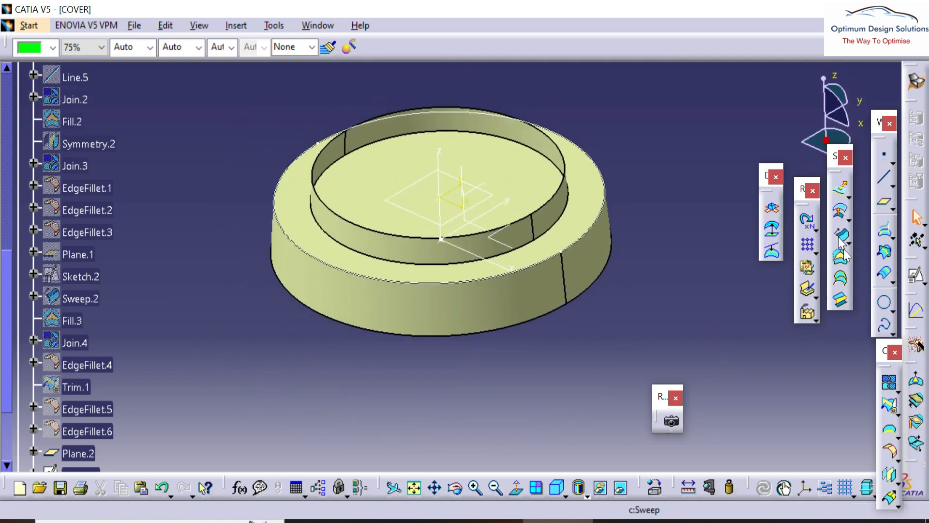
{"action": "left_click", "coordinate": [556, 191]}
{"action": "left_click", "coordinate": [760, 444]}
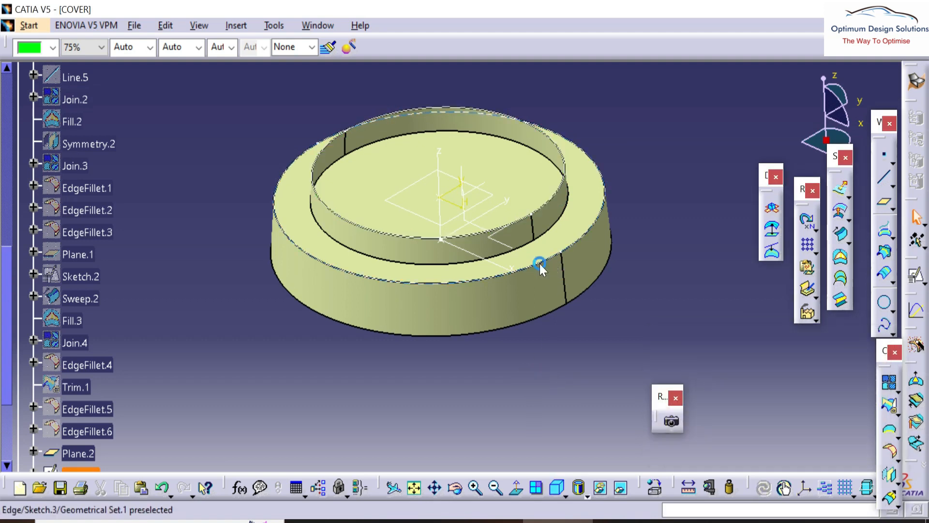
{"action": "left_click", "coordinate": [840, 261]}
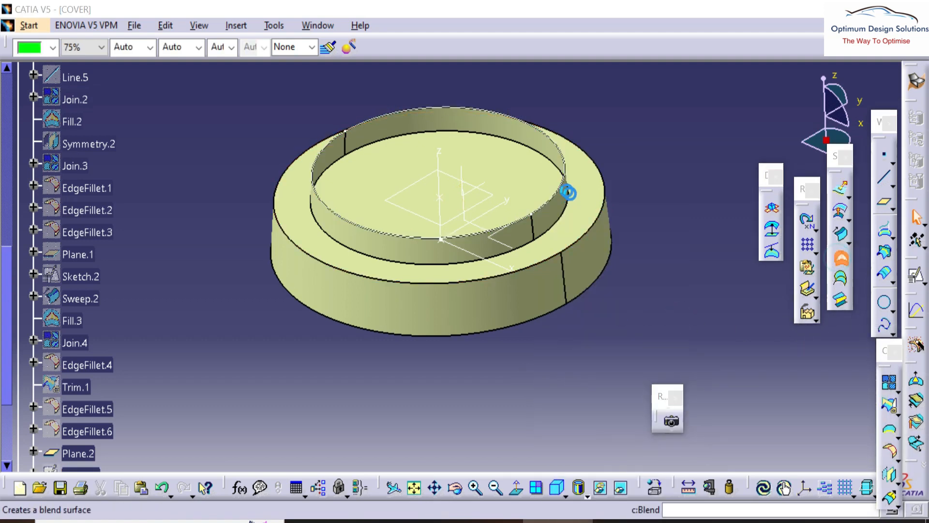
{"action": "left_click", "coordinate": [559, 187]}
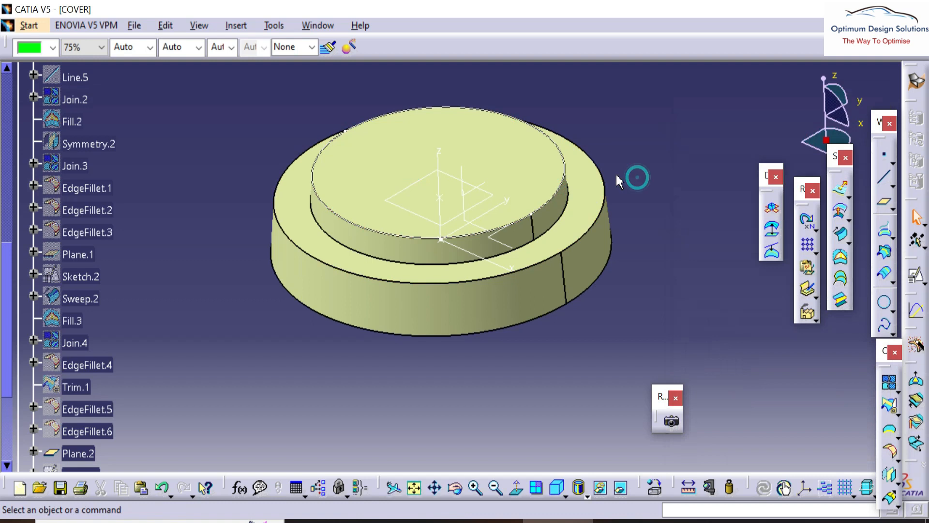
- Join the upper drafted circular wall with its flat top cap
{"action": "left_click", "coordinate": [561, 194]}
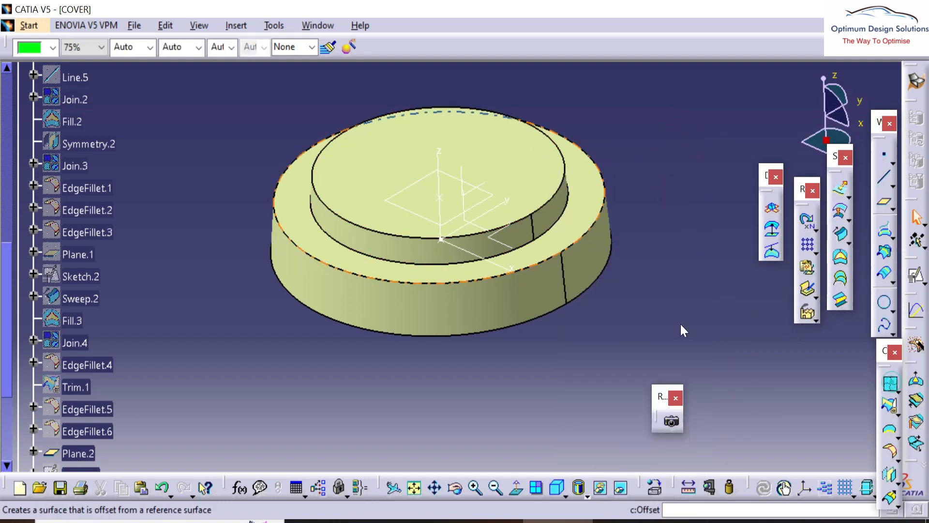
{"action": "left_click", "coordinate": [543, 218]}
{"action": "left_click", "coordinate": [753, 445]}
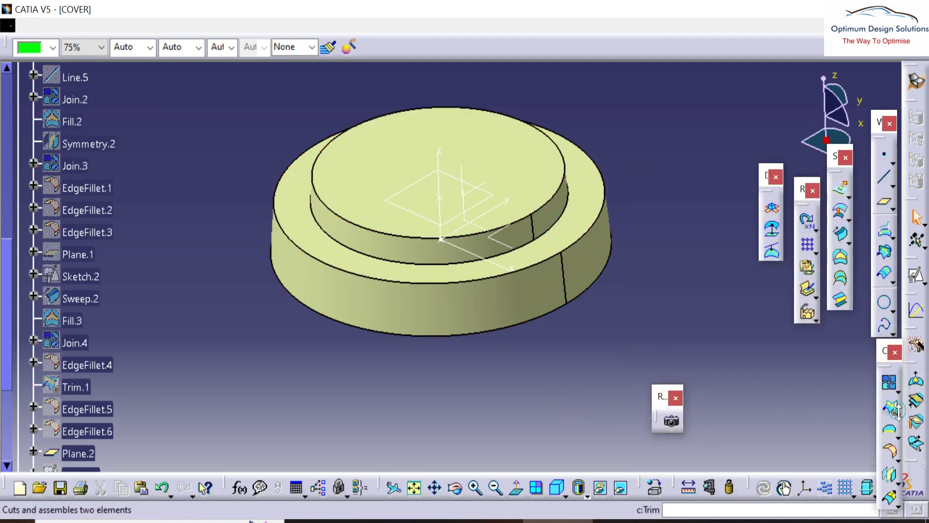
- Try to trim the lower capped boss with the upper capped boss
{"action": "left_click", "coordinate": [900, 435]}
{"action": "left_click", "coordinate": [568, 205]}
{"action": "left_click", "coordinate": [444, 173]}
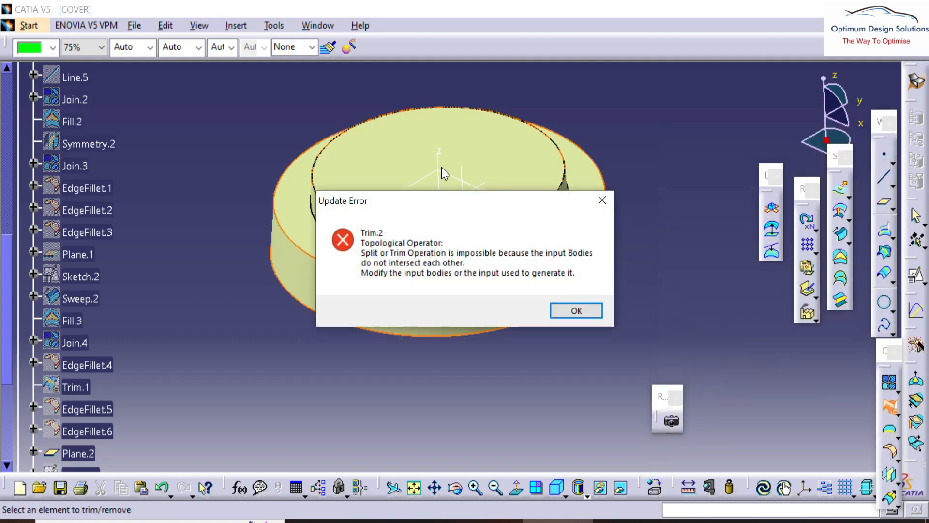
{"action": "left_click", "coordinate": [575, 310]}
{"action": "middle_click_drag", "start_coordinate": [499, 315], "coordinate": [394, 263]}
{"action": "key", "text": "Escape"}
- Edit the upper wall's sweep and extend it with the second length so it crosses the lower boss's cap
{"action": "right_click", "coordinate": [369, 206]}
{"action": "left_click", "coordinate": [406, 216]}
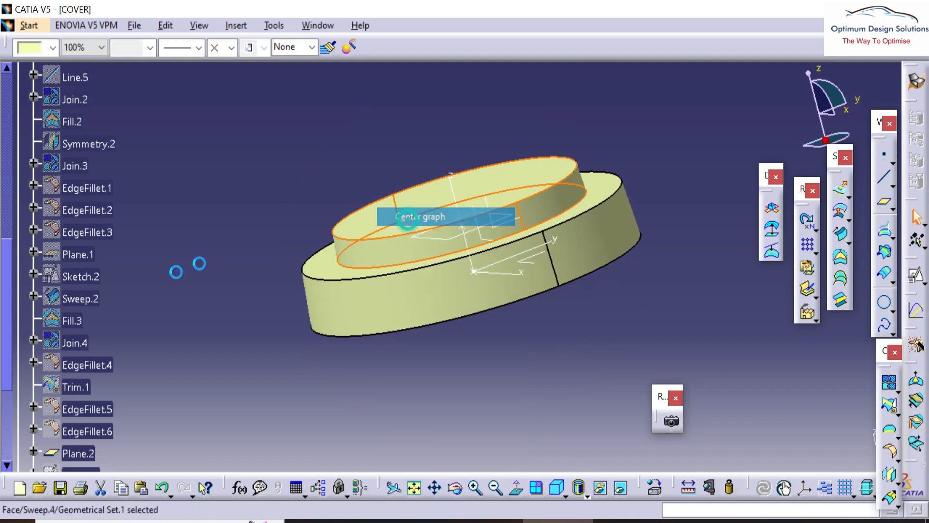
{"action": "double_click", "coordinate": [84, 268]}
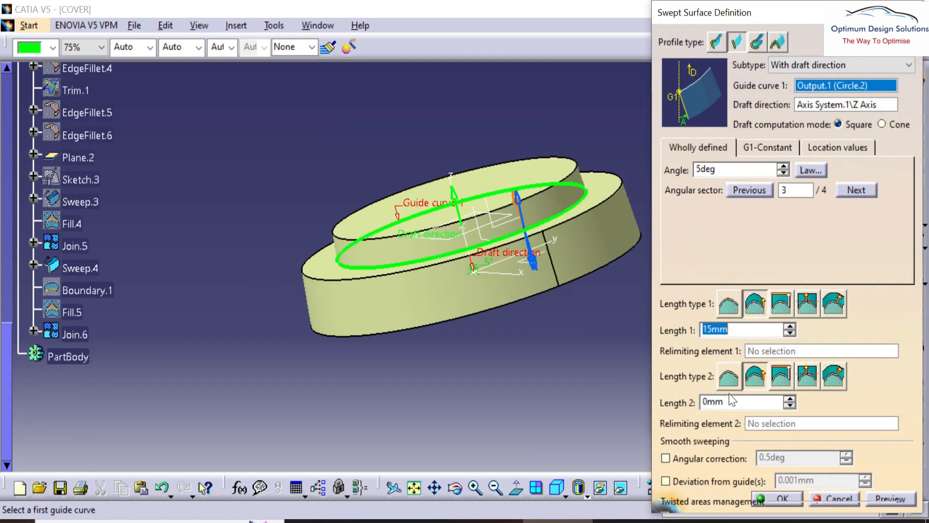
{"action": "left_click", "coordinate": [783, 499]}
{"action": "middle_click_drag", "start_coordinate": [457, 314], "coordinate": [425, 205]}
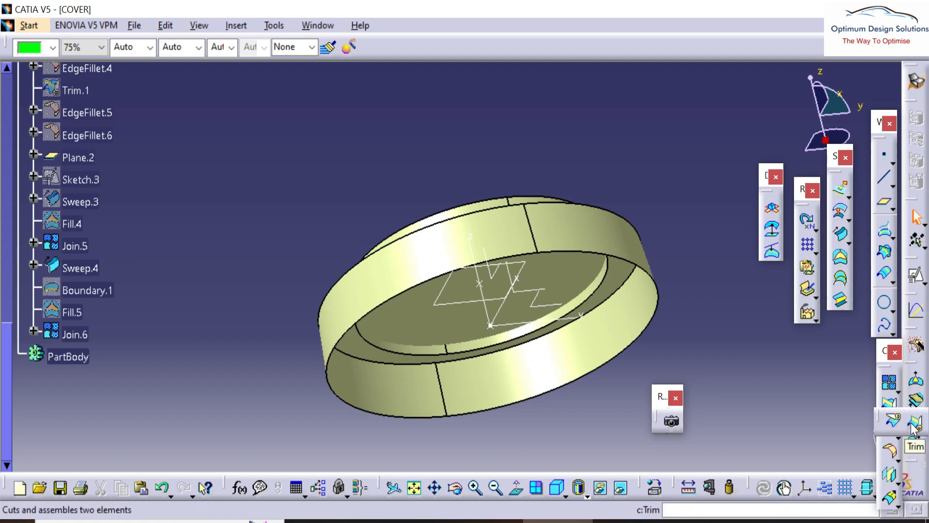
- Trim the lower capped boss Join.5 with the upper boss's swept wall Sweep.4 in Standard mode
{"action": "left_click", "coordinate": [912, 425]}
{"action": "left_click", "coordinate": [595, 232]}
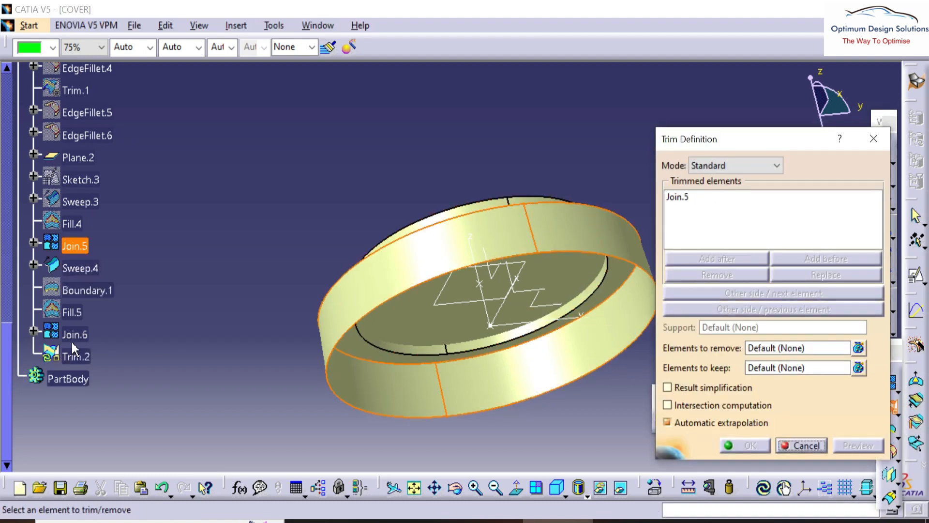
{"action": "middle_click_drag", "start_coordinate": [425, 271], "coordinate": [408, 233]}
{"action": "middle_click_drag", "start_coordinate": [492, 341], "coordinate": [431, 266]}
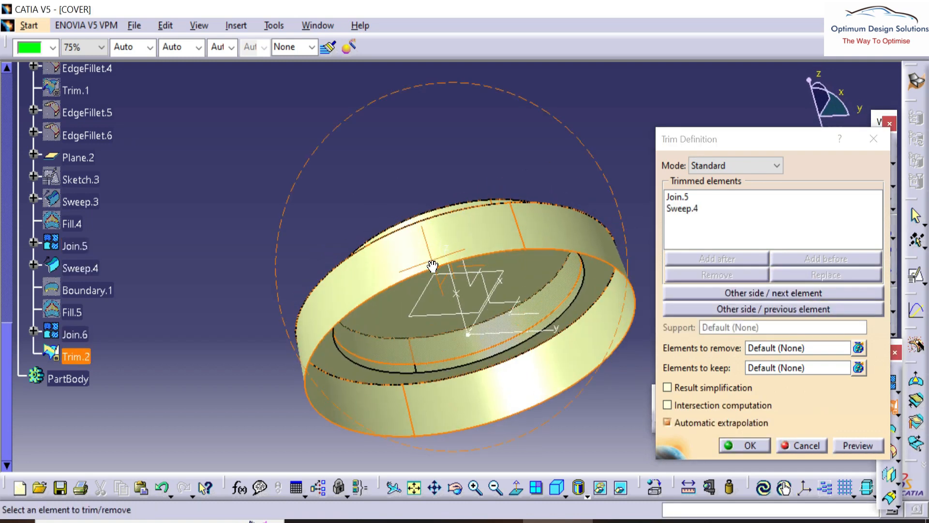
{"action": "left_click", "coordinate": [736, 443]}
- Fillet the outer top edge of the lower circular boss with a 15 mm radius
{"action": "middle_click_drag", "start_coordinate": [489, 145], "coordinate": [695, 330]}
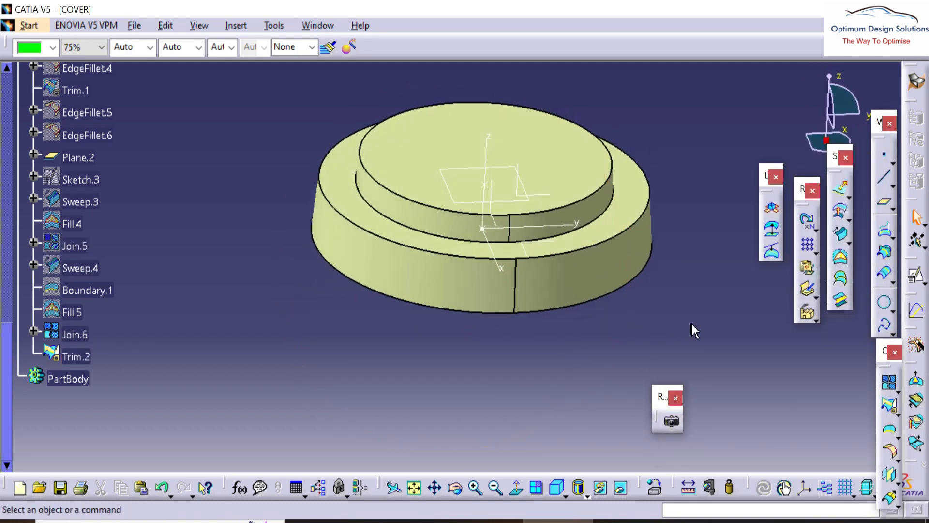
{"action": "left_click", "coordinate": [890, 450]}
{"action": "left_click", "coordinate": [592, 247]}
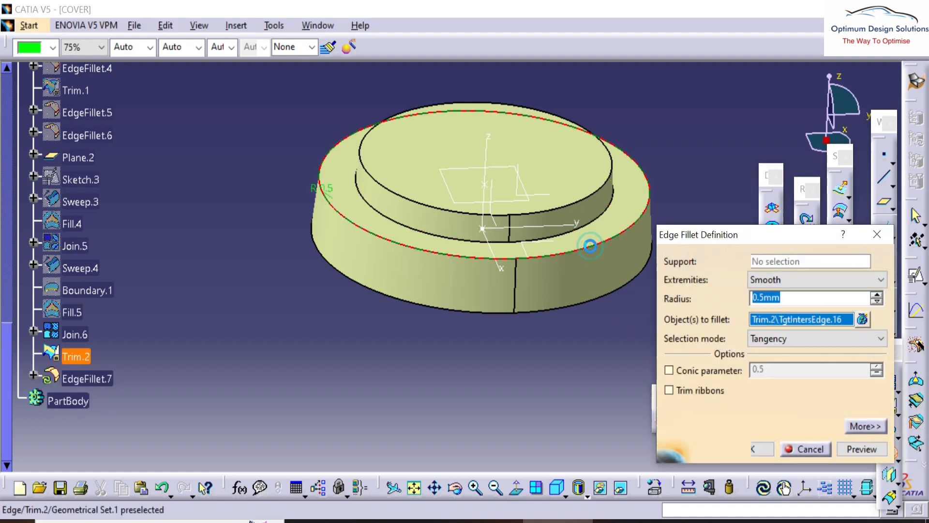
{"action": "type", "text": "15"}
{"action": "key", "text": "Return"}
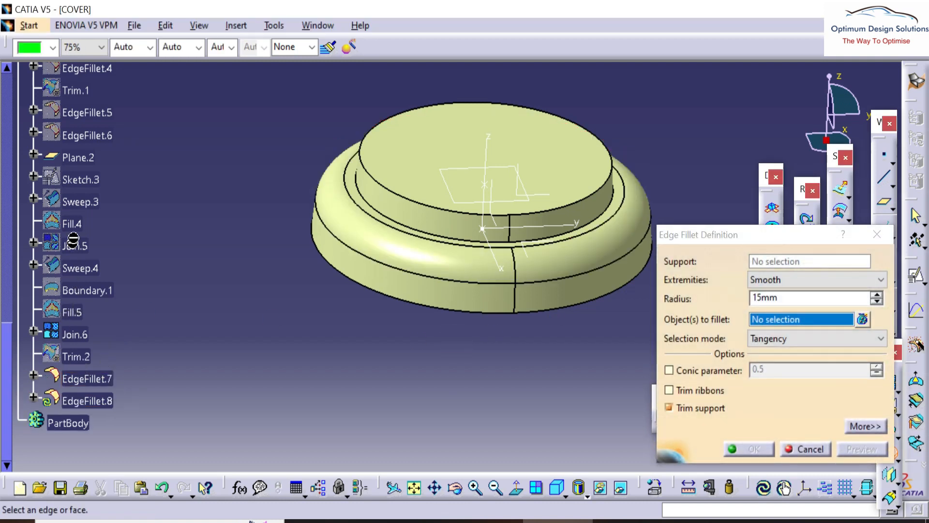
{"action": "scroll", "coordinate": [76, 222], "scroll_direction": "up", "scroll_amount": 1}
{"action": "right_click", "coordinate": [80, 175]}
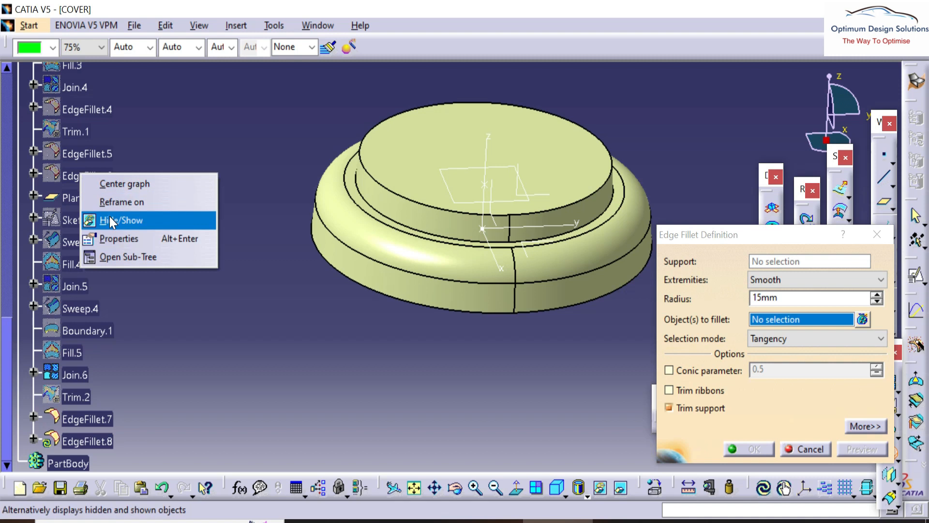
{"action": "left_click", "coordinate": [110, 216]}
{"action": "middle_click_drag", "start_coordinate": [191, 121], "coordinate": [426, 269]}
{"action": "left_click", "coordinate": [426, 269]}
{"action": "double_click", "coordinate": [419, 265]}
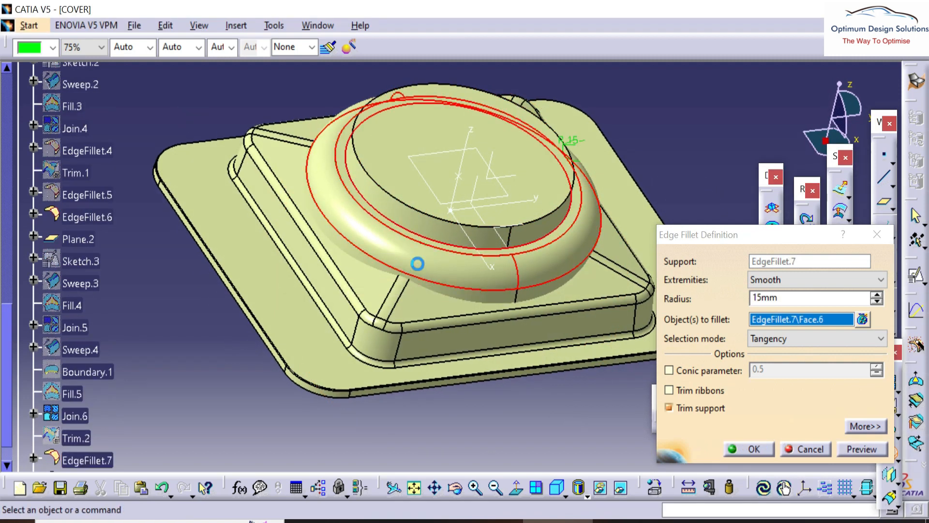
- Show the hidden cover surface EdgeFillet.6 and set the lower boss's rim fillet radius to 10 mm
{"action": "right_click", "coordinate": [77, 220]}
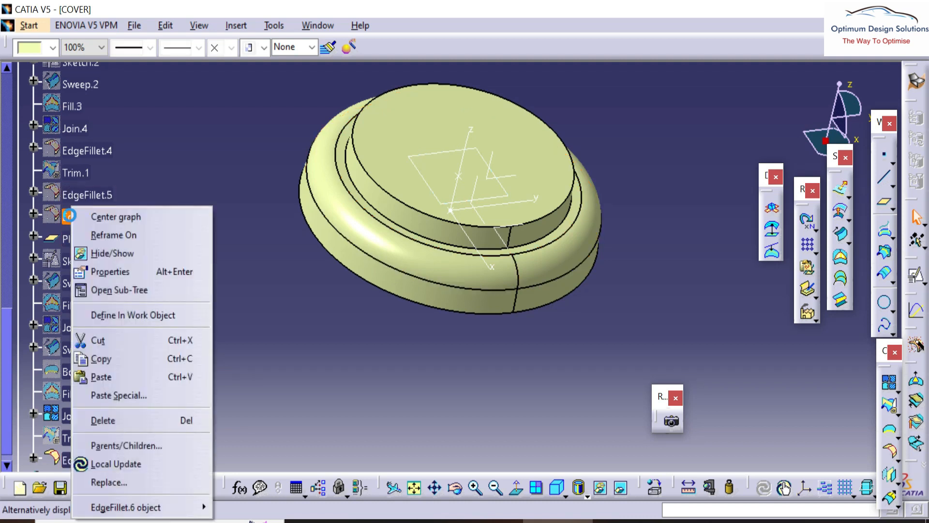
{"action": "left_click", "coordinate": [104, 253]}
{"action": "double_click", "coordinate": [349, 228]}
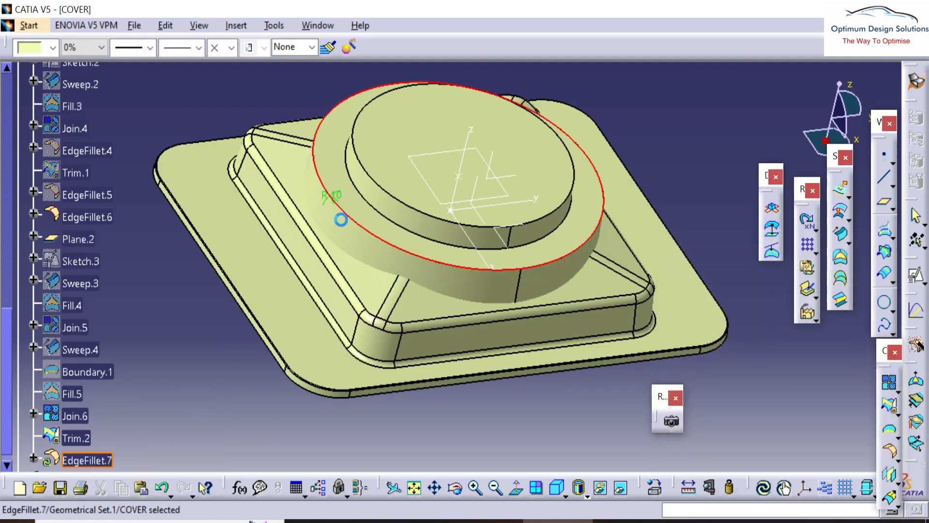
{"action": "left_click", "coordinate": [669, 130]}
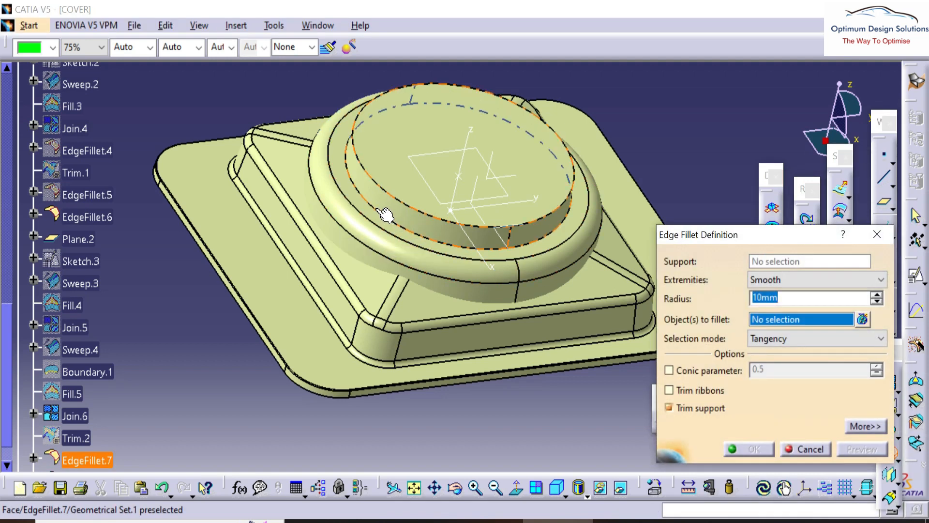
- Fillet the circular edge where the upper boss's wall meets the flat top of the lower boss
{"action": "middle_click_drag", "start_coordinate": [369, 203], "coordinate": [479, 266], "text": "ctrl"}
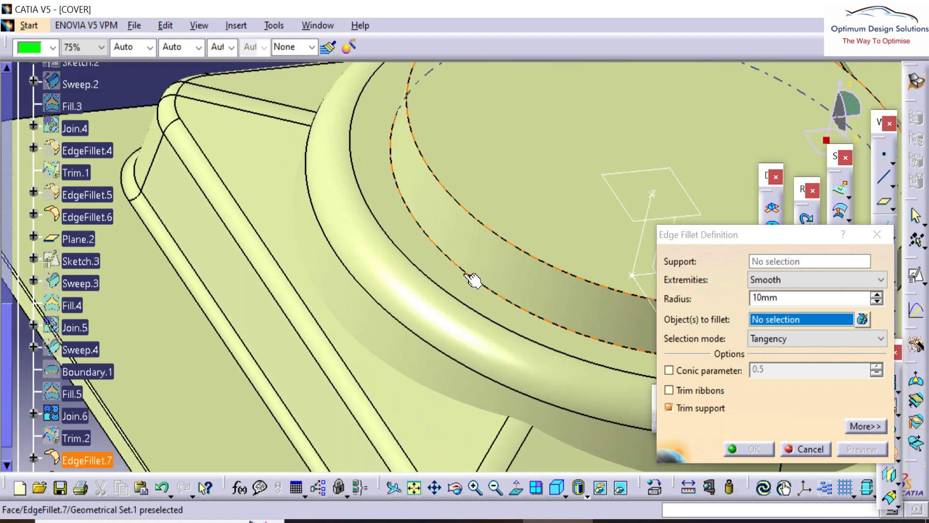
{"action": "left_click", "coordinate": [472, 280]}
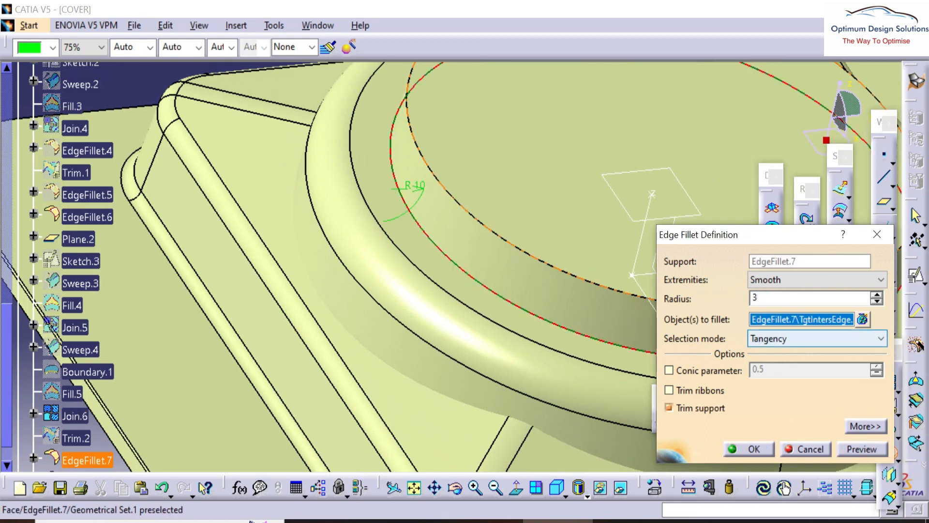
{"action": "type", "text": "10"}
{"action": "key", "text": "Return"}
- Open the fillet at the upper boss's base for editing, then select EdgeFillet.8 in the specification tree
{"action": "middle_click_drag", "start_coordinate": [317, 205], "coordinate": [476, 246], "text": "ctrl"}
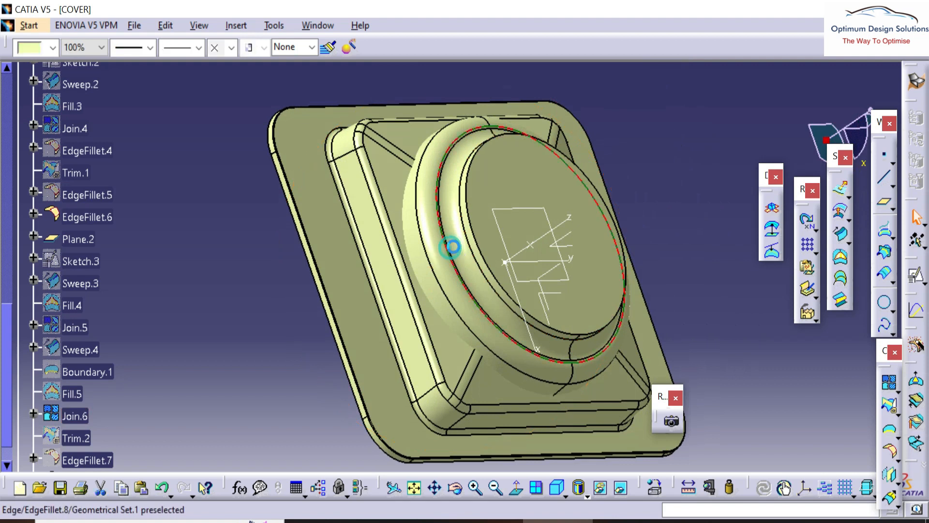
{"action": "left_click", "coordinate": [451, 247]}
{"action": "middle_click_drag", "start_coordinate": [471, 239], "coordinate": [408, 295]}
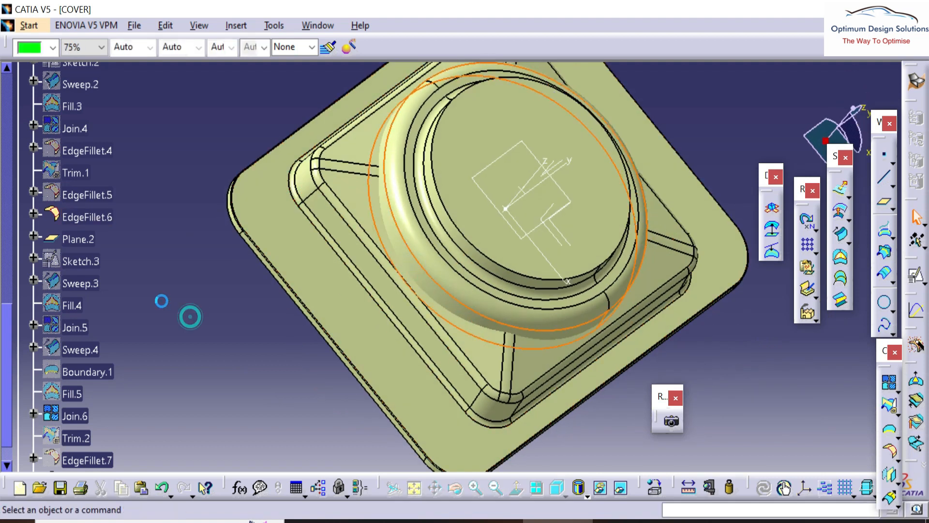
{"action": "scroll", "coordinate": [121, 310], "scroll_direction": "down", "scroll_amount": 3}
{"action": "left_click", "coordinate": [99, 318]}
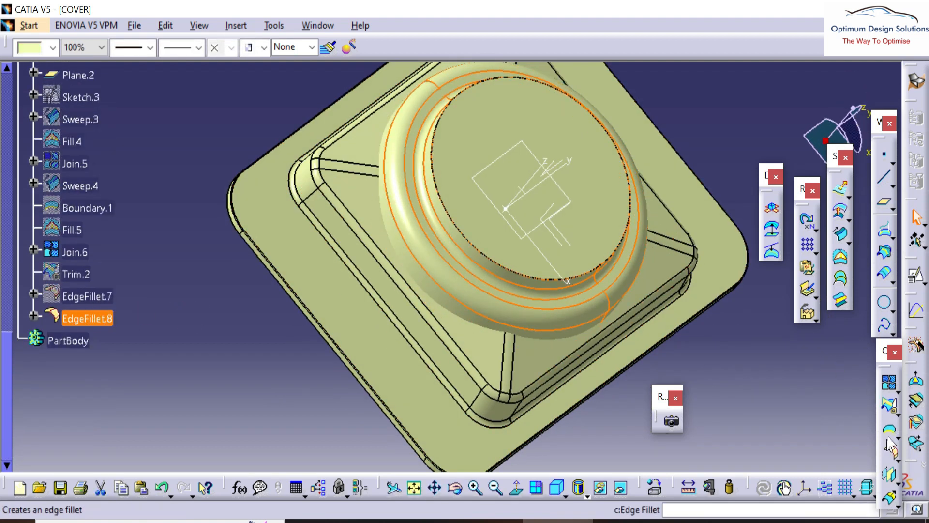
- Trim the filleted circular boss surface against the cover surface to merge them into one surface
{"action": "left_click", "coordinate": [891, 414]}
{"action": "left_click", "coordinate": [390, 273]}
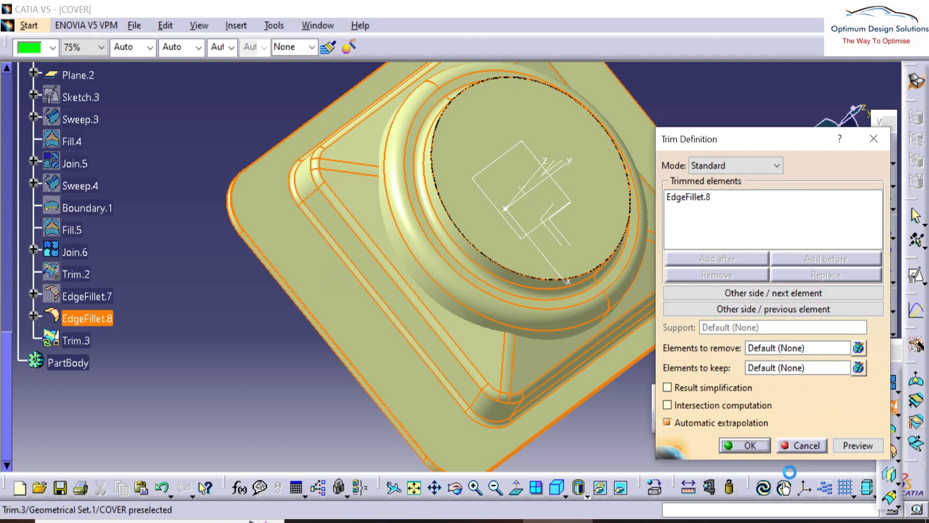
{"action": "middle_click_drag", "start_coordinate": [327, 318], "coordinate": [566, 113]}
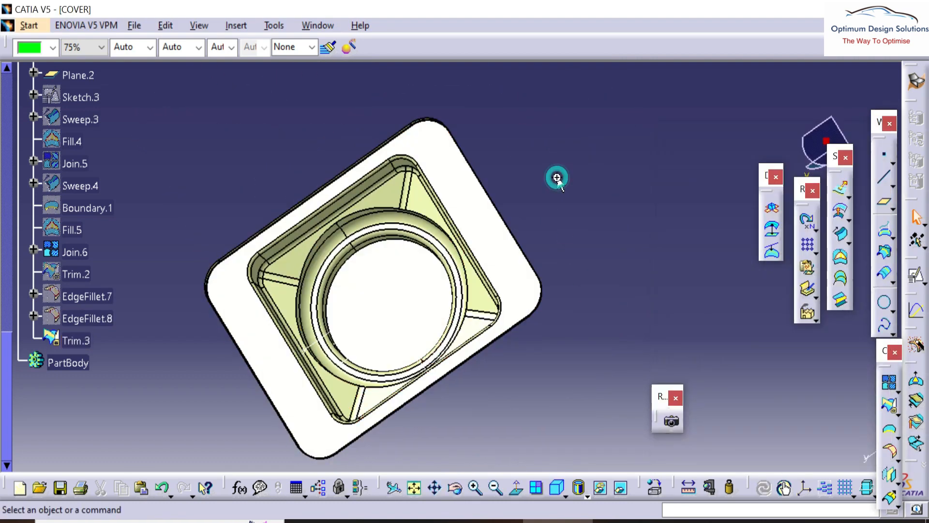
- Fillet the edge where the lower circular boss meets the cover's sloped top with a 2 mm radius
{"action": "middle_click_drag", "start_coordinate": [379, 199], "coordinate": [434, 225]}
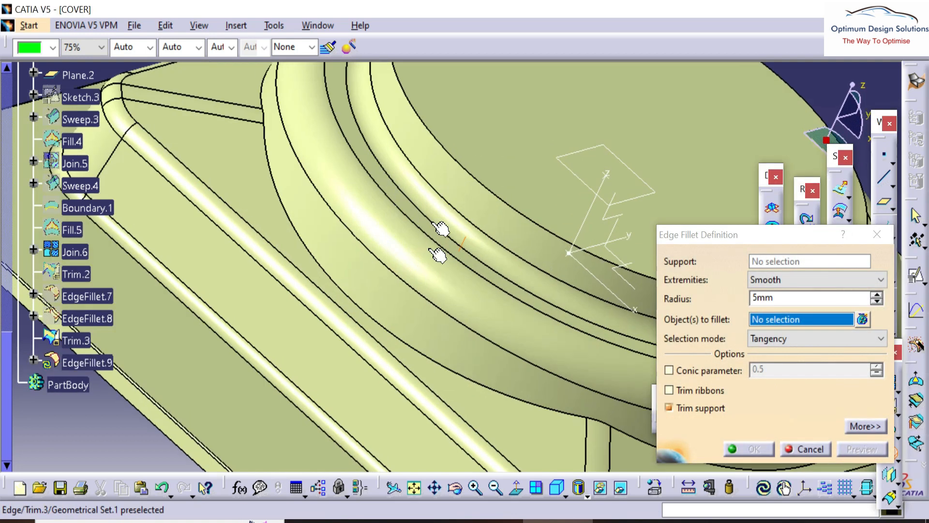
{"action": "left_click", "coordinate": [428, 358]}
{"action": "left_click", "coordinate": [429, 359]}
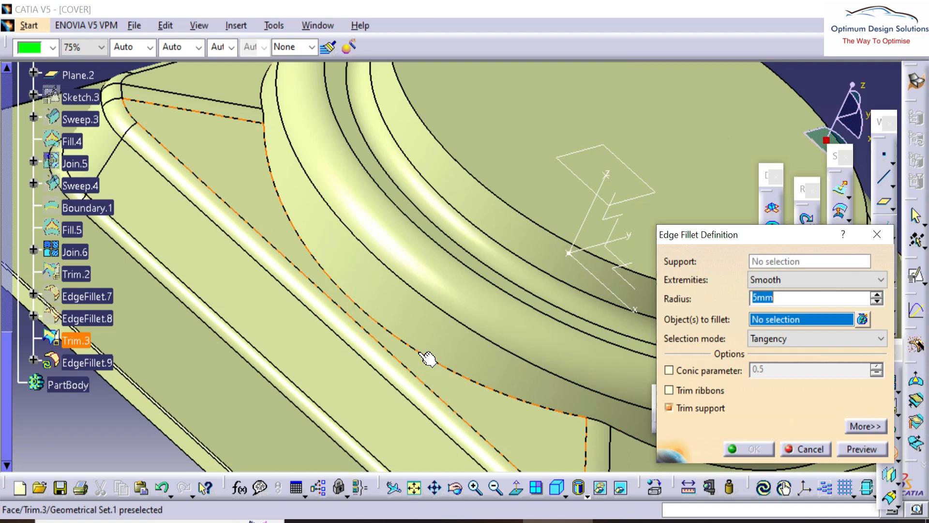
{"action": "left_click", "coordinate": [420, 354]}
{"action": "middle_click_drag", "start_coordinate": [414, 350], "coordinate": [294, 251]}
{"action": "key", "text": "Escape"}
{"action": "left_click", "coordinate": [287, 229]}
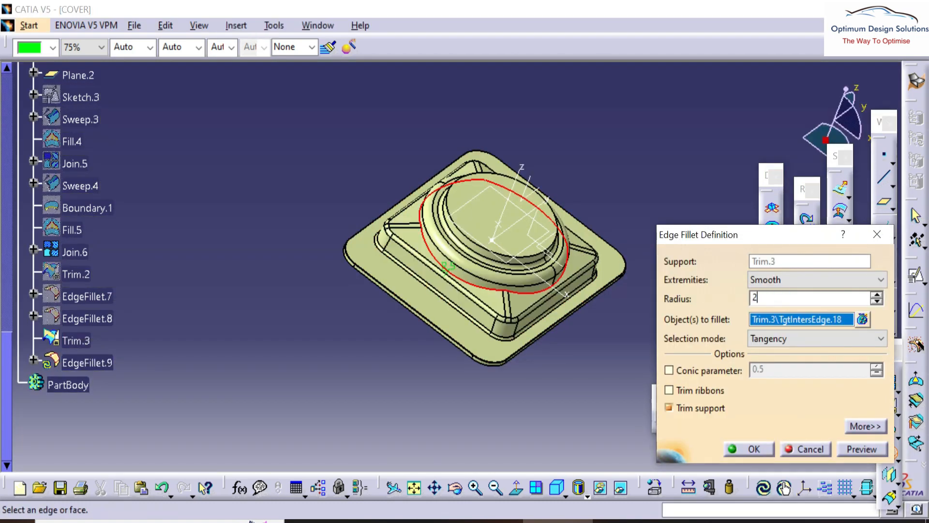
{"action": "key", "text": "Return"}
{"action": "middle_click_drag", "start_coordinate": [682, 272], "coordinate": [541, 187], "text": "ctrl"}
{"action": "middle_click_drag", "start_coordinate": [250, 188], "coordinate": [647, 219]}
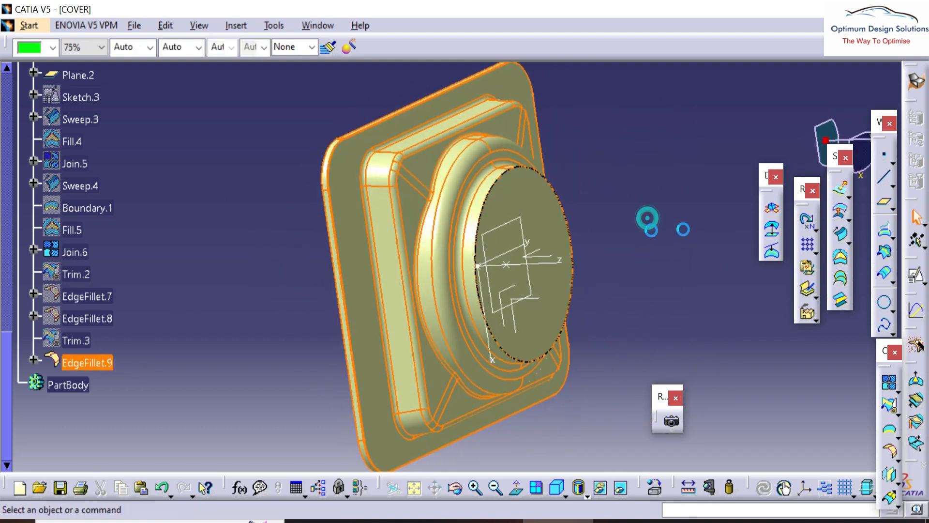
- Extract the boundary of the flange's open bottom edge and close it with a fill surface
{"action": "left_click", "coordinate": [647, 218]}
{"action": "left_click", "coordinate": [890, 432]}
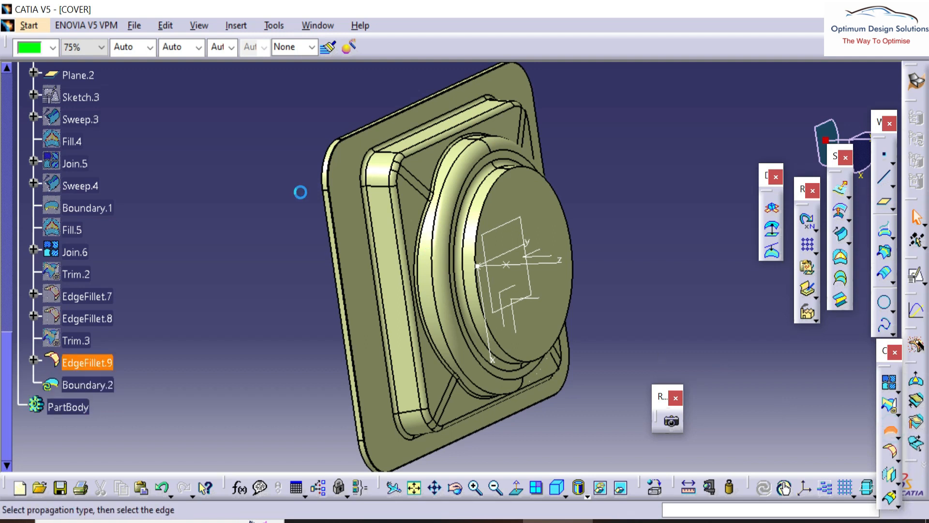
{"action": "middle_click_drag", "start_coordinate": [253, 180], "coordinate": [455, 223]}
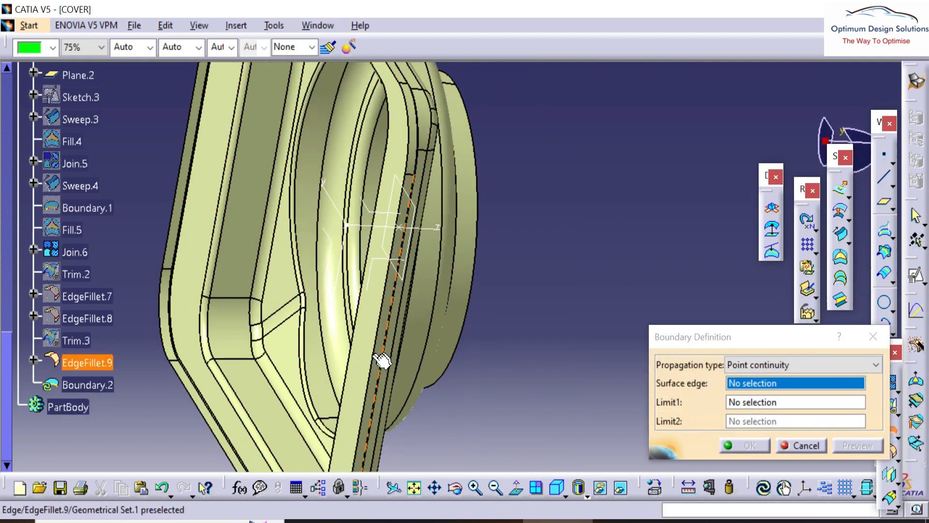
{"action": "left_click", "coordinate": [367, 356]}
{"action": "left_click", "coordinate": [743, 444]}
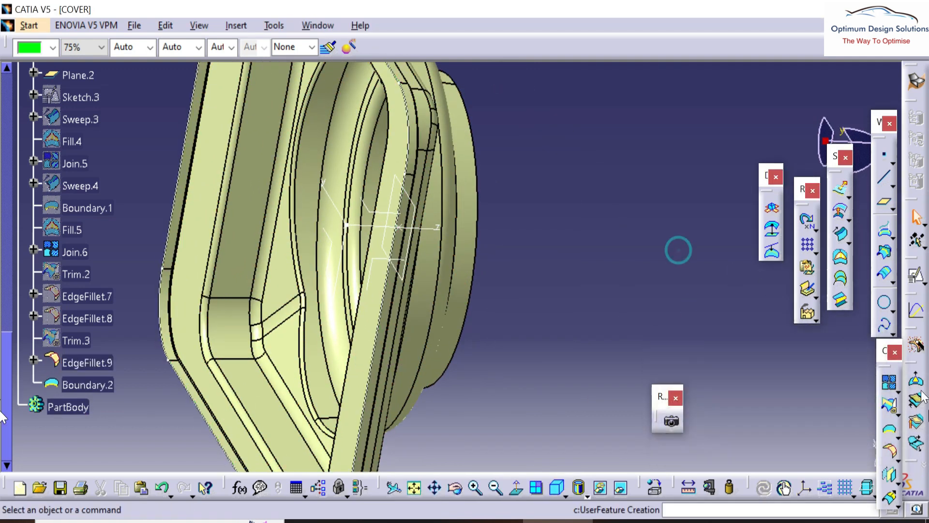
{"action": "left_click", "coordinate": [840, 258]}
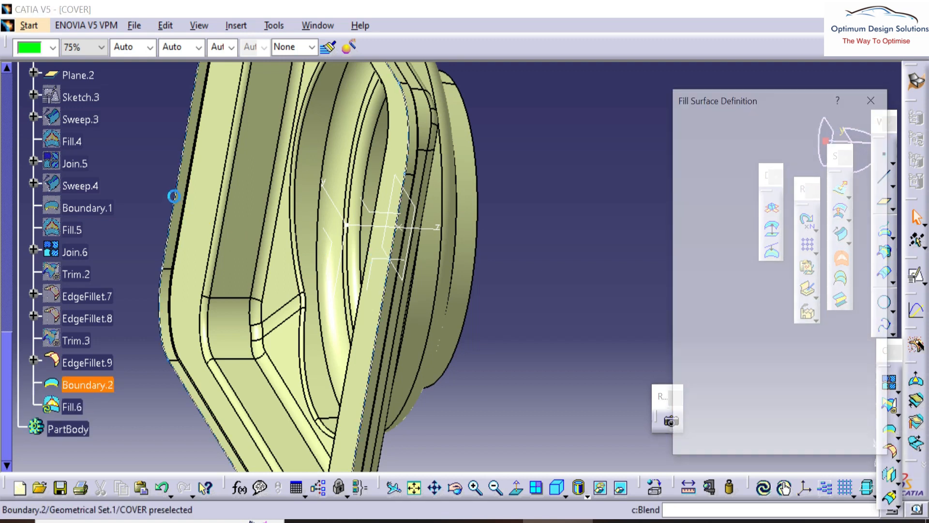
{"action": "left_click", "coordinate": [731, 446]}
{"action": "middle_click_drag", "start_coordinate": [558, 199], "coordinate": [547, 242]}
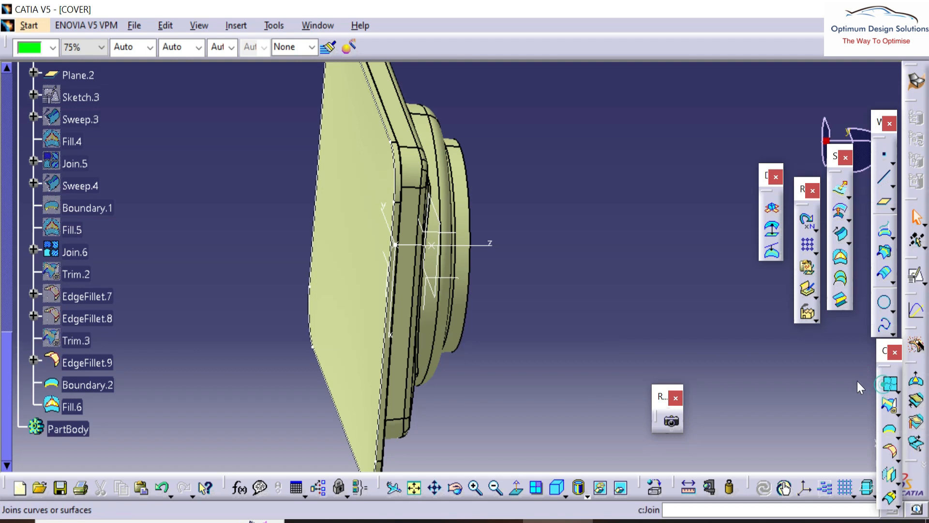
- Join the bottom fill surface with the filleted cover surface
{"action": "left_click", "coordinate": [889, 383]}
{"action": "left_click", "coordinate": [342, 211]}
{"action": "middle_click_drag", "start_coordinate": [342, 212], "coordinate": [341, 213]}
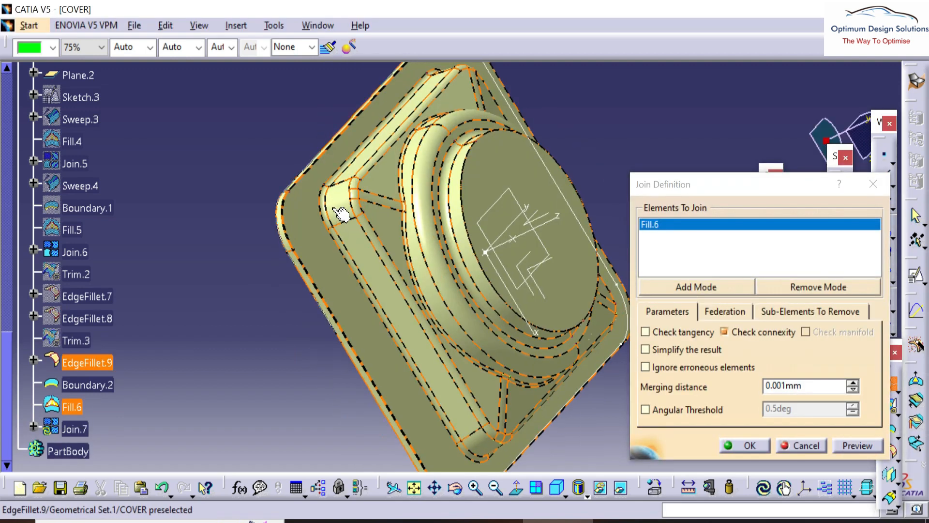
{"action": "left_click", "coordinate": [341, 213]}
{"action": "left_click", "coordinate": [745, 445]}
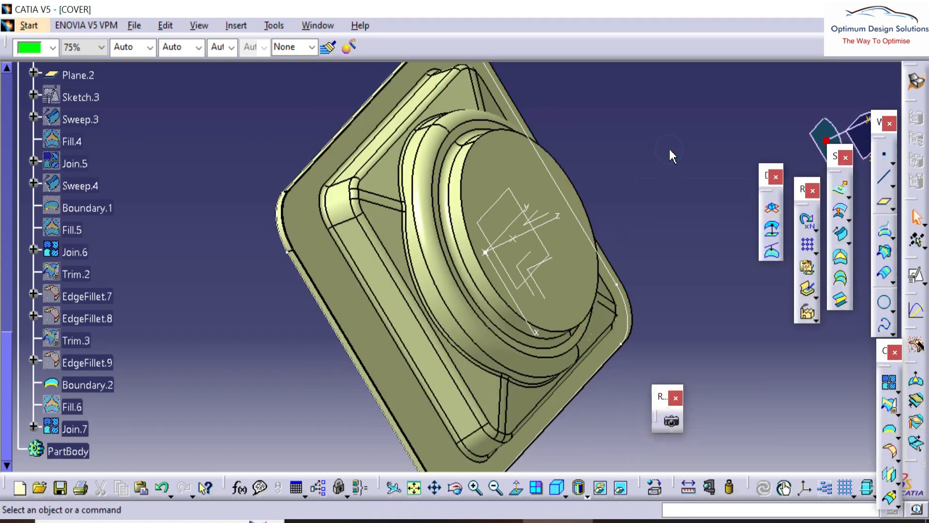
- Create a plane rotated 45 degrees from the YZ plane about the Z axis of Axis System.1
{"action": "middle_click_drag", "start_coordinate": [394, 246], "coordinate": [507, 302]}
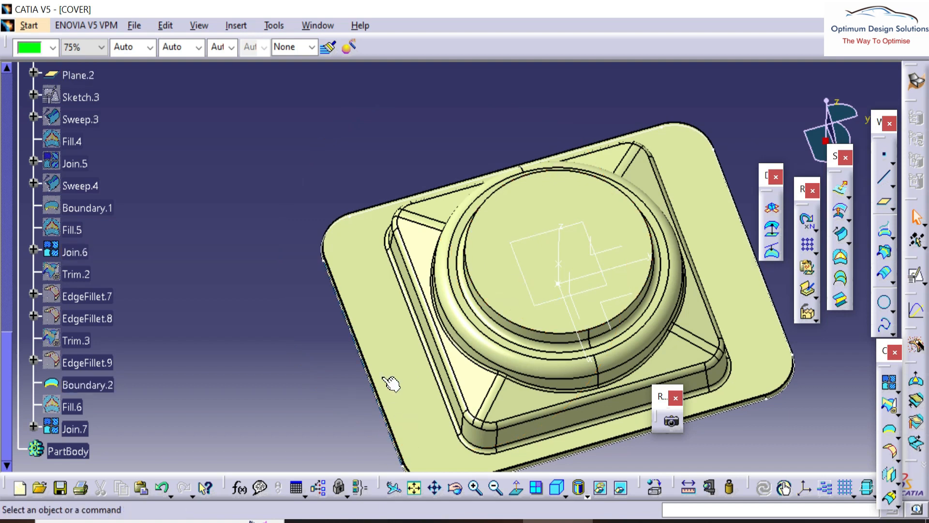
{"action": "left_click", "coordinate": [281, 315]}
{"action": "middle_click_drag", "start_coordinate": [286, 224], "coordinate": [438, 320]}
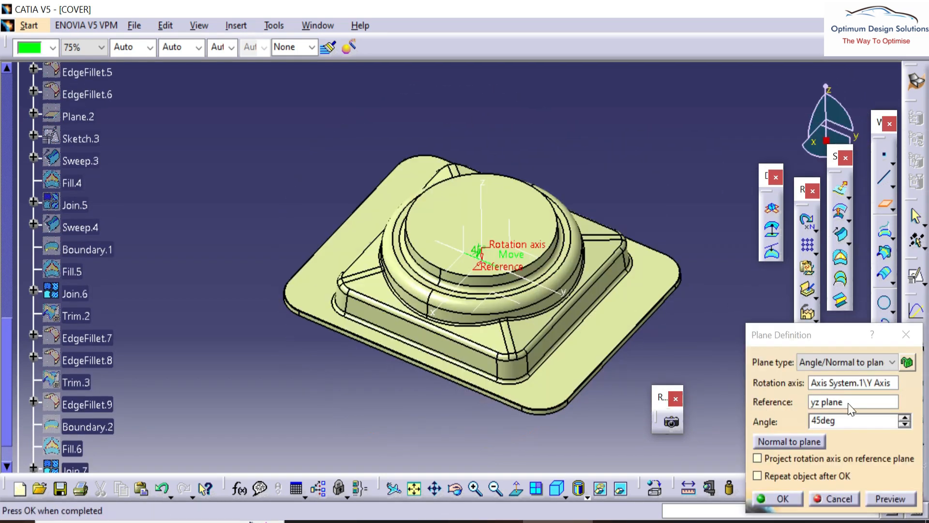
{"action": "left_click", "coordinate": [849, 403]}
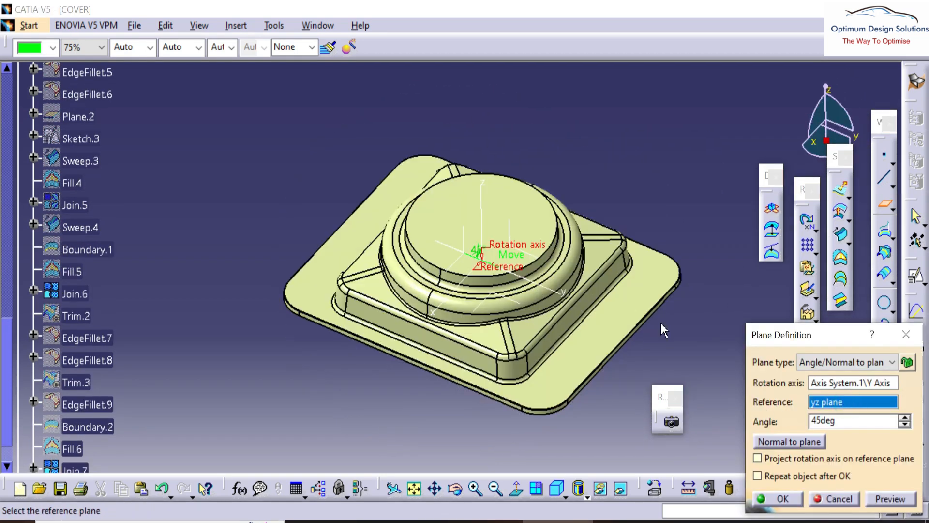
{"action": "left_click", "coordinate": [482, 222]}
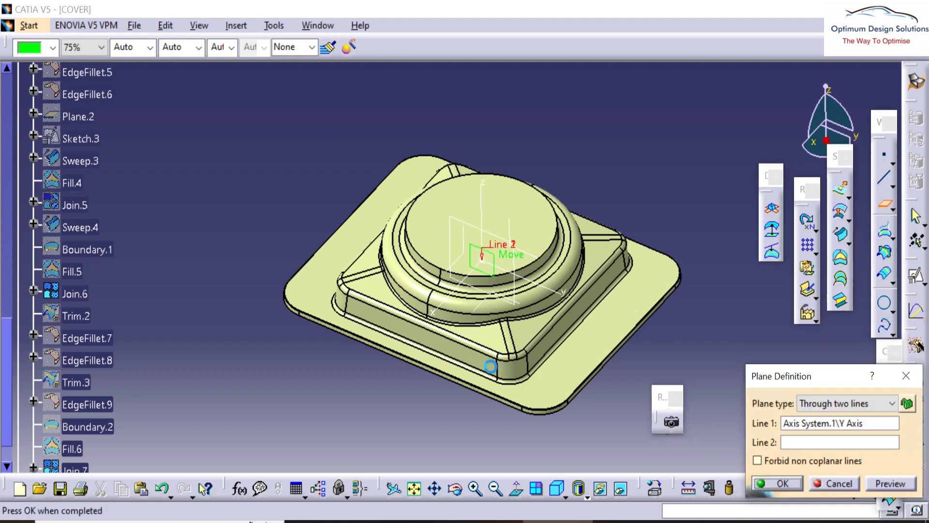
{"action": "mouse_move", "coordinate": [438, 367]}
{"action": "middle_mouse_down"}
{"action": "mouse_move", "coordinate": [378, 399]}
{"action": "mouse_move", "coordinate": [436, 404]}
{"action": "mouse_move", "coordinate": [450, 378]}
{"action": "middle_mouse_up"}
{"action": "left_click", "coordinate": [874, 405]}
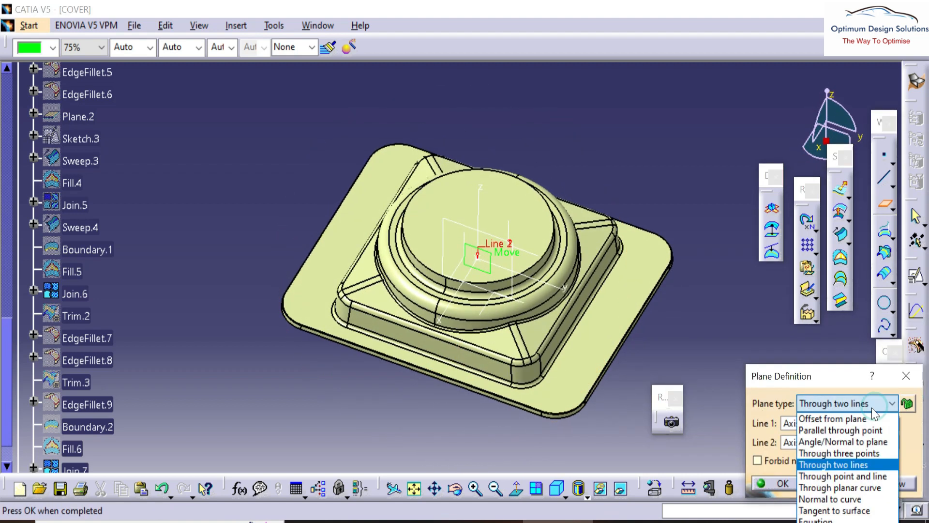
{"action": "left_click", "coordinate": [842, 441]}
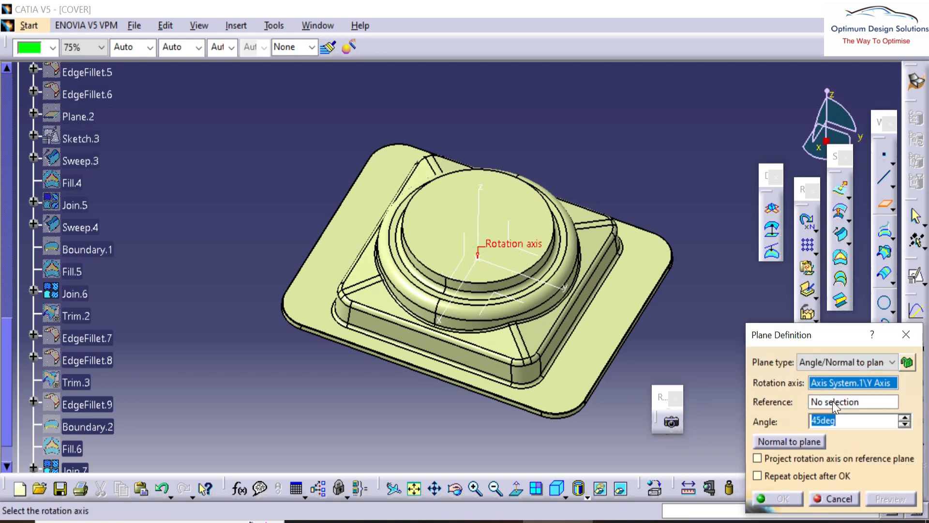
{"action": "left_click", "coordinate": [479, 199]}
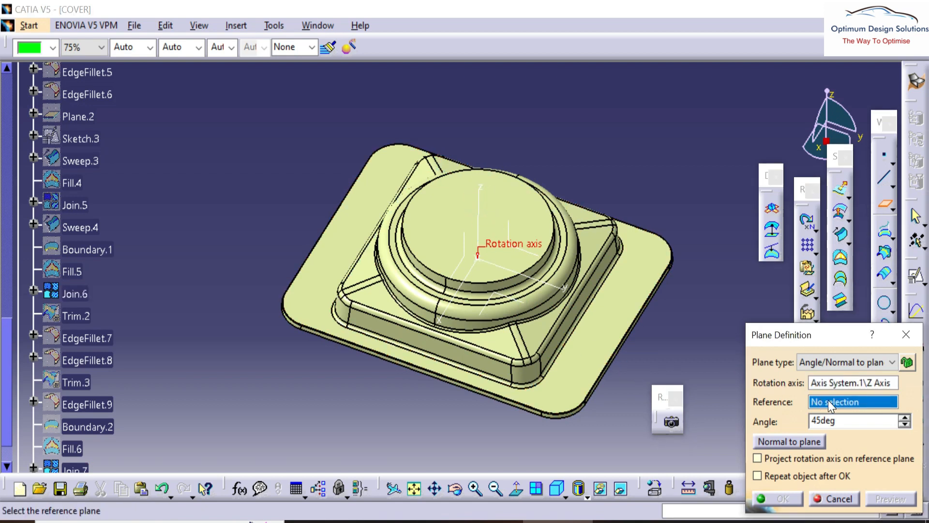
{"action": "left_click", "coordinate": [507, 224]}
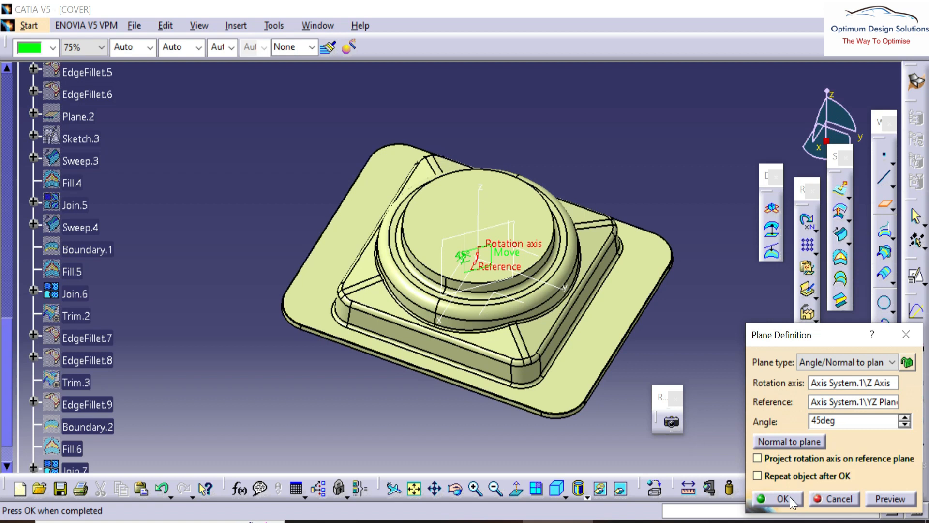
{"action": "left_click", "coordinate": [787, 498]}
- On the new 45-degree plane, sketch a circle overlapping the cover's sloped corner beside the lower boss, and leave the sketch
{"action": "mouse_move", "coordinate": [508, 312]}
{"action": "middle_mouse_down"}
{"action": "mouse_move", "coordinate": [498, 315]}
{"action": "mouse_move", "coordinate": [481, 386]}
{"action": "mouse_move", "coordinate": [477, 283]}
{"action": "middle_mouse_up"}
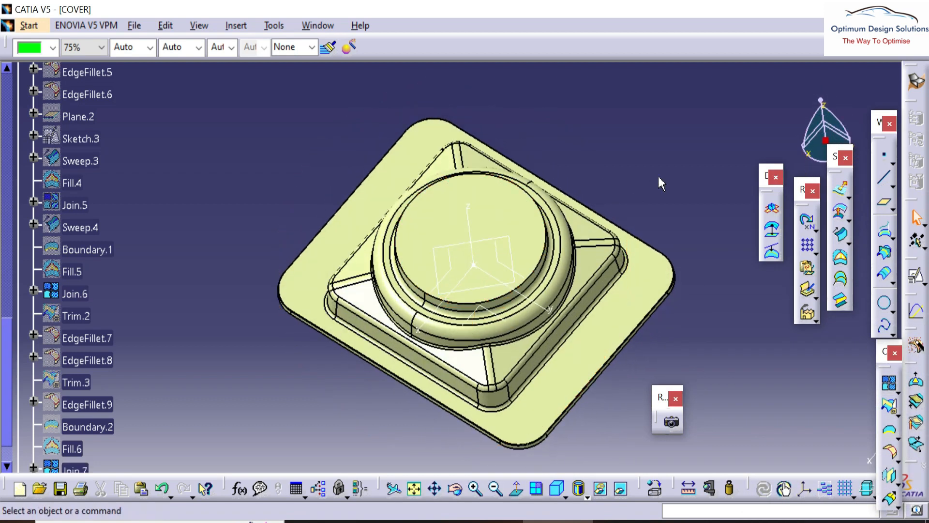
{"action": "left_click", "coordinate": [914, 278]}
{"action": "left_click", "coordinate": [475, 241]}
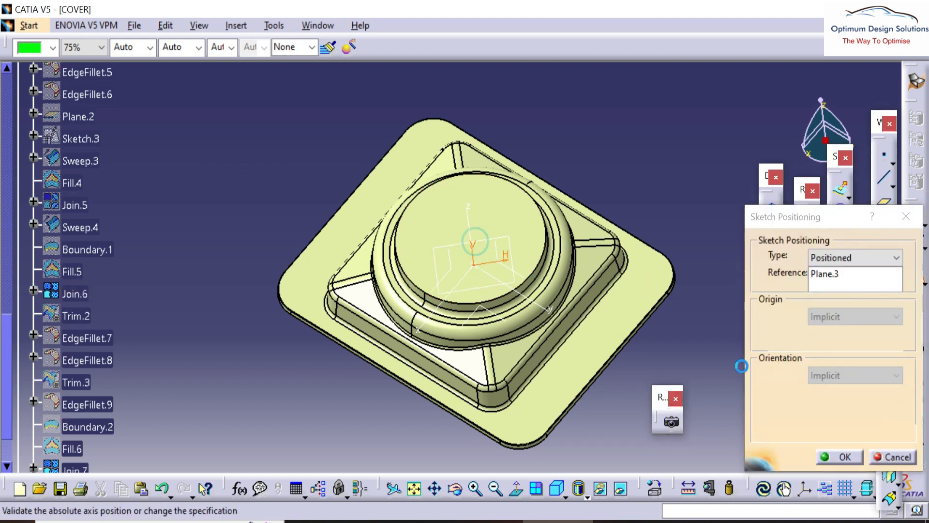
{"action": "left_click", "coordinate": [839, 458]}
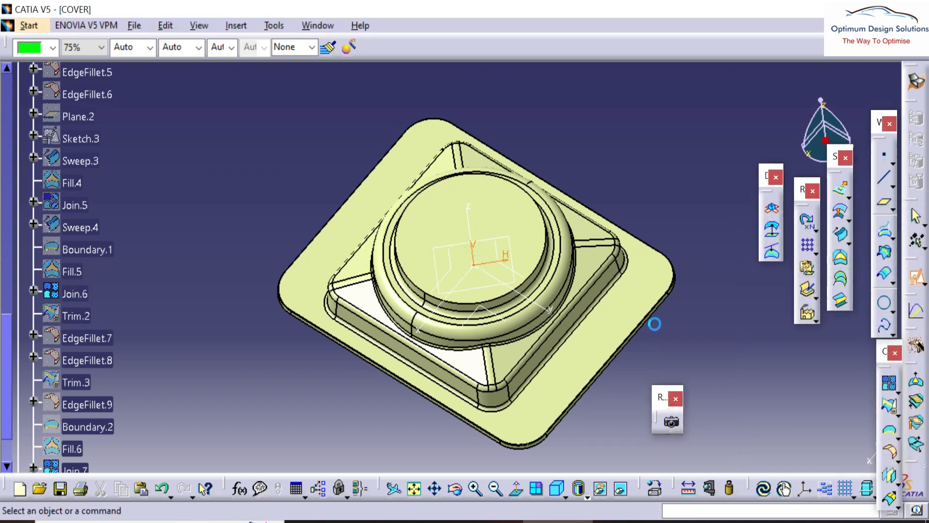
{"action": "middle_click_drag", "start_coordinate": [531, 297], "coordinate": [552, 111]}
{"action": "middle_click_drag", "start_coordinate": [606, 210], "coordinate": [895, 197]}
{"action": "middle_click_drag", "start_coordinate": [546, 250], "coordinate": [474, 280]}
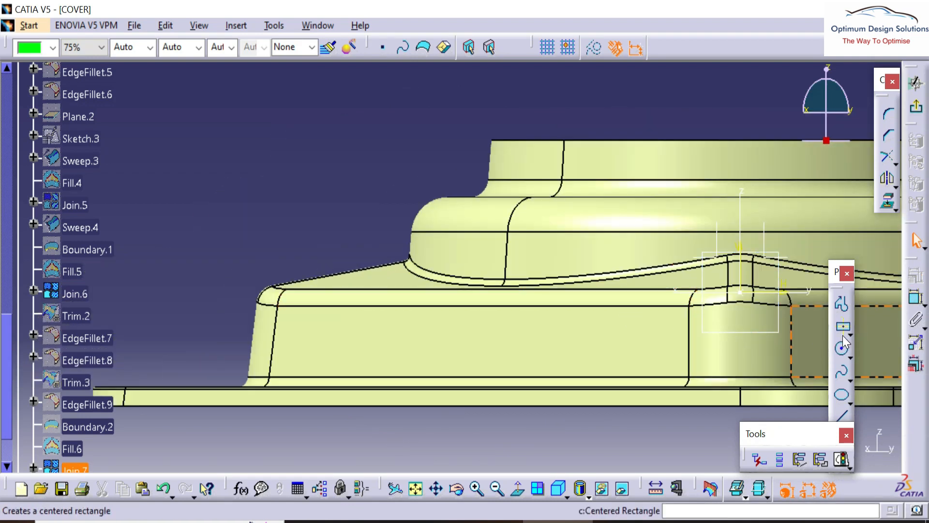
{"action": "left_click", "coordinate": [842, 351]}
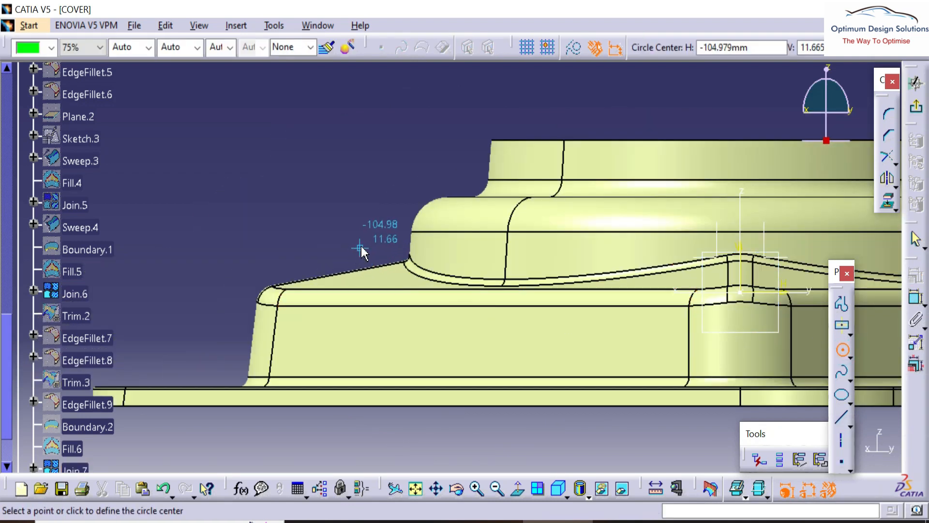
{"action": "left_click", "coordinate": [352, 286]}
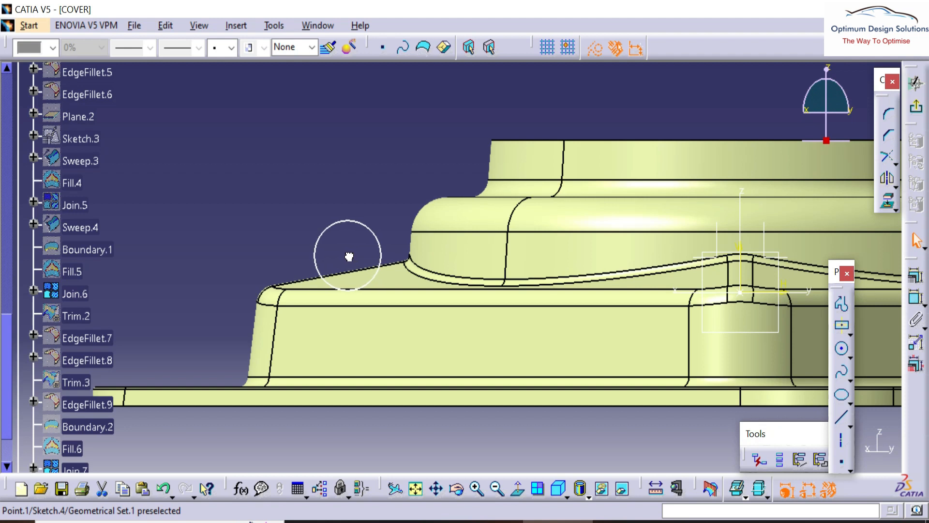
{"action": "middle_click_drag", "start_coordinate": [655, 157], "coordinate": [541, 213]}
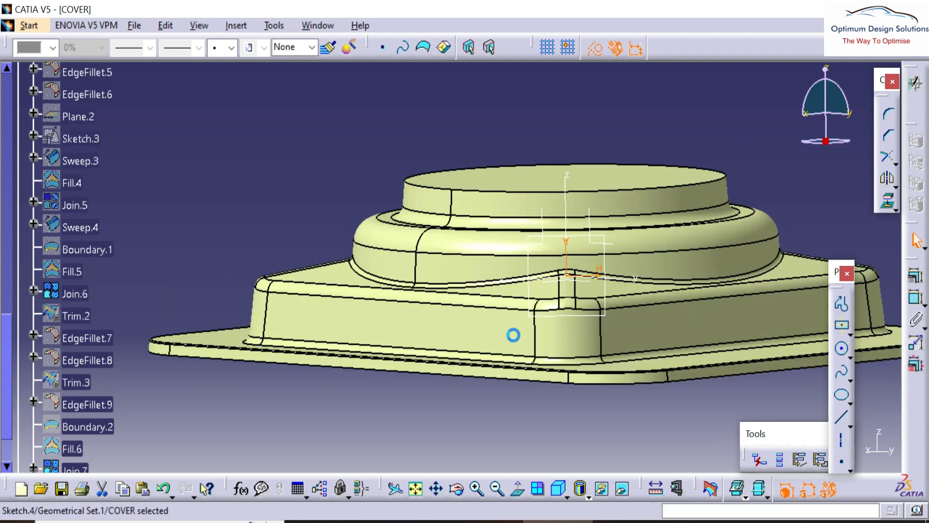
- Extrude the circle as a surface 18 mm to each side of its sketch plane
{"action": "mouse_move", "coordinate": [436, 264]}
{"action": "middle_mouse_down"}
{"action": "mouse_move", "coordinate": [421, 242]}
{"action": "mouse_move", "coordinate": [430, 305]}
{"action": "mouse_move", "coordinate": [641, 154]}
{"action": "mouse_move", "coordinate": [512, 265]}
{"action": "middle_mouse_up"}
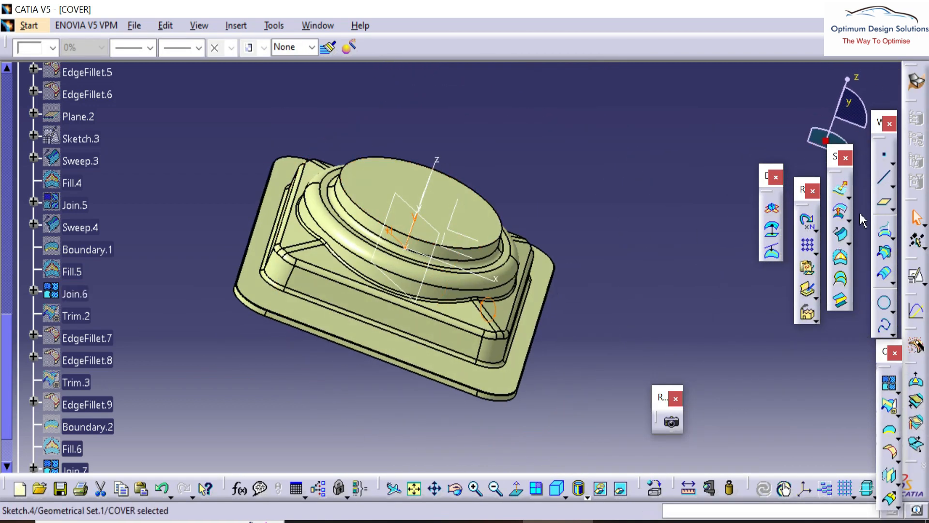
{"action": "middle_click_drag", "start_coordinate": [646, 208], "coordinate": [549, 319]}
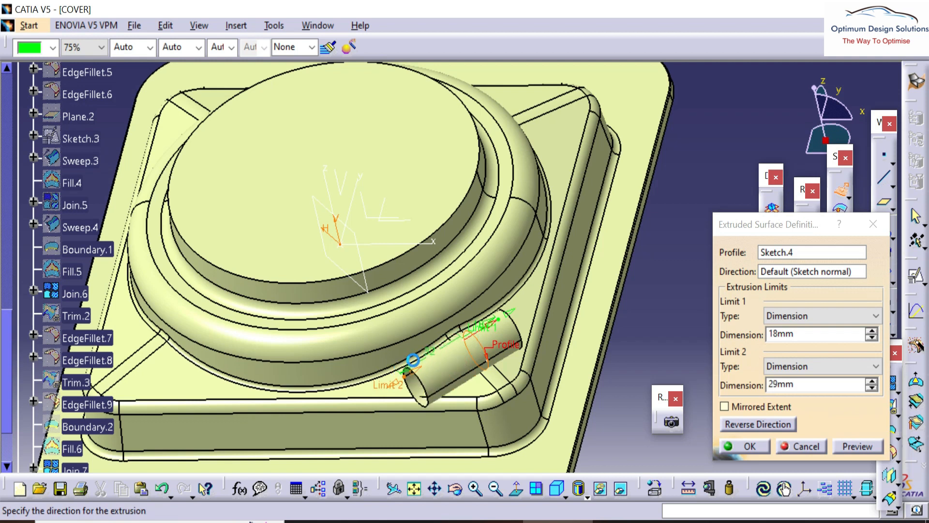
{"action": "middle_click_drag", "start_coordinate": [457, 376], "coordinate": [512, 196]}
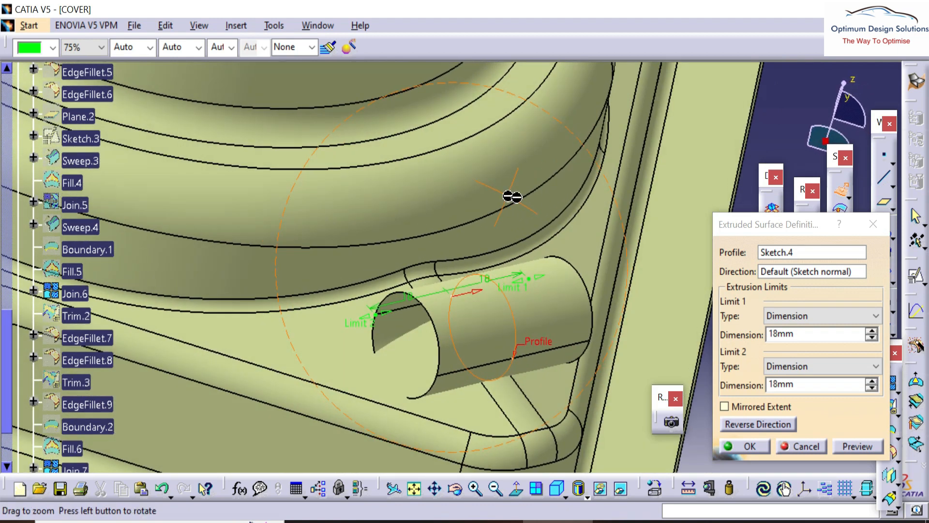
{"action": "left_click", "coordinate": [754, 443]}
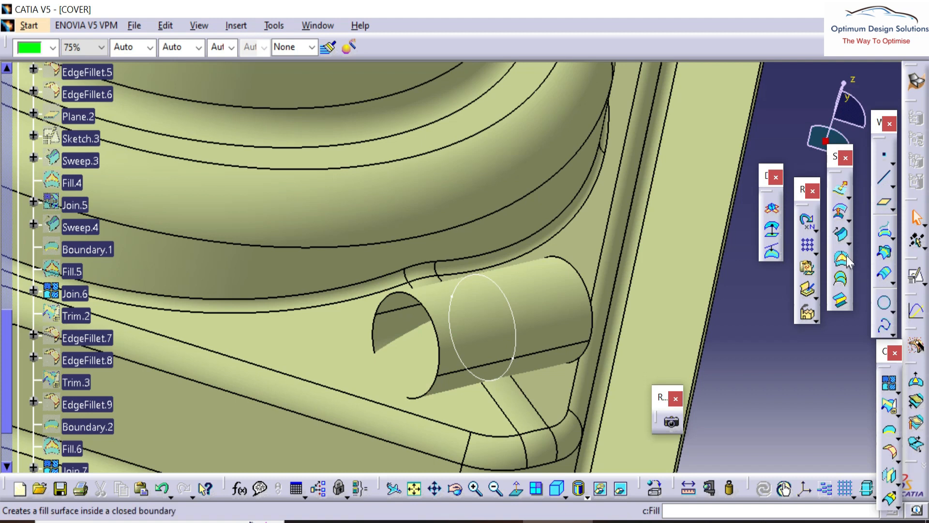
- Extract the boundary curve at one open end of the extruded cylinder
{"action": "left_click", "coordinate": [890, 383]}
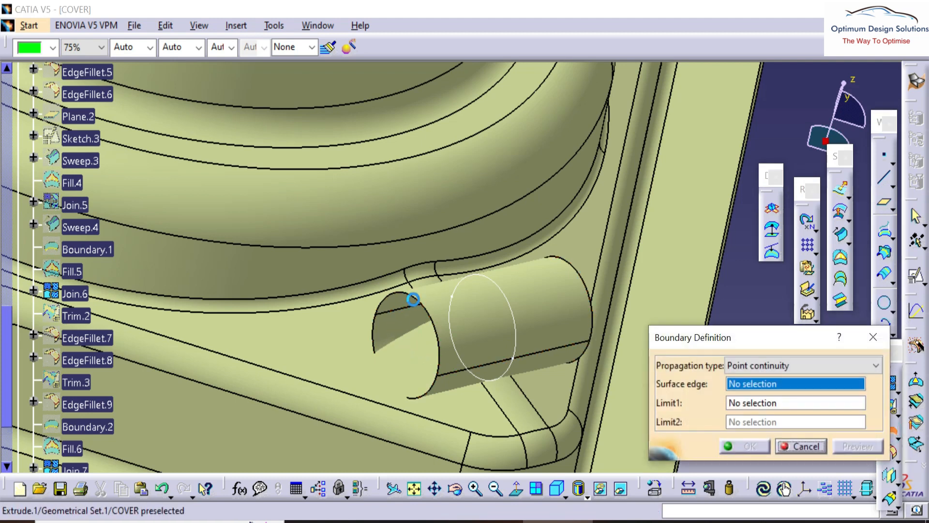
{"action": "left_click", "coordinate": [406, 300]}
{"action": "left_click", "coordinate": [740, 444]}
{"action": "middle_click_drag", "start_coordinate": [604, 311], "coordinate": [716, 305]}
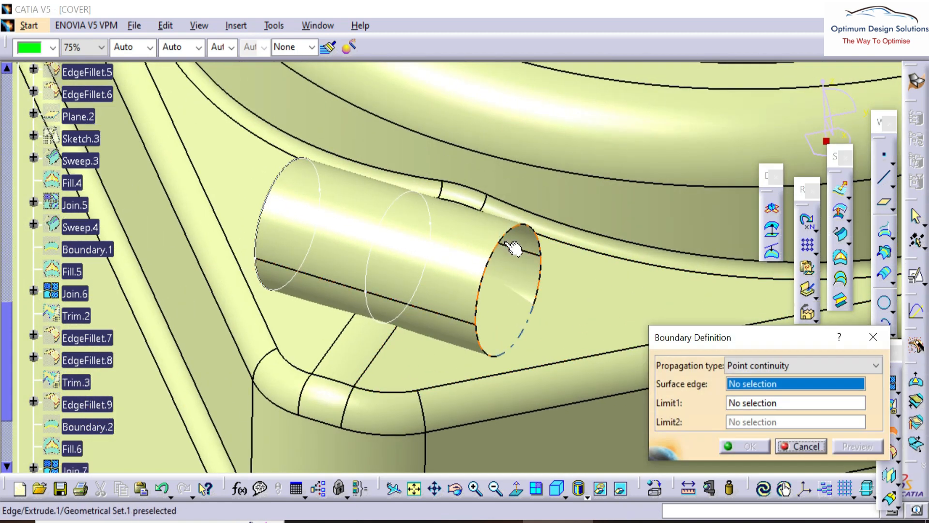
{"action": "left_click", "coordinate": [872, 337]}
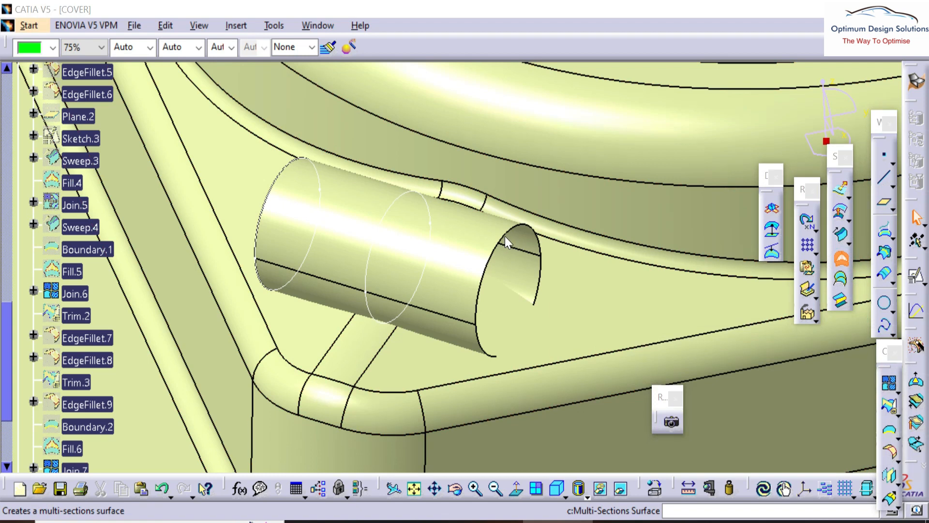
- Cap both open ends of the cylinder with fill surfaces and hide its boundary curve and circle sketch
{"action": "left_click", "coordinate": [505, 235]}
{"action": "middle_click_drag", "start_coordinate": [400, 286], "coordinate": [755, 305]}
{"action": "left_click", "coordinate": [842, 264]}
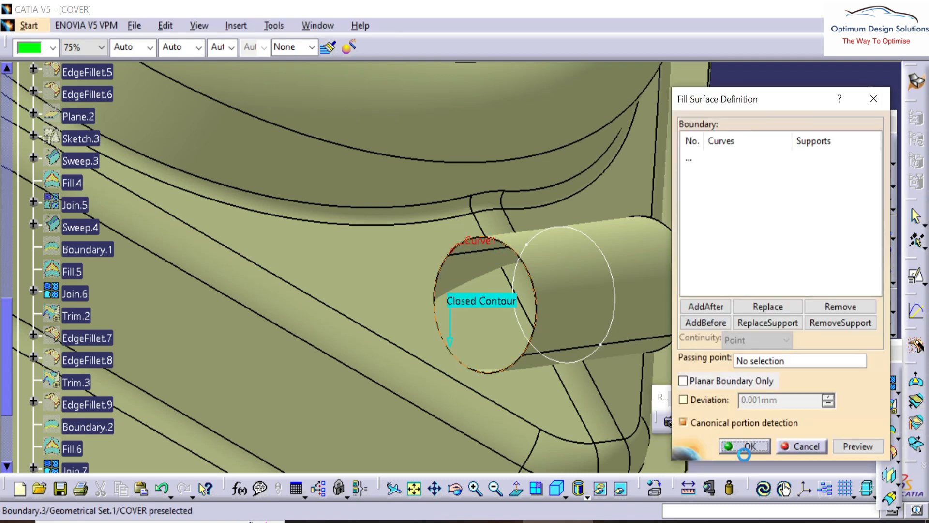
{"action": "left_click", "coordinate": [744, 446]}
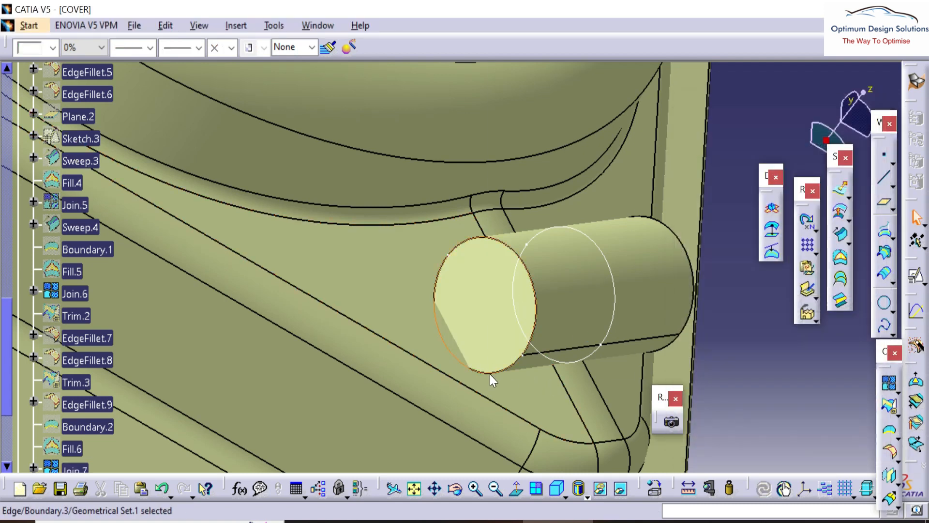
{"action": "left_click", "coordinate": [571, 362]}
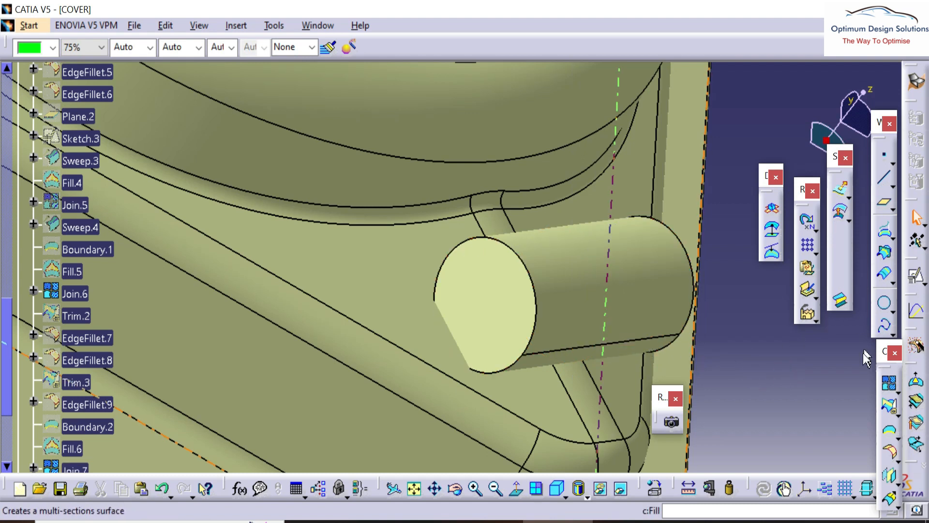
- Join the cylinder's two end caps with its extruded surface
{"action": "left_click", "coordinate": [503, 305]}
{"action": "middle_click_drag", "start_coordinate": [574, 280], "coordinate": [363, 304]}
{"action": "left_click", "coordinate": [363, 305]}
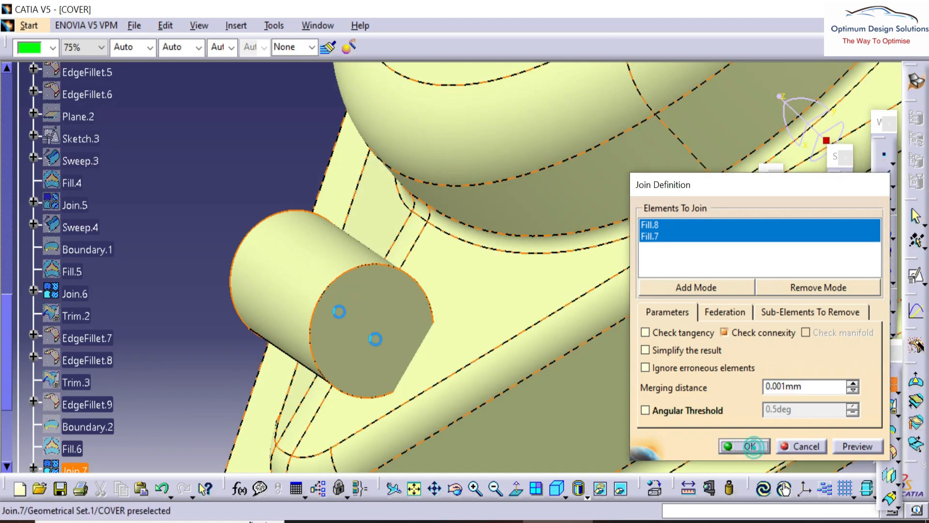
- Try to join only the two end fills of the cylinder, Fill.7 and Fill.8, with connexity checking on
{"action": "left_click", "coordinate": [750, 446]}
{"action": "left_click", "coordinate": [486, 300]}
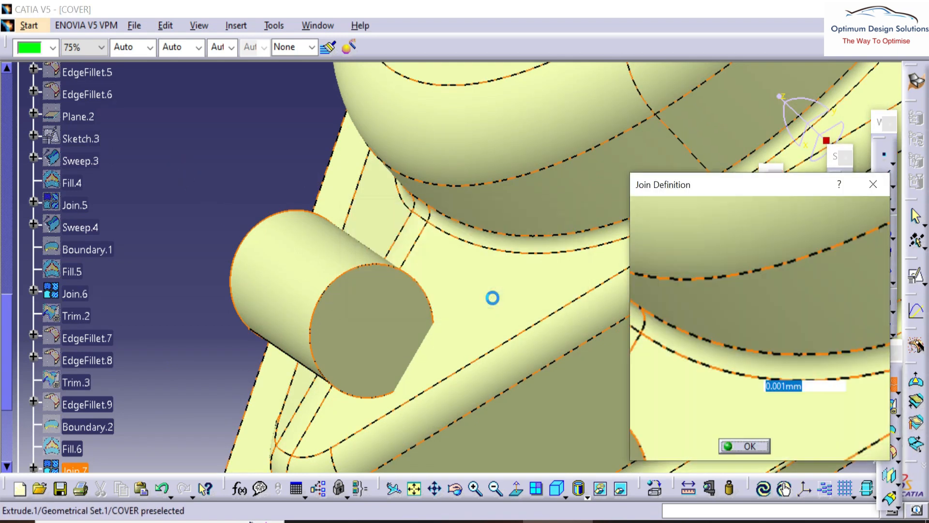
{"action": "middle_click_drag", "start_coordinate": [395, 321], "coordinate": [462, 275]}
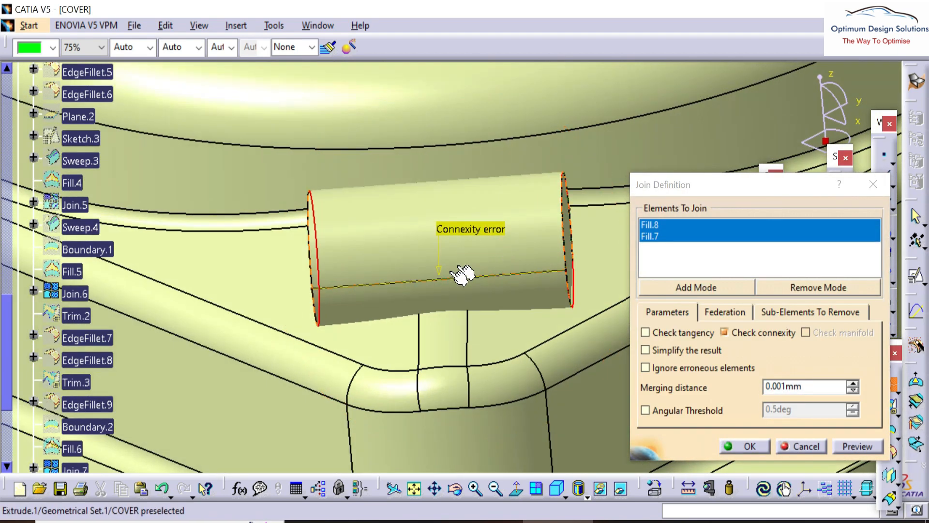
{"action": "key", "text": "Escape"}
- Join the extruded cylinder Extrude.1 with its two end fills, Fill.7 and Fill.8, into one surface
{"action": "double_click", "coordinate": [386, 245]}
{"action": "scroll", "coordinate": [160, 368], "scroll_direction": "down", "scroll_amount": 4}
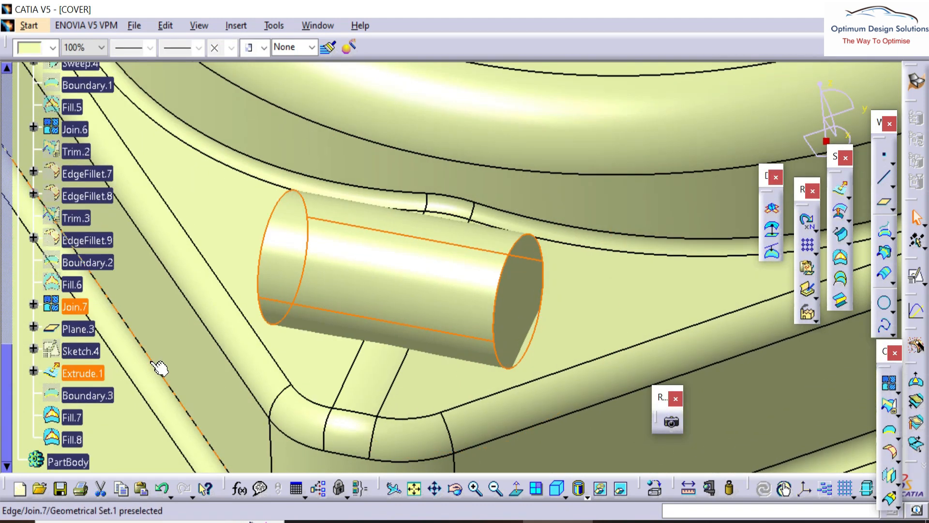
{"action": "middle_click_drag", "start_coordinate": [291, 276], "coordinate": [437, 337]}
{"action": "left_click", "coordinate": [57, 317]}
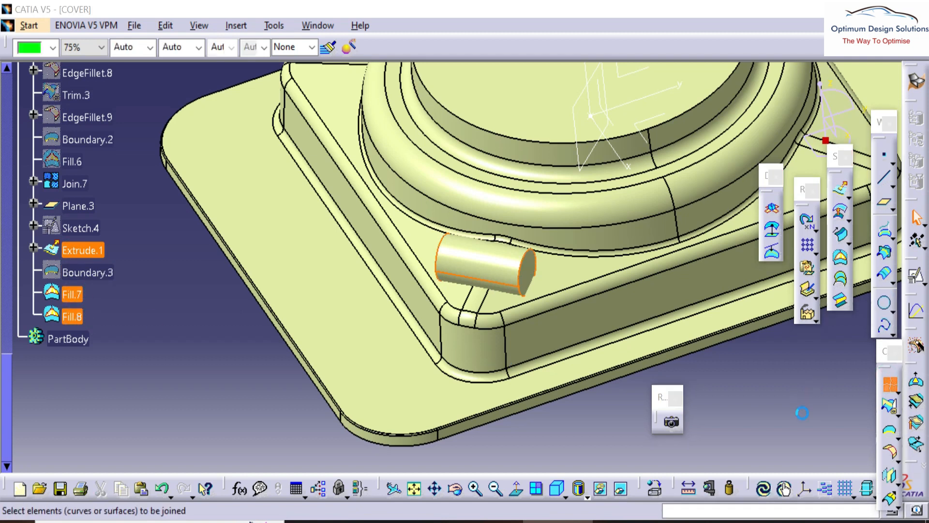
{"action": "left_click", "coordinate": [745, 441]}
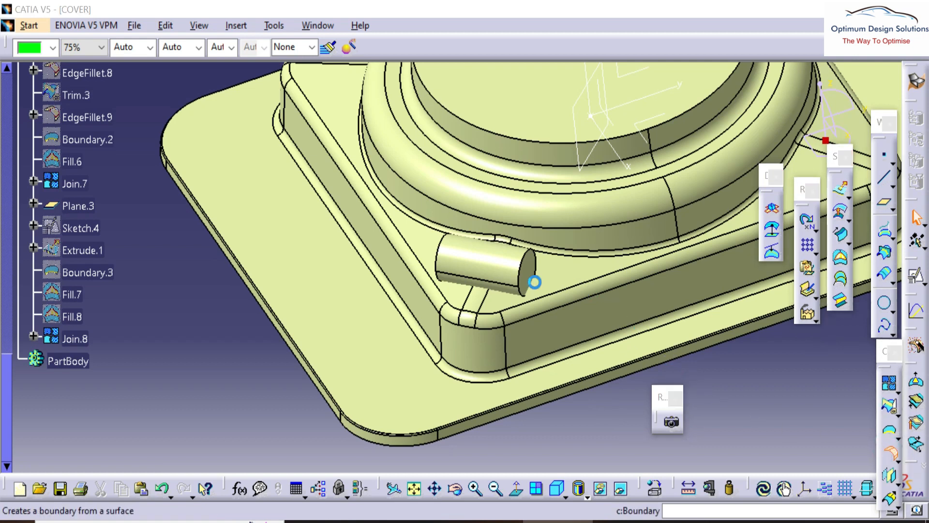
- Fillet the edges at both ends of the joined cylinder with a 5 mm radius
{"action": "middle_click_drag", "start_coordinate": [550, 218], "coordinate": [554, 233], "text": "ctrl"}
{"action": "left_click", "coordinate": [641, 239]}
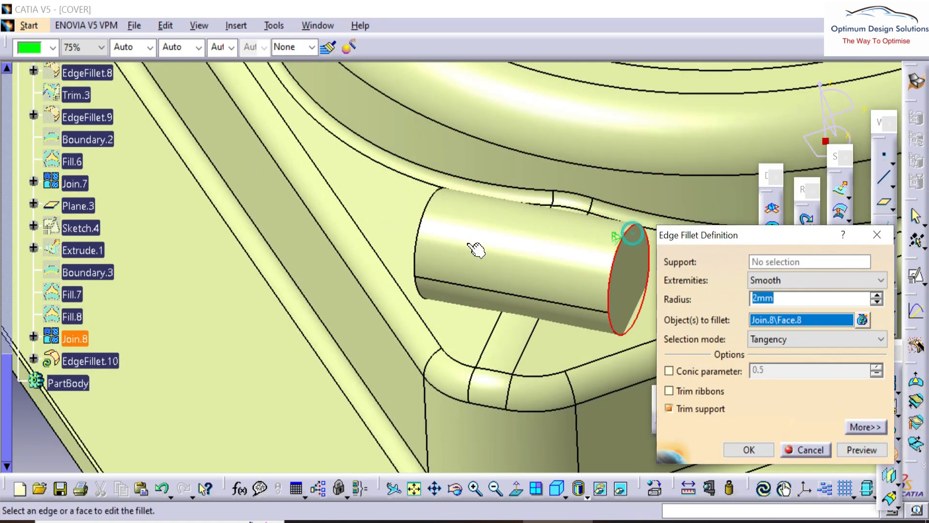
{"action": "left_click", "coordinate": [426, 203]}
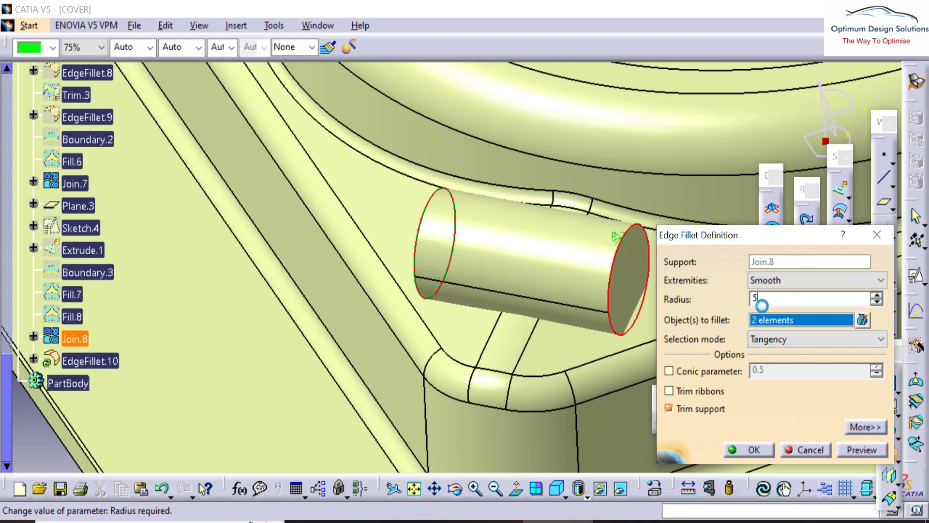
{"action": "key", "text": "Return"}
{"action": "mouse_move", "coordinate": [587, 291]}
{"action": "middle_mouse_down"}
{"action": "mouse_move", "coordinate": [659, 253]}
{"action": "mouse_move", "coordinate": [477, 235]}
{"action": "mouse_move", "coordinate": [483, 328]}
{"action": "mouse_move", "coordinate": [338, 290]}
{"action": "middle_mouse_up"}
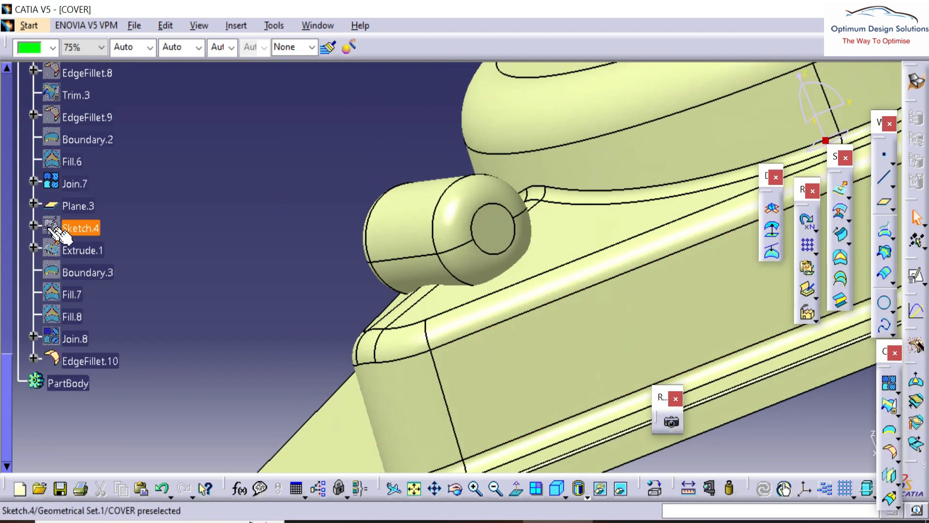
- Edit the cylinder's profile, Sketch.4, and dimension the circle's diameter and its distances from the vertical and horizontal axes
{"action": "double_click", "coordinate": [65, 228]}
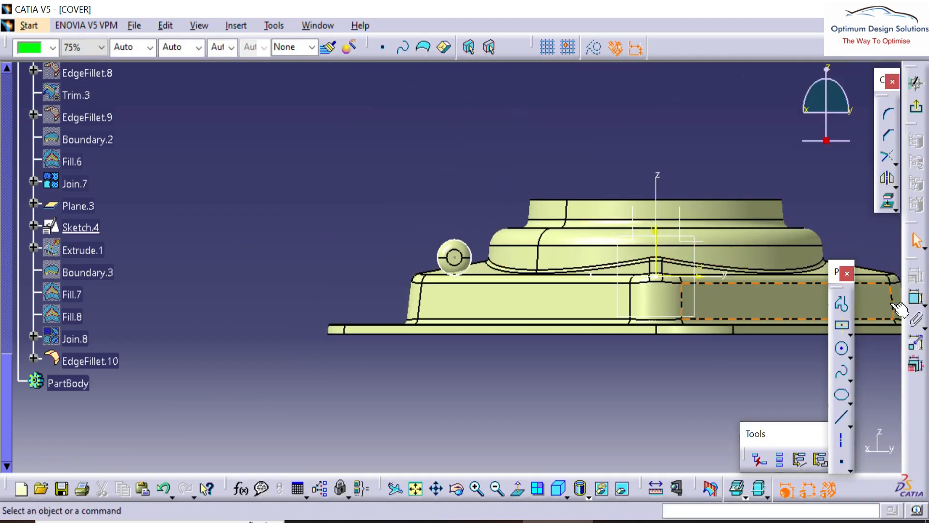
{"action": "left_click", "coordinate": [658, 235]}
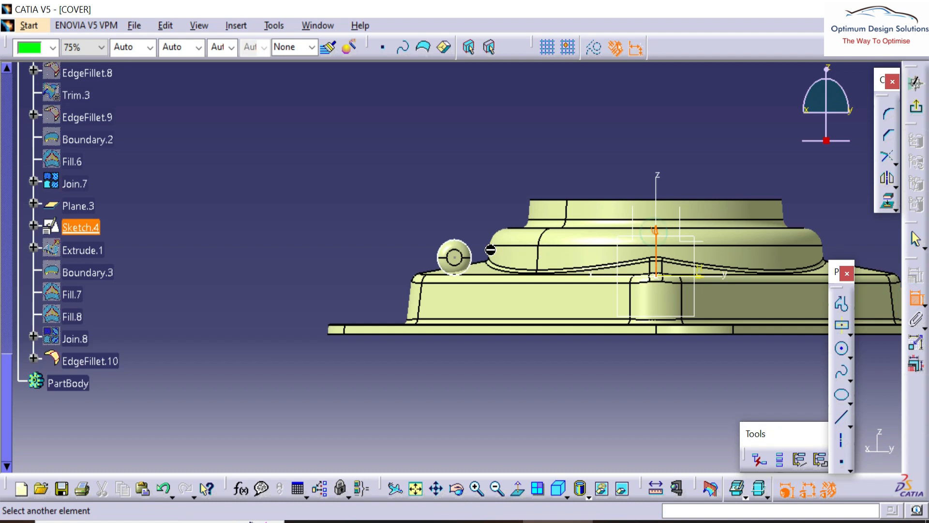
{"action": "left_click", "coordinate": [526, 150]}
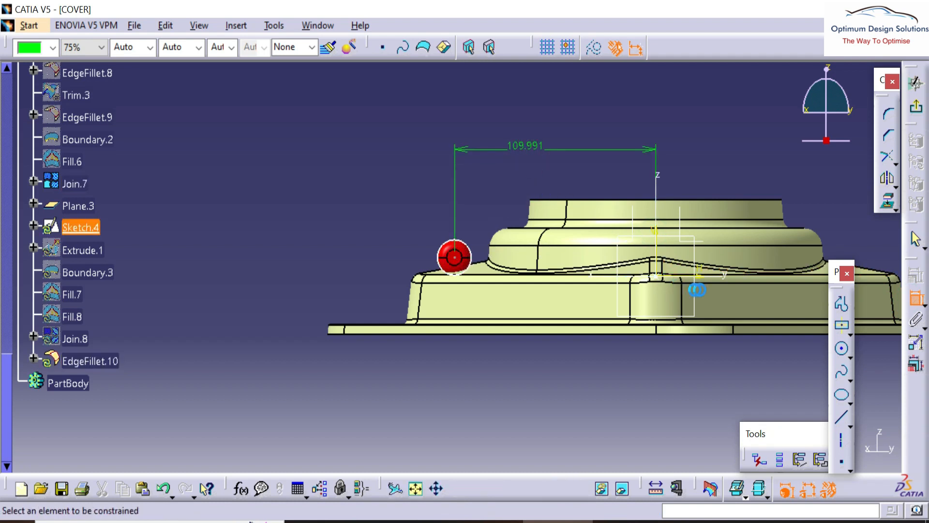
{"action": "left_click", "coordinate": [455, 258]}
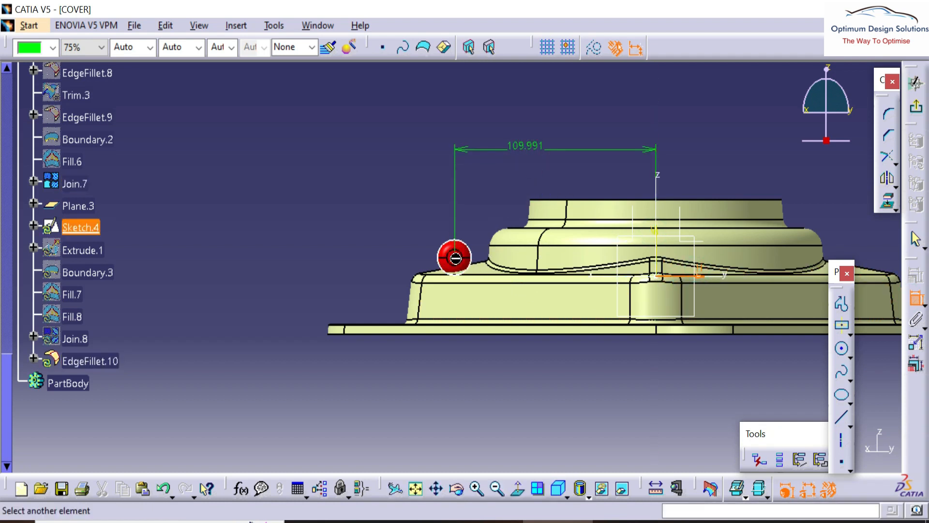
{"action": "left_click", "coordinate": [367, 269]}
{"action": "middle_click_drag", "start_coordinate": [435, 252], "coordinate": [402, 203], "text": "ctrl"}
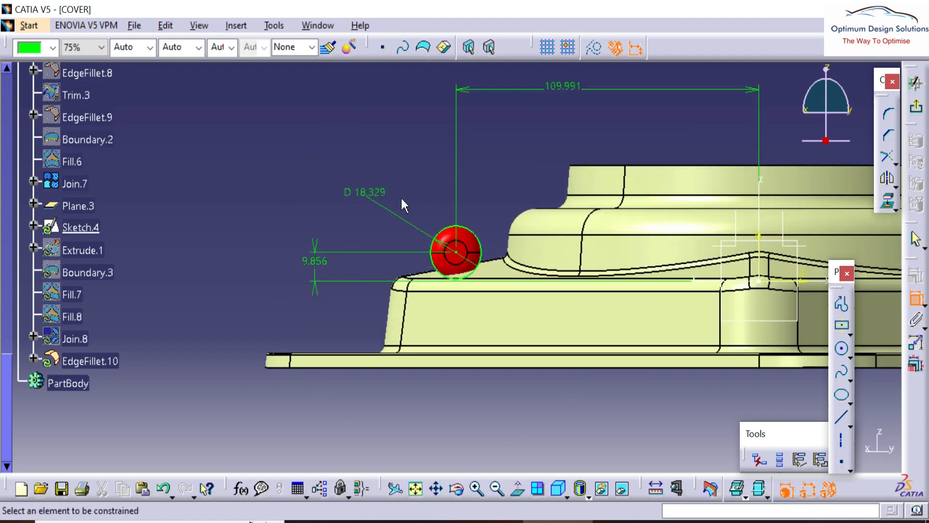
- Set the circle's diameter to 20 mm and its distance from the horizontal axis to 10 mm
{"action": "double_click", "coordinate": [369, 190]}
{"action": "type", "text": "20"}
{"action": "key", "text": "Return"}
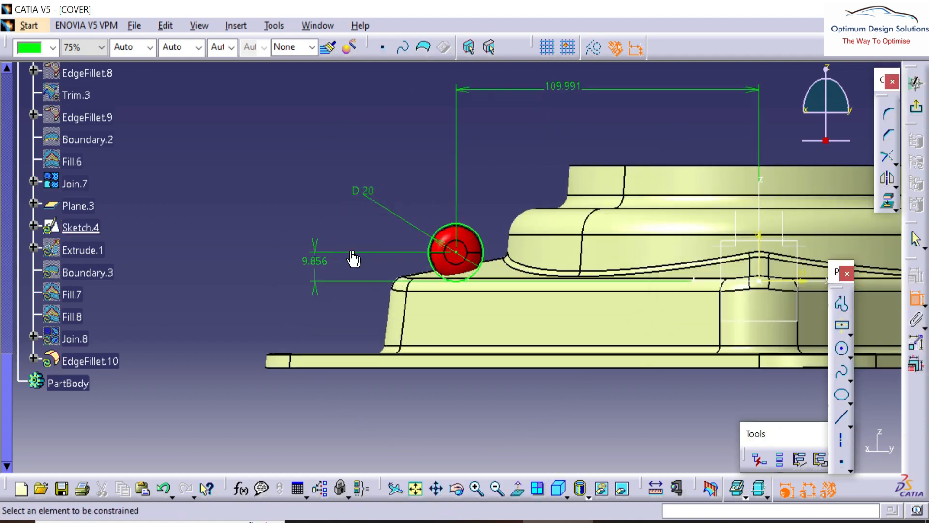
{"action": "double_click", "coordinate": [312, 259]}
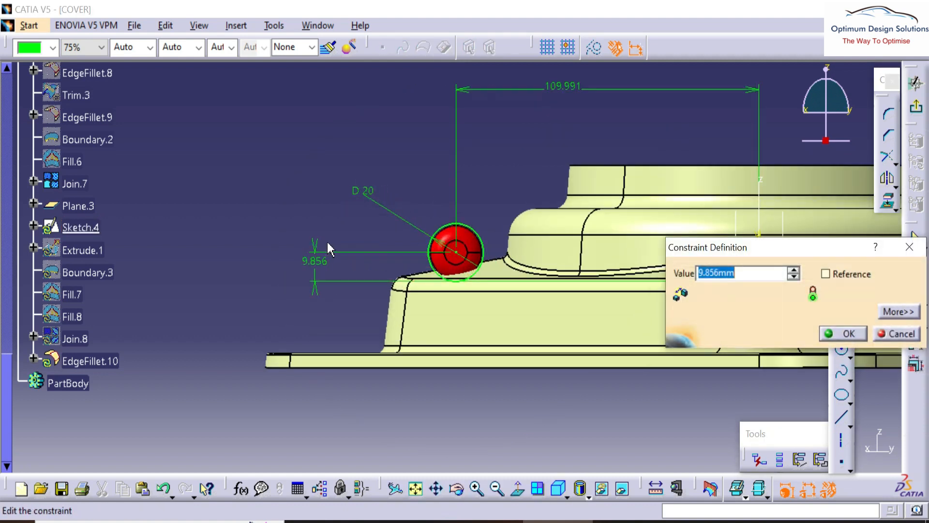
{"action": "type", "text": "10"}
{"action": "key", "text": "Return"}
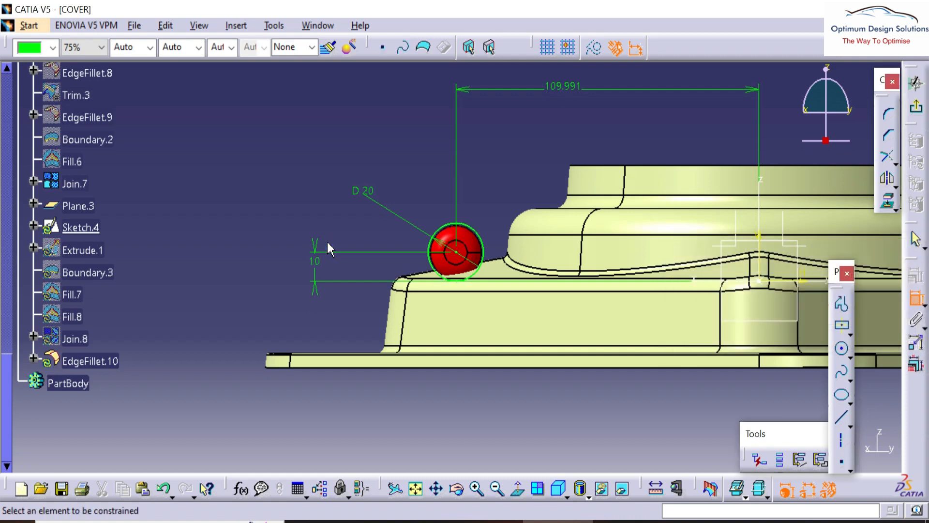
- Set the circle's distance from the vertical axis to 110 mm and exit the sketch
{"action": "double_click", "coordinate": [560, 86]}
{"action": "type", "text": "110"}
{"action": "key", "text": "Return"}
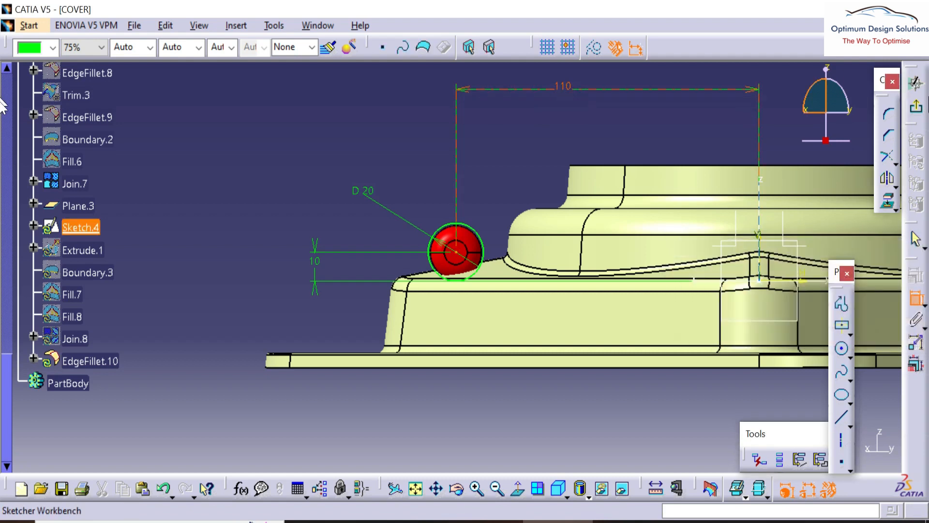
{"action": "left_click", "coordinate": [915, 114]}
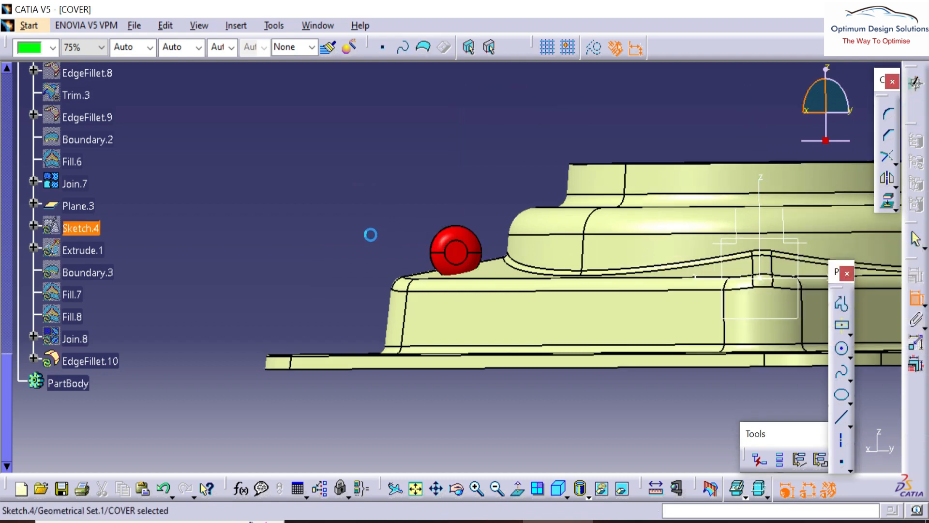
{"action": "mouse_move", "coordinate": [322, 237]}
{"action": "middle_mouse_down"}
{"action": "mouse_move", "coordinate": [322, 245]}
{"action": "mouse_move", "coordinate": [396, 257]}
{"action": "mouse_move", "coordinate": [522, 255]}
{"action": "mouse_move", "coordinate": [421, 315]}
{"action": "mouse_move", "coordinate": [415, 260]}
{"action": "mouse_move", "coordinate": [414, 278]}
{"action": "mouse_move", "coordinate": [665, 290]}
{"action": "mouse_move", "coordinate": [551, 272]}
{"action": "mouse_move", "coordinate": [344, 206]}
{"action": "mouse_move", "coordinate": [545, 343]}
{"action": "mouse_move", "coordinate": [431, 369]}
{"action": "mouse_move", "coordinate": [670, 284]}
{"action": "middle_mouse_up"}
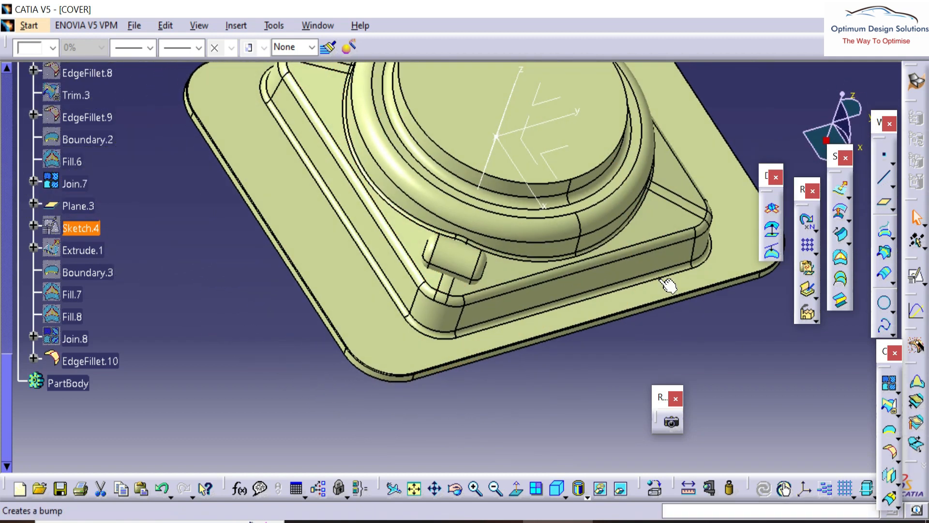
- Create a complete-crown circular pattern of the filleted cylinder with 4 instances about the Z axis
{"action": "left_click", "coordinate": [476, 255]}
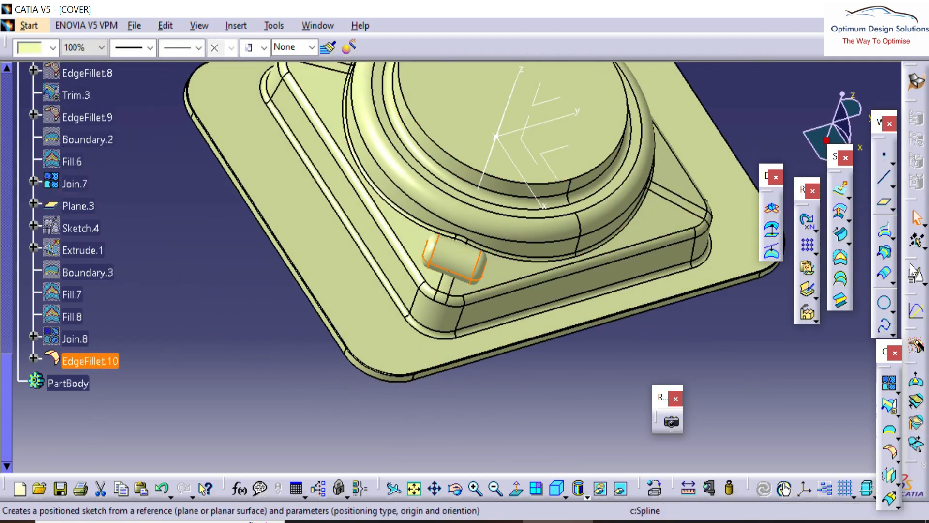
{"action": "left_click", "coordinate": [816, 252]}
{"action": "left_click", "coordinate": [855, 276]}
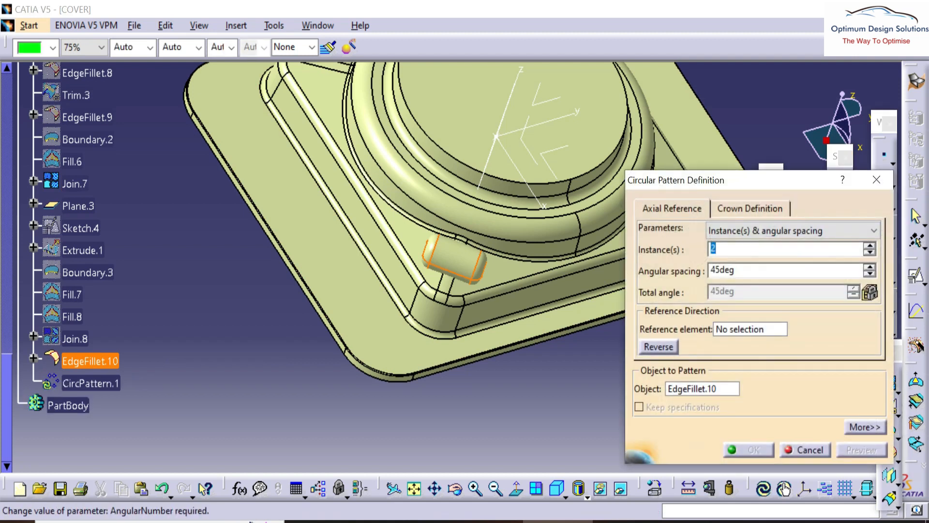
{"action": "left_click", "coordinate": [740, 231]}
{"action": "left_click", "coordinate": [735, 275]}
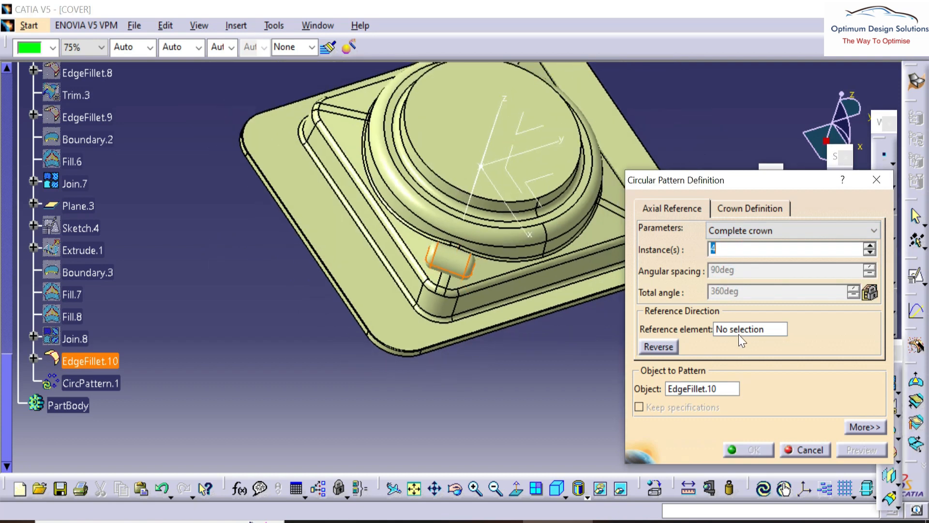
{"action": "left_click", "coordinate": [498, 99]}
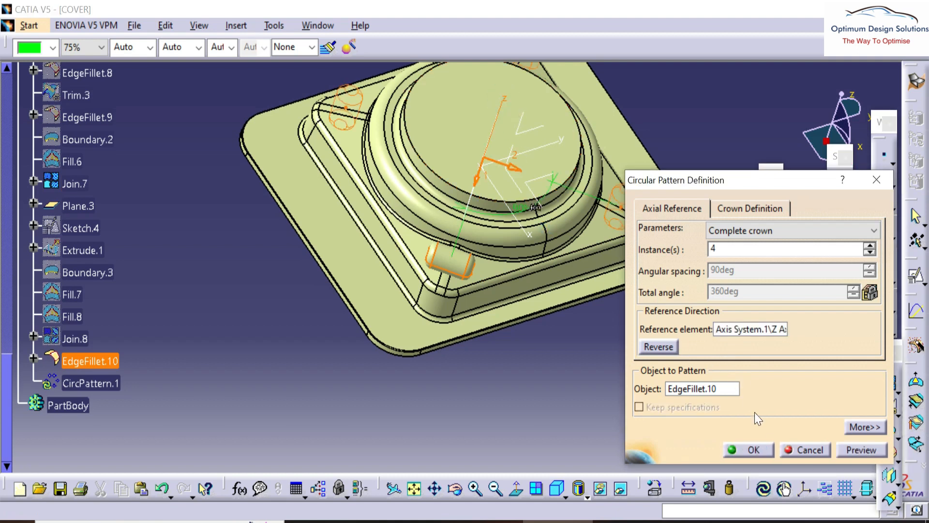
{"action": "left_click", "coordinate": [755, 449]}
{"action": "middle_click_drag", "start_coordinate": [466, 360], "coordinate": [411, 418]}
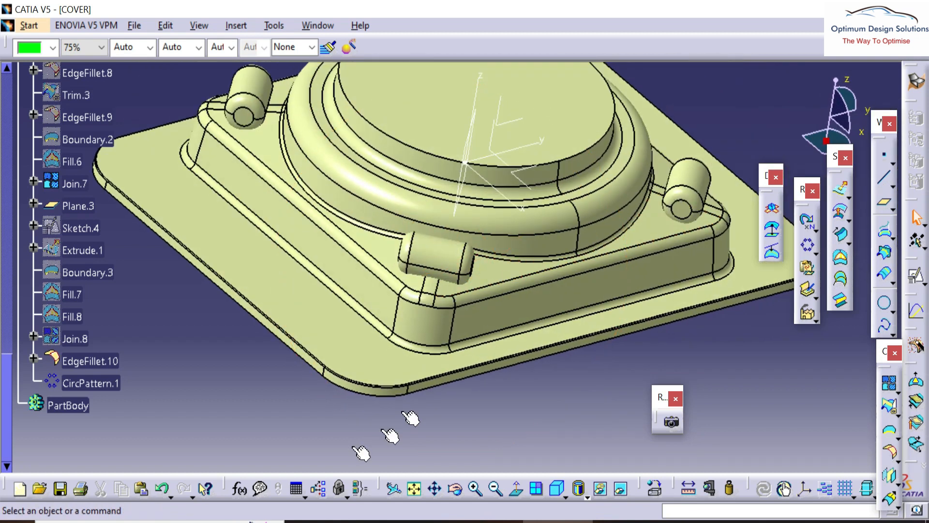
- Trim the original filleted cylinder EdgeFillet.10 with the cover surface Join.7, keeping the sides that form a recess
{"action": "left_click", "coordinate": [896, 413]}
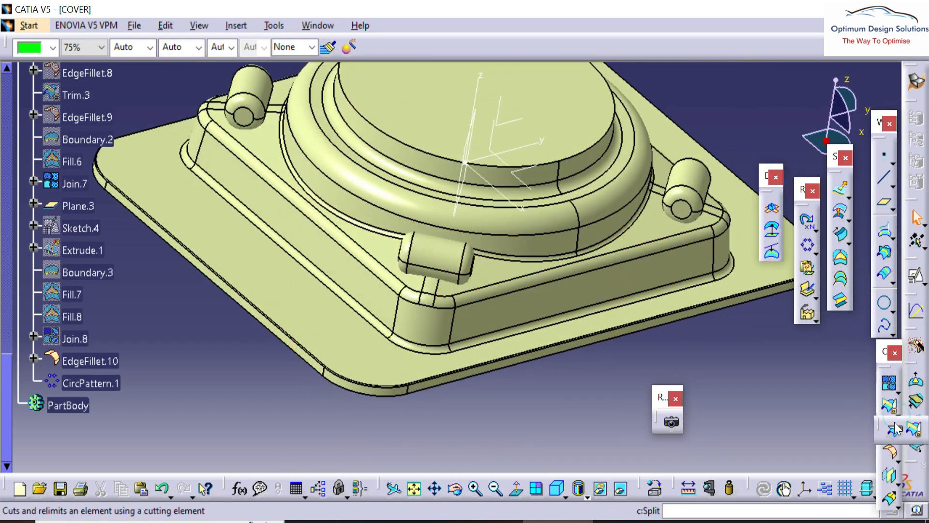
{"action": "left_click", "coordinate": [890, 431]}
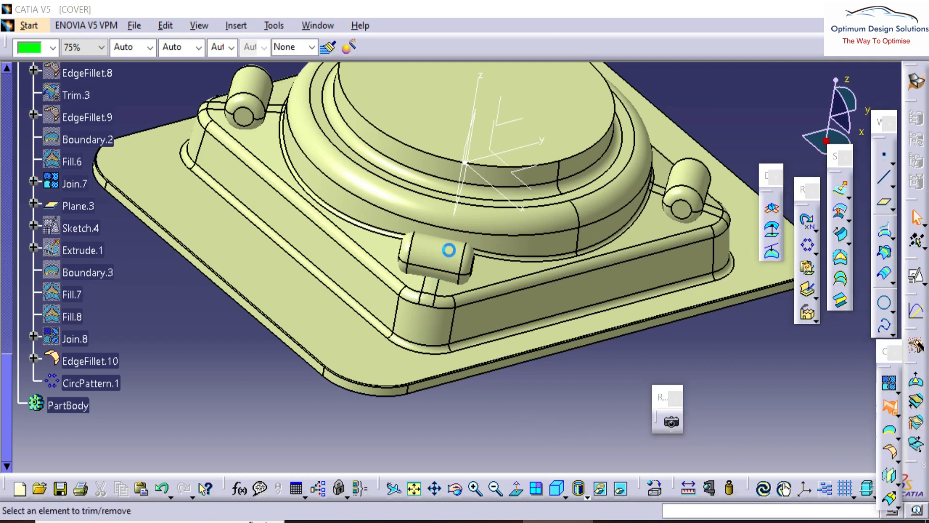
{"action": "left_click", "coordinate": [505, 270]}
{"action": "left_click", "coordinate": [485, 302]}
{"action": "left_click", "coordinate": [746, 295]}
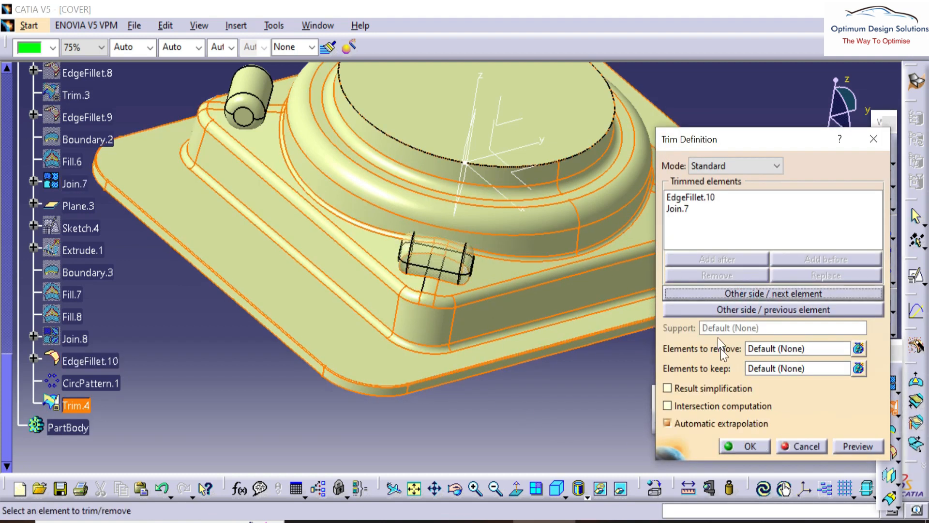
{"action": "left_click", "coordinate": [744, 447]}
{"action": "middle_click_drag", "start_coordinate": [435, 390], "coordinate": [803, 351]}
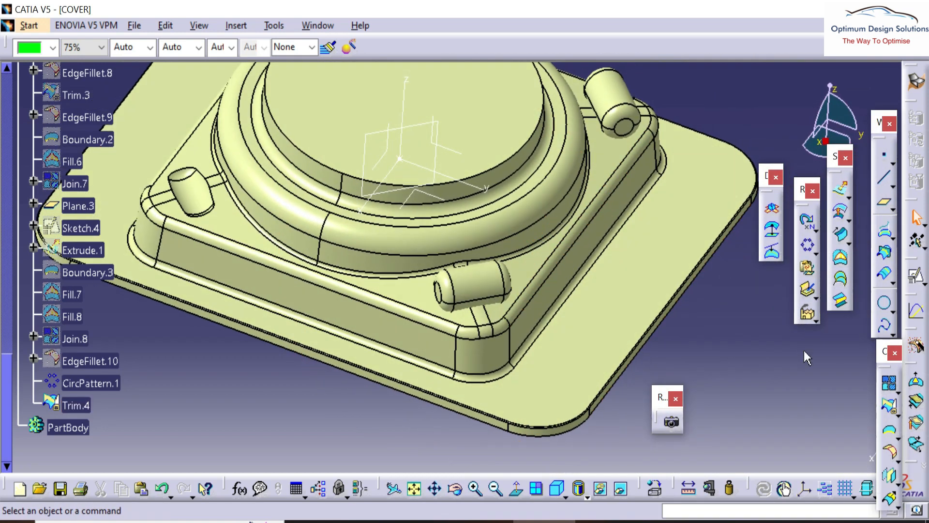
- Trim the cover surface Trim.4 with the patterned cylinders CircPattern.1, flipping the kept sides so they form recesses
{"action": "left_click", "coordinate": [895, 411]}
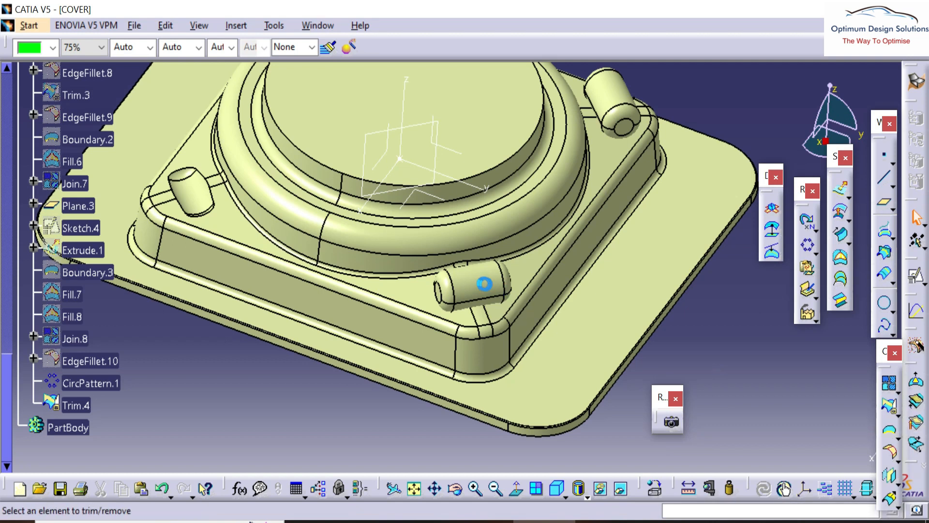
{"action": "left_click", "coordinate": [528, 264]}
{"action": "left_click", "coordinate": [473, 277]}
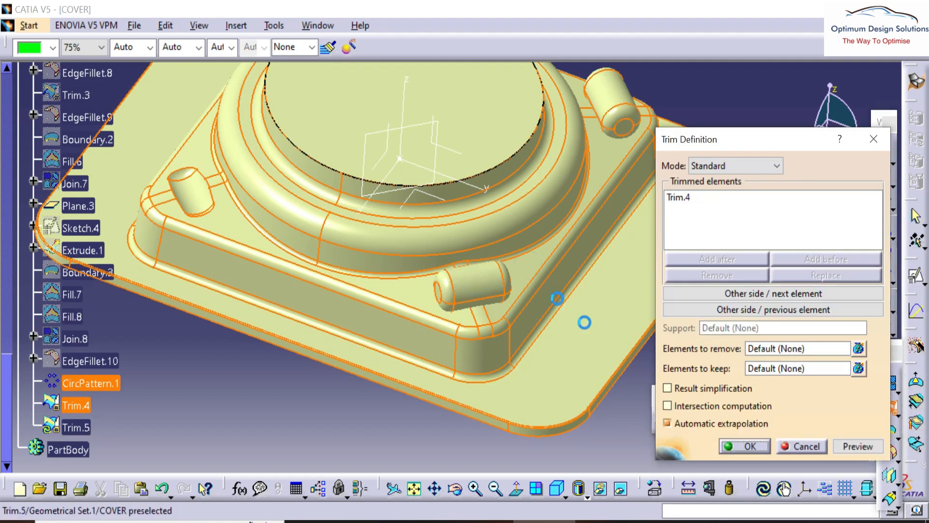
{"action": "left_click", "coordinate": [749, 295]}
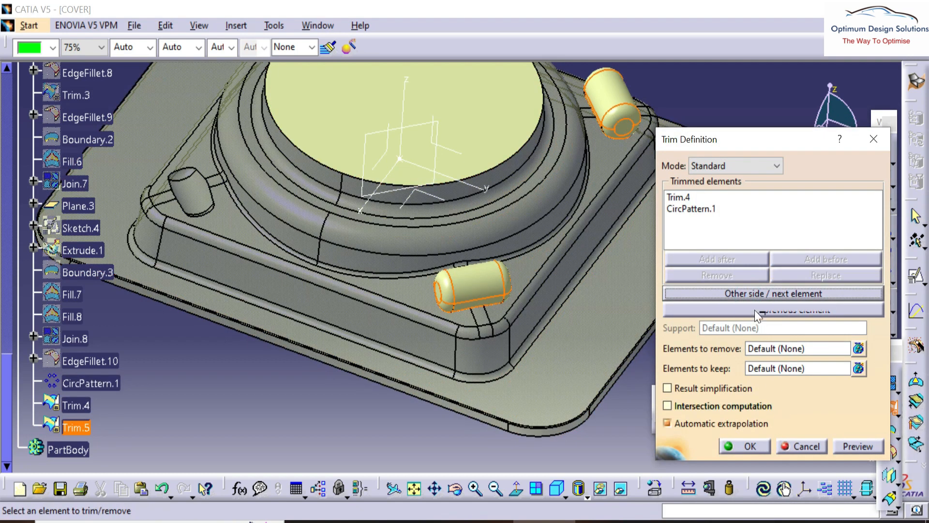
{"action": "left_click", "coordinate": [749, 295]}
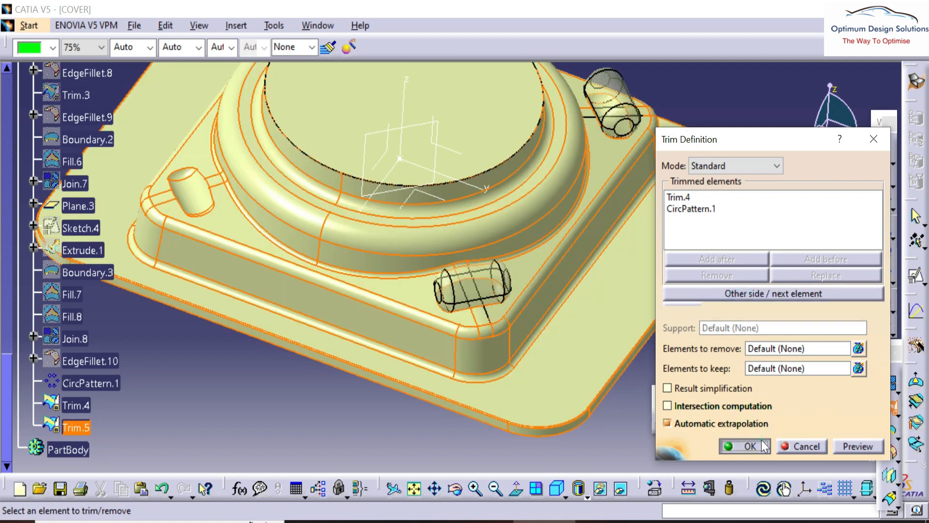
{"action": "left_click", "coordinate": [745, 445]}
{"action": "middle_click_drag", "start_coordinate": [680, 309], "coordinate": [767, 319]}
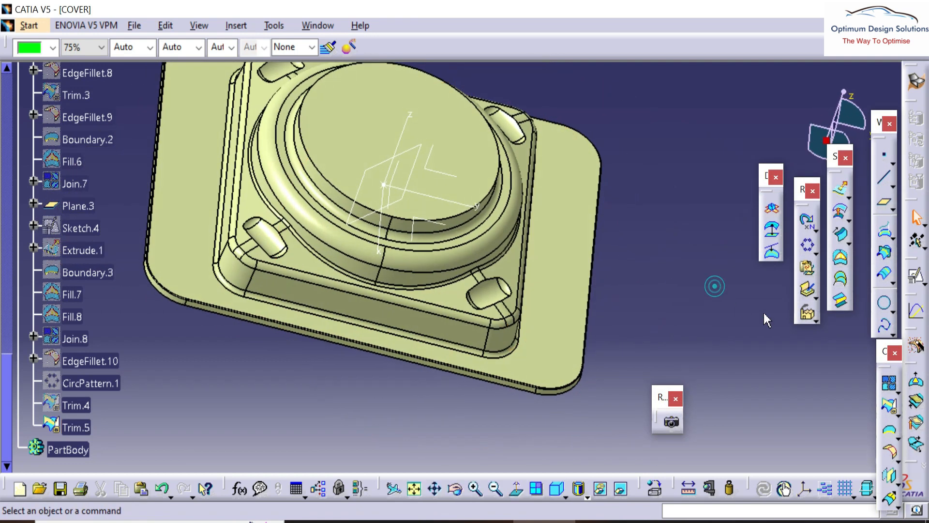
- Add an edge fillet along the rims where the cylindrical recesses meet the cover surface
{"action": "left_click", "coordinate": [884, 452]}
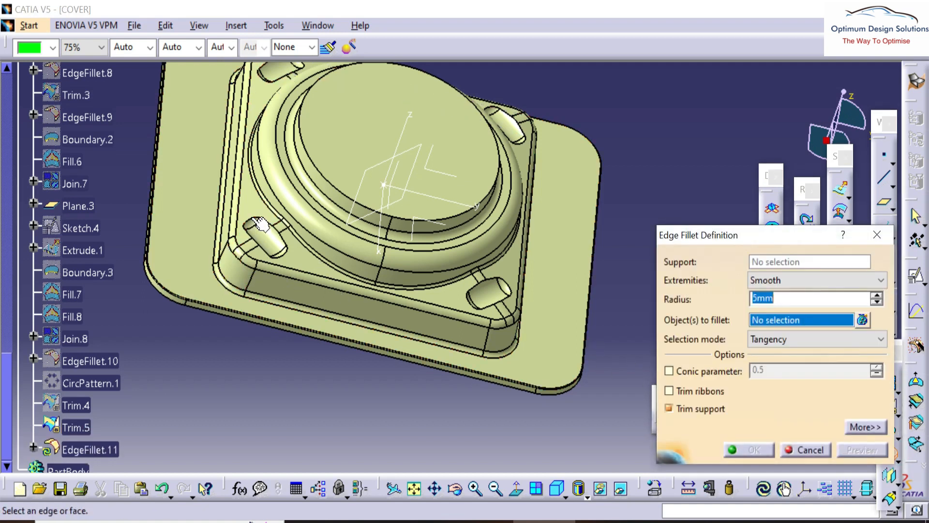
{"action": "middle_click_drag", "start_coordinate": [324, 273], "coordinate": [469, 187], "text": "ctrl"}
{"action": "left_click", "coordinate": [536, 266]}
{"action": "left_click", "coordinate": [435, 232]}
{"action": "middle_click_drag", "start_coordinate": [435, 233], "coordinate": [564, 184]}
{"action": "mouse_move", "coordinate": [547, 217]}
{"action": "middle_mouse_down"}
{"action": "mouse_move", "coordinate": [483, 145]}
{"action": "mouse_move", "coordinate": [436, 266]}
{"action": "middle_mouse_up"}
{"action": "left_click", "coordinate": [409, 250]}
{"action": "double_click", "coordinate": [774, 298]}
{"action": "left_click", "coordinate": [749, 450]}
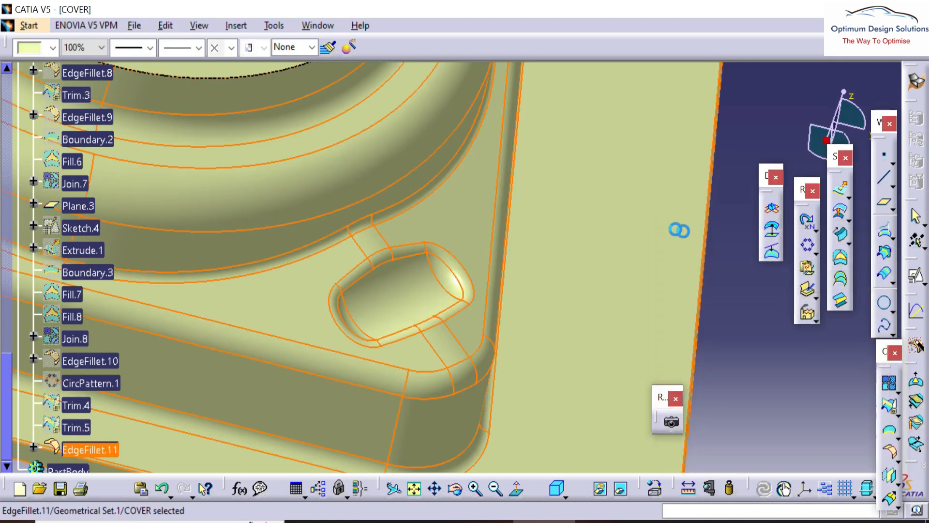
- Set the radius of the edge fillet along the recess rims to 3 mm
{"action": "left_click", "coordinate": [397, 246]}
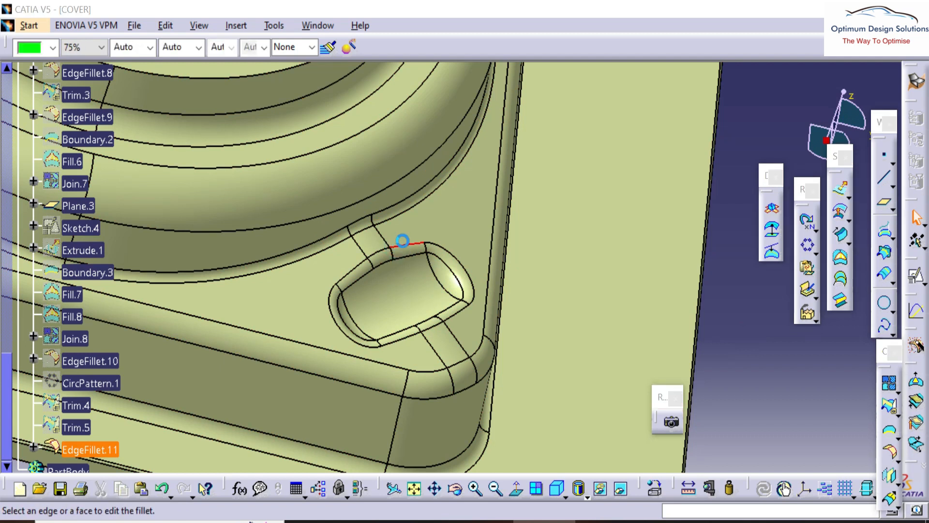
{"action": "type", "text": "3mm"}
{"action": "key", "text": "Return"}
- Hide the reference plane Plane.3 that crosses the middle of the cover
{"action": "middle_click_drag", "start_coordinate": [715, 318], "coordinate": [600, 213]}
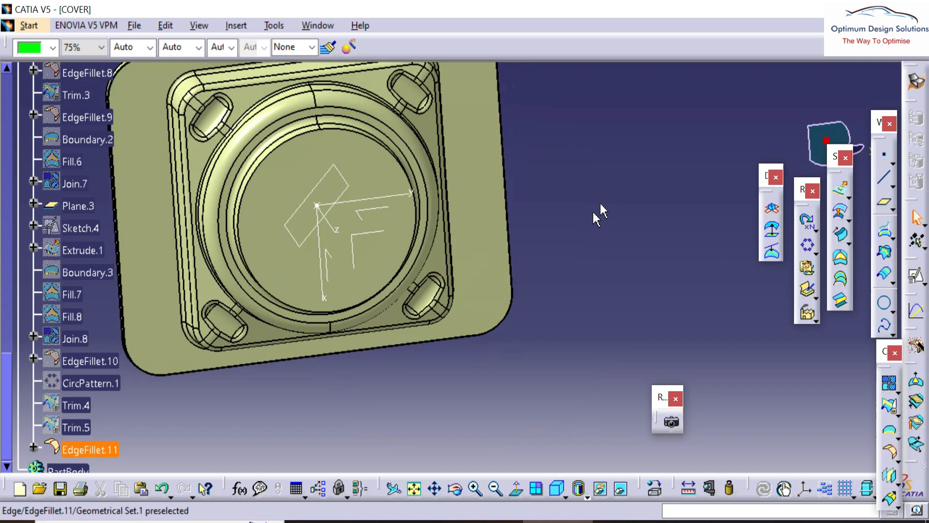
{"action": "middle_click_drag", "start_coordinate": [358, 252], "coordinate": [356, 482]}
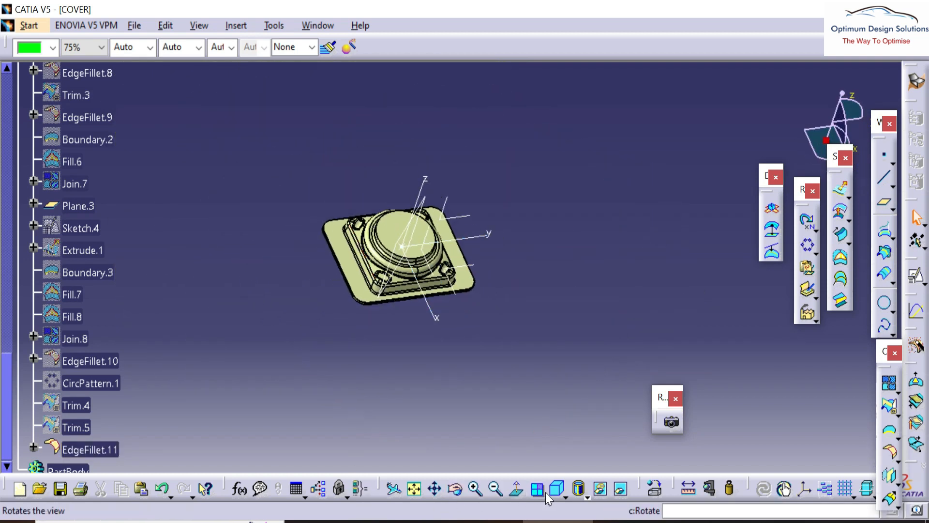
{"action": "left_click", "coordinate": [413, 488]}
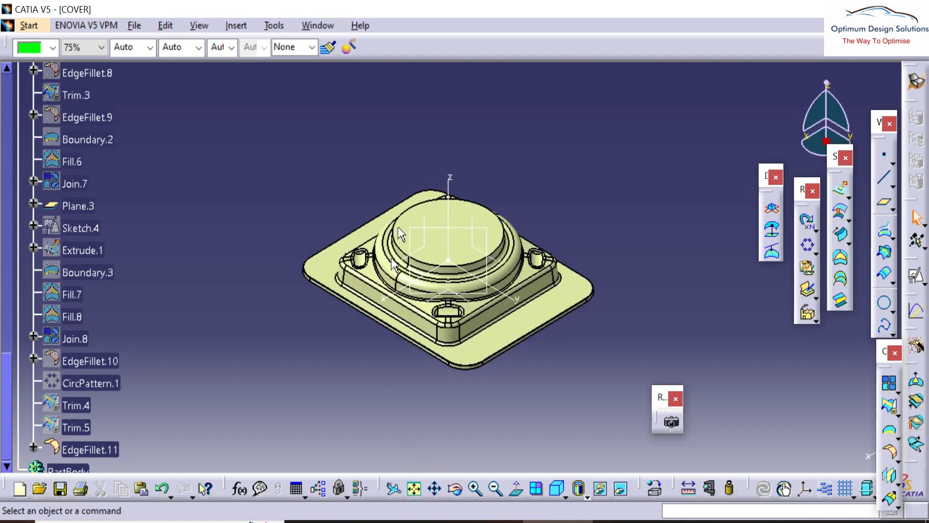
{"action": "right_click", "coordinate": [460, 238]}
{"action": "left_click", "coordinate": [366, 129]}
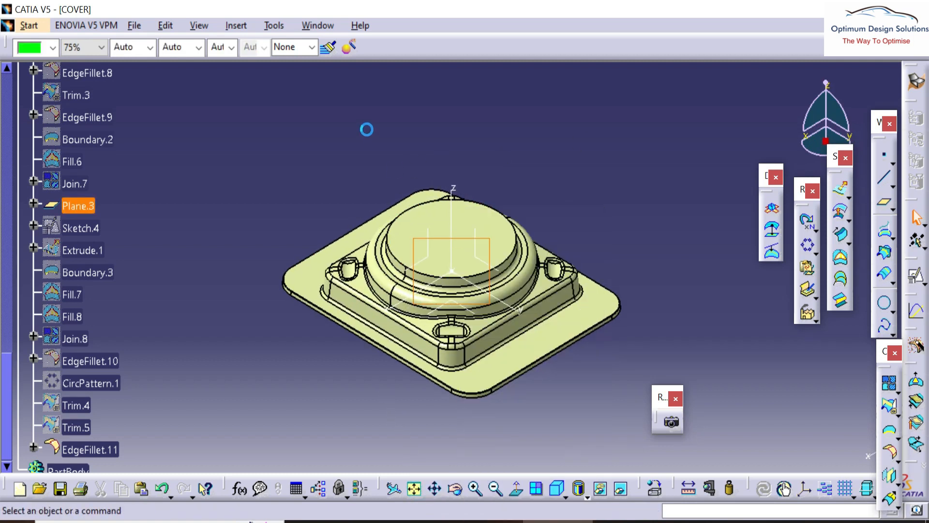
- Collapse the Geometrical Set.1 branch of the tree and insert a new body into the part
{"action": "scroll", "coordinate": [66, 208], "scroll_direction": "up", "scroll_amount": 9}
{"action": "left_click_drag", "start_coordinate": [8, 216], "coordinate": [21, 189]}
{"action": "left_click", "coordinate": [7, 188]}
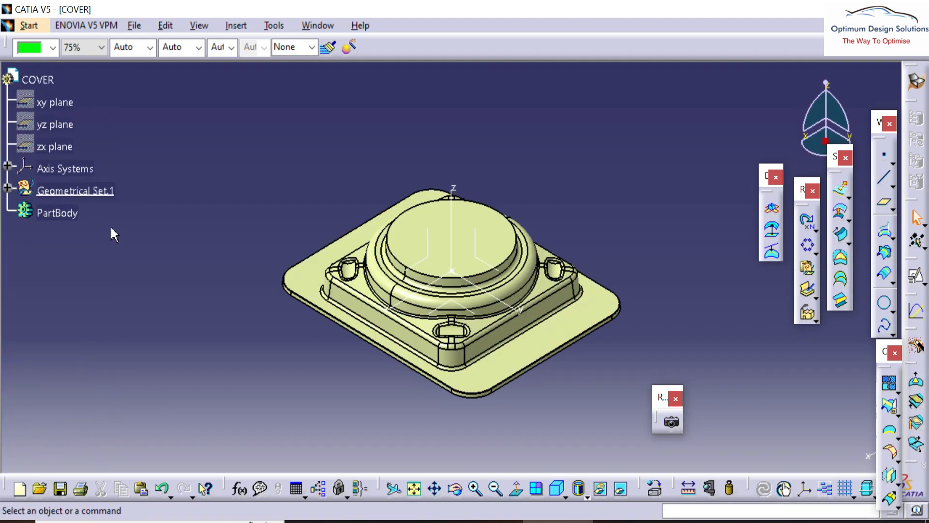
{"action": "key", "text": "alt+i"}
{"action": "left_click", "coordinate": [240, 63]}
- Switch to the Part Design workbench
{"action": "left_click", "coordinate": [28, 25]}
{"action": "mouse_move", "coordinate": [87, 61]}
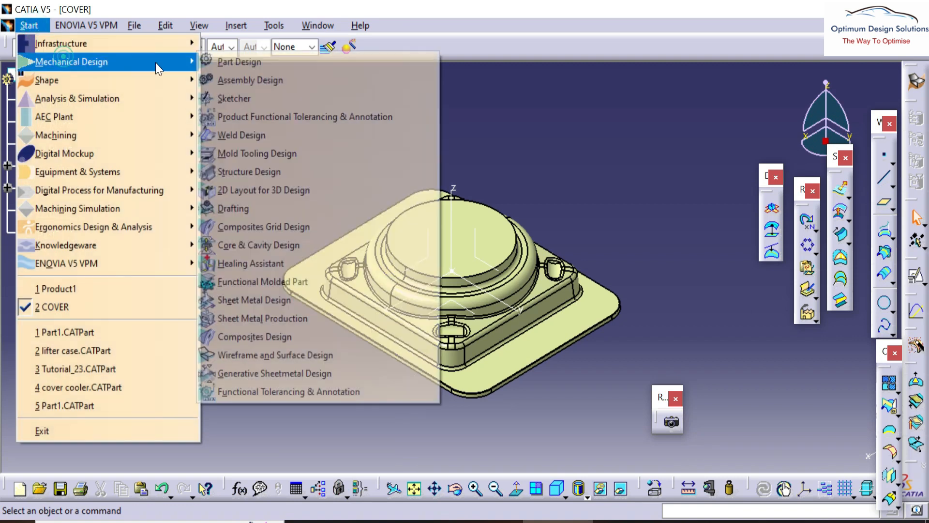
{"action": "left_click", "coordinate": [271, 62]}
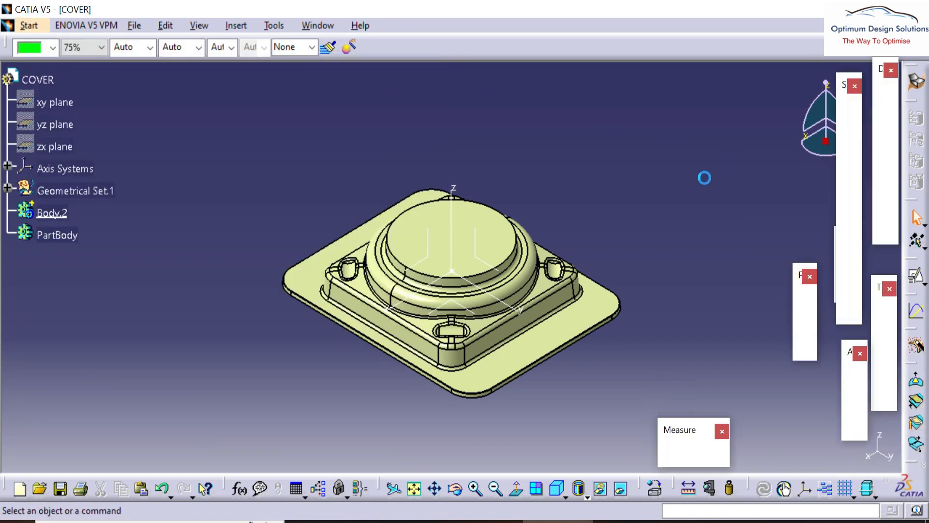
- Rename the new body Body.2 as PLASTIC_COVER_BASIC
{"action": "left_click", "coordinate": [59, 214]}
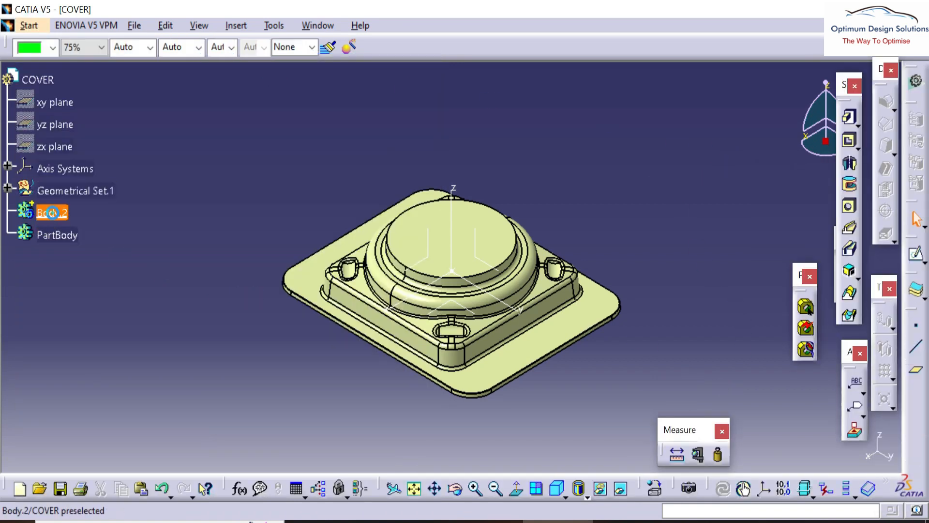
{"action": "key", "text": "alt+Return"}
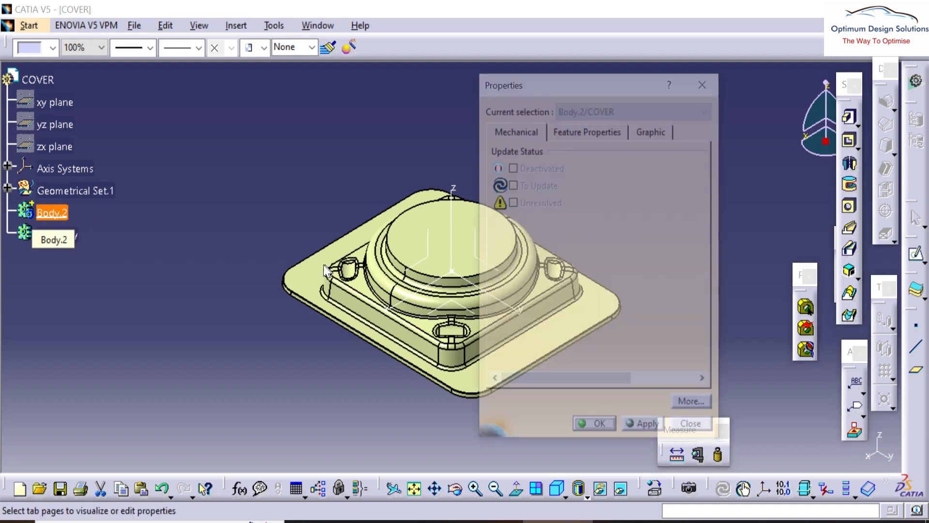
{"action": "left_click", "coordinate": [600, 132]}
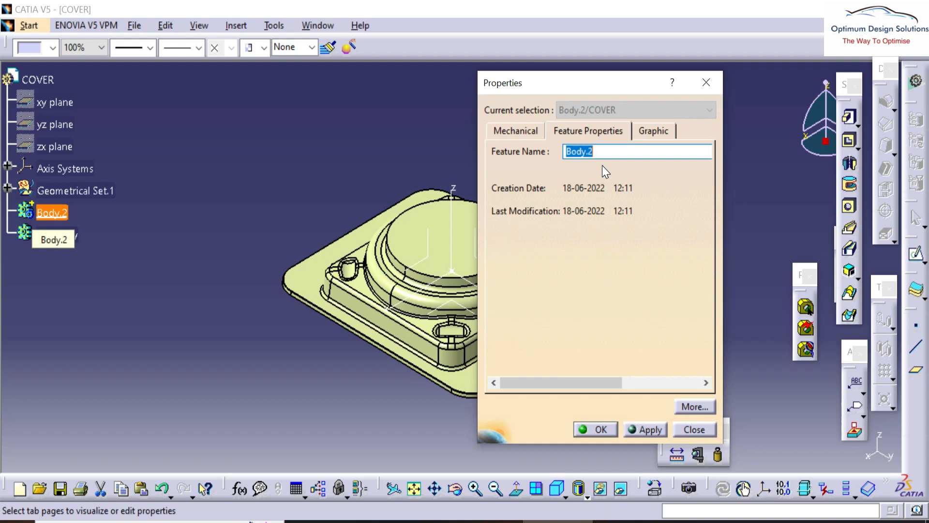
{"action": "type", "text": "PLA"}
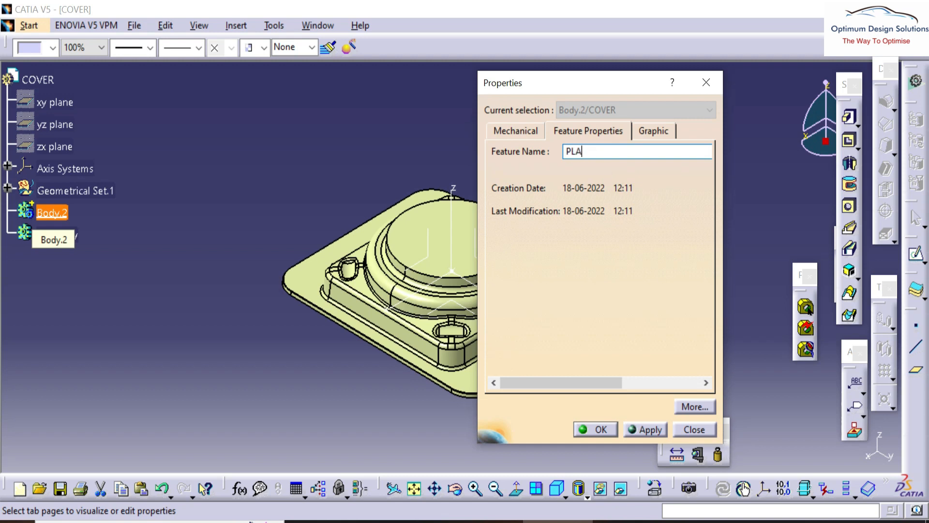
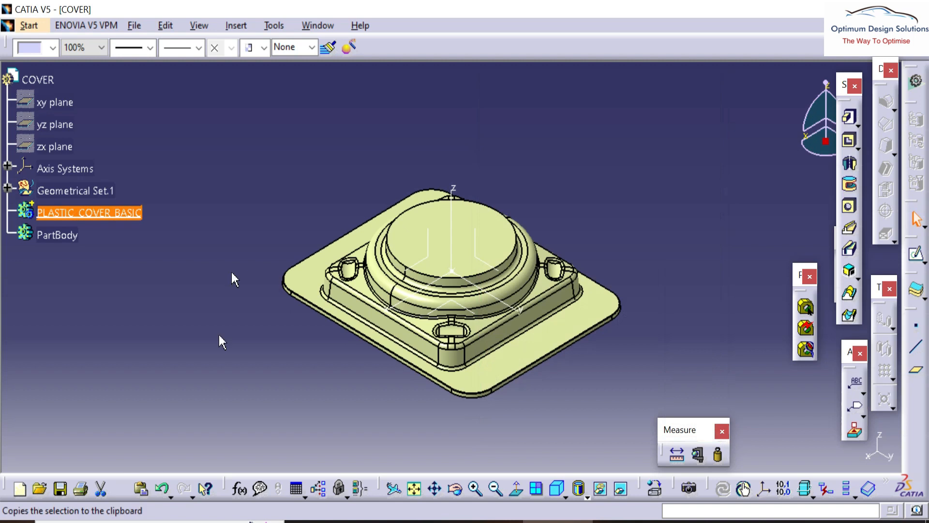
{"action": "left_click", "coordinate": [233, 183]}
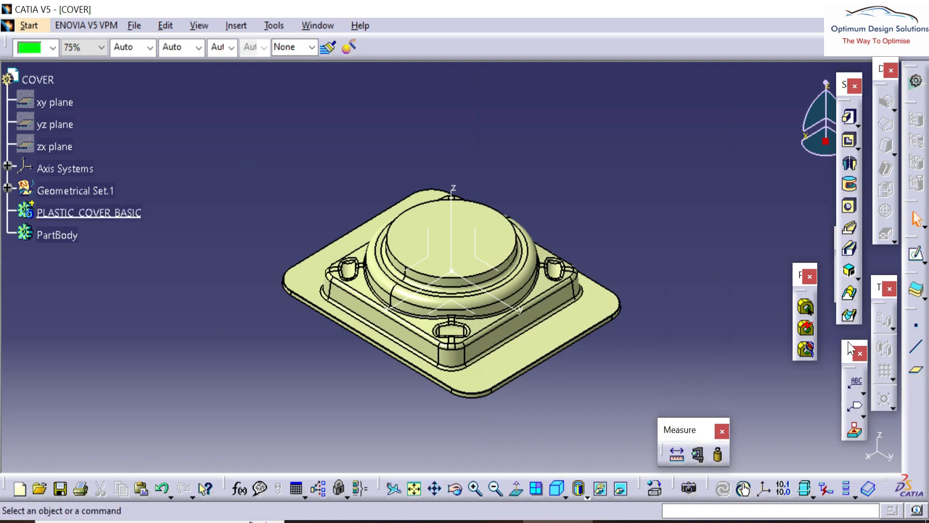
- Turn the finished cover surface EdgeFillet.11 into a solid with Close Surface and hide Geometrical Set.1
{"action": "left_click", "coordinate": [922, 296]}
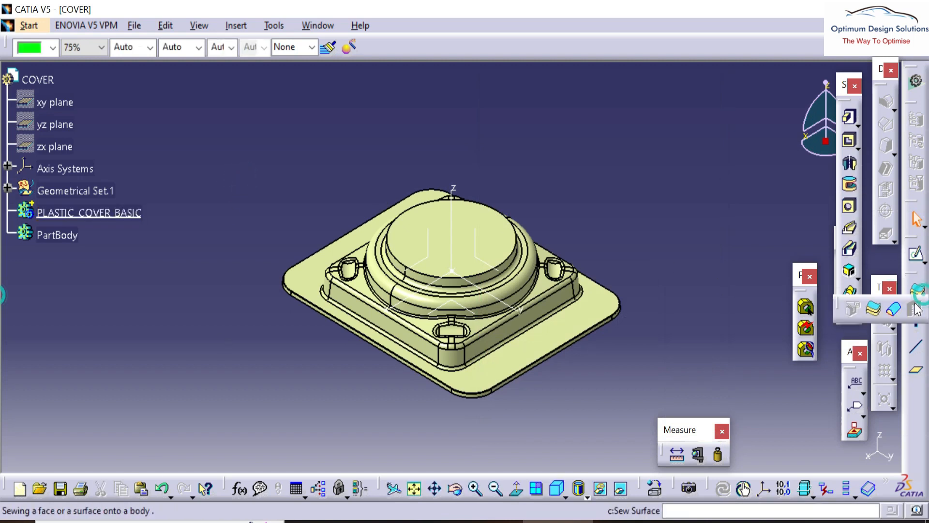
{"action": "left_click", "coordinate": [895, 307]}
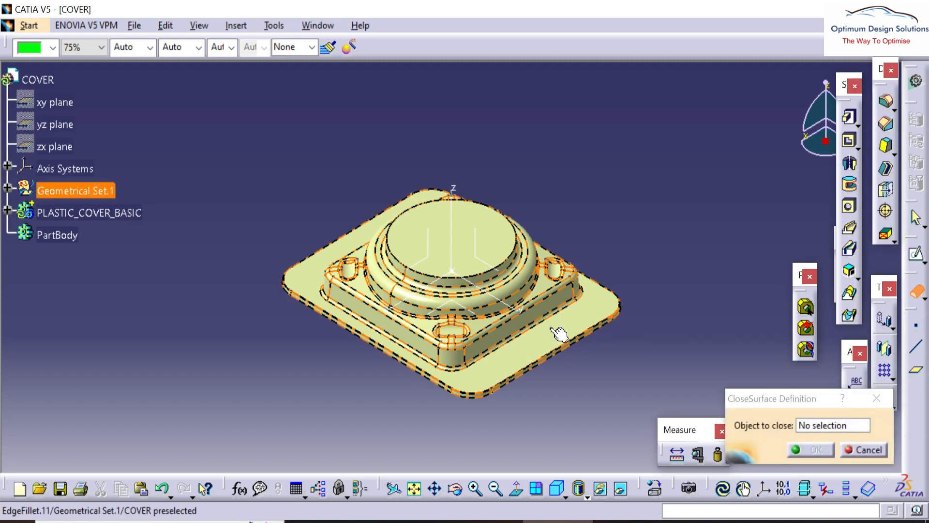
{"action": "left_click", "coordinate": [556, 332]}
{"action": "left_click", "coordinate": [810, 449]}
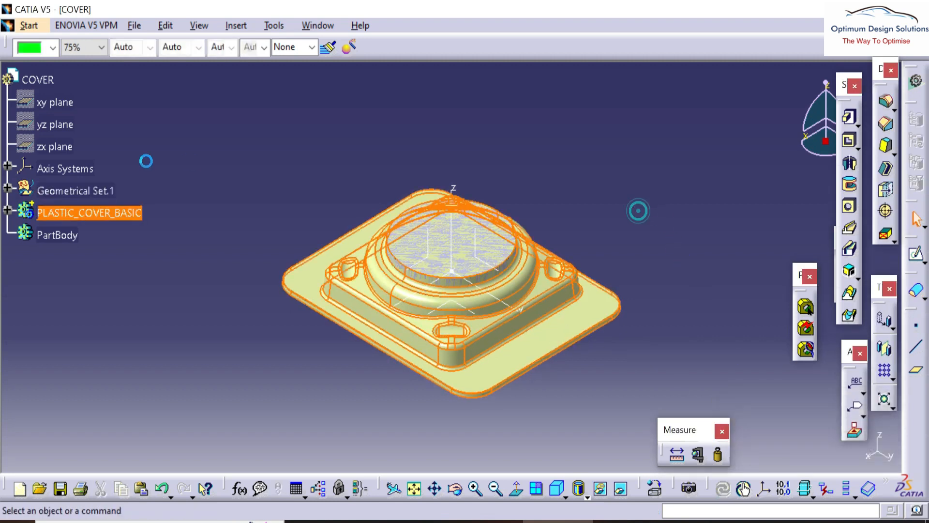
{"action": "right_click", "coordinate": [72, 198]}
{"action": "left_click", "coordinate": [103, 240]}
- Insert another new body after PLASTIC_COVER_BASIC for the next solid
{"action": "middle_click_drag", "start_coordinate": [300, 149], "coordinate": [417, 288]}
{"action": "middle_click_drag", "start_coordinate": [287, 174], "coordinate": [339, 329]}
{"action": "left_click", "coordinate": [236, 25]}
{"action": "left_click", "coordinate": [257, 79]}
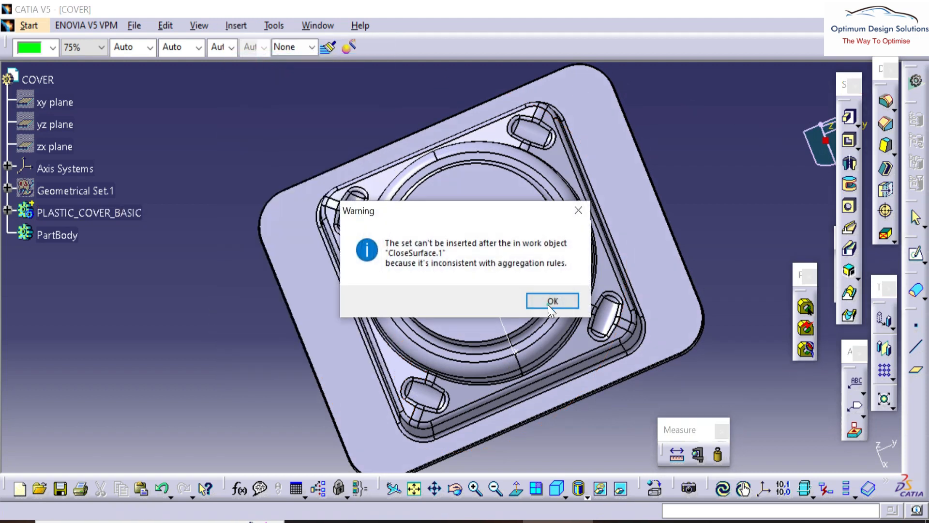
{"action": "left_click", "coordinate": [549, 304]}
- Create a positioned sketch on the YZ plane of the axis system
{"action": "left_click", "coordinate": [923, 261]}
{"action": "left_click", "coordinate": [915, 272]}
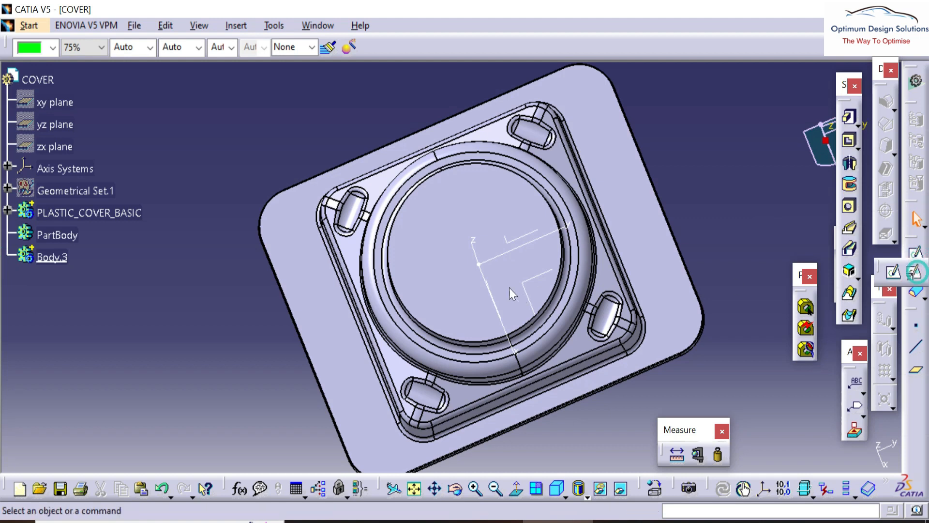
{"action": "middle_click_drag", "start_coordinate": [421, 264], "coordinate": [484, 264]}
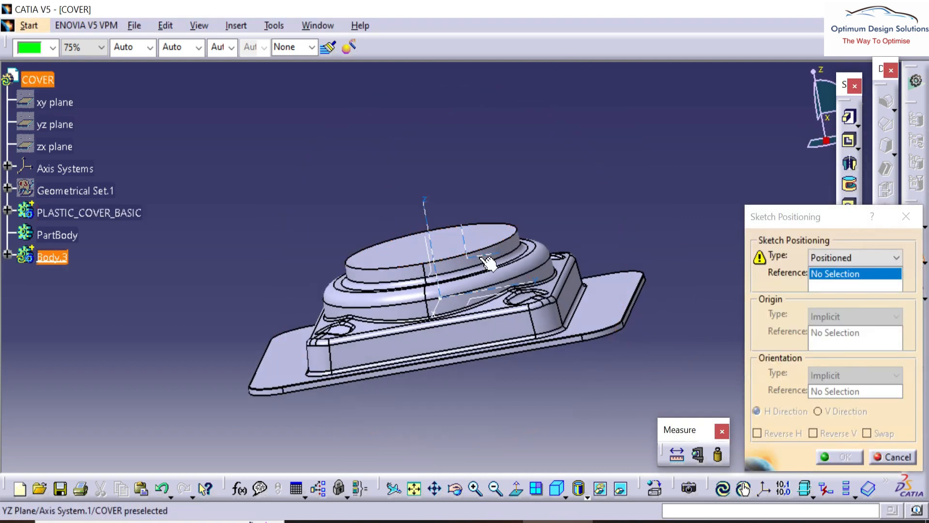
{"action": "left_click", "coordinate": [488, 263]}
{"action": "left_click", "coordinate": [819, 457]}
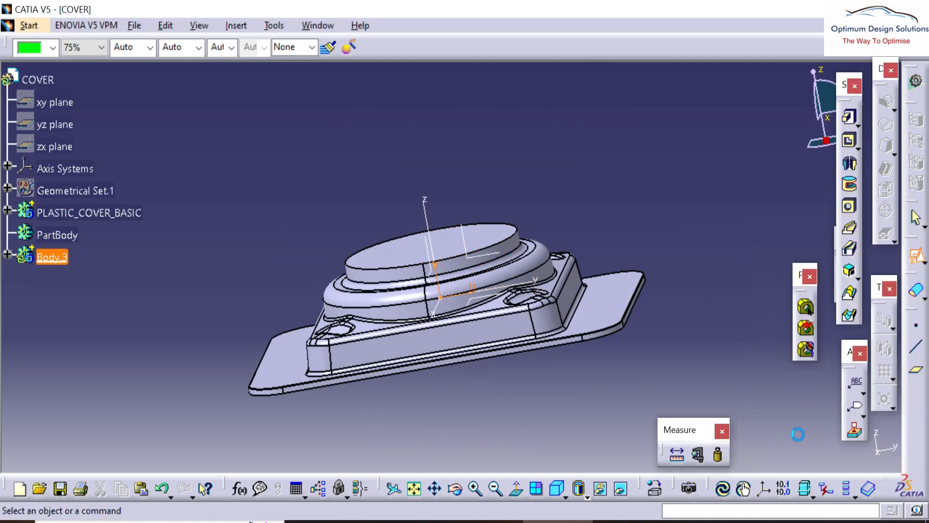
{"action": "mouse_move", "coordinate": [587, 339]}
{"action": "middle_mouse_down"}
{"action": "mouse_move", "coordinate": [584, 289]}
{"action": "mouse_move", "coordinate": [805, 317]}
{"action": "middle_mouse_up"}
{"action": "left_click", "coordinate": [842, 348]}
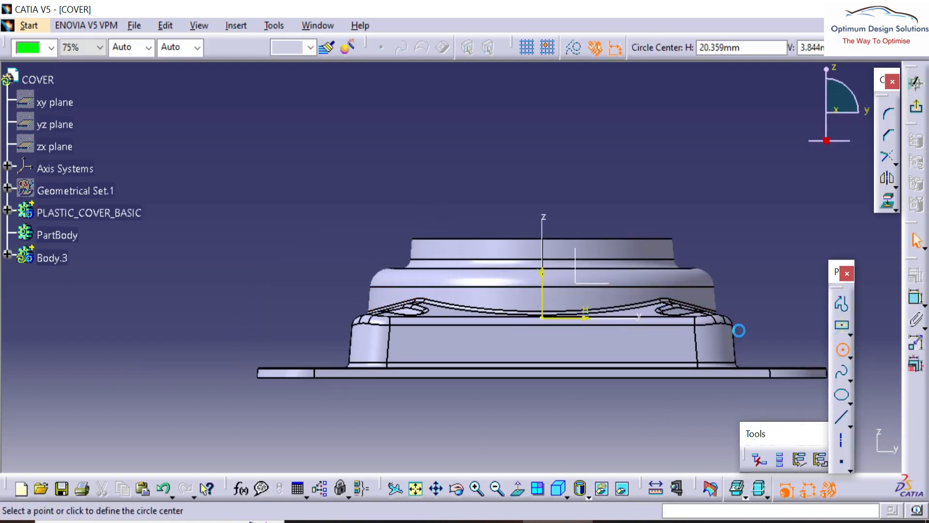
{"action": "left_click", "coordinate": [543, 292]}
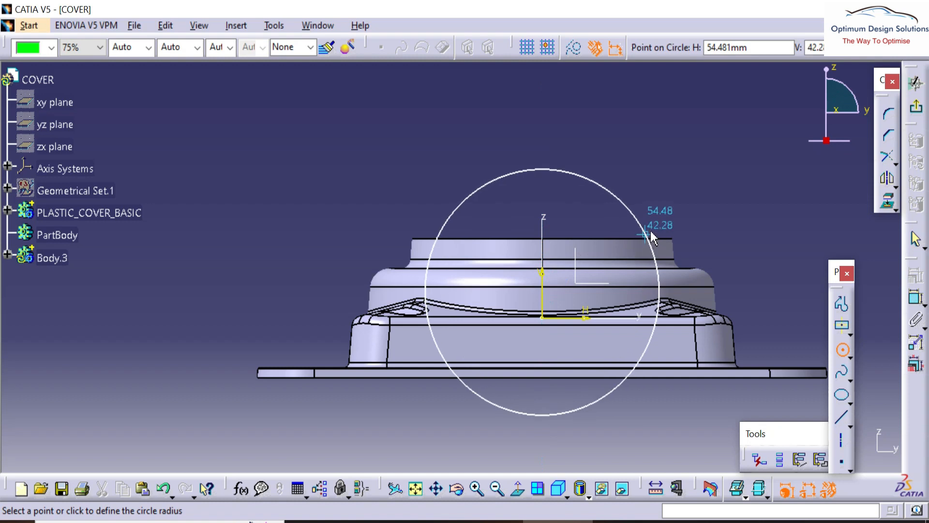
{"action": "key", "text": "Escape"}
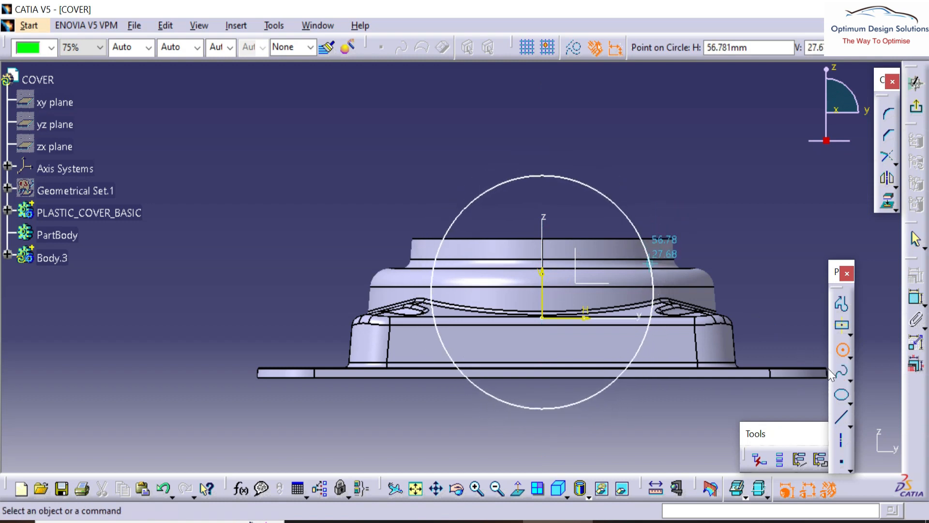
- Sketch a rectangular profile about 63 mm wide and 19 mm high, starting from the vertical axis at the cover's uppermost tier
{"action": "left_click", "coordinate": [844, 308]}
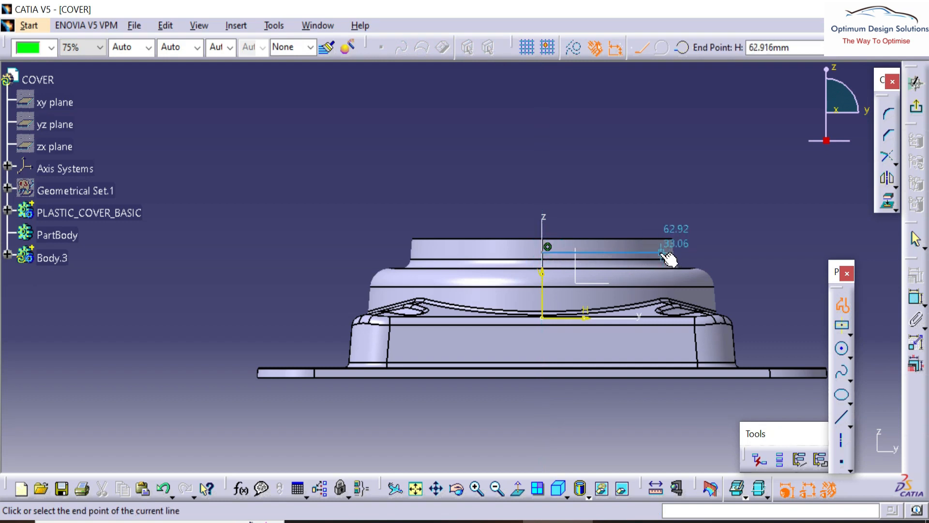
{"action": "left_click", "coordinate": [663, 214]}
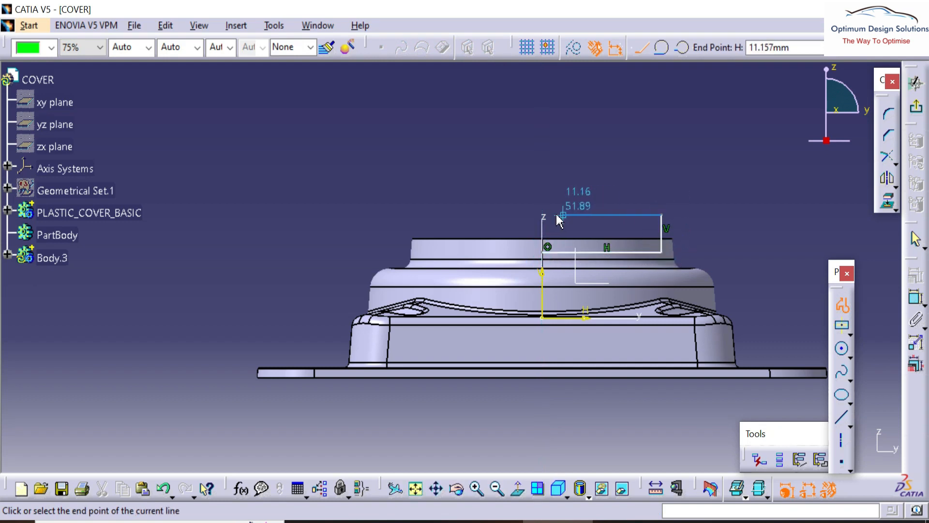
{"action": "left_click", "coordinate": [543, 254]}
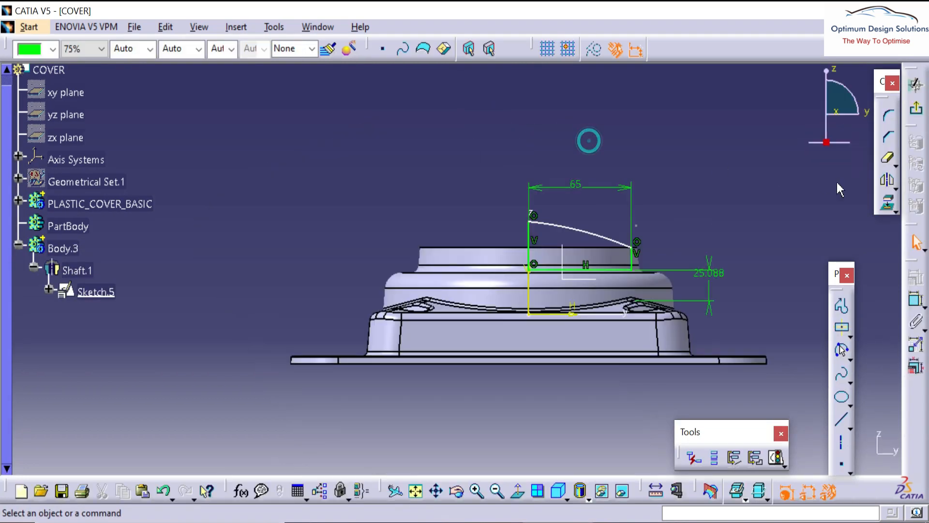
- Dimension the dome profile's vertical edge on the axis, set it to 35 mm and exit the sketch
{"action": "left_click", "coordinate": [916, 299]}
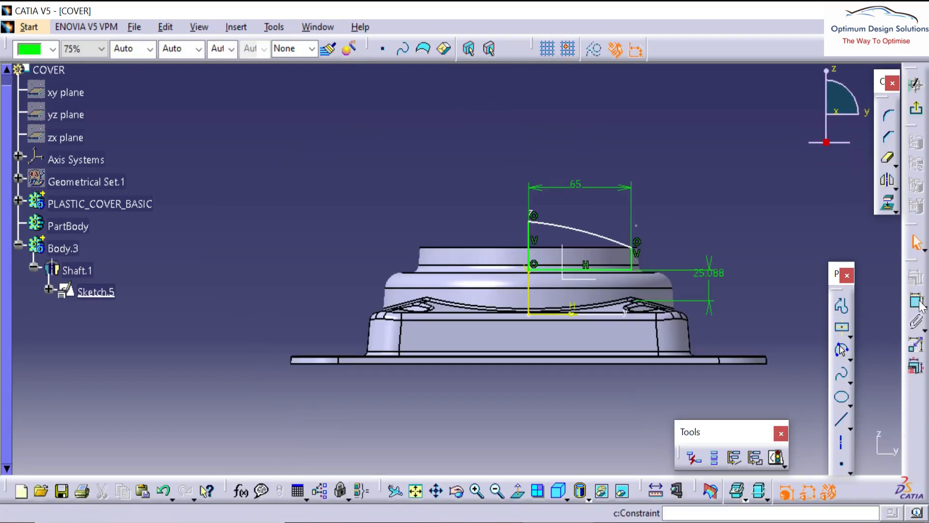
{"action": "left_click", "coordinate": [530, 238]}
{"action": "left_click", "coordinate": [487, 216]}
{"action": "double_click", "coordinate": [489, 215]}
{"action": "type", "text": "3"}
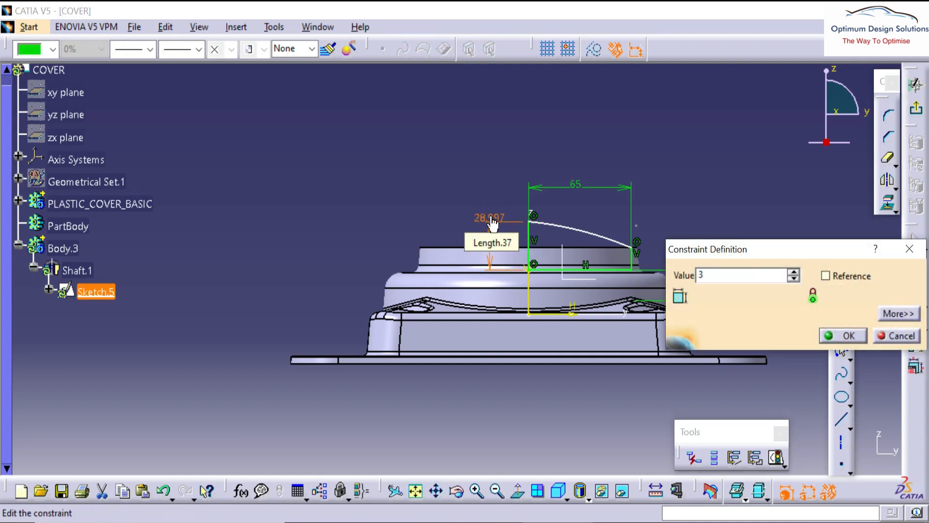
{"action": "type", "text": "5"}
{"action": "key", "text": "Return"}
{"action": "left_click", "coordinate": [743, 153]}
{"action": "left_click", "coordinate": [915, 85]}
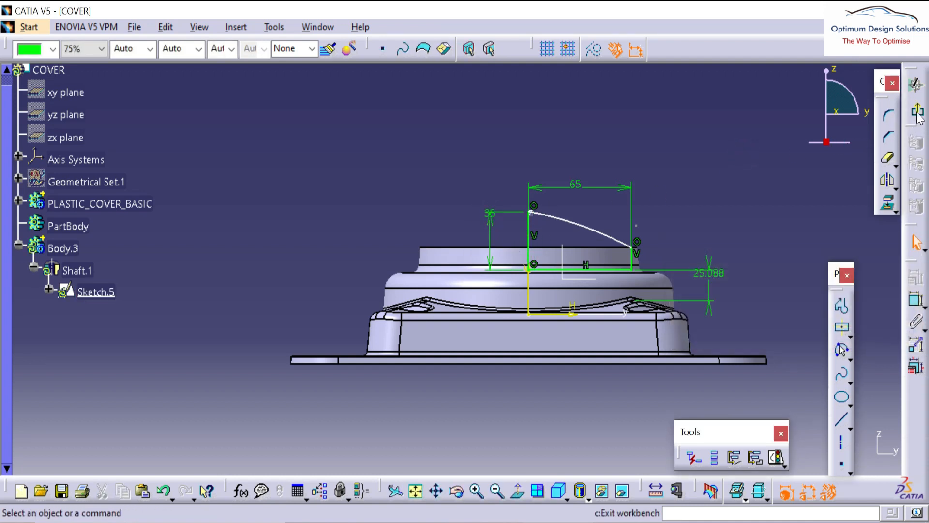
- Insert a new body and create a positioned sketch on the XY plane of the axis system
{"action": "mouse_move", "coordinate": [535, 130]}
{"action": "middle_mouse_down"}
{"action": "mouse_move", "coordinate": [535, 176]}
{"action": "mouse_move", "coordinate": [594, 226]}
{"action": "mouse_move", "coordinate": [429, 129]}
{"action": "mouse_move", "coordinate": [637, 209]}
{"action": "mouse_move", "coordinate": [604, 203]}
{"action": "middle_mouse_up"}
{"action": "left_click", "coordinate": [214, 143]}
{"action": "key", "text": "alt+i"}
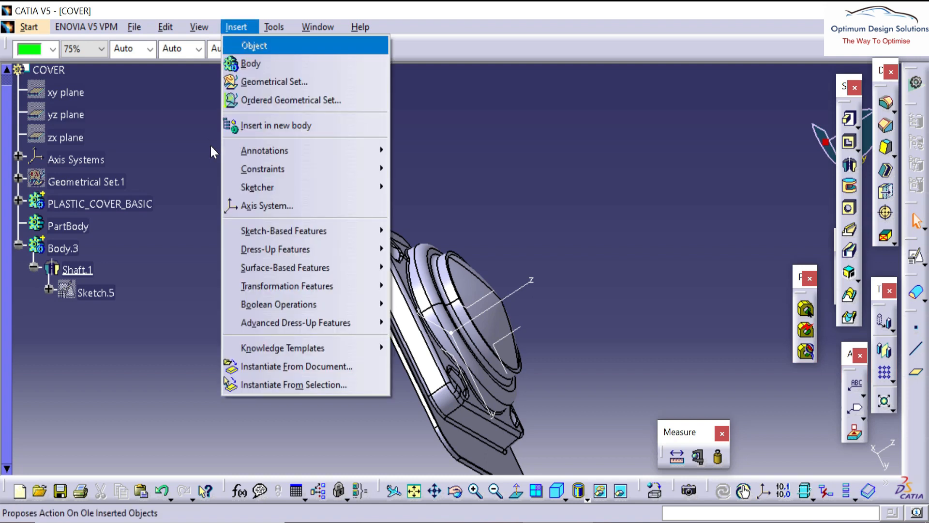
{"action": "key", "text": "g"}
{"action": "left_click", "coordinate": [590, 305]}
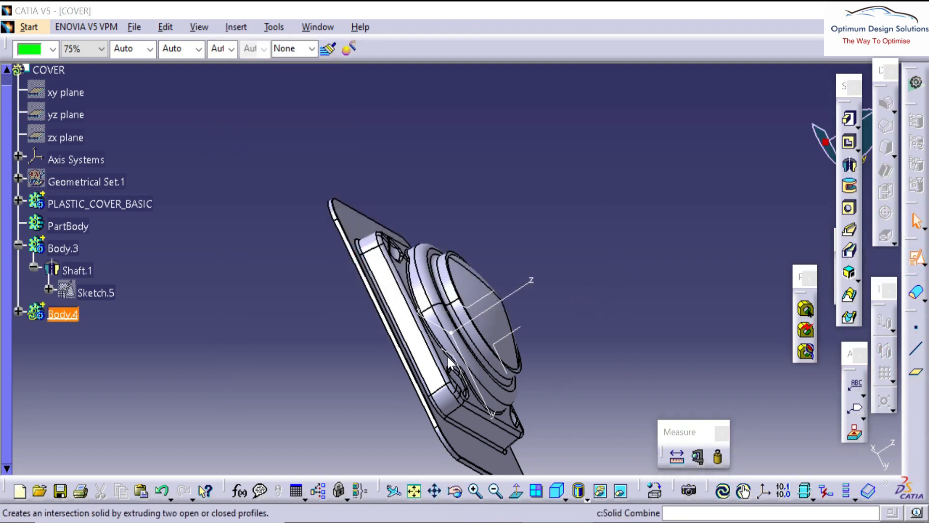
{"action": "middle_click_drag", "start_coordinate": [482, 312], "coordinate": [393, 347]}
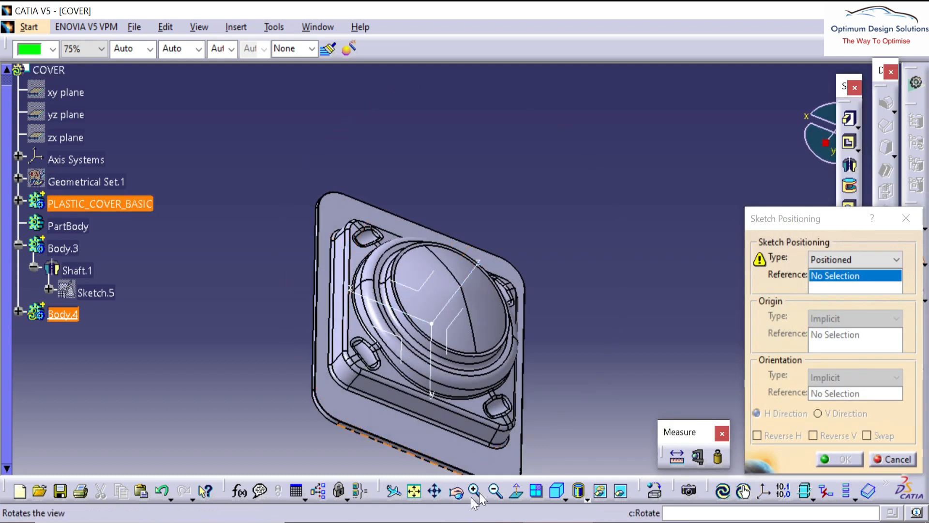
{"action": "left_click", "coordinate": [381, 336]}
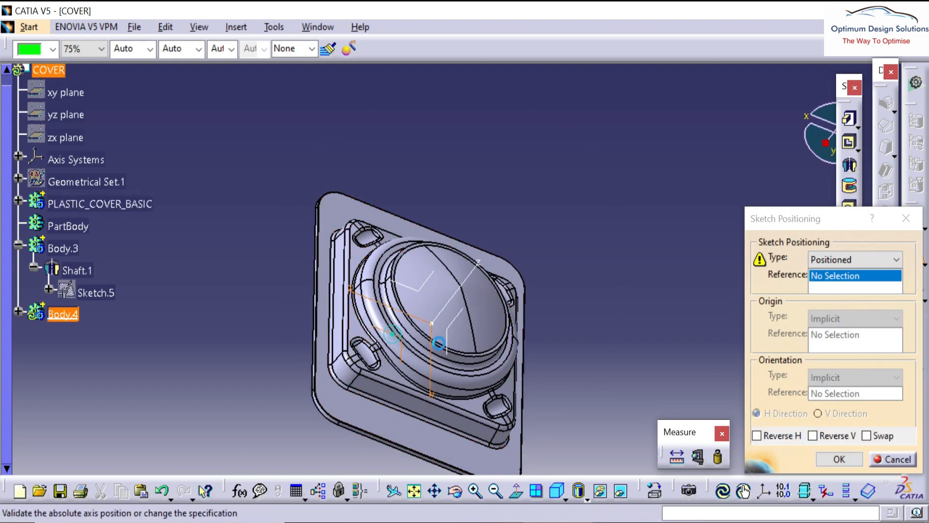
{"action": "left_click", "coordinate": [839, 458]}
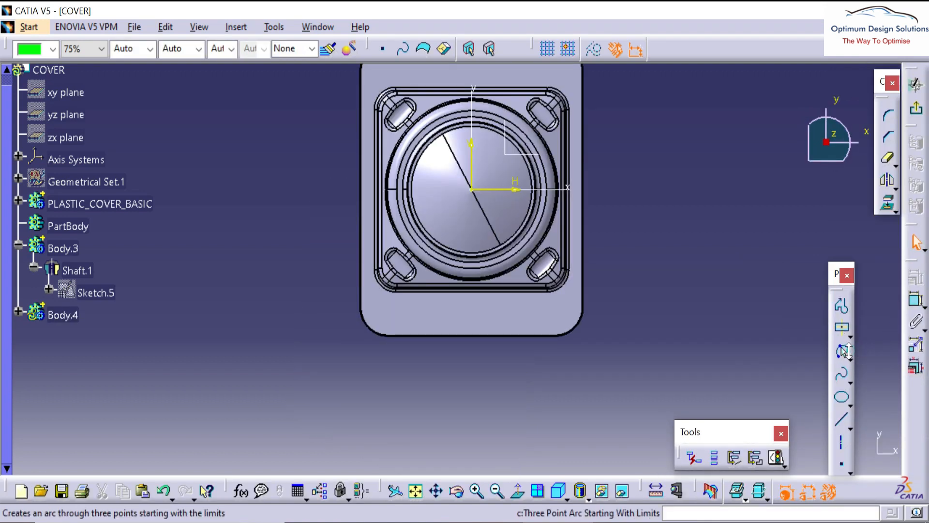
- Sketch a circle centred on the sketch origin, about 115 mm in diameter
{"action": "left_click", "coordinate": [846, 353]}
{"action": "left_click", "coordinate": [793, 366]}
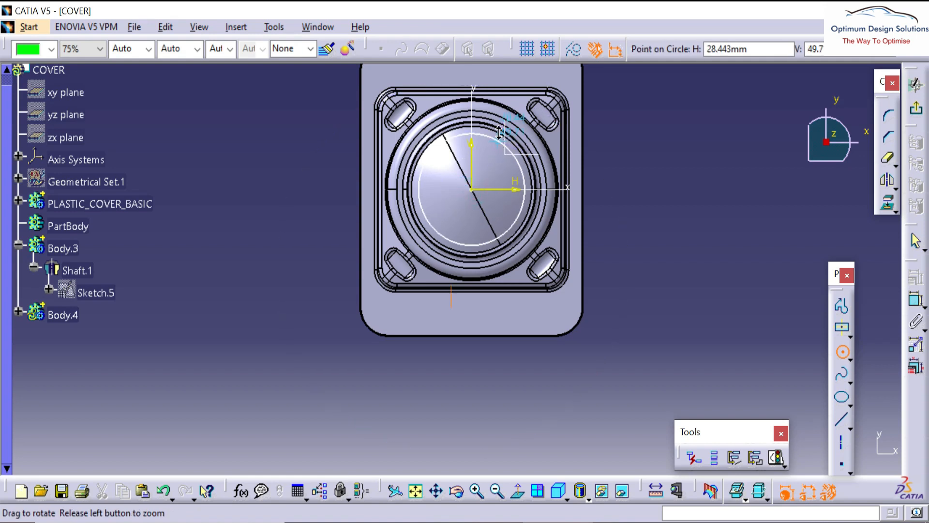
{"action": "middle_click_drag", "start_coordinate": [499, 133], "coordinate": [500, 92]}
{"action": "middle_click_drag", "start_coordinate": [523, 227], "coordinate": [519, 387]}
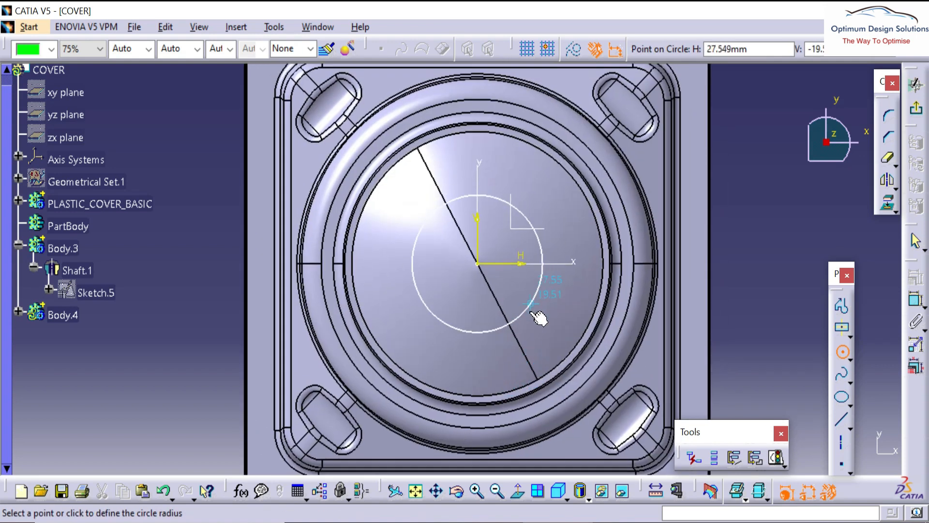
{"action": "left_click", "coordinate": [553, 350]}
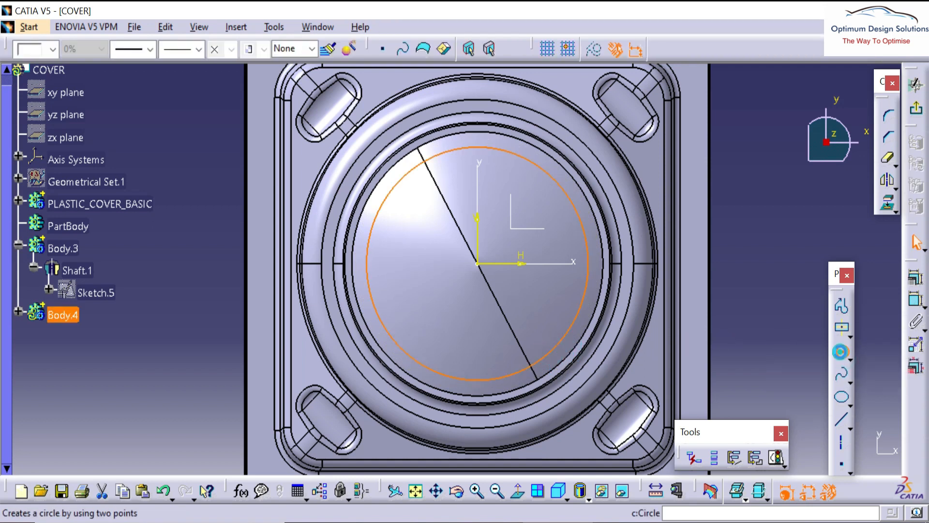
- Sketch two smaller circles concentric with the first, about 88 mm and 46 mm in diameter
{"action": "left_click", "coordinate": [841, 352]}
{"action": "left_click", "coordinate": [478, 265]}
{"action": "left_click", "coordinate": [841, 353]}
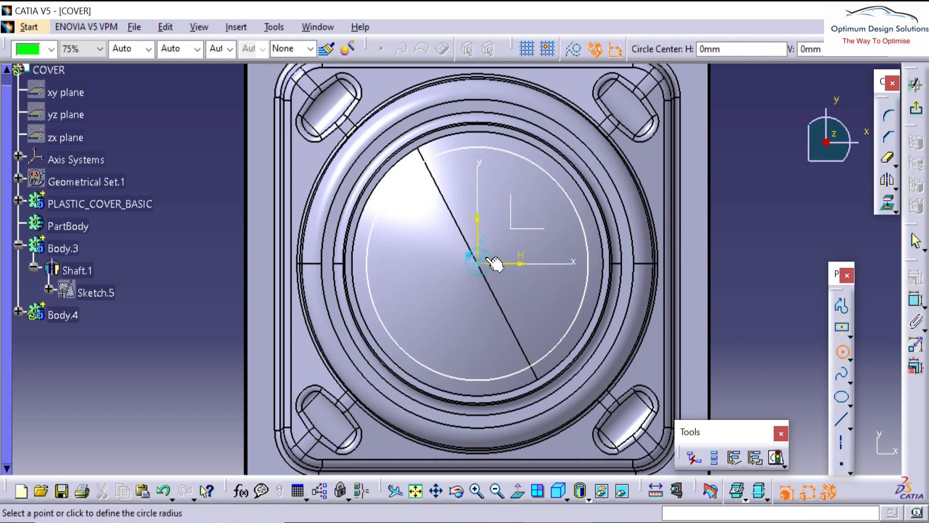
{"action": "left_click", "coordinate": [543, 212]}
{"action": "left_click", "coordinate": [477, 264]}
{"action": "left_click", "coordinate": [849, 359]}
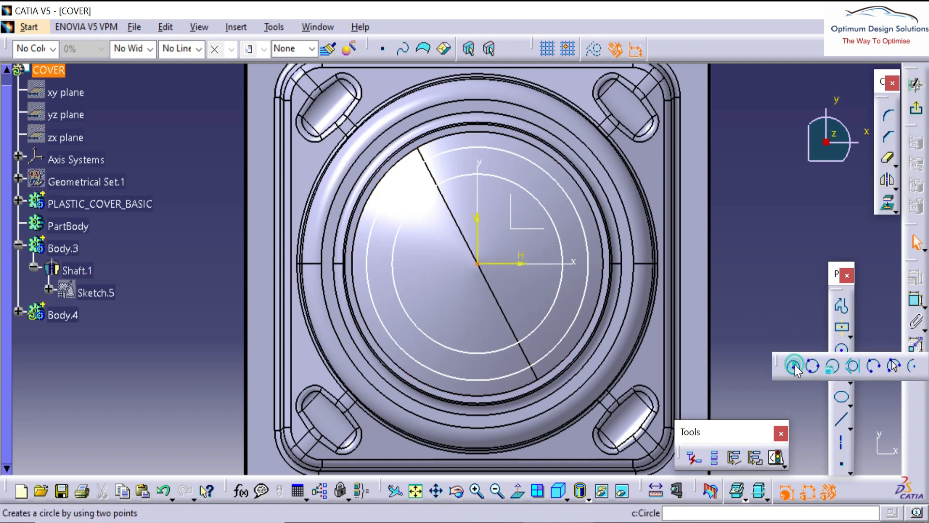
{"action": "left_click", "coordinate": [796, 366]}
{"action": "left_click", "coordinate": [479, 265]}
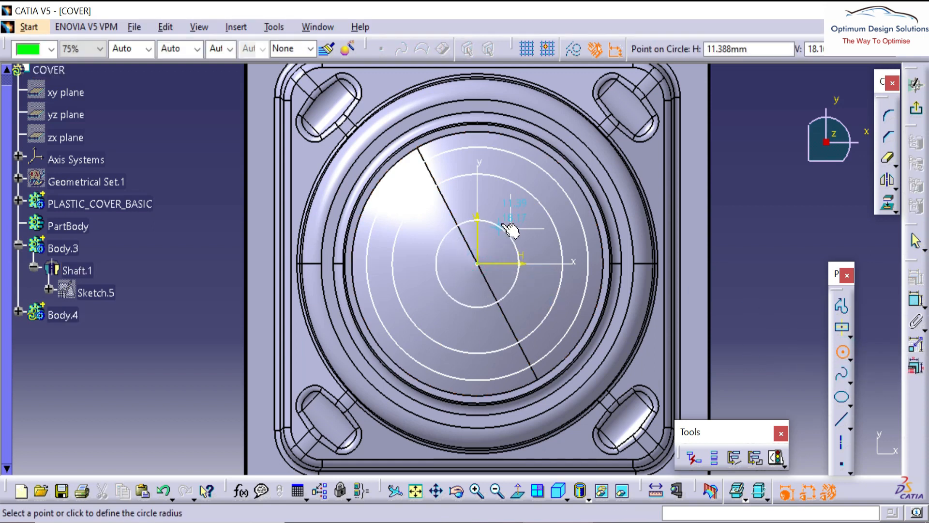
{"action": "left_click", "coordinate": [506, 229]}
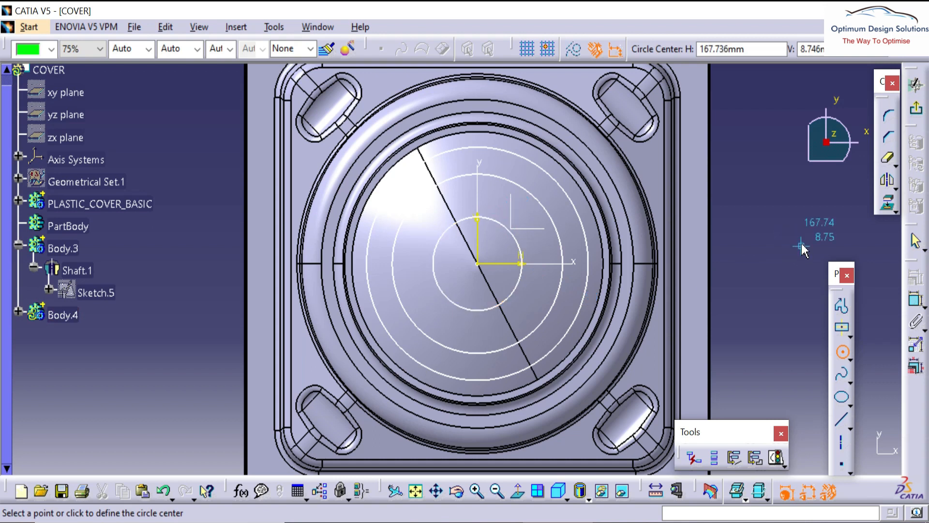
{"action": "key", "text": "Escape"}
- Add a diameter dimension to each of the three concentric circles
{"action": "left_click", "coordinate": [907, 301]}
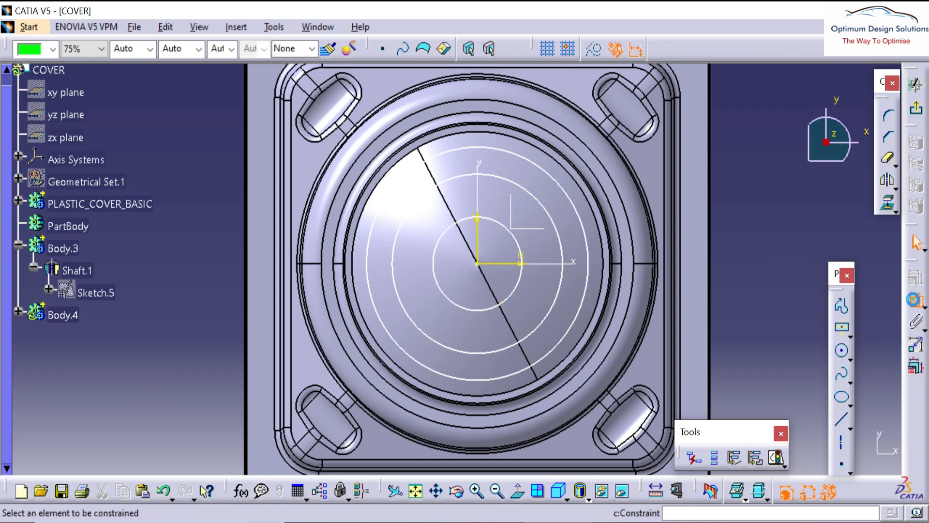
{"action": "left_click", "coordinate": [508, 303]}
{"action": "left_click", "coordinate": [754, 332]}
{"action": "left_click", "coordinate": [543, 321]}
{"action": "left_click", "coordinate": [755, 203]}
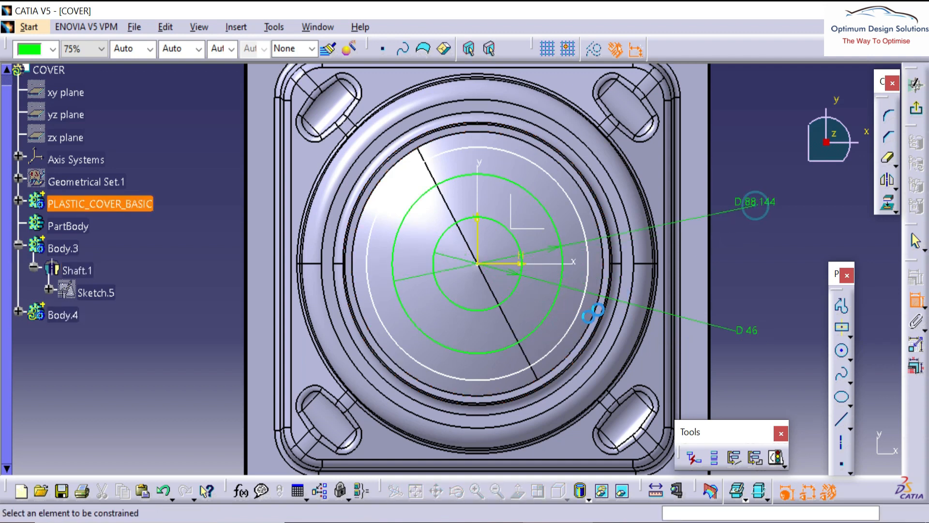
{"action": "left_click", "coordinate": [580, 310]}
{"action": "left_click", "coordinate": [764, 253]}
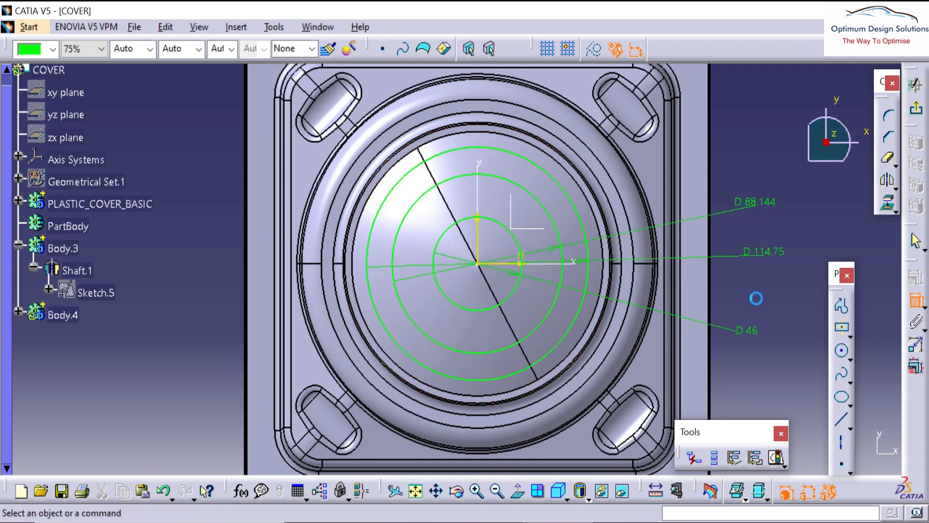
- Set the 46 mm circle's diameter to 35 mm, the 114.75 mm circle's to 70 mm and the 88.144 mm circle's to 120 mm
{"action": "double_click", "coordinate": [746, 332]}
{"action": "type", "text": "30"}
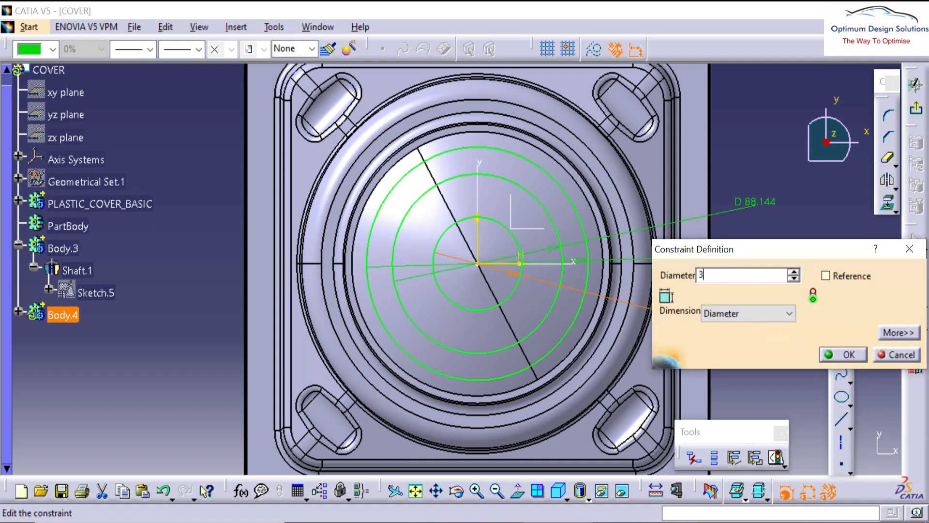
{"action": "key", "text": "Return"}
{"action": "double_click", "coordinate": [766, 251]}
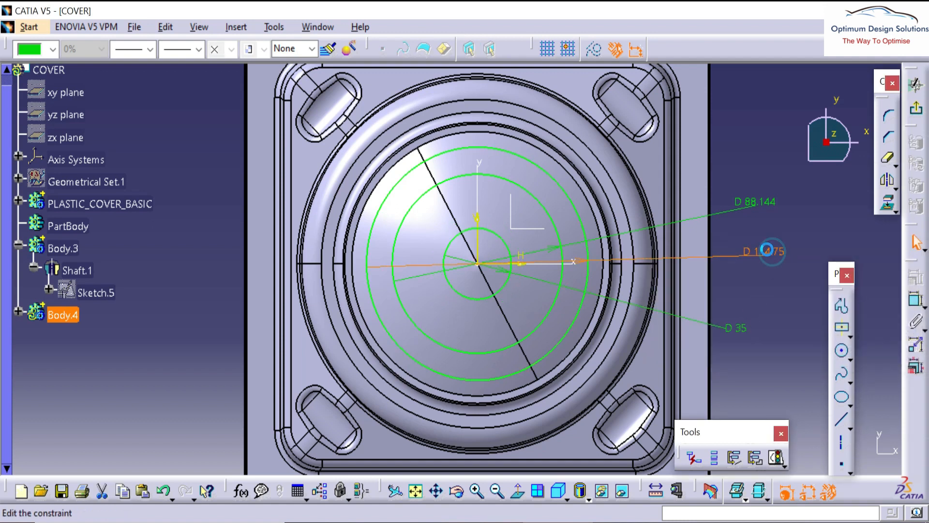
{"action": "type", "text": "70mm"}
{"action": "key", "text": "Return"}
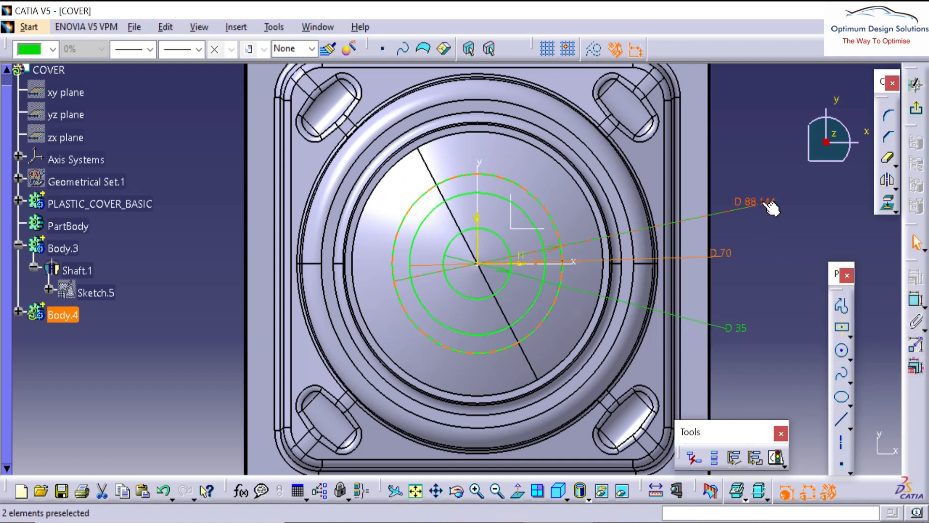
{"action": "double_click", "coordinate": [769, 203]}
{"action": "type", "text": "120mm"}
{"action": "key", "text": "Return"}
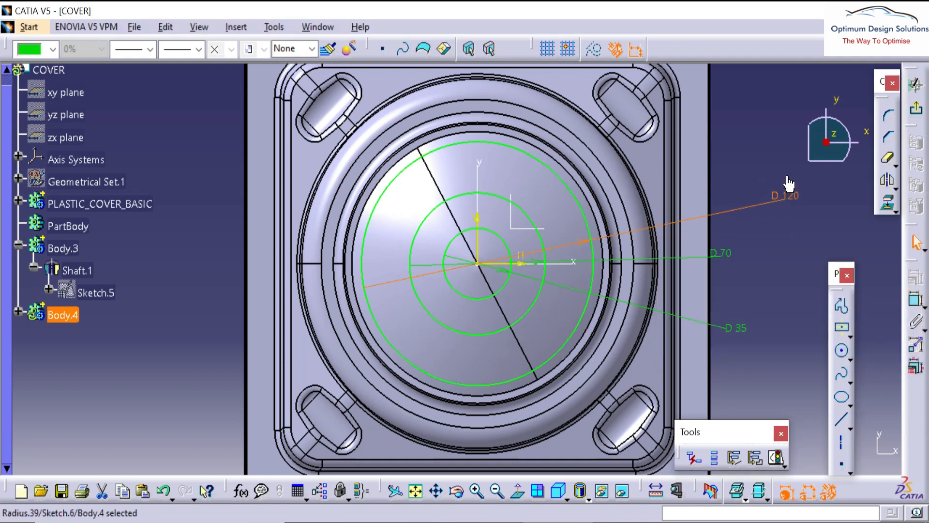
- Add a fourth concentric circle at the origin, set its diameter to 100 mm and exit the sketch
{"action": "left_click", "coordinate": [847, 349]}
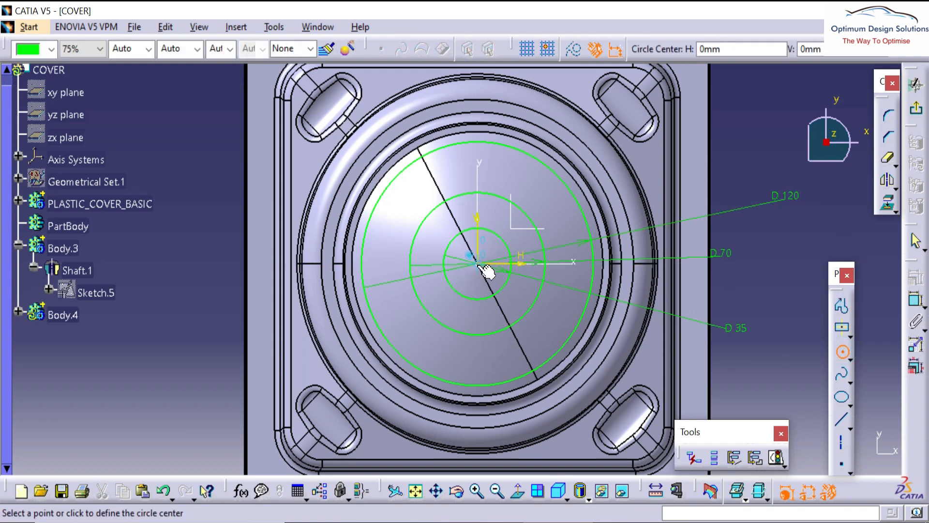
{"action": "left_click", "coordinate": [525, 190]}
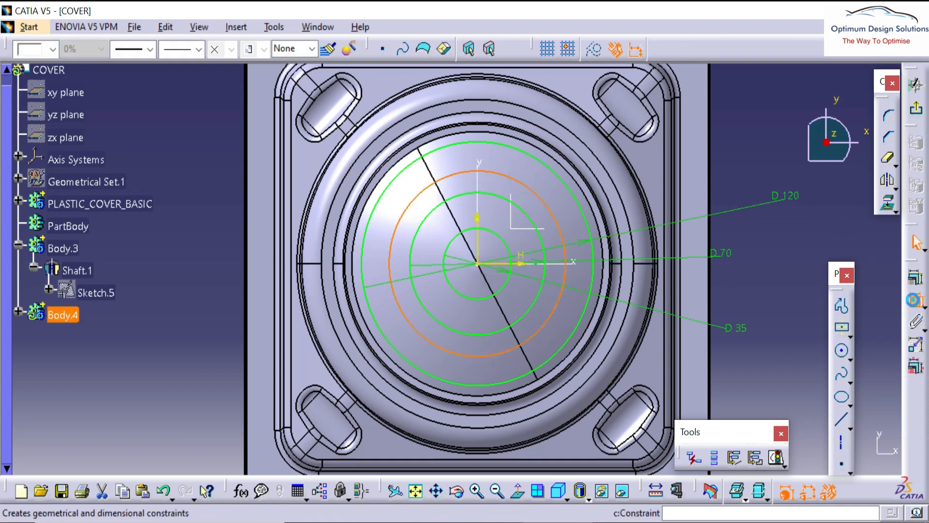
{"action": "left_click", "coordinate": [915, 299]}
{"action": "left_click", "coordinate": [791, 285]}
{"action": "double_click", "coordinate": [792, 283]}
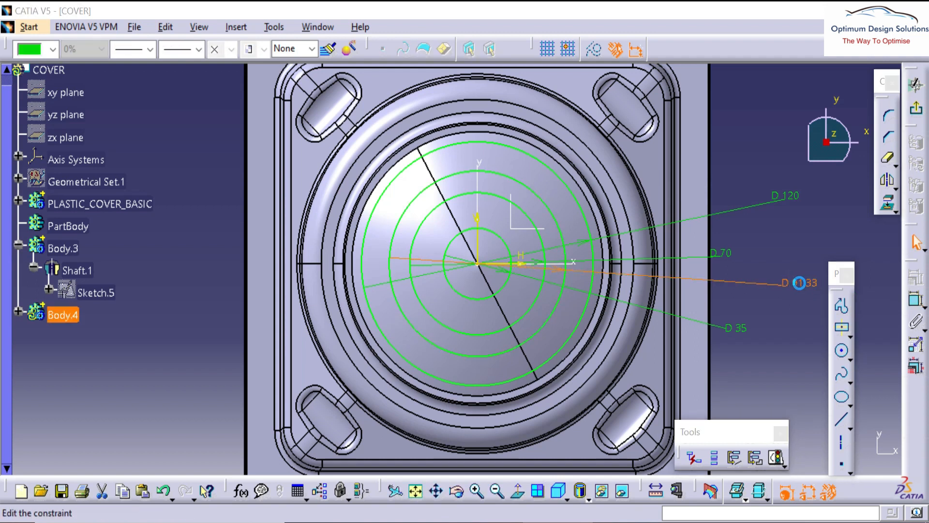
{"action": "key", "text": "Return"}
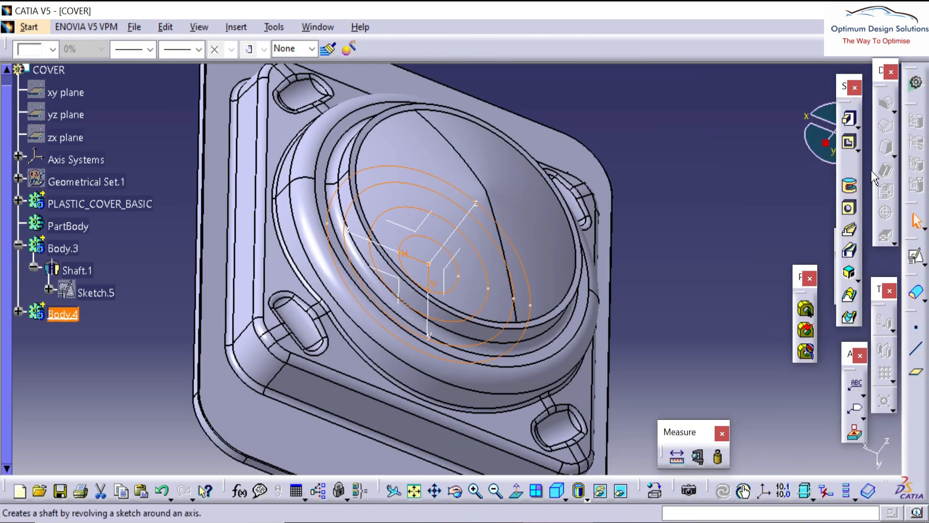
- Pad the four circles as thick rings with a 64 mm first limit, -23 mm second limit and 1.5 mm Thickness1
{"action": "left_click", "coordinate": [848, 118]}
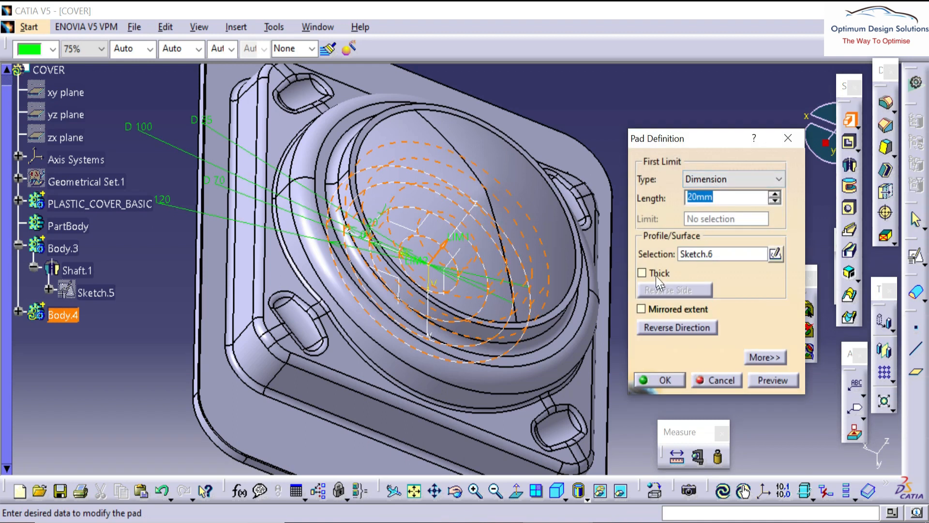
{"action": "left_click", "coordinate": [655, 276]}
{"action": "middle_click_drag", "start_coordinate": [388, 278], "coordinate": [481, 237]}
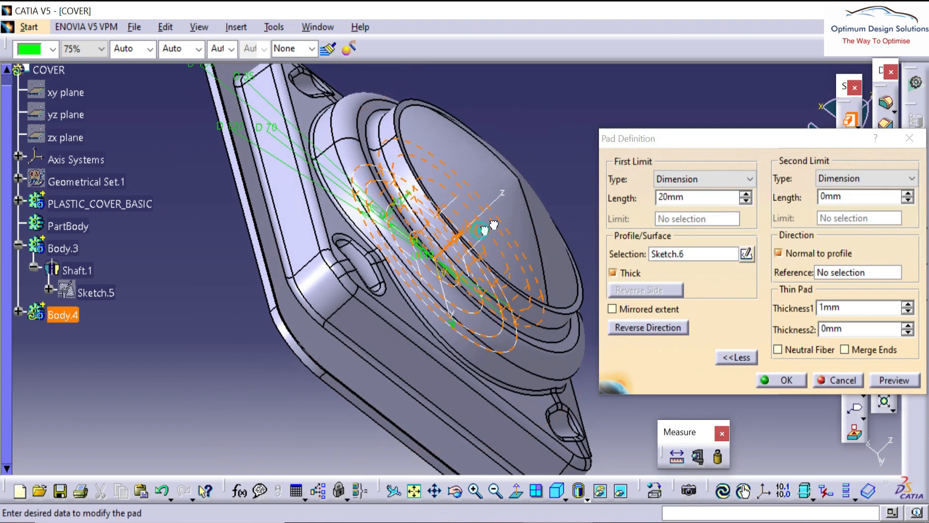
{"action": "middle_click_drag", "start_coordinate": [494, 223], "coordinate": [507, 133]}
{"action": "left_click_drag", "start_coordinate": [523, 151], "coordinate": [527, 144]}
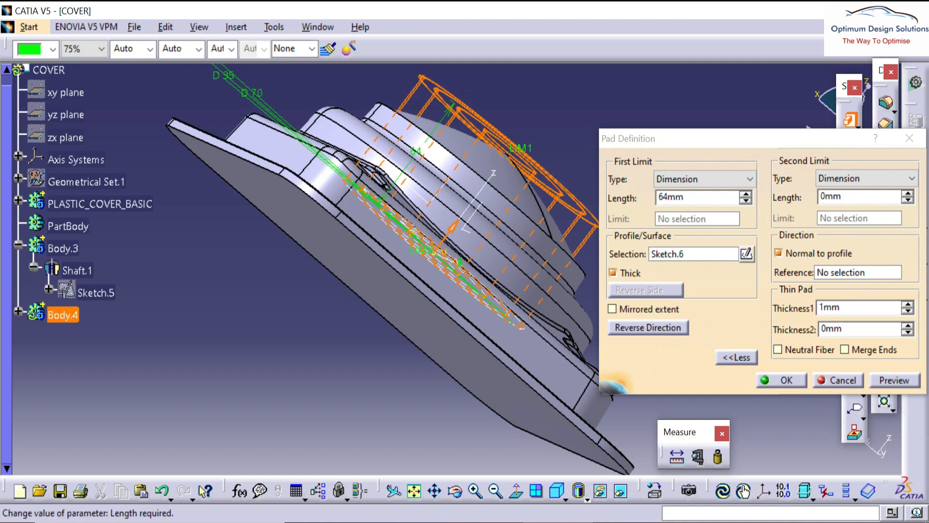
{"action": "left_click", "coordinate": [908, 200]}
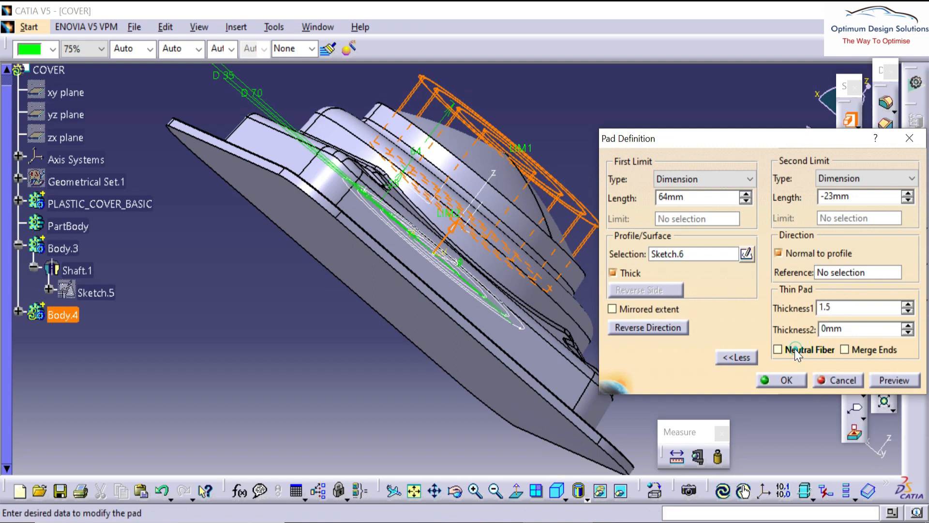
{"action": "left_click", "coordinate": [778, 379]}
- Hide the PLASTIC_COVER_BASIC body and make Body.4 the in-work object
{"action": "middle_click_drag", "start_coordinate": [680, 230], "coordinate": [586, 222]}
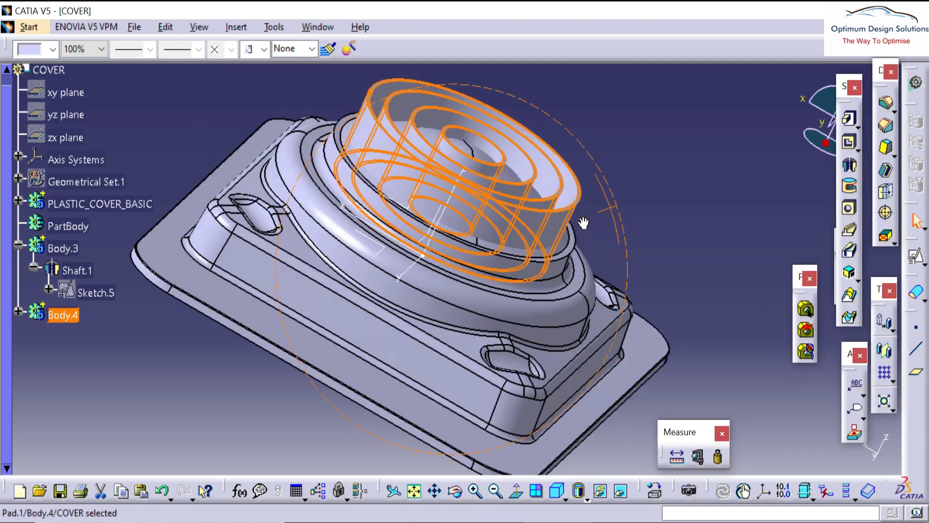
{"action": "left_click", "coordinate": [71, 206]}
{"action": "right_click", "coordinate": [70, 205]}
{"action": "key", "text": "h"}
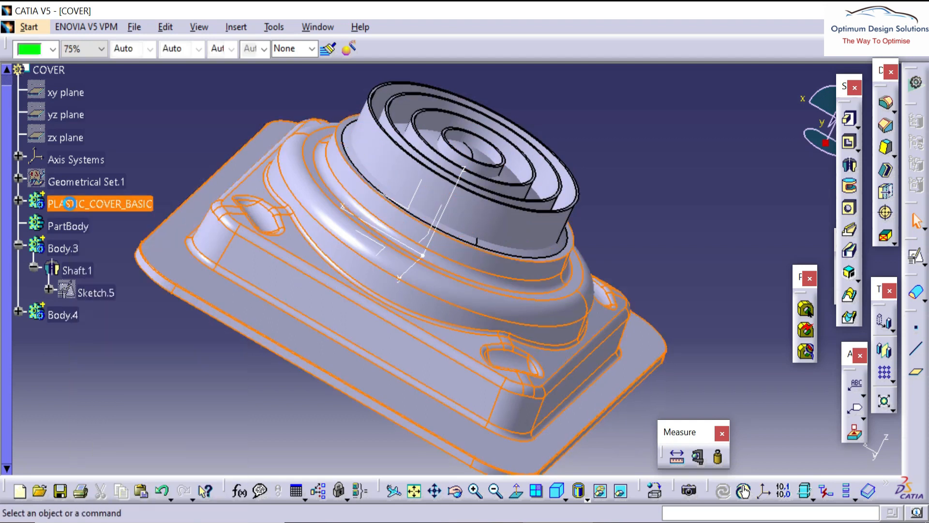
{"action": "middle_click_drag", "start_coordinate": [456, 229], "coordinate": [458, 272]}
{"action": "middle_click_drag", "start_coordinate": [479, 208], "coordinate": [662, 234]}
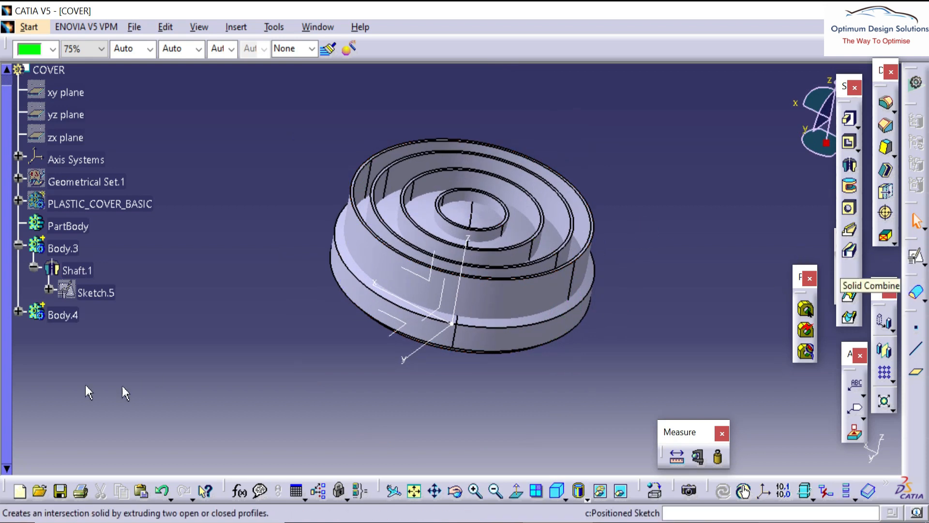
{"action": "right_click", "coordinate": [63, 314]}
{"action": "left_click", "coordinate": [140, 318]}
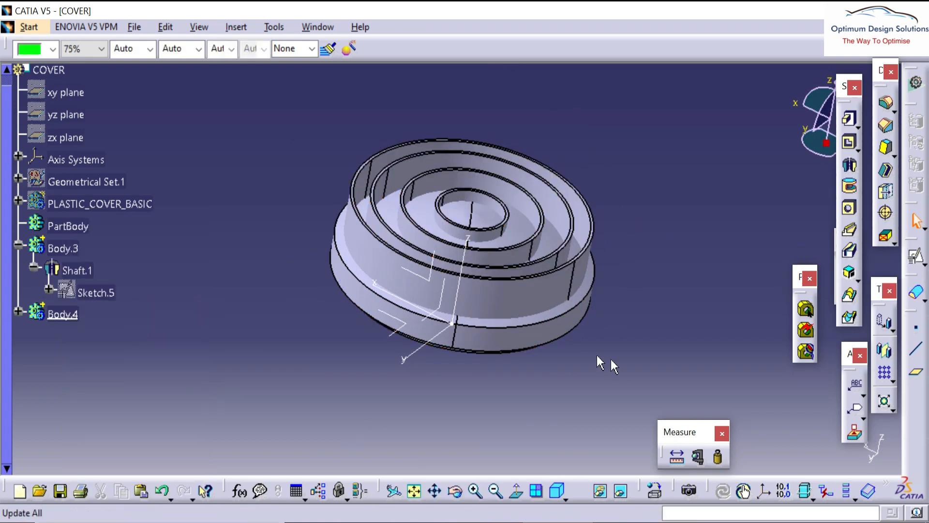
{"action": "middle_click_drag", "start_coordinate": [508, 232], "coordinate": [487, 311]}
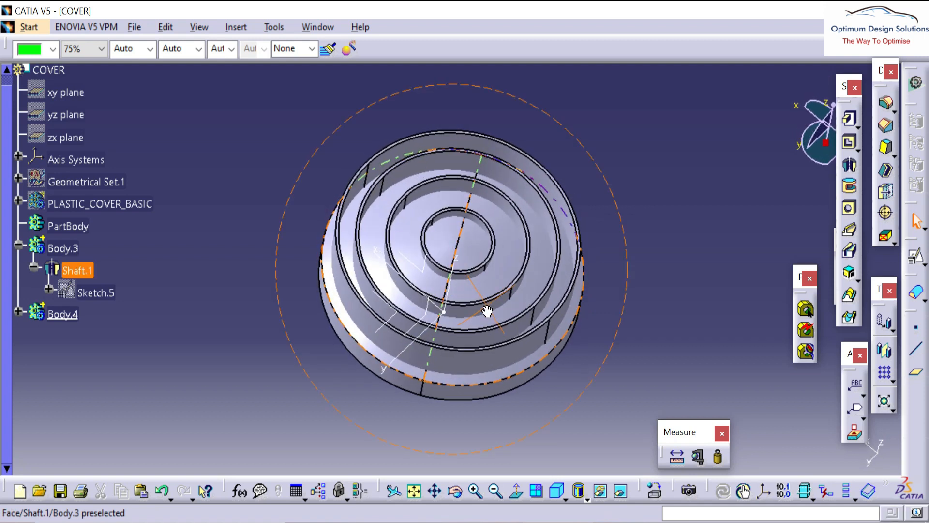
- Start a draft and select the inner and outer wall faces of all four rings as the faces to draft
{"action": "left_click", "coordinate": [883, 170]}
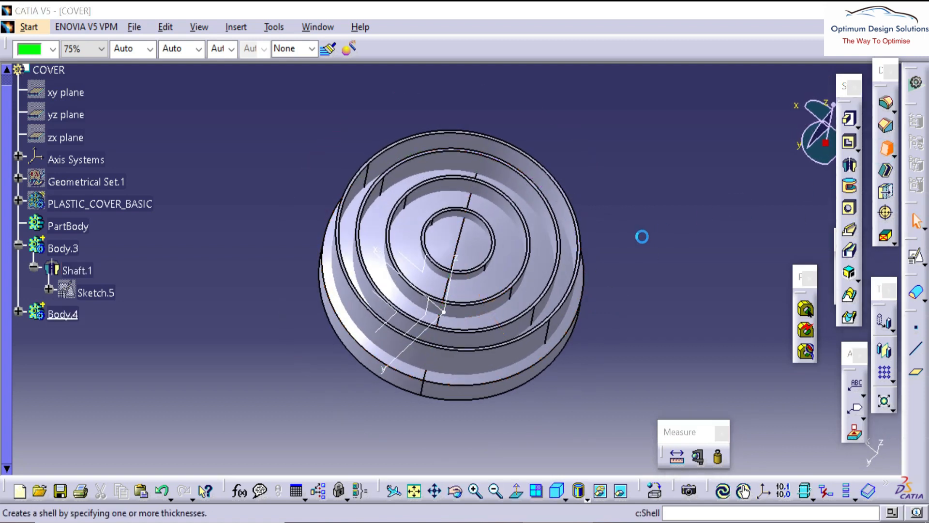
{"action": "middle_click_drag", "start_coordinate": [394, 269], "coordinate": [387, 145]}
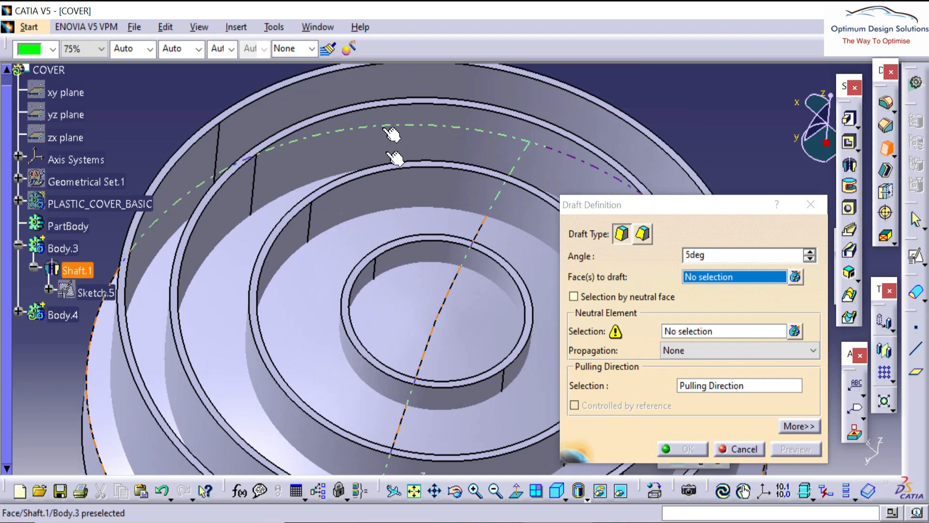
{"action": "left_click", "coordinate": [162, 312]}
{"action": "left_click", "coordinate": [177, 191]}
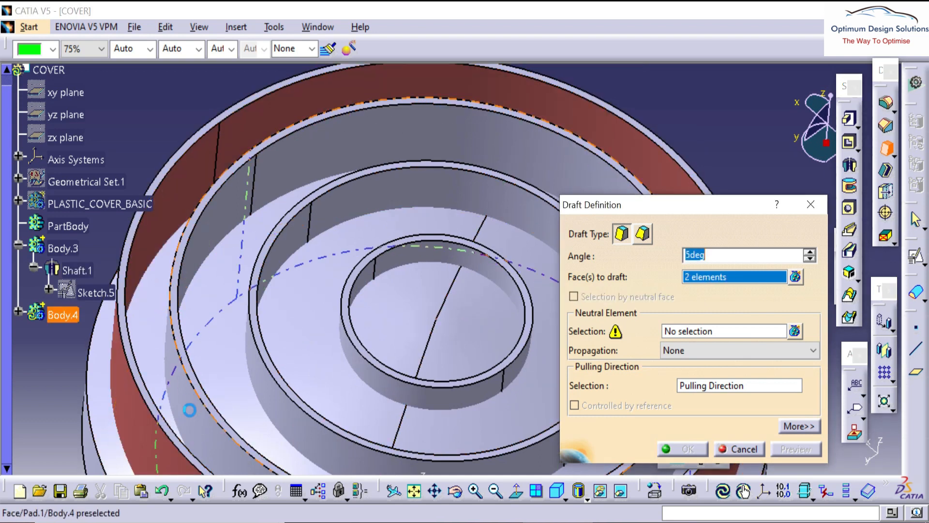
{"action": "left_click", "coordinate": [293, 426]}
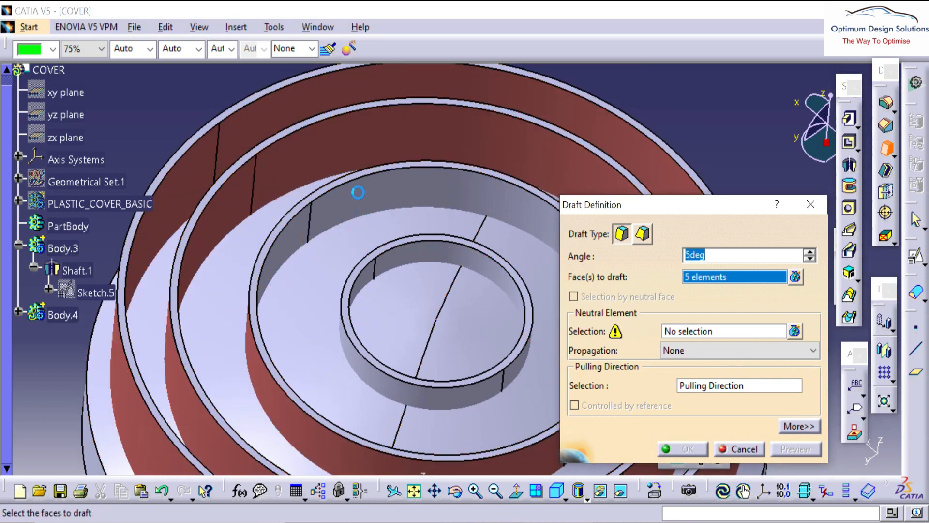
{"action": "left_click", "coordinate": [358, 193]}
{"action": "left_click", "coordinate": [394, 389]}
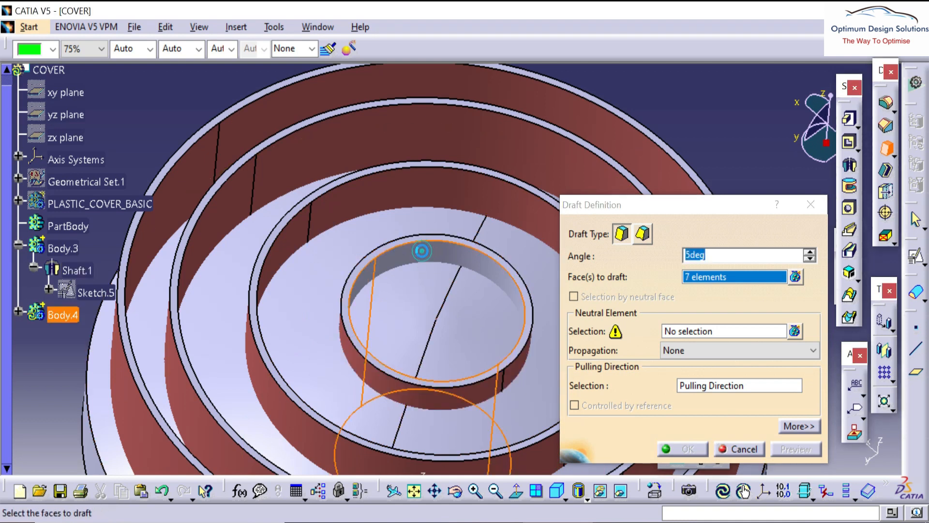
{"action": "left_click", "coordinate": [420, 249]}
- Use the innermost ring's end face as the neutral element, enter a smaller draft angle and apply the draft
{"action": "left_click", "coordinate": [674, 331]}
{"action": "middle_click_drag", "start_coordinate": [421, 332], "coordinate": [423, 272]}
{"action": "left_click", "coordinate": [413, 294]}
{"action": "left_click", "coordinate": [540, 301]}
{"action": "left_click", "coordinate": [422, 188]}
{"action": "middle_click_drag", "start_coordinate": [419, 310], "coordinate": [425, 368]}
{"action": "left_click", "coordinate": [729, 389]}
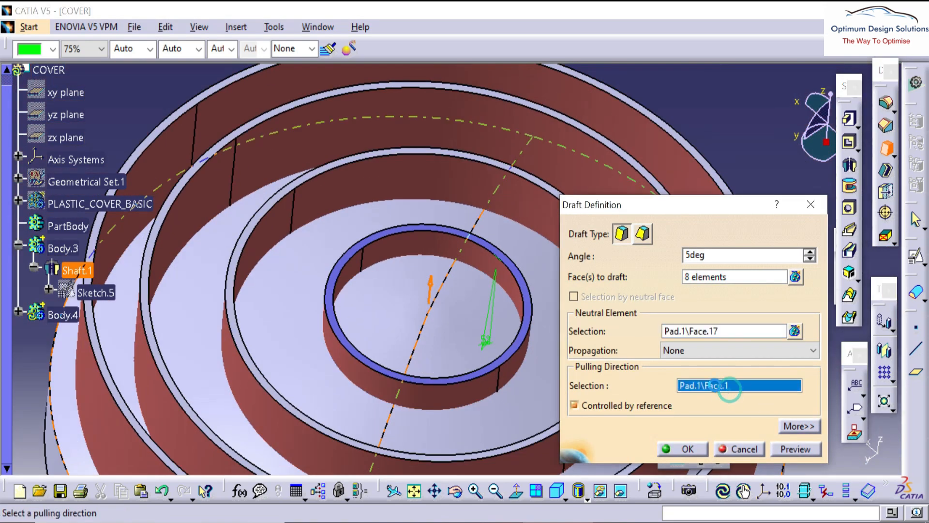
{"action": "type", "text": "0."}
{"action": "left_click", "coordinate": [787, 449]}
{"action": "left_click", "coordinate": [687, 449]}
- Try to insert a new set after the ring draft in Body.4
{"action": "left_click", "coordinate": [660, 144]}
{"action": "middle_click_drag", "start_coordinate": [466, 240], "coordinate": [582, 183]}
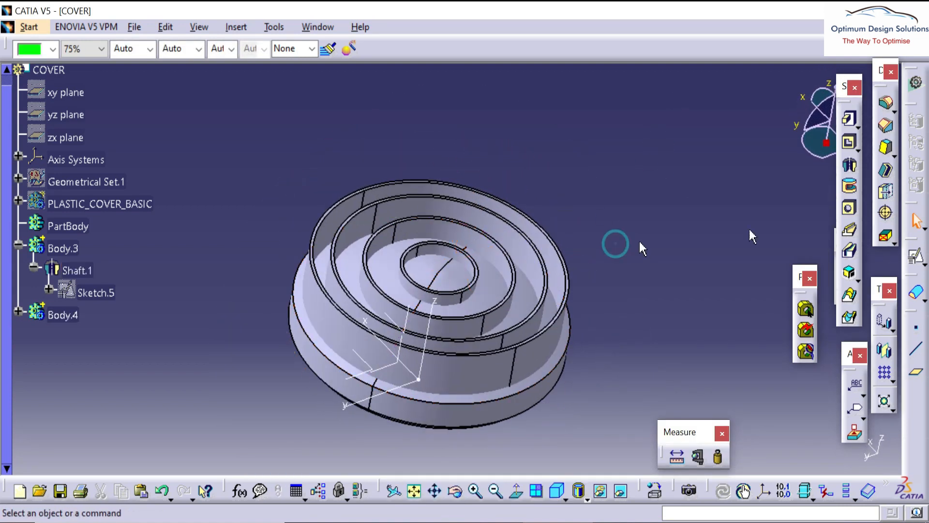
{"action": "left_click", "coordinate": [229, 27]}
{"action": "left_click", "coordinate": [255, 67]}
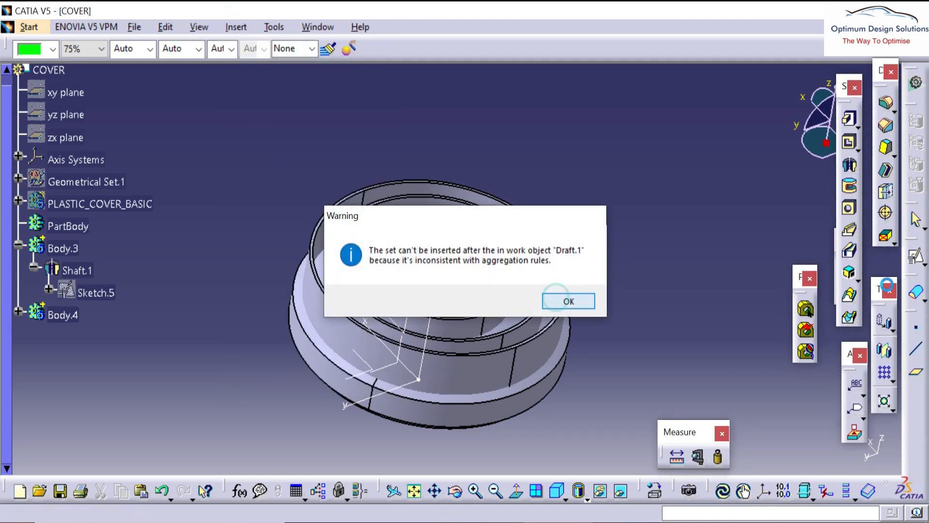
- Start a positioned sketch in Body.5 on the XY plane of Axis System.1
{"action": "left_click", "coordinate": [911, 258]}
{"action": "left_click", "coordinate": [364, 361]}
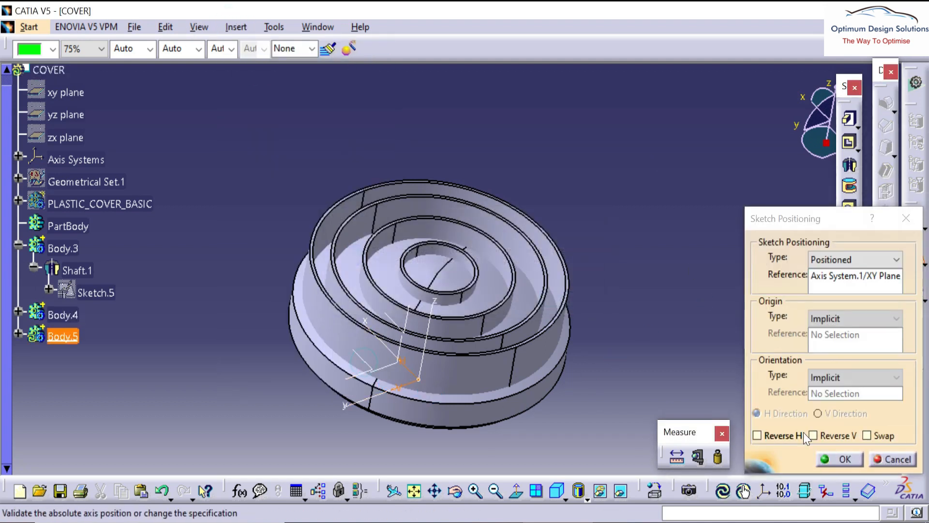
{"action": "left_click", "coordinate": [839, 459]}
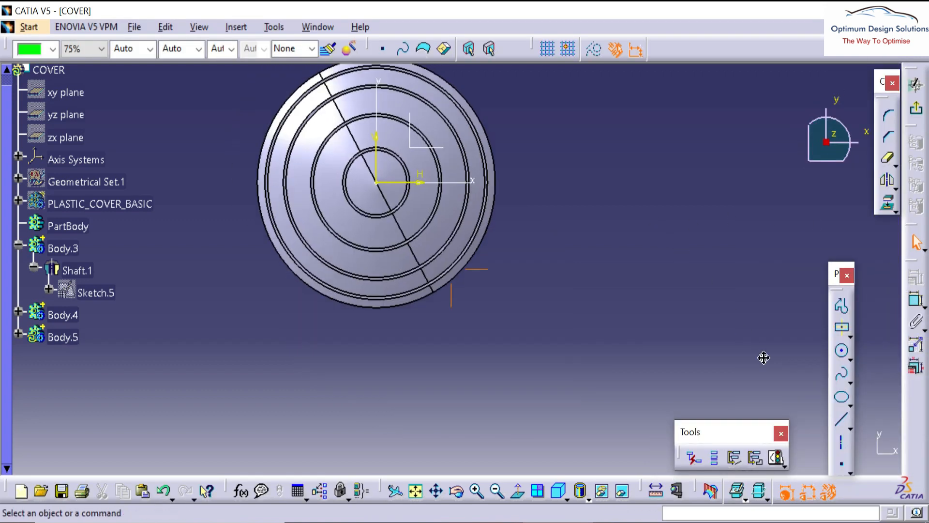
- Sketch a horizontal line from the innermost ring's outer edge to just beyond the cover's outer edge, and finish the sketch
{"action": "middle_click_drag", "start_coordinate": [763, 357], "coordinate": [817, 387]}
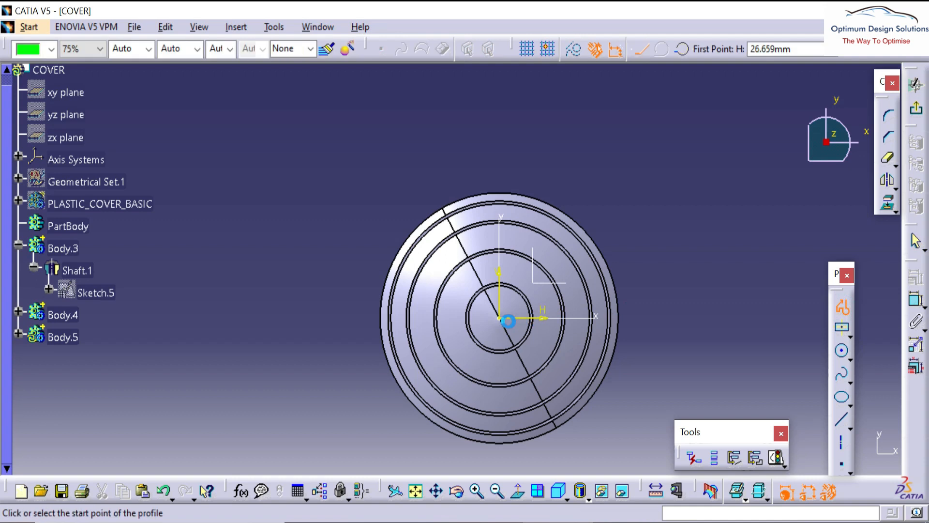
{"action": "scroll", "coordinate": [545, 324], "scroll_direction": "up", "scroll_amount": 5}
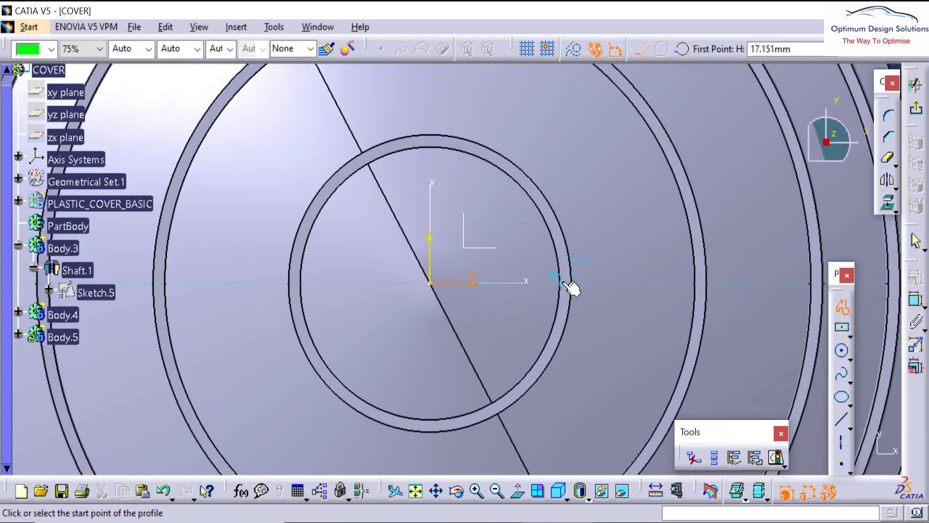
{"action": "left_click", "coordinate": [571, 279]}
{"action": "middle_click_drag", "start_coordinate": [680, 292], "coordinate": [392, 271]}
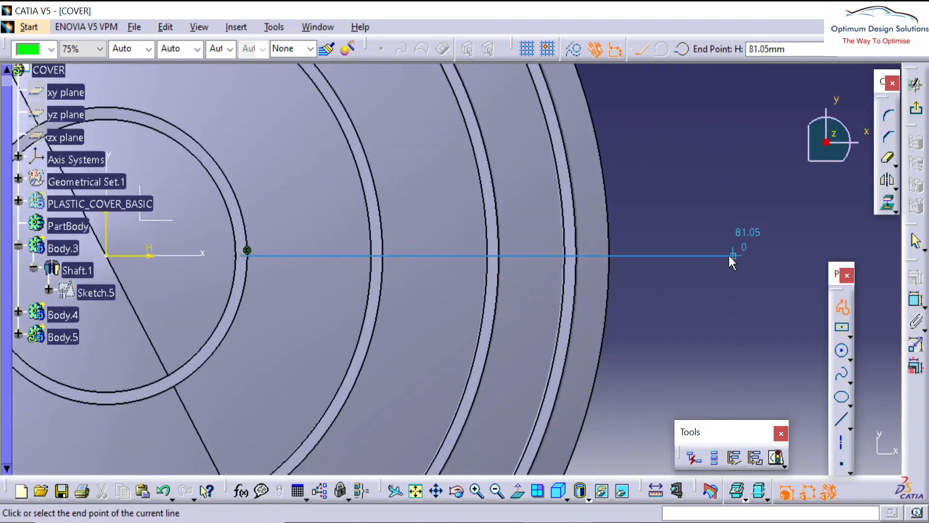
{"action": "left_click", "coordinate": [635, 255]}
{"action": "key", "text": "Escape"}
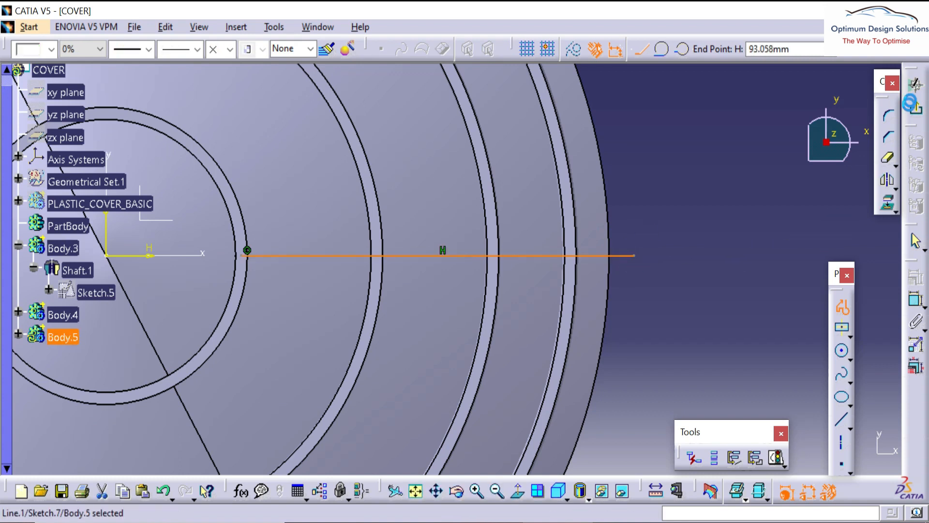
{"action": "left_click", "coordinate": [916, 84]}
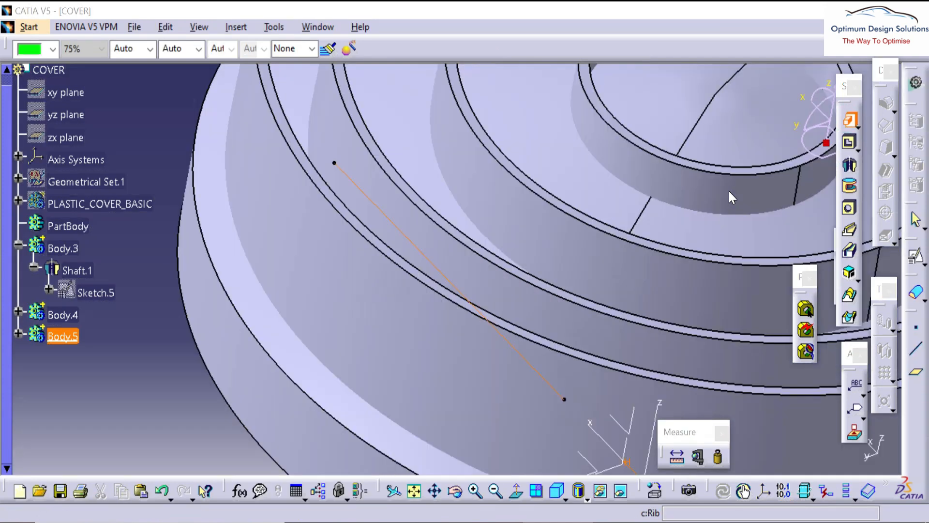
- Pad the line as a thick rib with a 64 mm first limit, about -19 mm second limit, and 1.5 mm thickness about the neutral fiber
{"action": "left_click", "coordinate": [508, 304]}
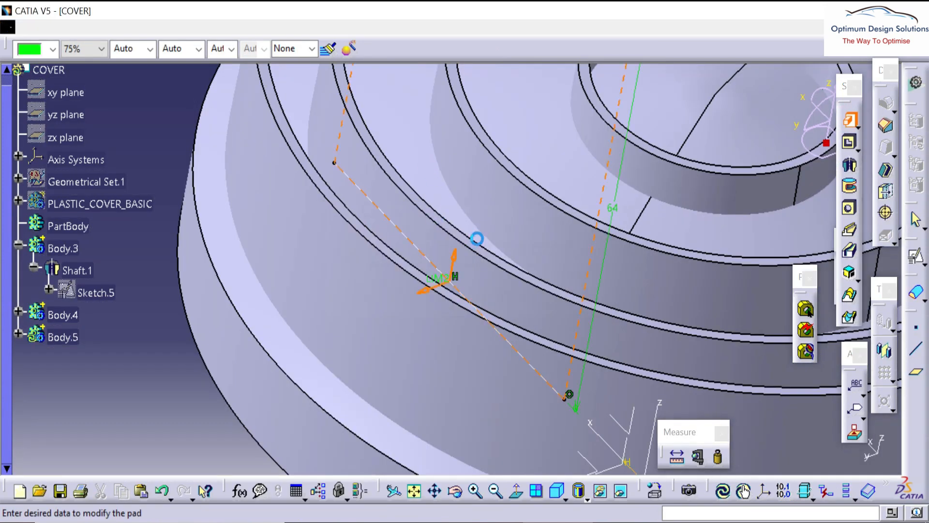
{"action": "left_click", "coordinate": [666, 274]}
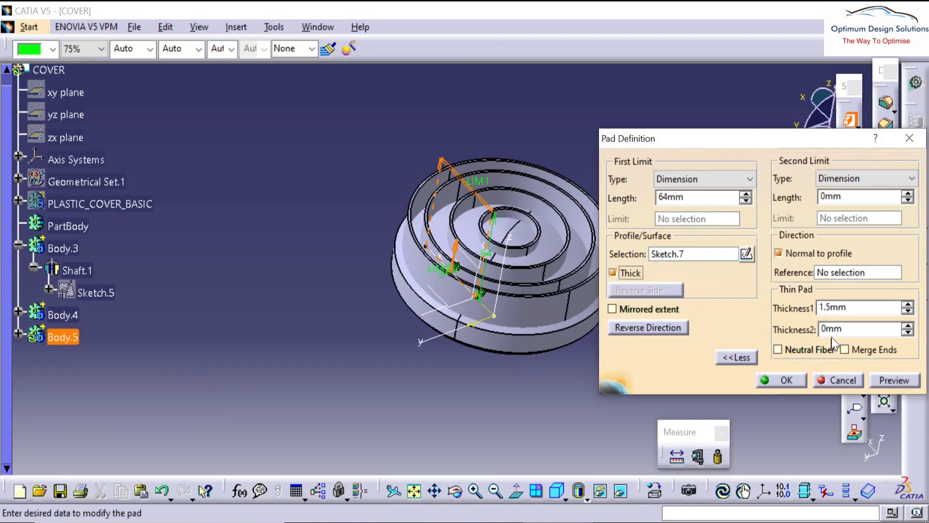
{"action": "middle_click_drag", "start_coordinate": [443, 228], "coordinate": [508, 208]}
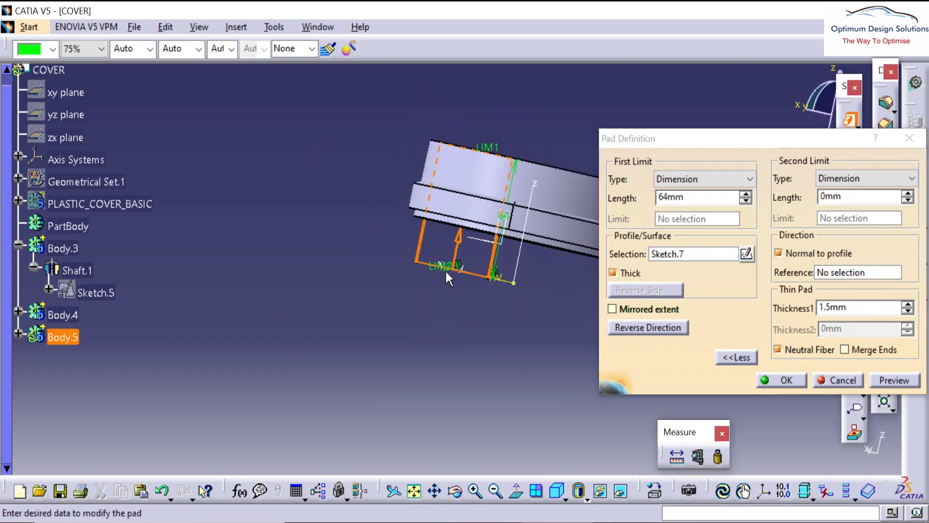
{"action": "left_click_drag", "start_coordinate": [438, 266], "coordinate": [449, 235]}
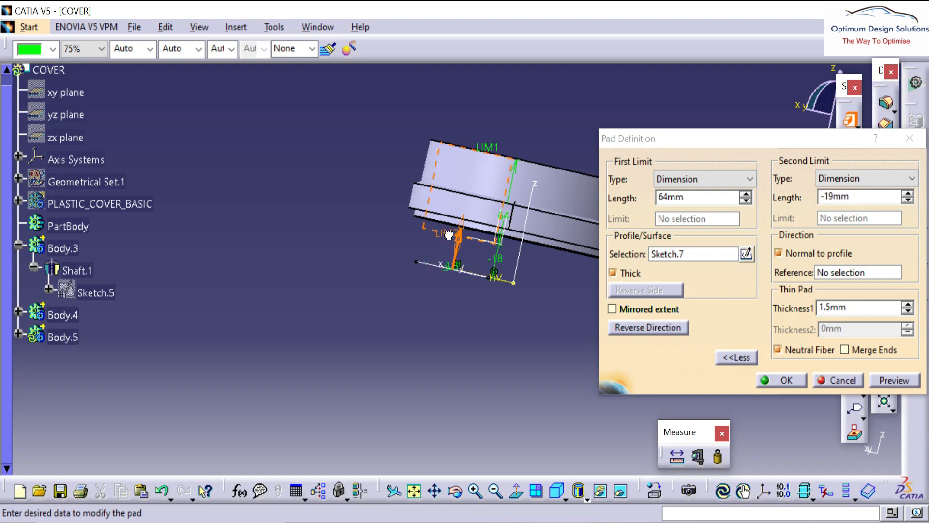
{"action": "left_click", "coordinate": [774, 379]}
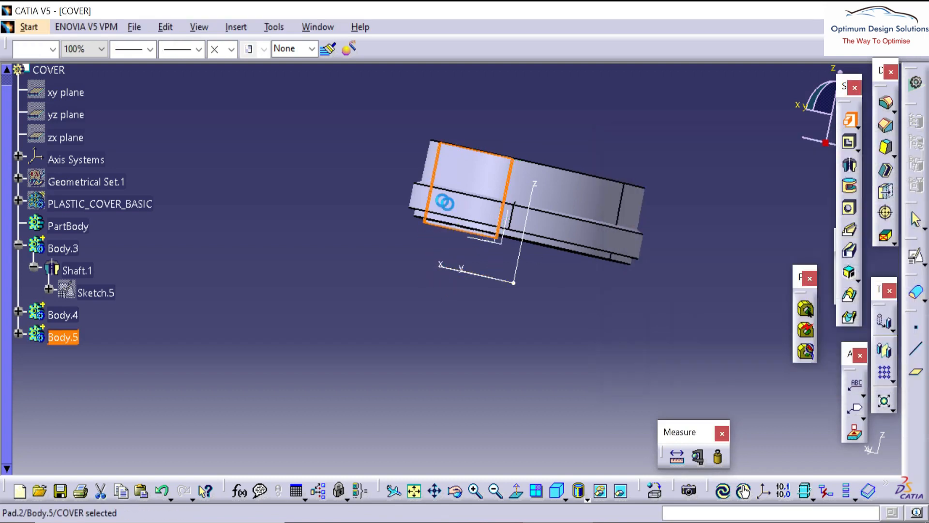
- Create a complete-crown circular pattern of the rib with 12 instances around the rings' central axis
{"action": "middle_click_drag", "start_coordinate": [455, 271], "coordinate": [479, 325]}
{"action": "left_click", "coordinate": [892, 381]}
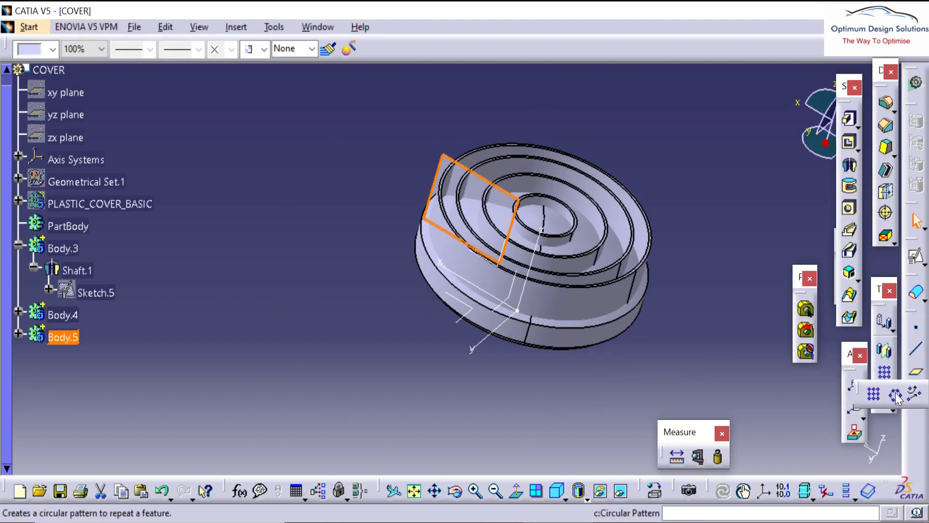
{"action": "left_click", "coordinate": [804, 311]}
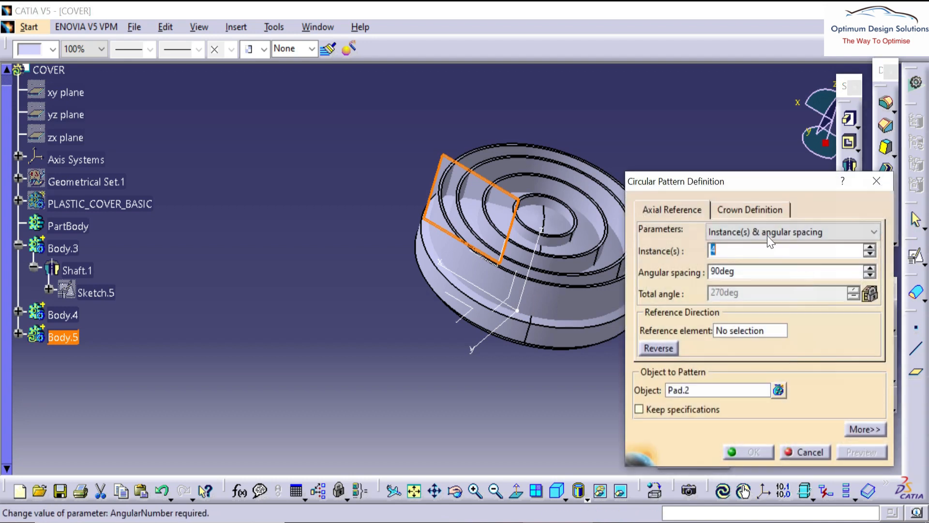
{"action": "left_click", "coordinate": [784, 232]}
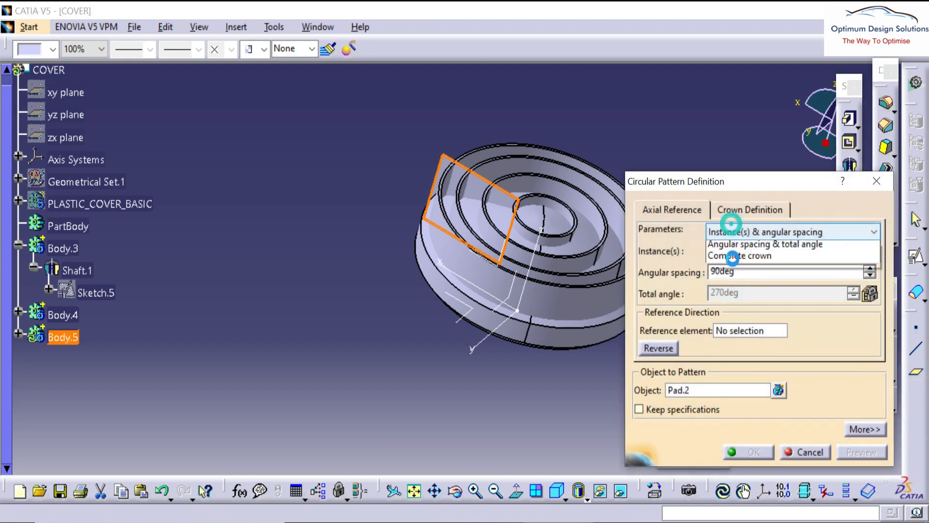
{"action": "left_click", "coordinate": [748, 280]}
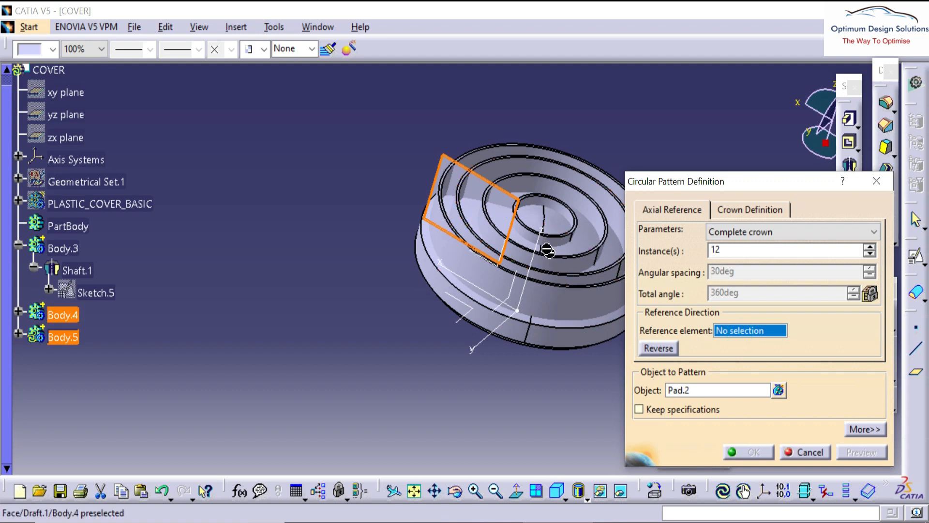
{"action": "left_click", "coordinate": [539, 239]}
{"action": "left_click", "coordinate": [758, 450]}
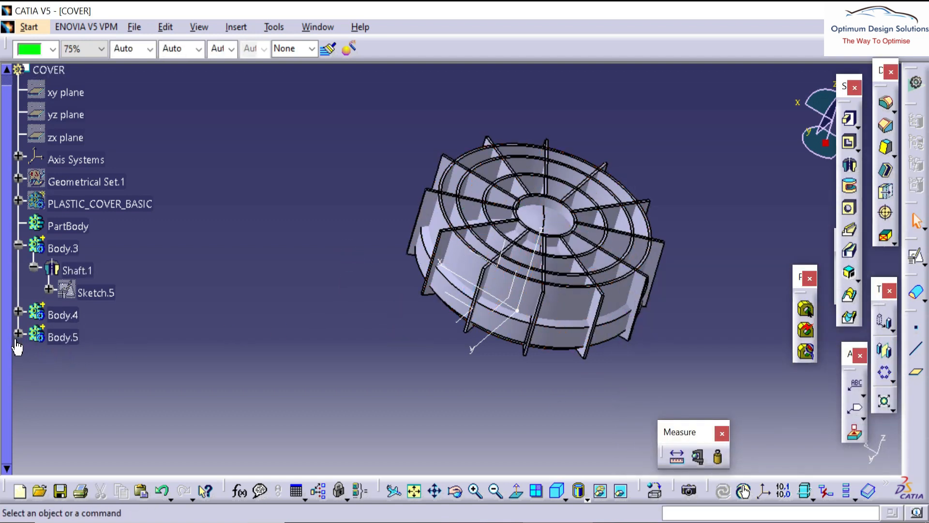
- Make Pad.2 the in-work object and start a draft on the two side faces of the rib
{"action": "right_click", "coordinate": [77, 359]}
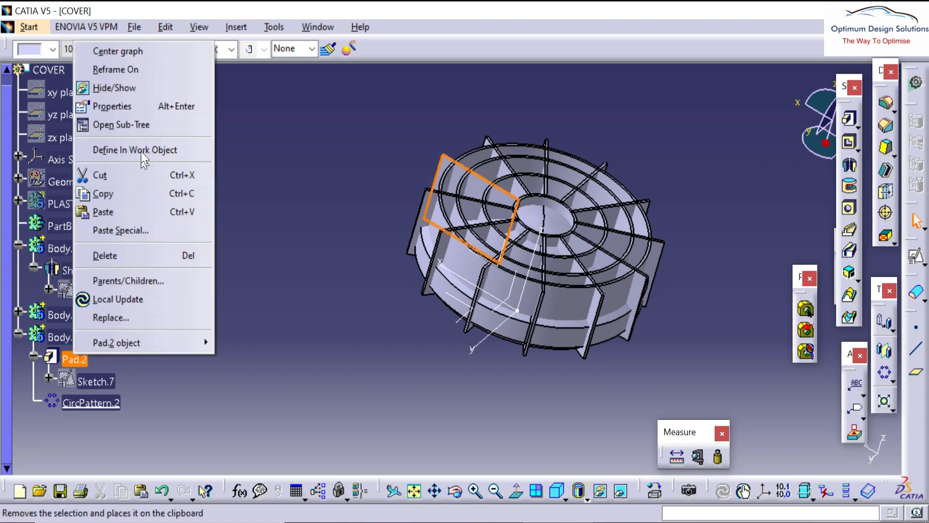
{"action": "left_click", "coordinate": [141, 151]}
{"action": "left_click", "coordinate": [885, 149]}
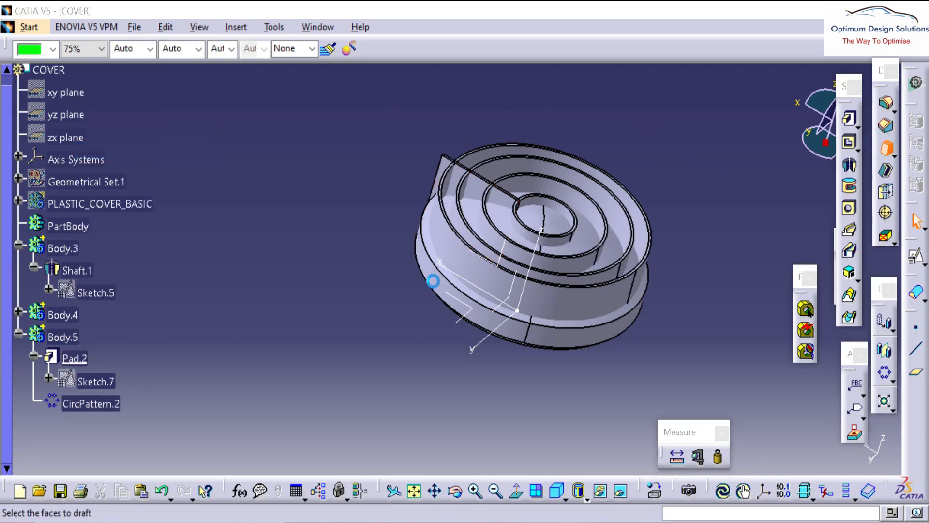
{"action": "middle_click_drag", "start_coordinate": [460, 269], "coordinate": [271, 223], "text": "ctrl"}
{"action": "left_click", "coordinate": [492, 257]}
{"action": "left_click", "coordinate": [266, 220]}
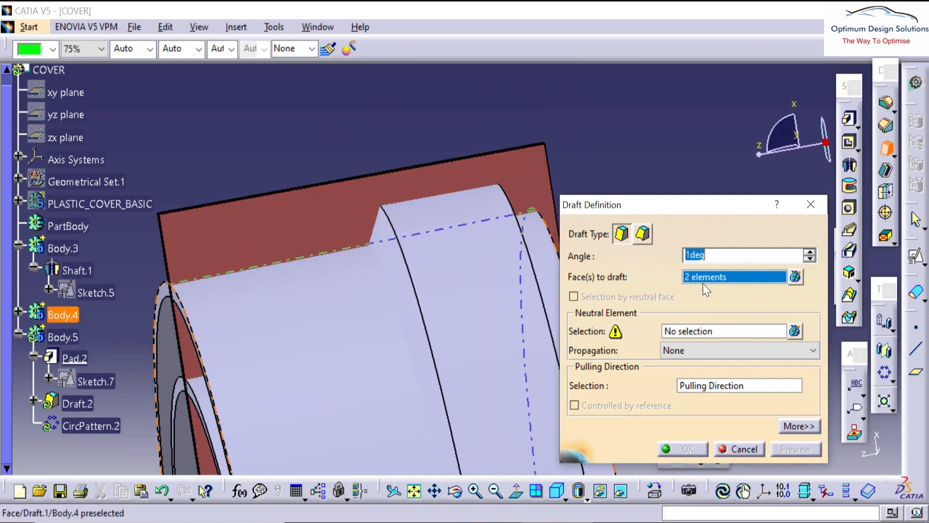
- Use the rib's end face as the neutral element and apply the 1 degree draft
{"action": "left_click", "coordinate": [697, 333]}
{"action": "middle_click_drag", "start_coordinate": [364, 221], "coordinate": [399, 297]}
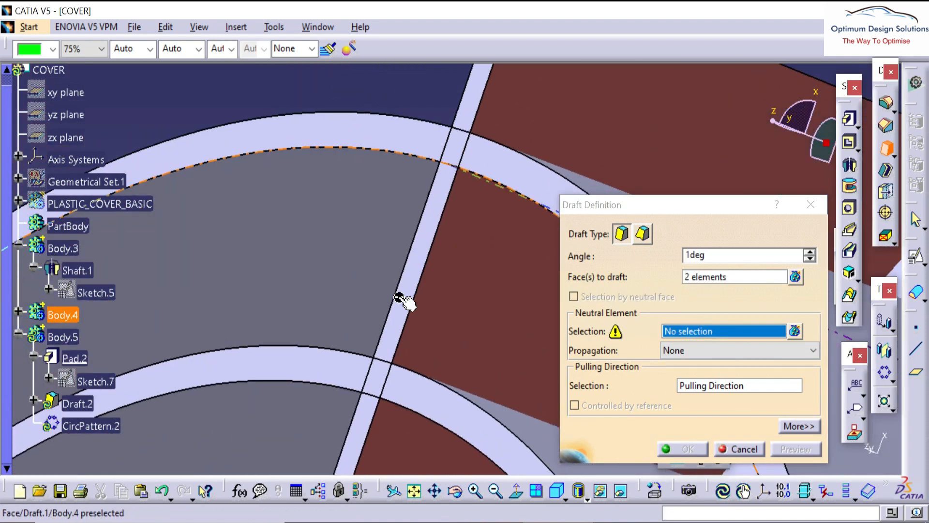
{"action": "left_click", "coordinate": [399, 297]}
{"action": "left_click", "coordinate": [793, 447]}
{"action": "left_click", "coordinate": [682, 448]}
- Make Body.5 the in-work object and insert a new body after it
{"action": "middle_click_drag", "start_coordinate": [489, 415], "coordinate": [447, 182]}
{"action": "left_click", "coordinate": [466, 174]}
{"action": "right_click", "coordinate": [68, 337]}
{"action": "left_click", "coordinate": [111, 131]}
{"action": "key", "text": "alt+i"}
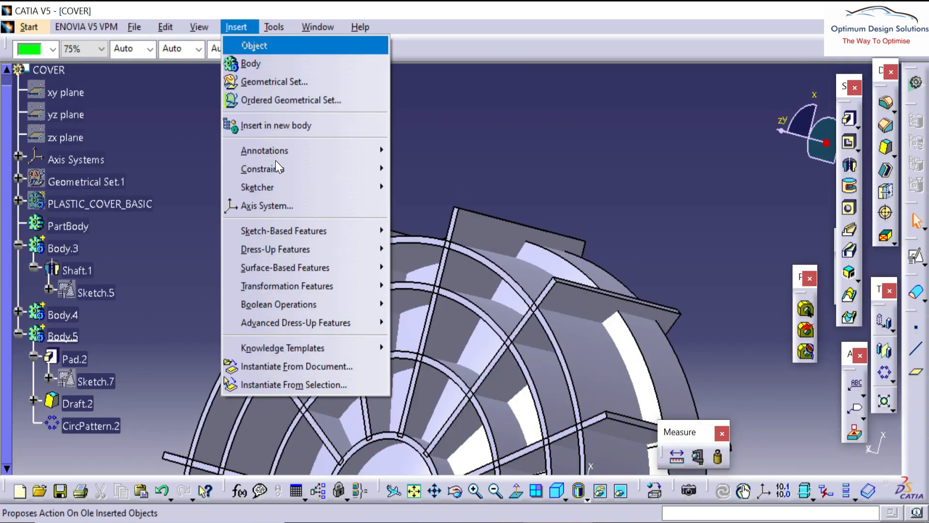
{"action": "key", "text": "Down"}
{"action": "key", "text": "Return"}
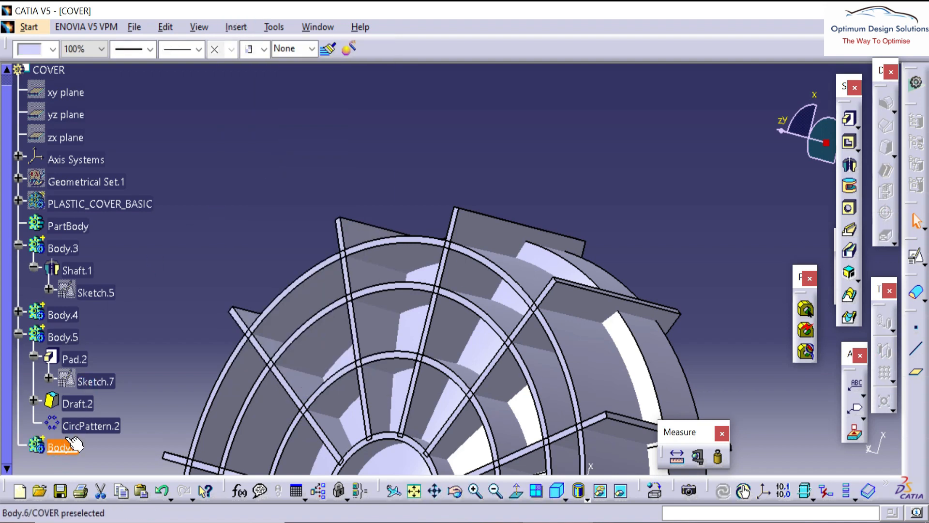
- Rename the new body as RIB BODIES
{"action": "key", "text": "alt+Return"}
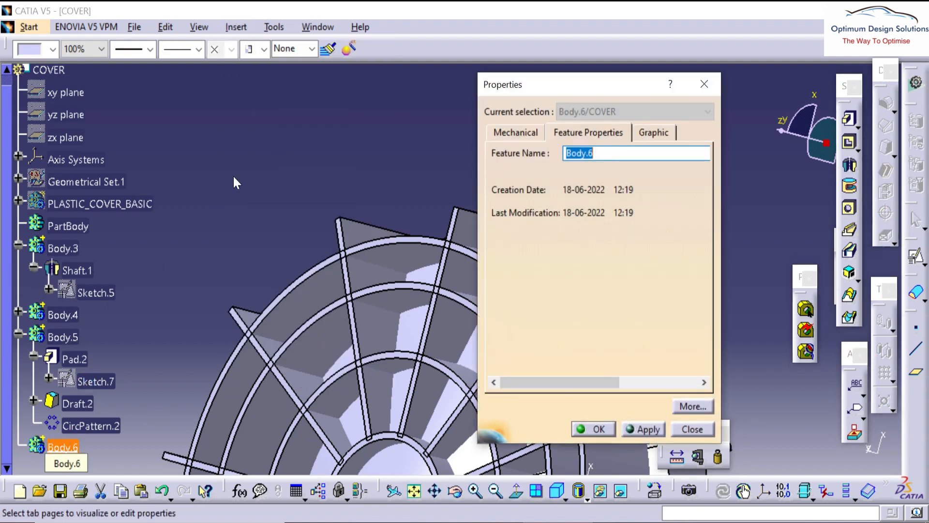
{"action": "left_click", "coordinate": [587, 155]}
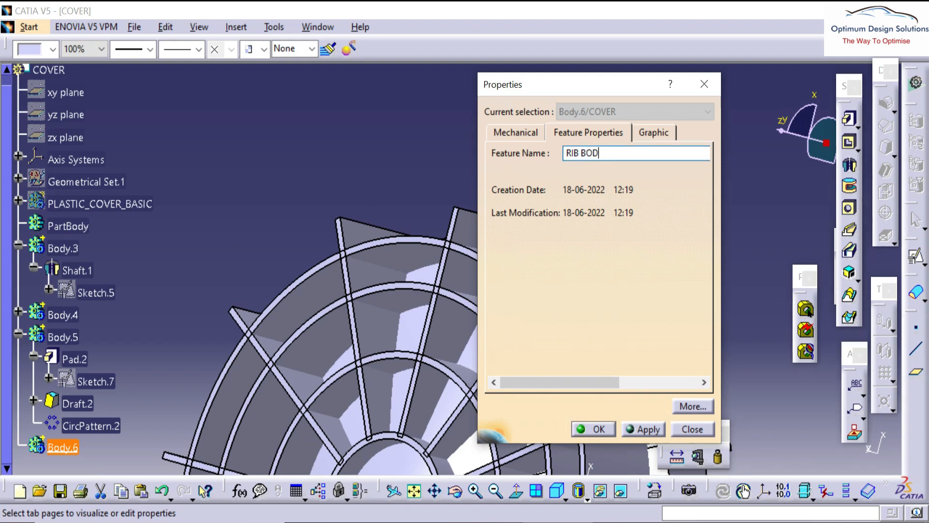
{"action": "left_click", "coordinate": [593, 428]}
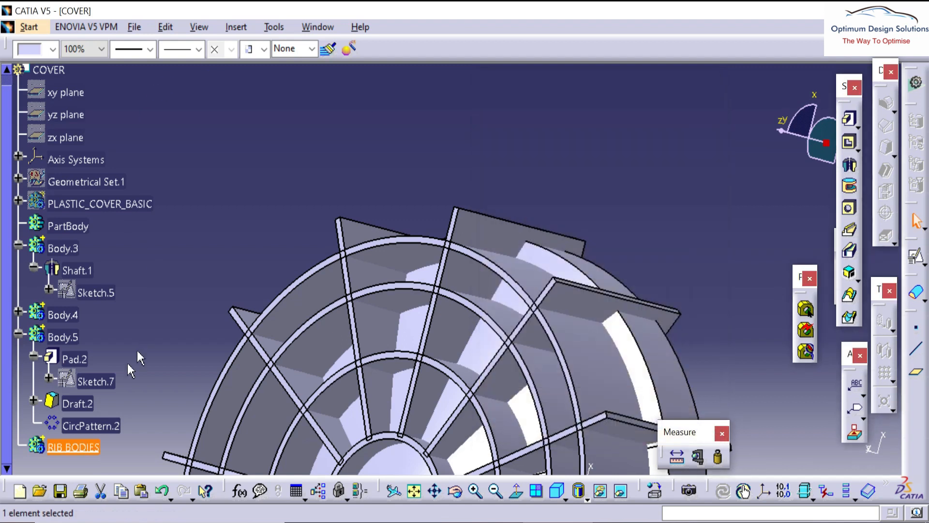
- Add Body.4 and Body.5 to RIB BODIES with a Boolean Add operation
{"action": "left_click", "coordinate": [63, 315]}
{"action": "left_click", "coordinate": [77, 339], "text": "ctrl"}
{"action": "right_click", "coordinate": [73, 338]}
{"action": "mouse_move", "coordinate": [123, 326]}
{"action": "left_click", "coordinate": [257, 136]}
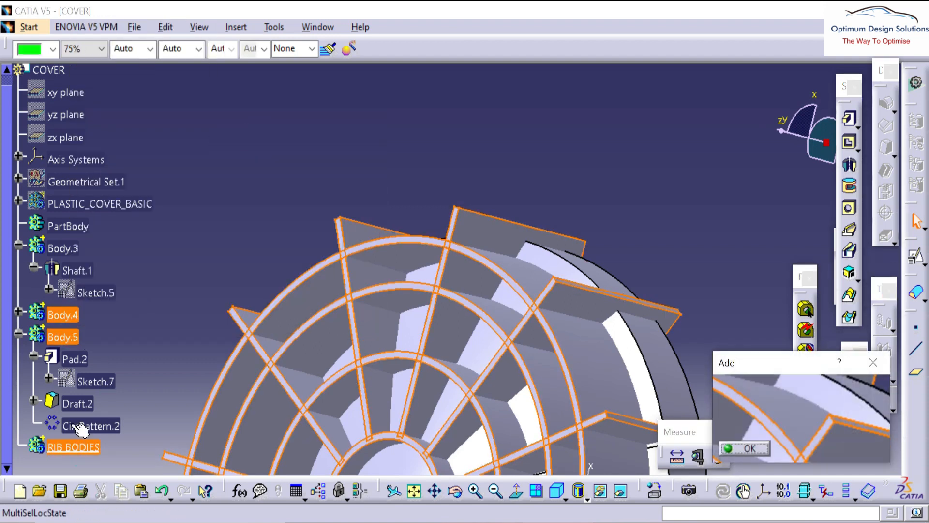
{"action": "middle_click_drag", "start_coordinate": [232, 315], "coordinate": [445, 249]}
{"action": "left_click", "coordinate": [390, 288]}
- Make Body.3 the in-work object and intersect RIB BODIES to Body.3
{"action": "right_click", "coordinate": [59, 126]}
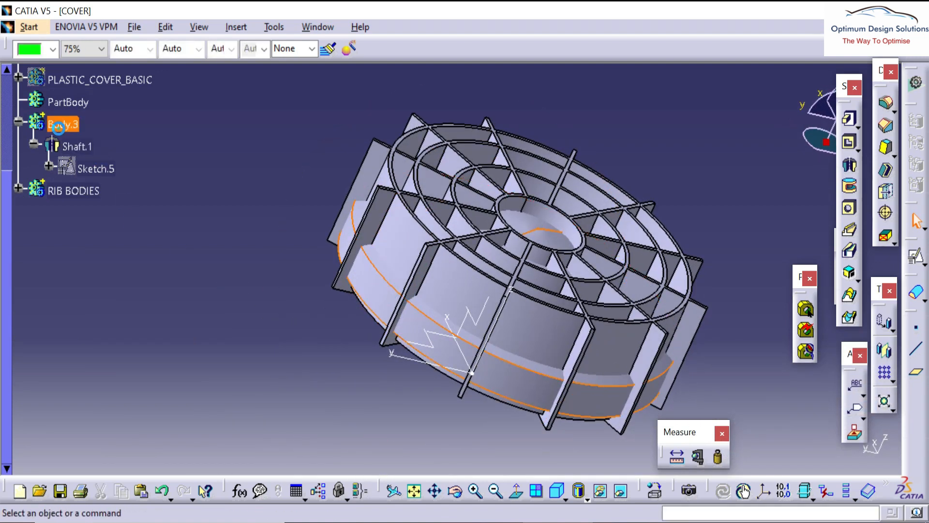
{"action": "left_click", "coordinate": [118, 238]}
{"action": "right_click", "coordinate": [86, 192]}
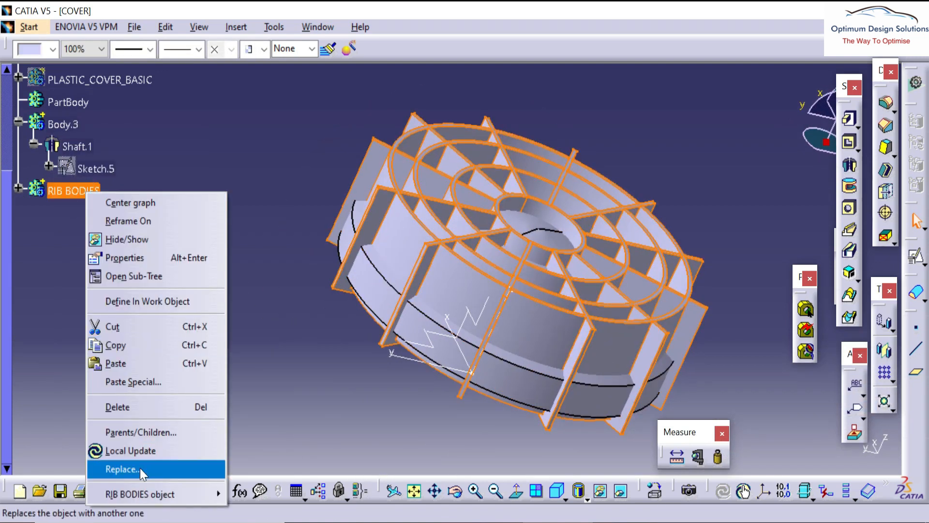
{"action": "mouse_move", "coordinate": [146, 493]}
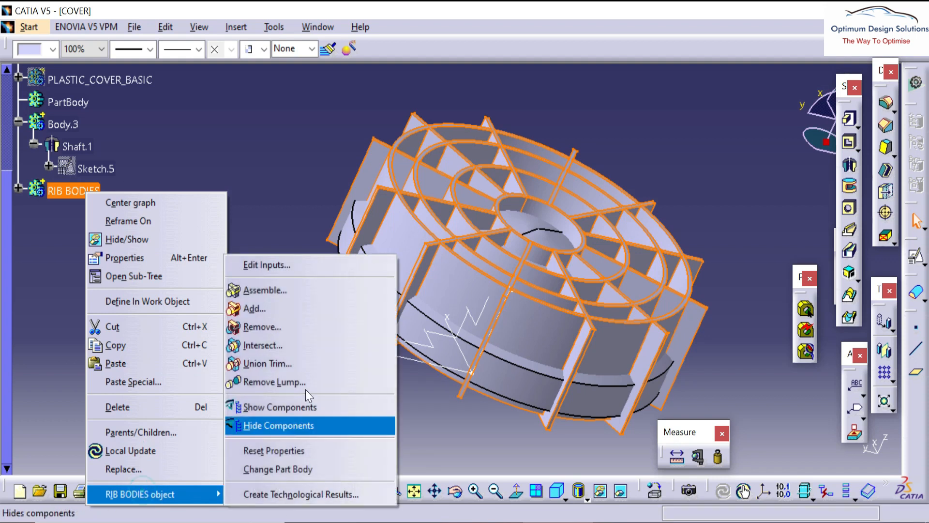
{"action": "left_click", "coordinate": [281, 341]}
{"action": "left_click", "coordinate": [57, 122]}
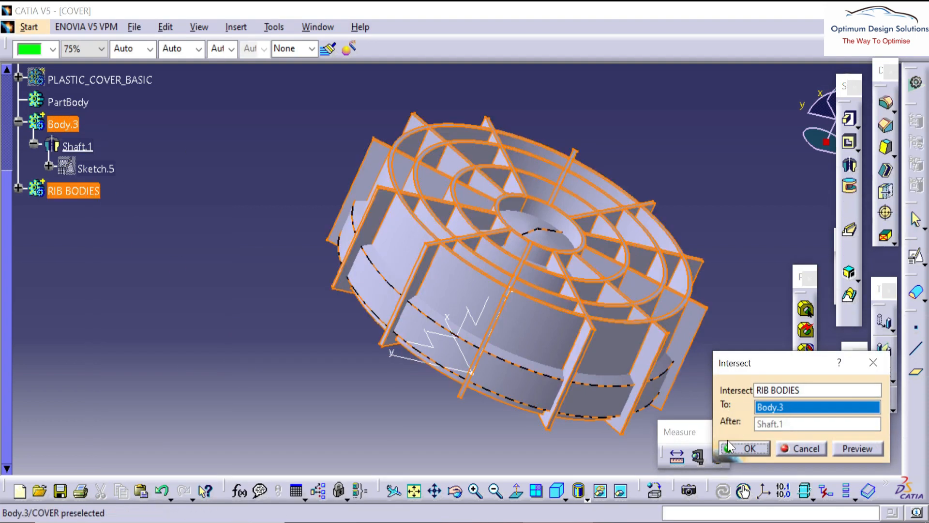
{"action": "left_click", "coordinate": [746, 453]}
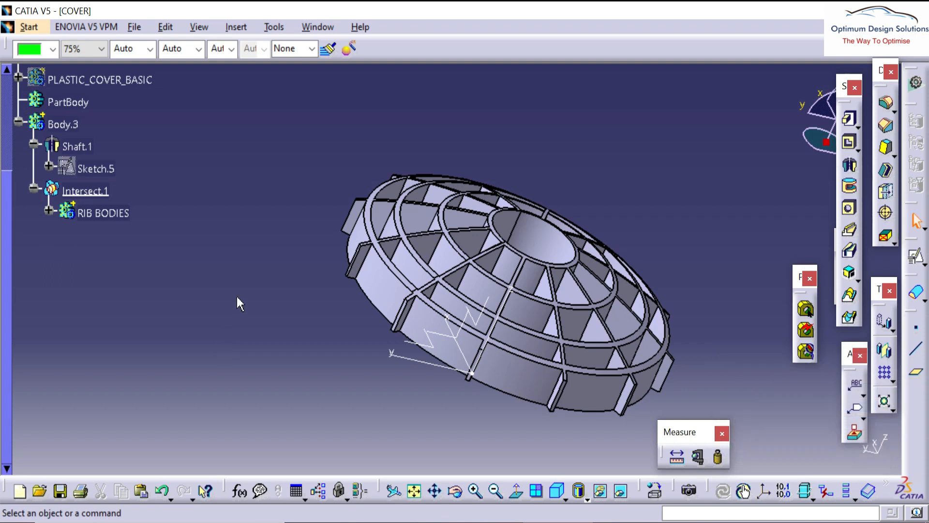
- Show the hidden PLASTIC_COVER_BASIC body and inspect how the trimmed rib grid sits in the cover
{"action": "mouse_move", "coordinate": [466, 241]}
{"action": "middle_mouse_down"}
{"action": "mouse_move", "coordinate": [472, 254]}
{"action": "mouse_move", "coordinate": [483, 216]}
{"action": "mouse_move", "coordinate": [476, 242]}
{"action": "middle_mouse_up"}
{"action": "left_click", "coordinate": [151, 298]}
{"action": "scroll", "coordinate": [151, 299], "scroll_direction": "up", "scroll_amount": 2}
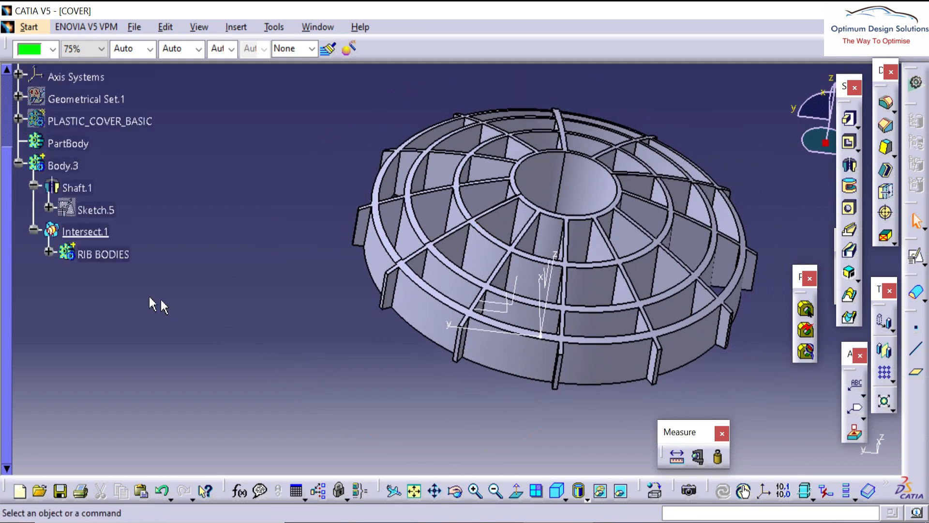
{"action": "right_click", "coordinate": [65, 165]}
{"action": "key", "text": "h"}
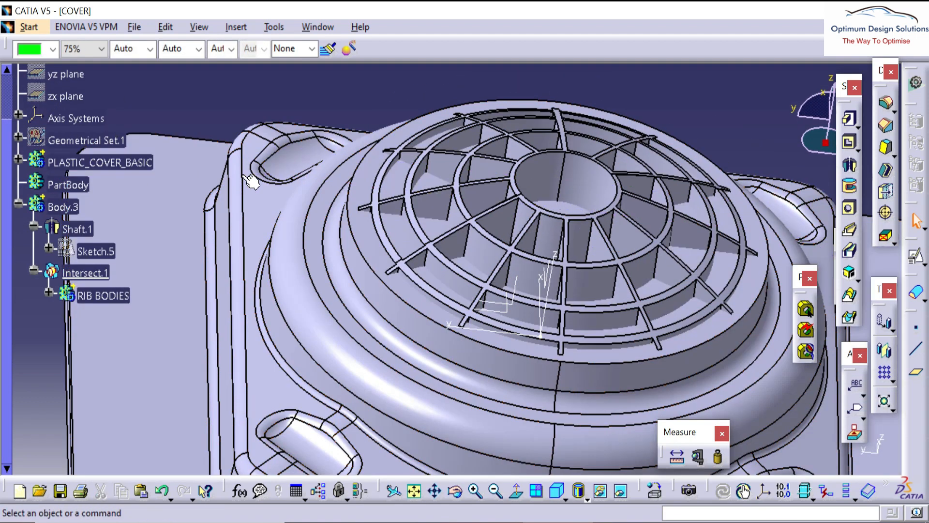
{"action": "middle_click_drag", "start_coordinate": [360, 142], "coordinate": [456, 363]}
{"action": "scroll", "coordinate": [456, 363], "scroll_direction": "up", "scroll_amount": 2}
{"action": "middle_click_drag", "start_coordinate": [493, 232], "coordinate": [507, 295]}
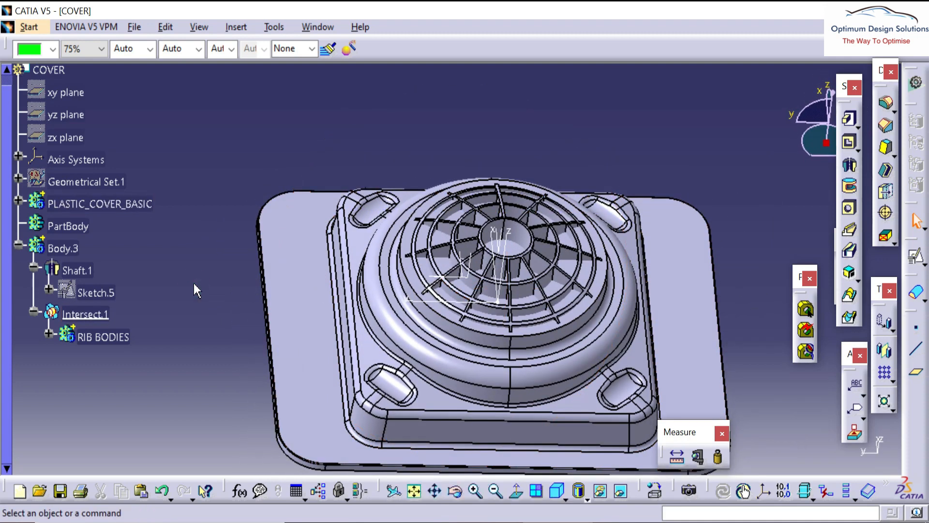
- Insert a new empty body into the COVER part
{"action": "key", "text": "alt+i"}
{"action": "key", "text": "g"}
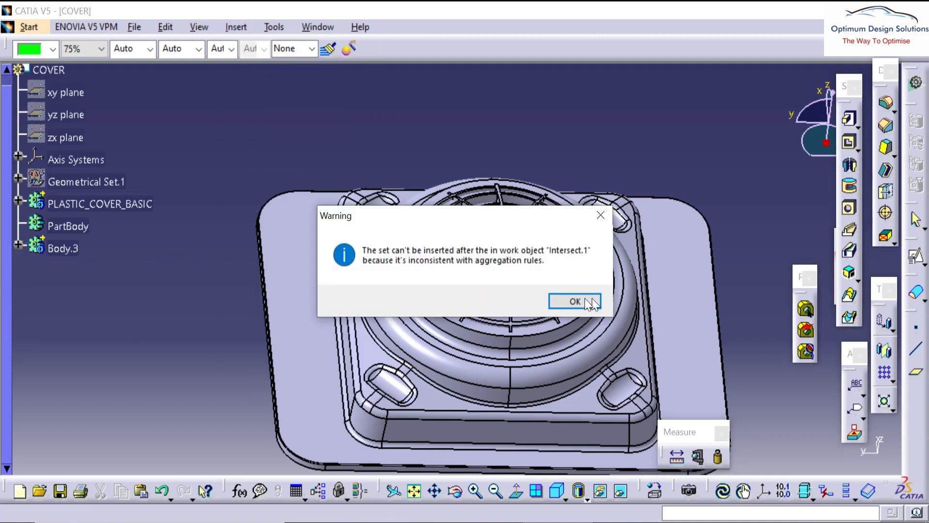
{"action": "left_click", "coordinate": [586, 298]}
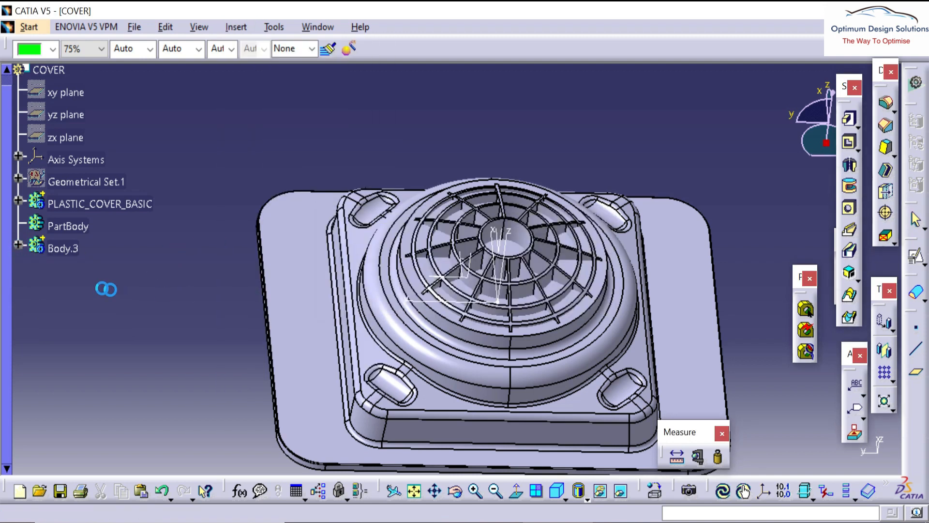
- Copy the PLASTIC_COVER_BASIC body, hide the original, and insert the copy with Paste Special
{"action": "left_click", "coordinate": [83, 209]}
{"action": "right_click", "coordinate": [78, 208]}
{"action": "left_click", "coordinate": [115, 360]}
{"action": "right_click", "coordinate": [99, 209]}
{"action": "left_click", "coordinate": [130, 251]}
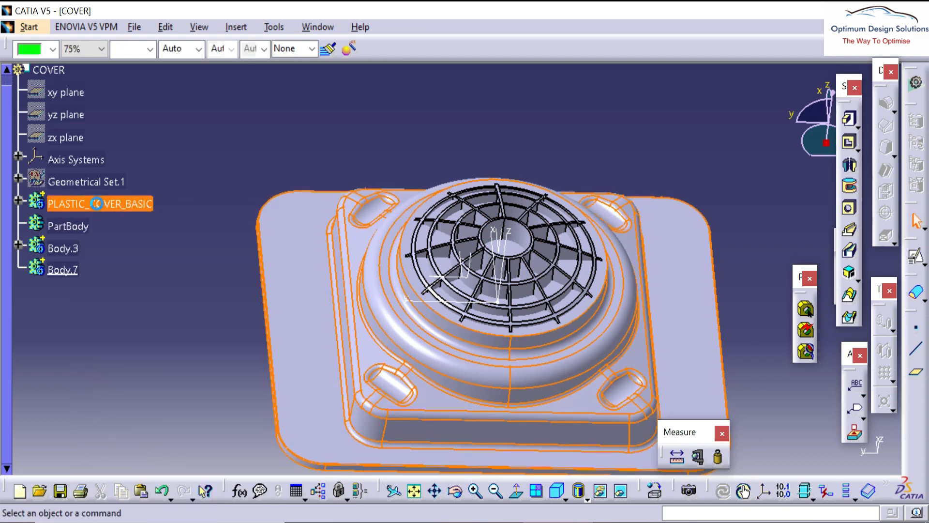
{"action": "right_click", "coordinate": [99, 209]}
{"action": "left_click", "coordinate": [134, 393]}
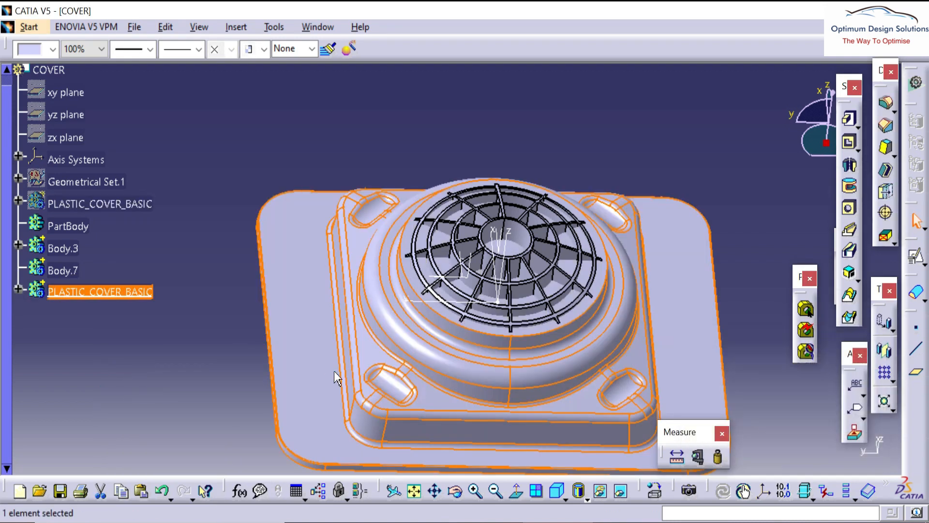
- Expand Body.3 and move its Shaft.1 feature into a new body nested within Body.3
{"action": "left_click", "coordinate": [63, 245]}
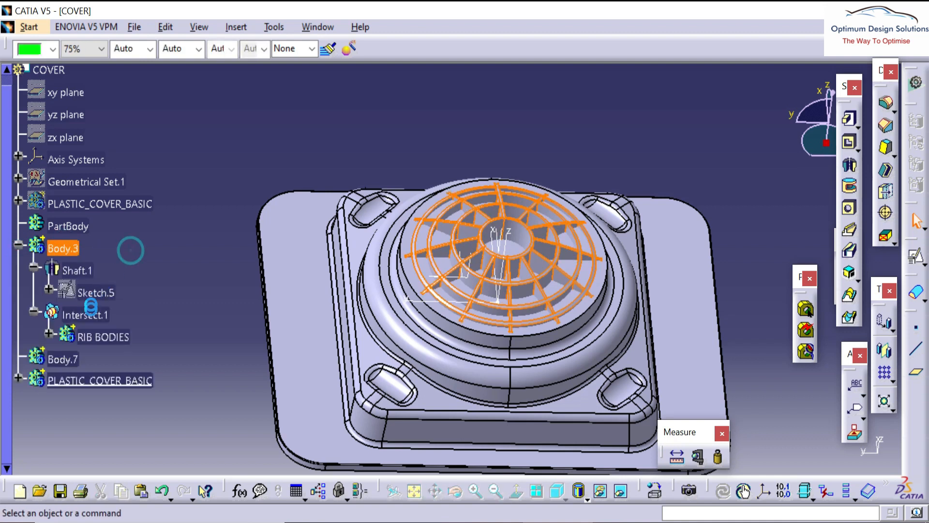
{"action": "left_click", "coordinate": [84, 337]}
{"action": "left_click", "coordinate": [75, 269]}
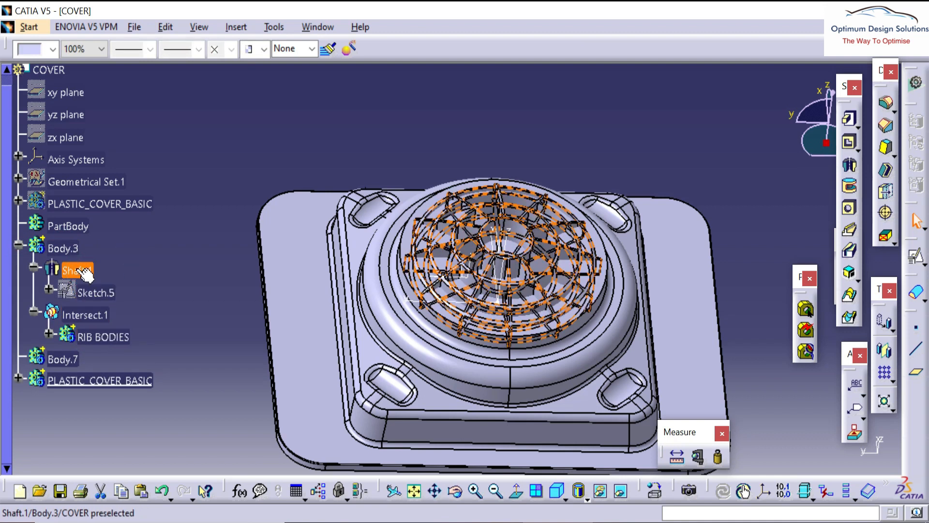
{"action": "right_click", "coordinate": [76, 270]}
{"action": "left_click", "coordinate": [157, 516]}
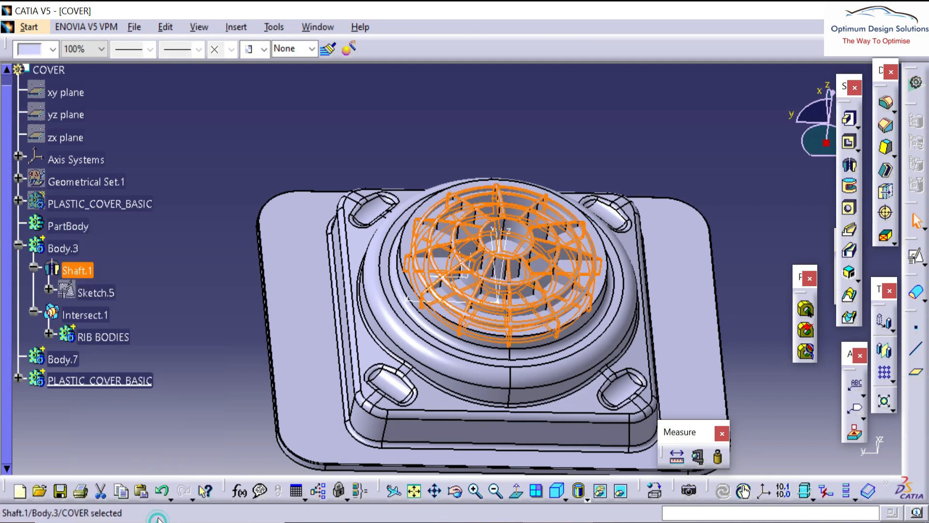
{"action": "right_click", "coordinate": [87, 270]}
{"action": "left_click", "coordinate": [145, 510]}
{"action": "left_click", "coordinate": [264, 421]}
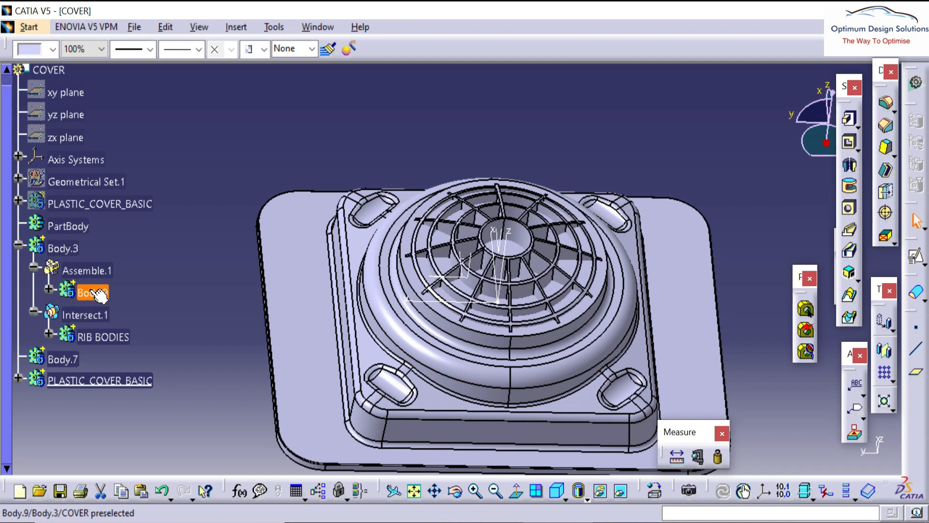
- Duplicate the dome body containing the shaft as a separate body with Paste Special
{"action": "left_click", "coordinate": [59, 247]}
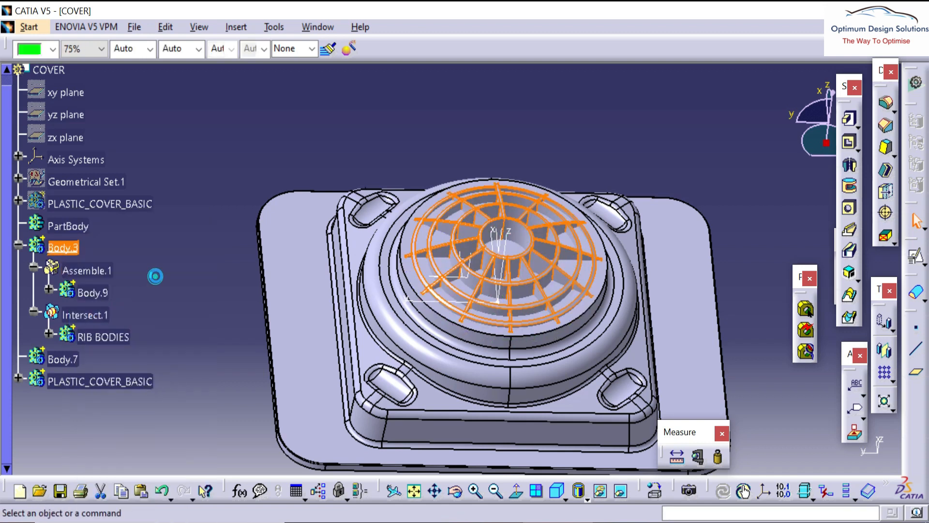
{"action": "right_click", "coordinate": [59, 247]}
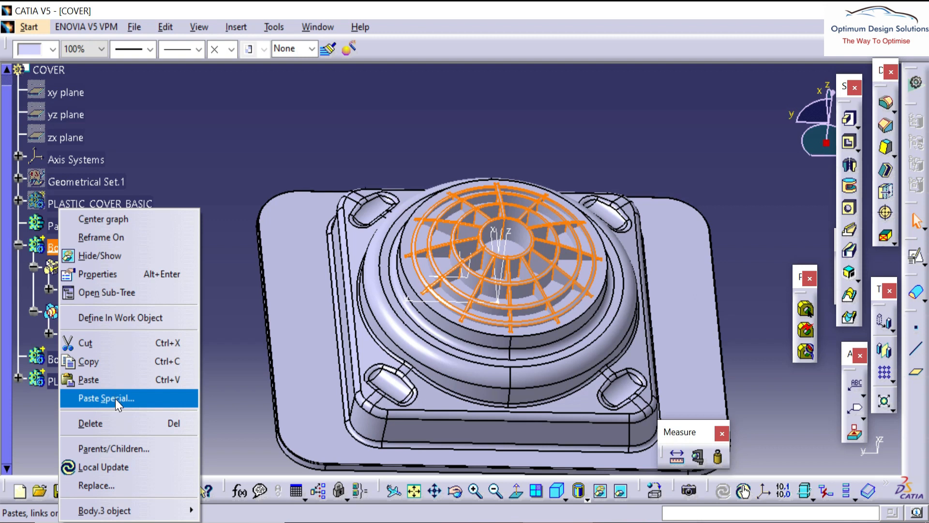
{"action": "left_click", "coordinate": [115, 399]}
{"action": "left_click", "coordinate": [801, 377]}
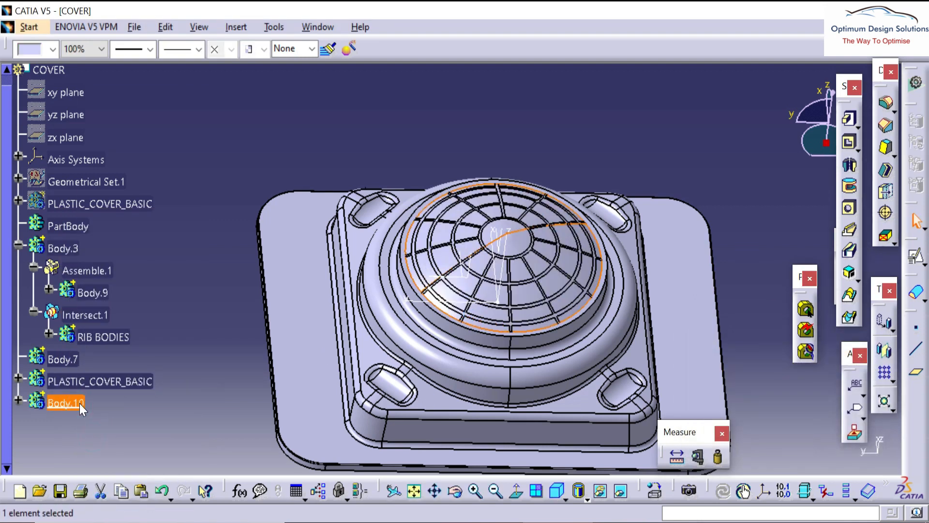
{"action": "right_click", "coordinate": [80, 402]}
{"action": "key", "text": "Escape"}
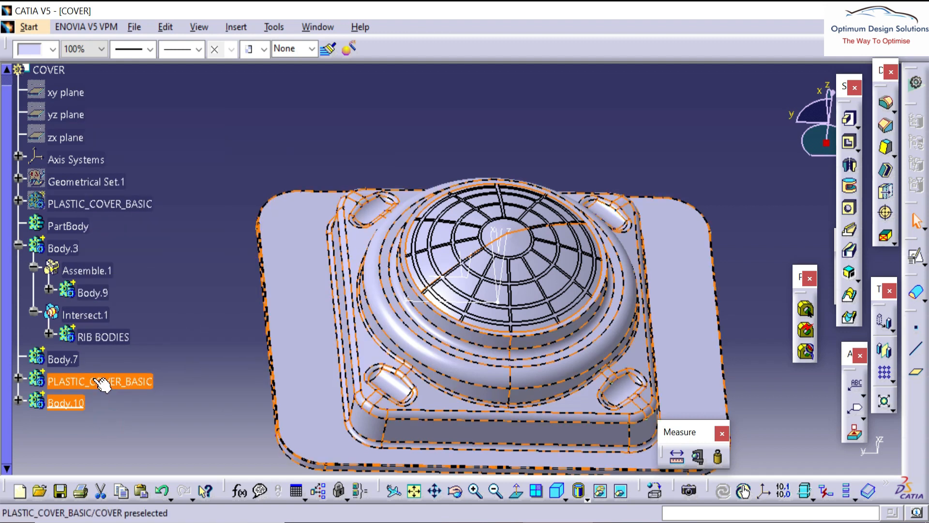
- Rename the empty Body.7 as remove
{"action": "right_click", "coordinate": [58, 360]}
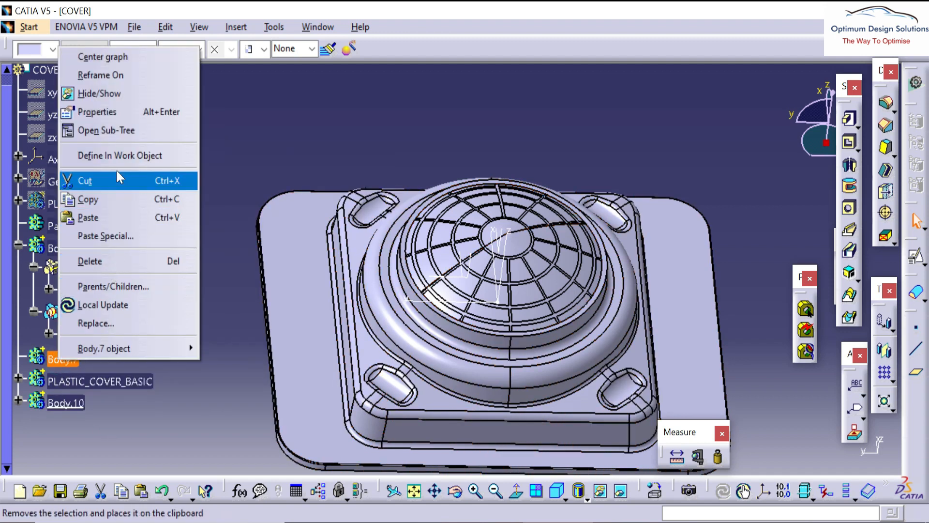
{"action": "left_click", "coordinate": [106, 106]}
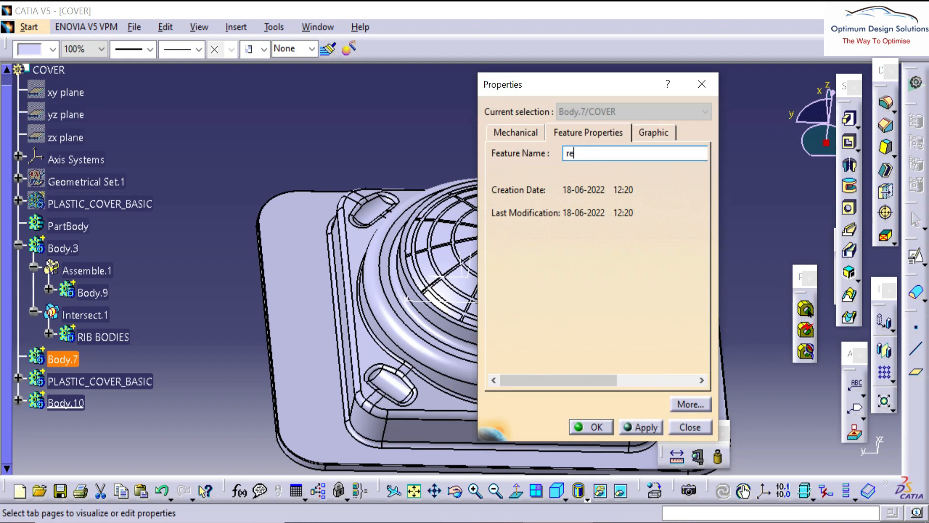
{"action": "key", "text": "Return"}
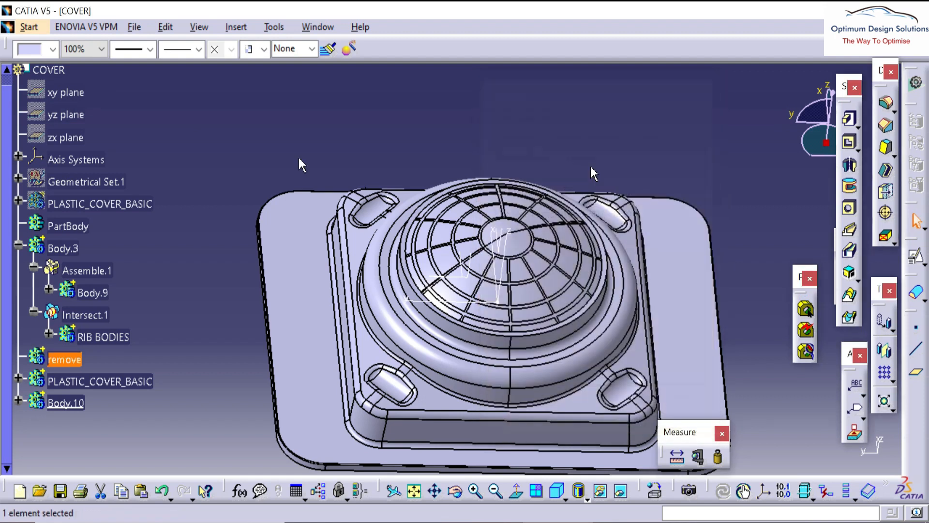
- Add the pasted dome Body.10 to the remove body with a Boolean Add operation
{"action": "right_click", "coordinate": [77, 373]}
{"action": "right_click", "coordinate": [76, 405]}
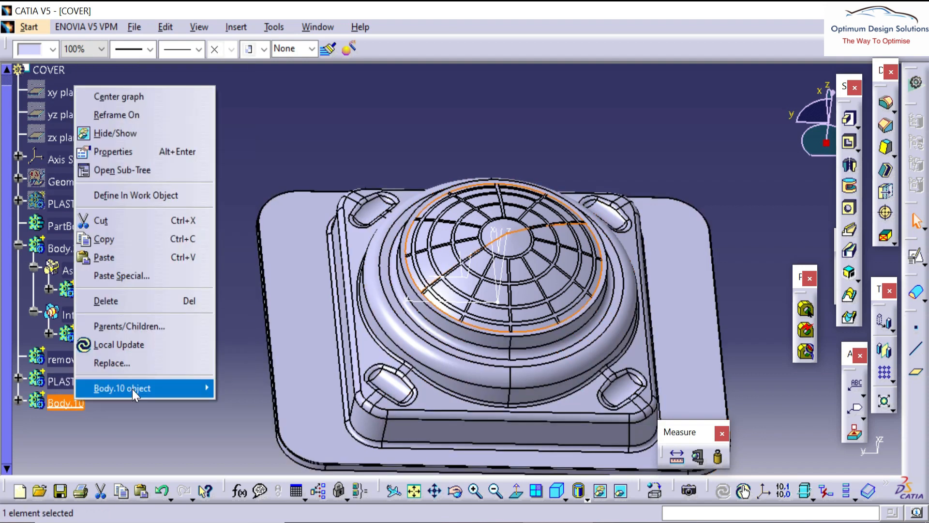
{"action": "mouse_move", "coordinate": [165, 388]}
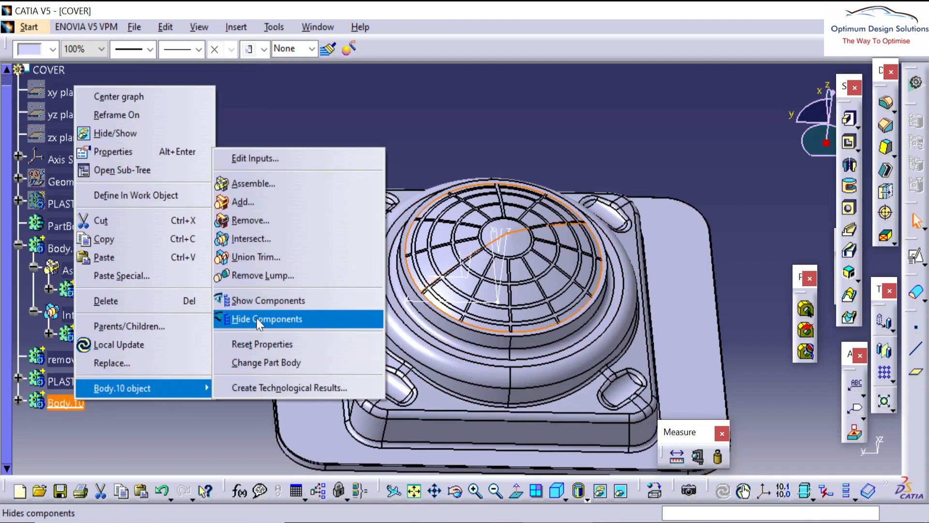
{"action": "left_click", "coordinate": [242, 201]}
{"action": "left_click", "coordinate": [80, 359]}
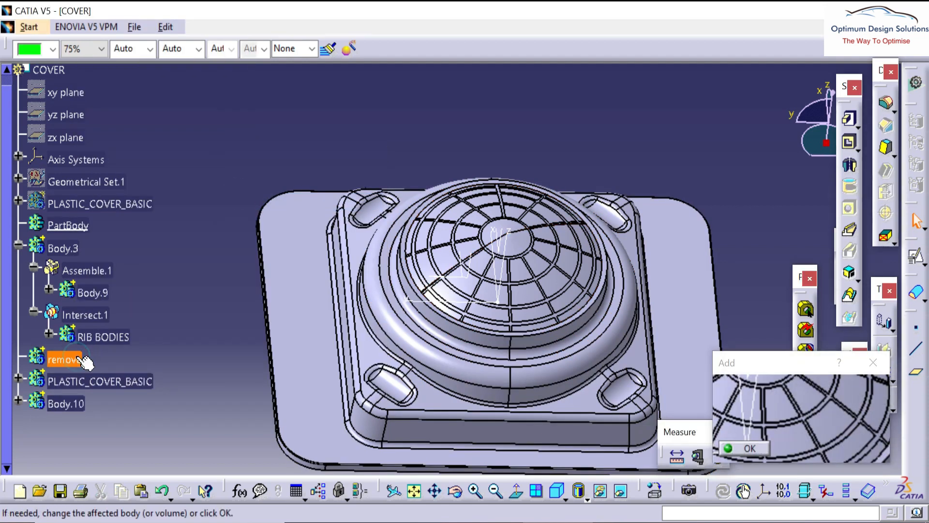
{"action": "left_click", "coordinate": [732, 448]}
- Add the pasted PLASTIC_COVER_BASIC copy to the remove body with a Boolean Add operation
{"action": "left_click", "coordinate": [111, 381]}
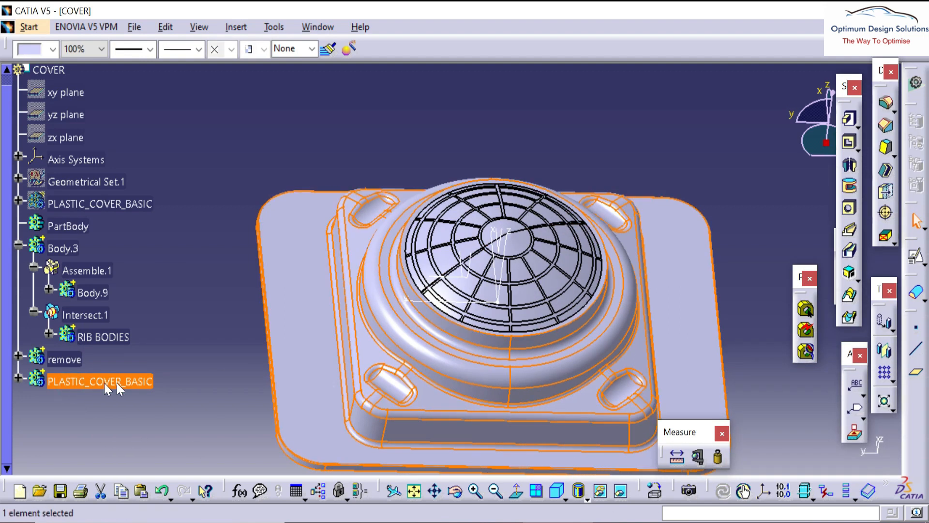
{"action": "right_click", "coordinate": [114, 382]}
{"action": "mouse_move", "coordinate": [239, 373]}
{"action": "left_click", "coordinate": [274, 187]}
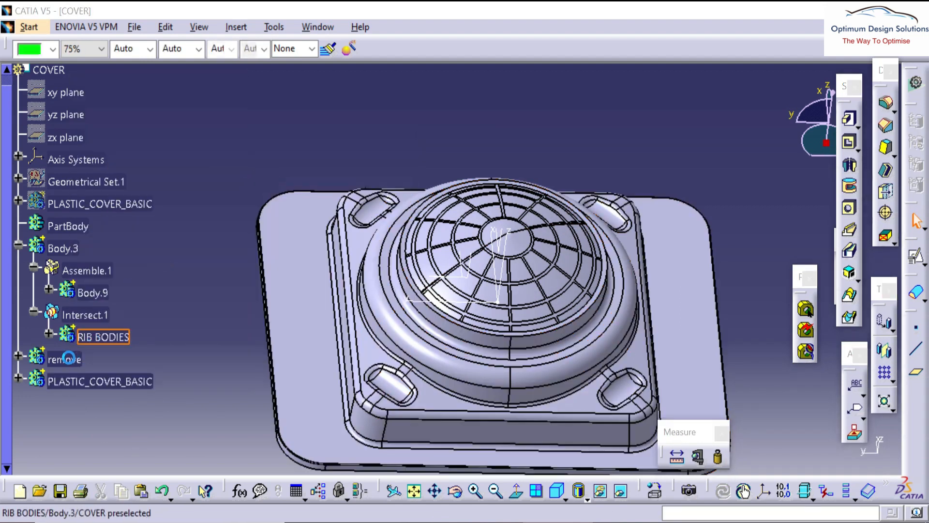
{"action": "left_click", "coordinate": [68, 359]}
{"action": "key", "text": "Return"}
- Make remove the in-work object and apply a Thickness feature to its outer cover and dome faces
{"action": "right_click", "coordinate": [65, 359]}
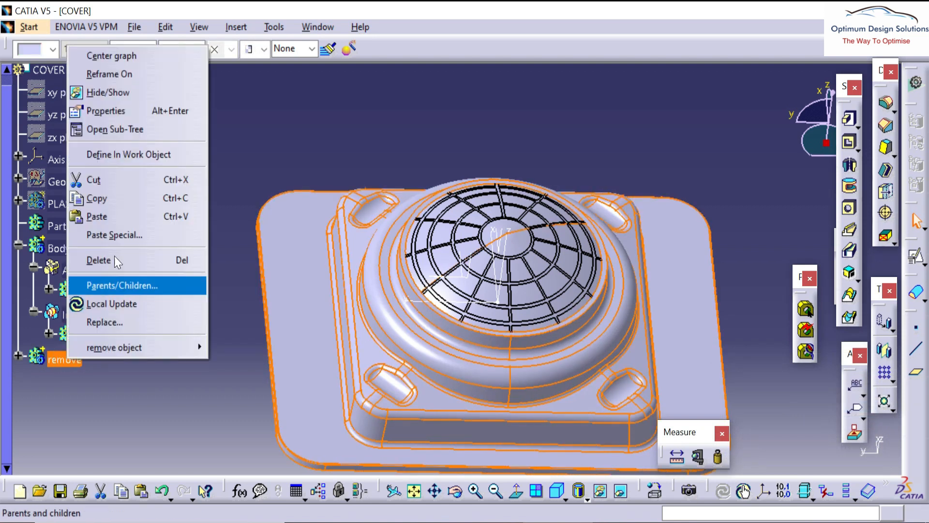
{"action": "left_click", "coordinate": [116, 154]}
{"action": "left_click", "coordinate": [655, 124]}
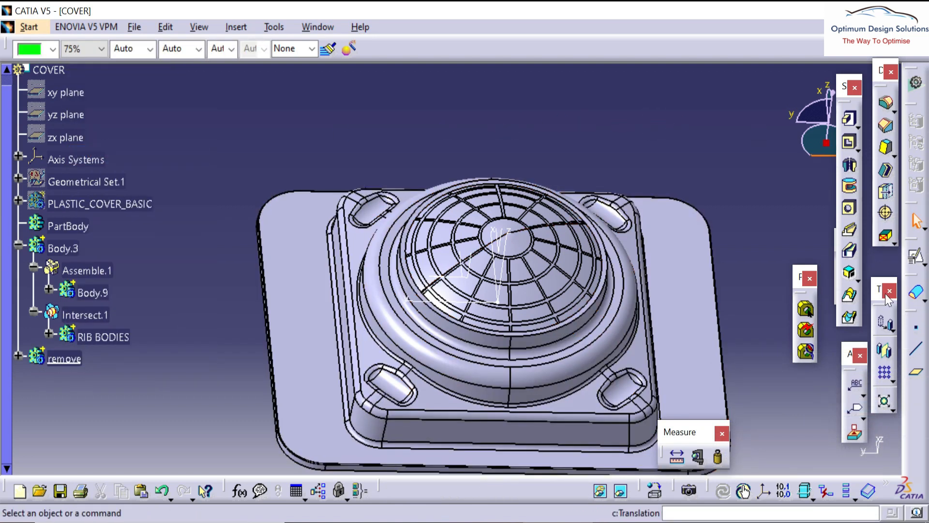
{"action": "left_click", "coordinate": [886, 195]}
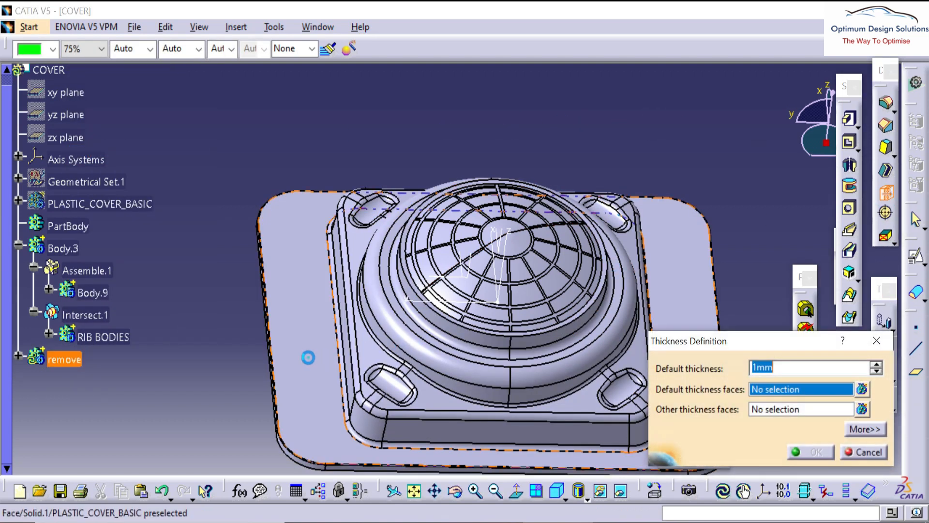
{"action": "left_click", "coordinate": [308, 357]}
{"action": "scroll", "coordinate": [484, 211], "scroll_direction": "up", "scroll_amount": 5}
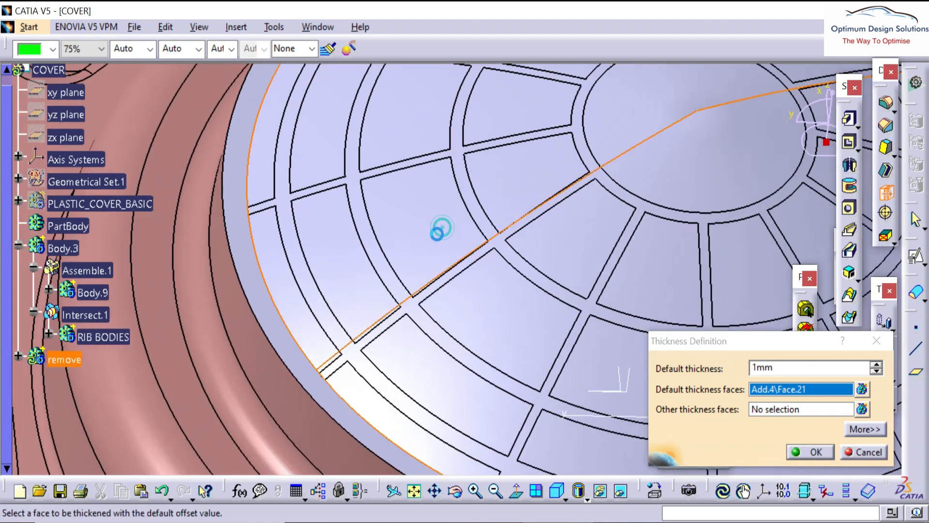
{"action": "left_click", "coordinate": [357, 330]}
{"action": "left_click", "coordinate": [296, 346]}
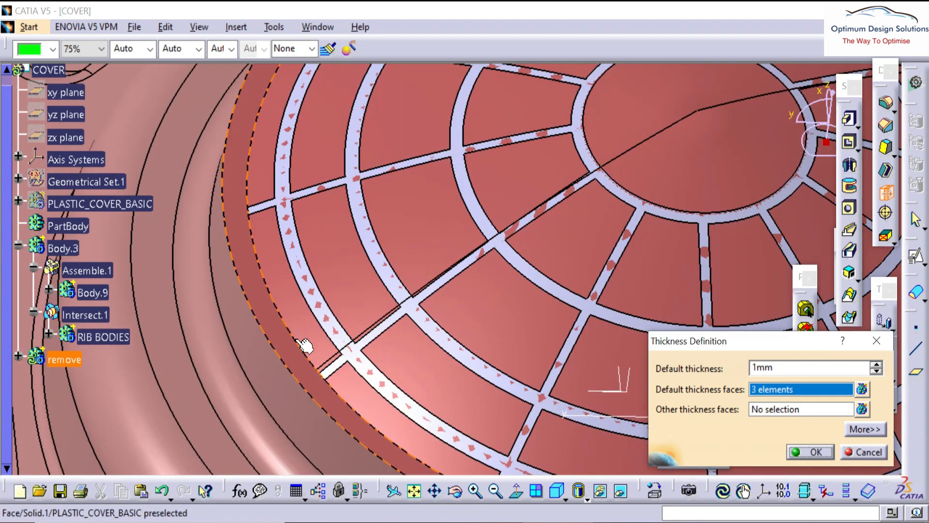
{"action": "scroll", "coordinate": [436, 242], "scroll_direction": "down", "scroll_amount": 5}
{"action": "middle_click_drag", "start_coordinate": [568, 207], "coordinate": [575, 213]}
{"action": "middle_click_drag", "start_coordinate": [359, 222], "coordinate": [494, 241]}
{"action": "left_click", "coordinate": [793, 368]}
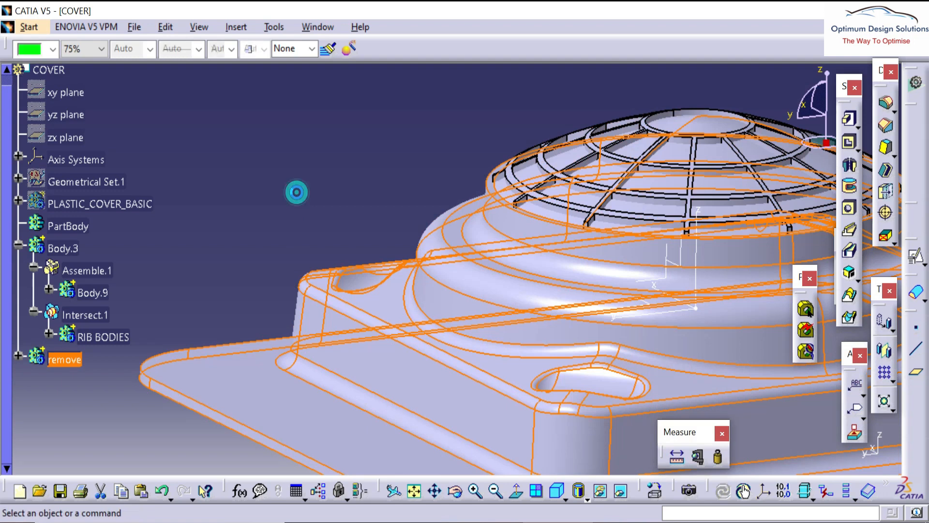
- Collapse Body.3 in the tree and rename it as rins
{"action": "middle_click_drag", "start_coordinate": [296, 191], "coordinate": [161, 202]}
{"action": "left_click", "coordinate": [19, 245]}
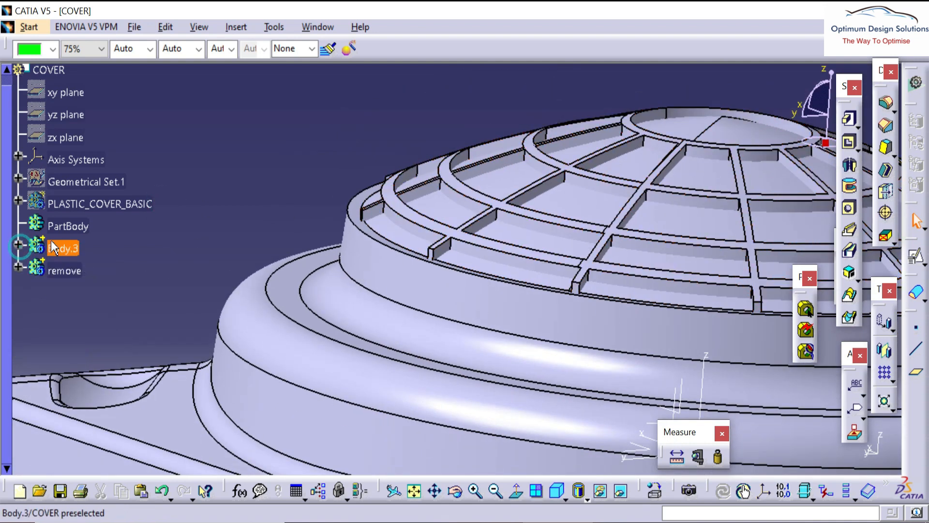
{"action": "left_click", "coordinate": [54, 248]}
{"action": "right_click", "coordinate": [54, 248]}
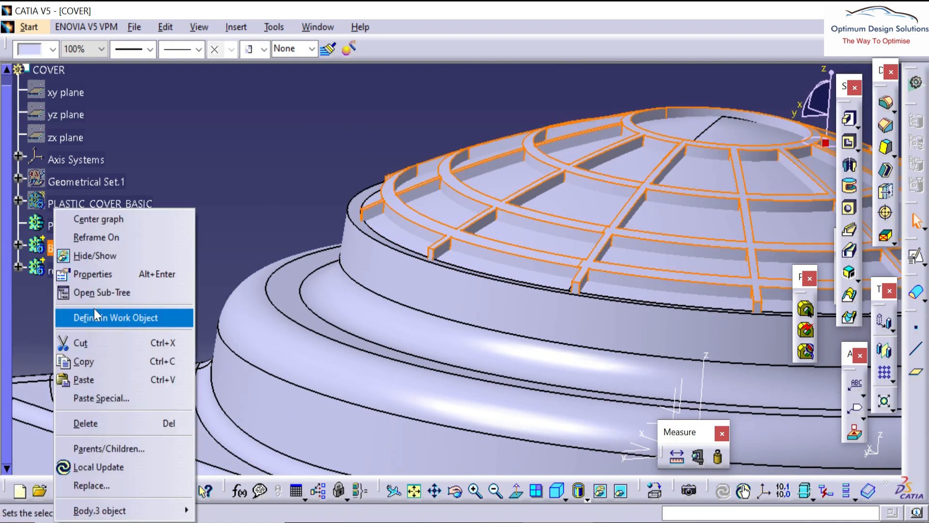
{"action": "left_click", "coordinate": [93, 274]}
{"action": "type", "text": "rins"}
{"action": "key", "text": "Return"}
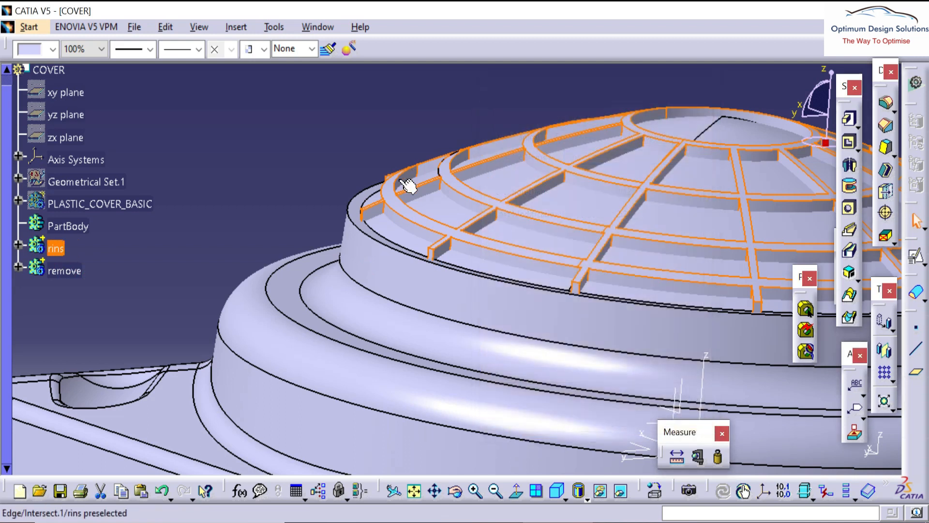
- Insert another new body into the part and rename it as final_cover
{"action": "right_click", "coordinate": [73, 226]}
{"action": "left_click", "coordinate": [261, 121]}
{"action": "key", "text": "alt+i"}
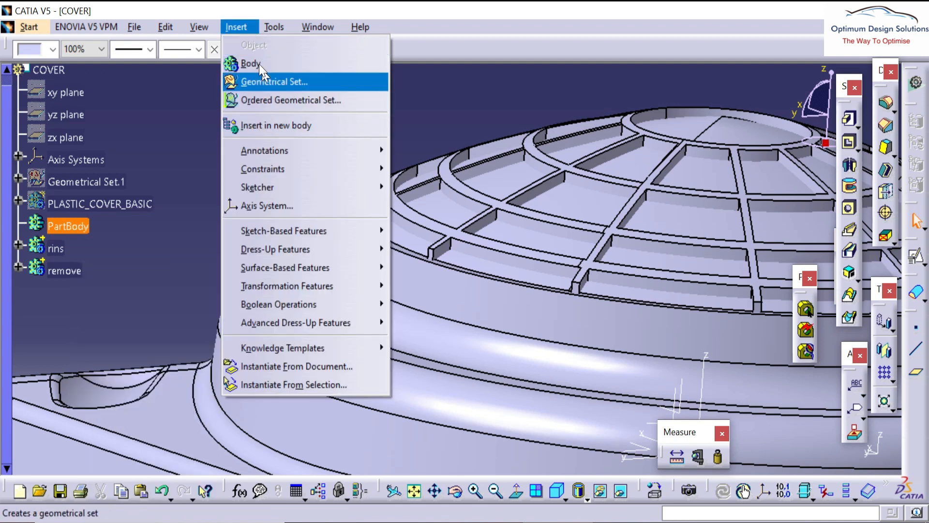
{"action": "key", "text": "Return"}
{"action": "left_click", "coordinate": [558, 297]}
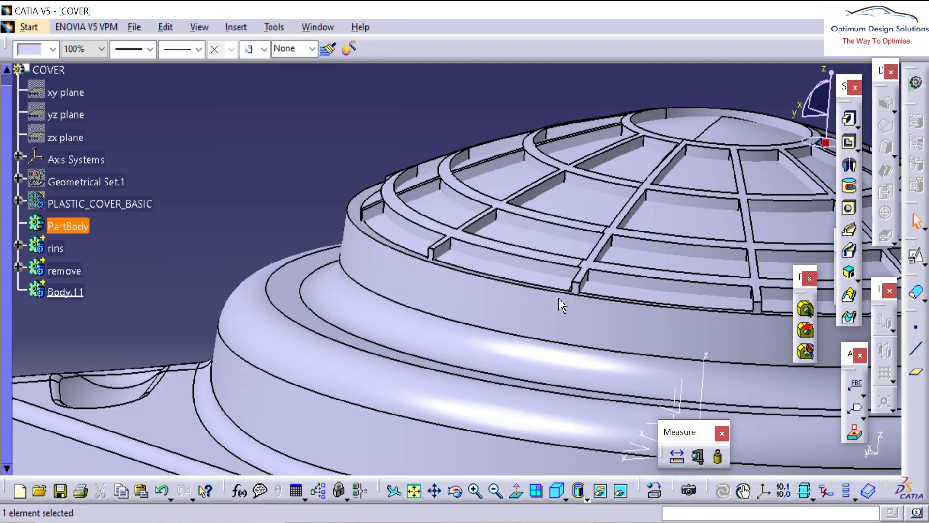
{"action": "right_click", "coordinate": [65, 291]}
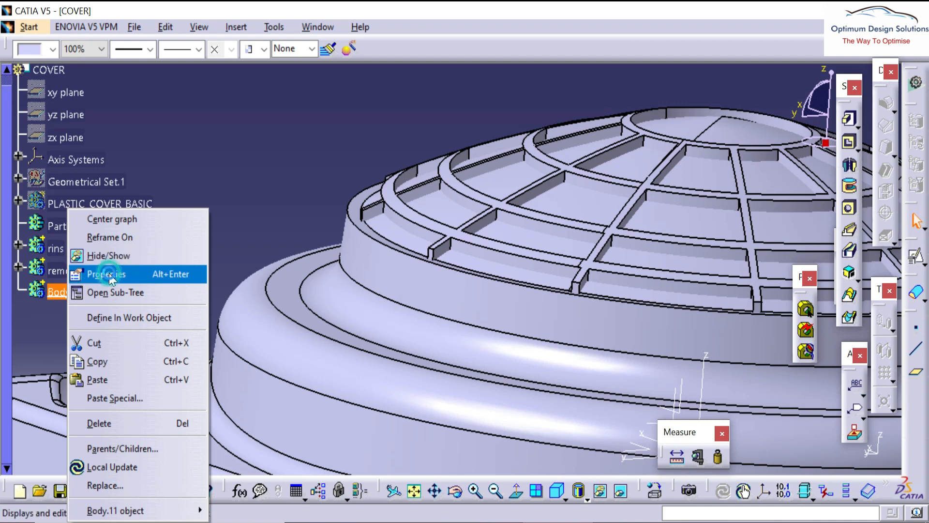
{"action": "left_click", "coordinate": [107, 274]}
{"action": "type", "text": "final_"}
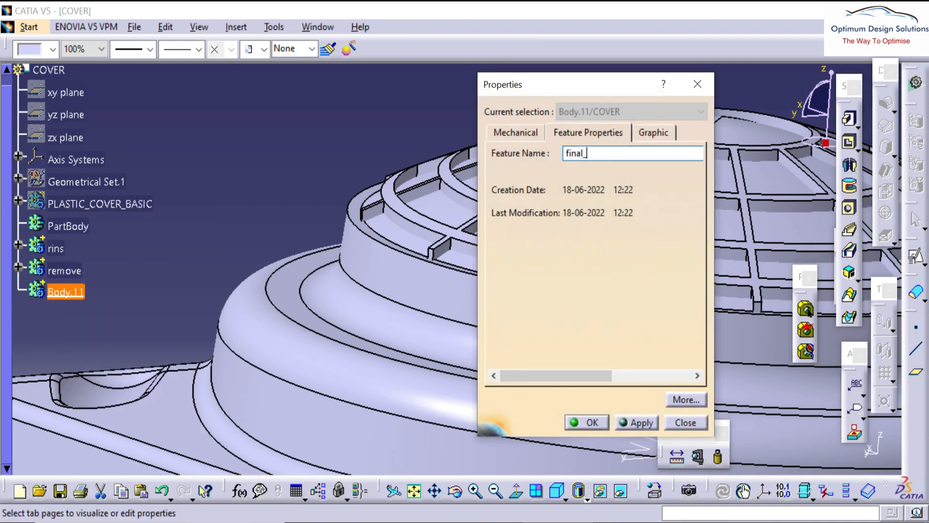
{"action": "type", "text": "cover"}
{"action": "key", "text": "Return"}
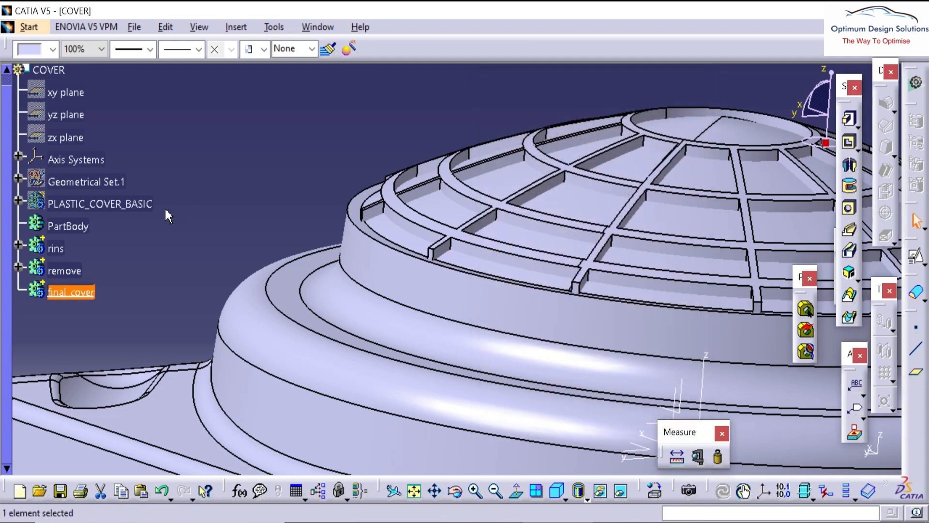
- Show the hidden PLASTIC_COVER_BASIC body and add it to final_cover with a Boolean Add operation
{"action": "right_click", "coordinate": [82, 204]}
{"action": "left_click", "coordinate": [122, 252]}
{"action": "right_click", "coordinate": [82, 204]}
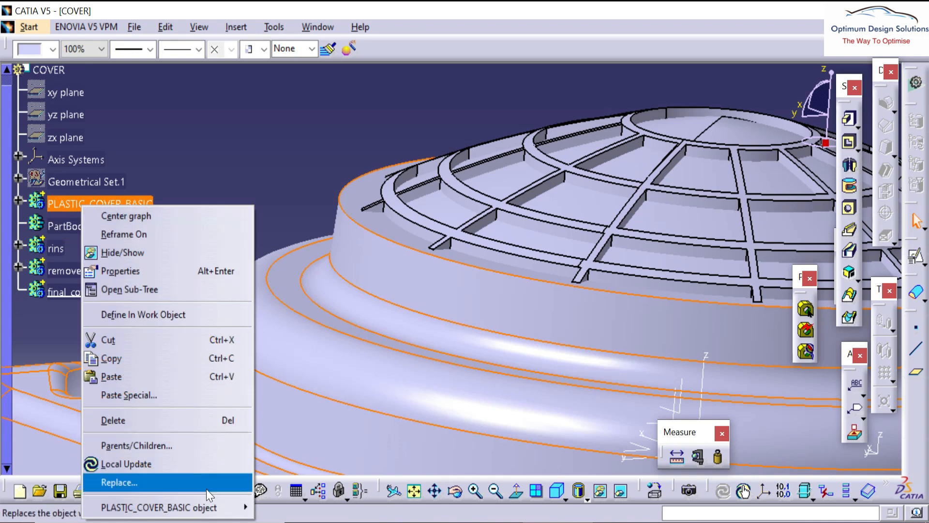
{"action": "mouse_move", "coordinate": [193, 507]}
{"action": "left_click", "coordinate": [281, 321]}
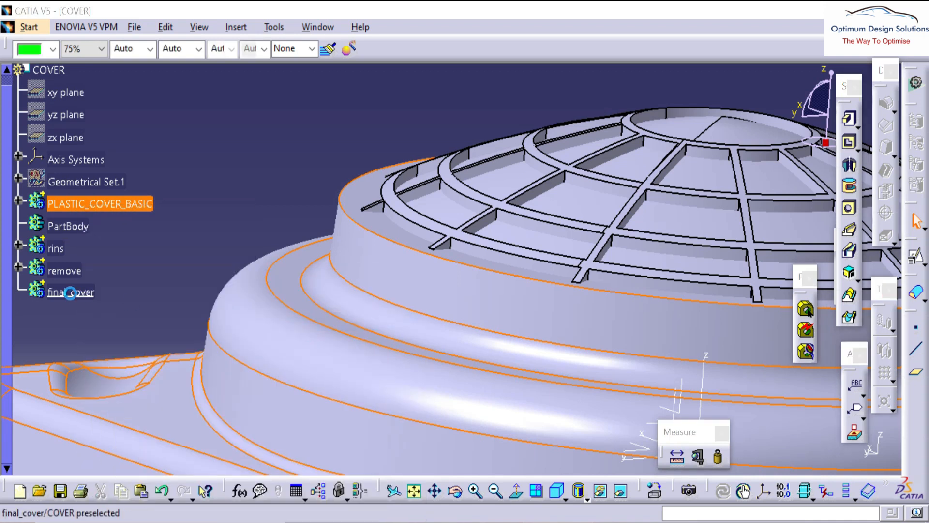
{"action": "left_click", "coordinate": [73, 293]}
{"action": "left_click", "coordinate": [749, 447]}
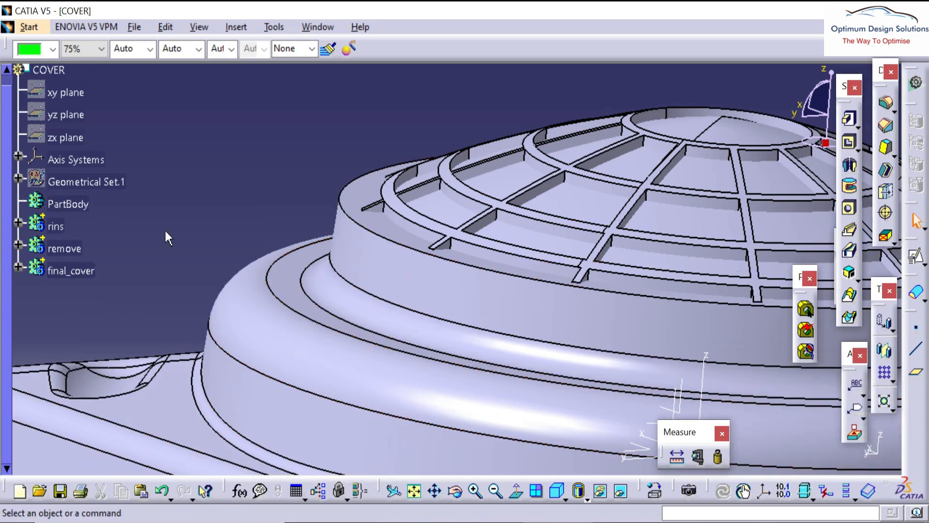
- Rename the rins body as Ribs
{"action": "left_click", "coordinate": [59, 229]}
{"action": "right_click", "coordinate": [64, 233]}
{"action": "left_click", "coordinate": [89, 274]}
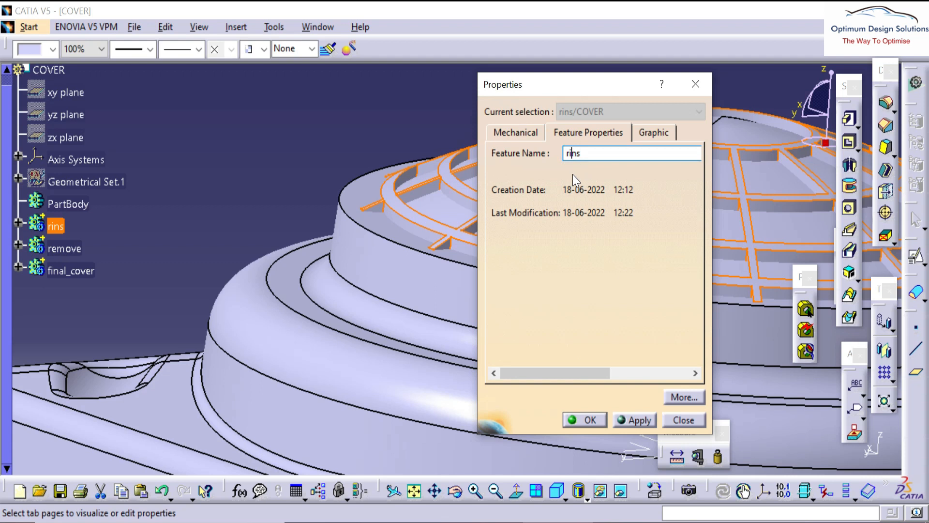
{"action": "type", "text": "Rib"}
{"action": "key", "text": "Return"}
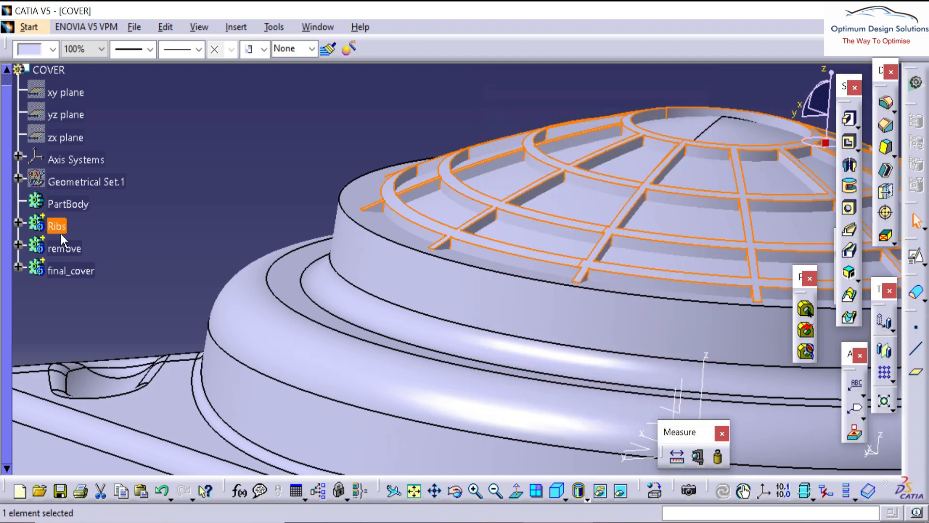
{"action": "right_click", "coordinate": [60, 232]}
{"action": "mouse_move", "coordinate": [146, 510]}
{"action": "left_click", "coordinate": [242, 323]}
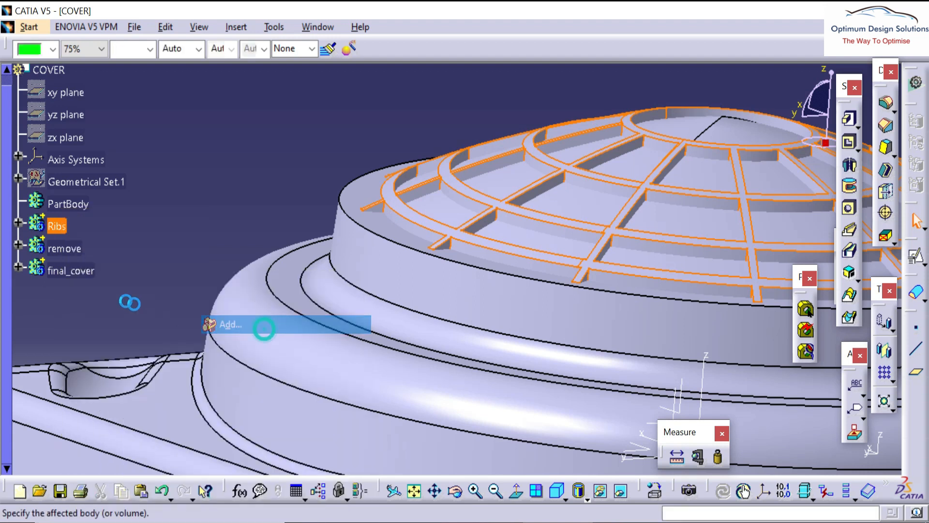
{"action": "left_click", "coordinate": [72, 271]}
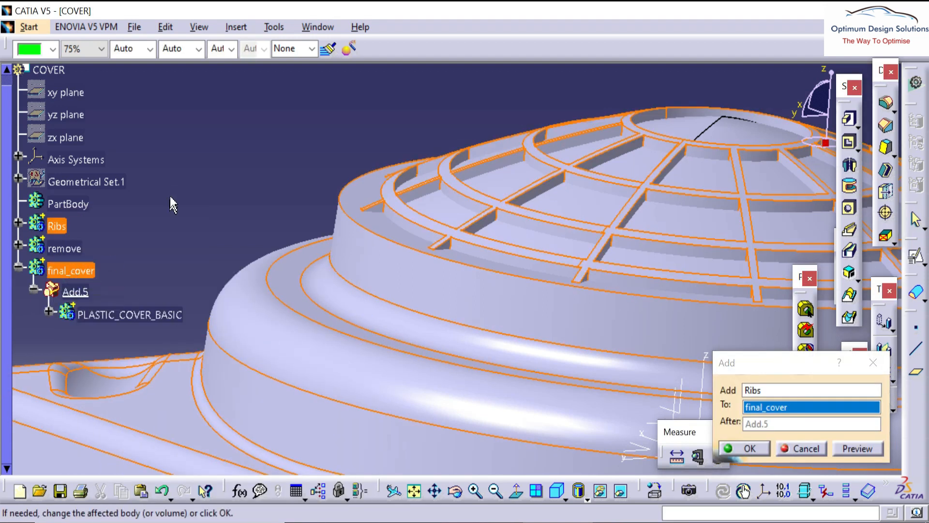
{"action": "left_click", "coordinate": [73, 250]}
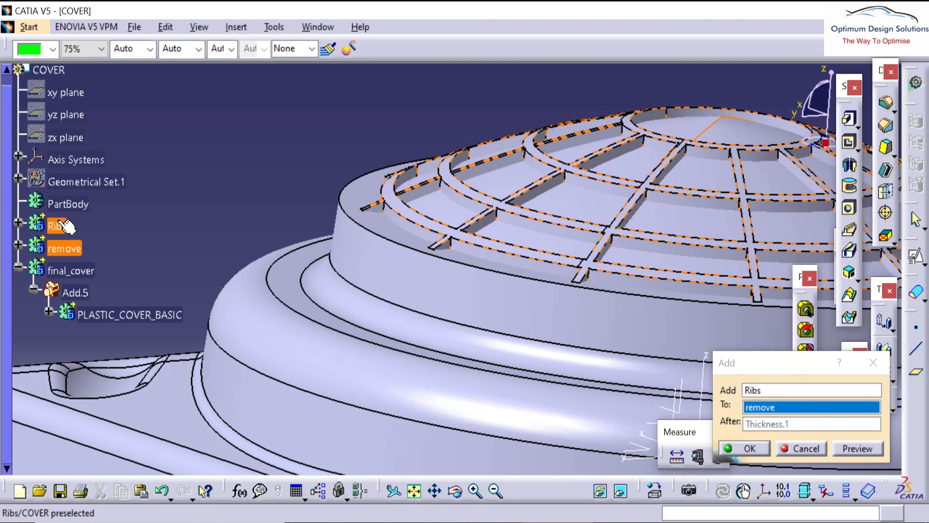
{"action": "left_click", "coordinate": [58, 226]}
{"action": "left_click", "coordinate": [549, 301]}
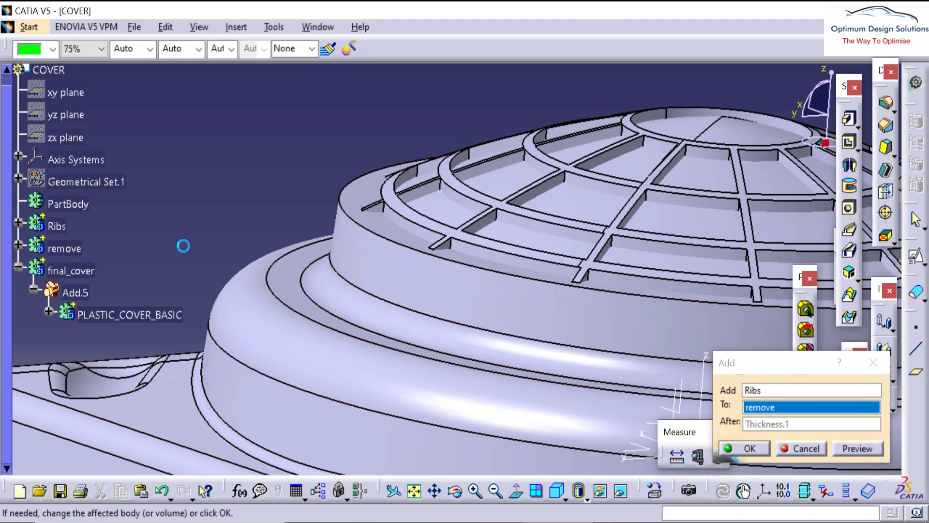
{"action": "left_click", "coordinate": [60, 226]}
{"action": "key", "text": "Escape"}
{"action": "key", "text": "Escape"}
- Add the Ribs body to final_cover with a Boolean Add operation
{"action": "right_click", "coordinate": [56, 225]}
{"action": "mouse_move", "coordinate": [131, 510]}
{"action": "left_click", "coordinate": [229, 323]}
{"action": "left_click", "coordinate": [68, 270]}
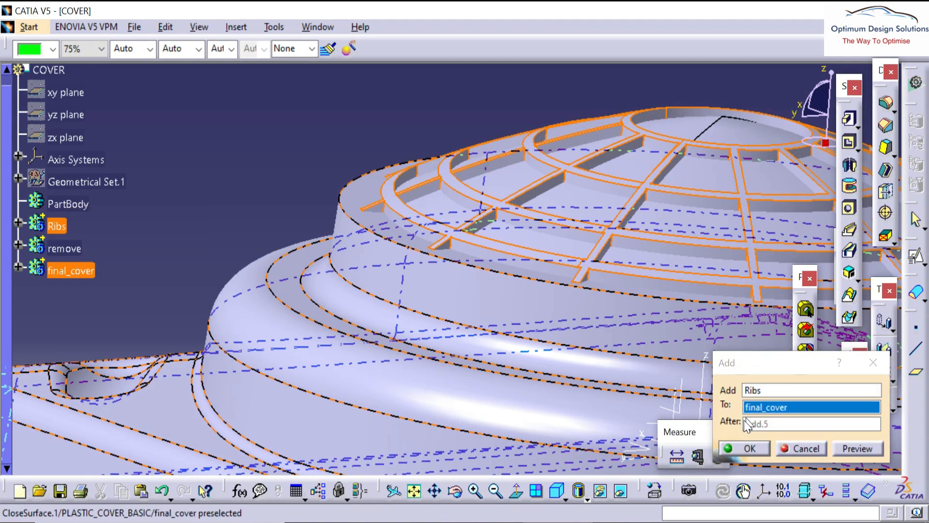
{"action": "left_click", "coordinate": [738, 448]}
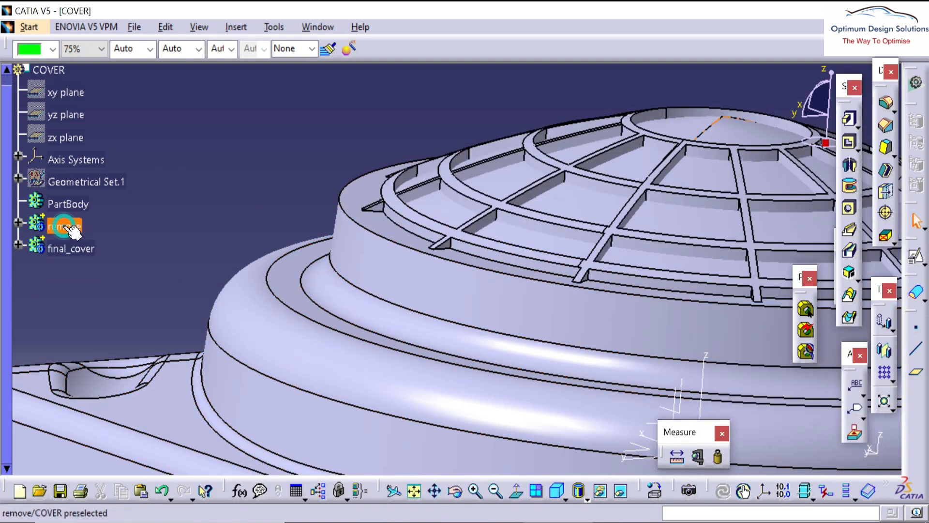
- Subtract the remove body from final_cover with a Boolean Remove operation and inspect the opened grille
{"action": "right_click", "coordinate": [64, 226]}
{"action": "middle_click_drag", "start_coordinate": [331, 192], "coordinate": [399, 180]}
{"action": "right_click", "coordinate": [74, 225]}
{"action": "mouse_move", "coordinate": [130, 506]}
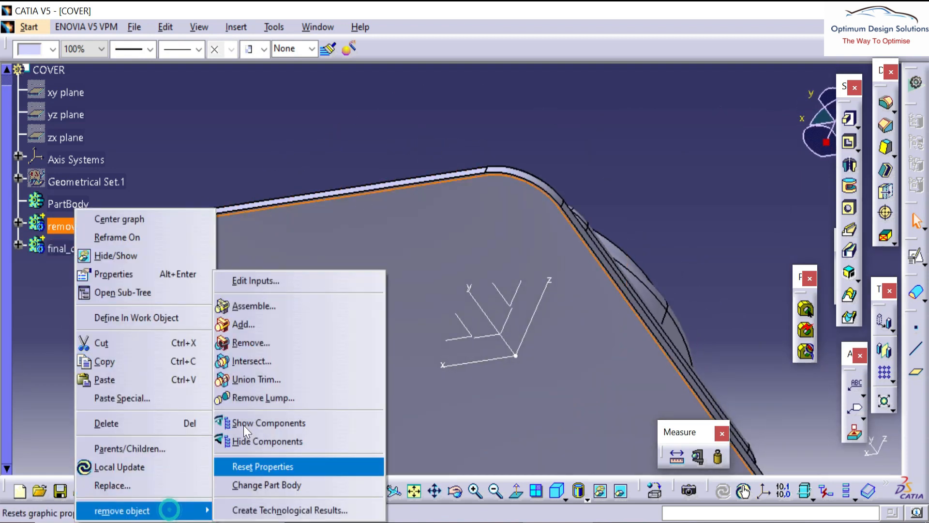
{"action": "left_click", "coordinate": [305, 342]}
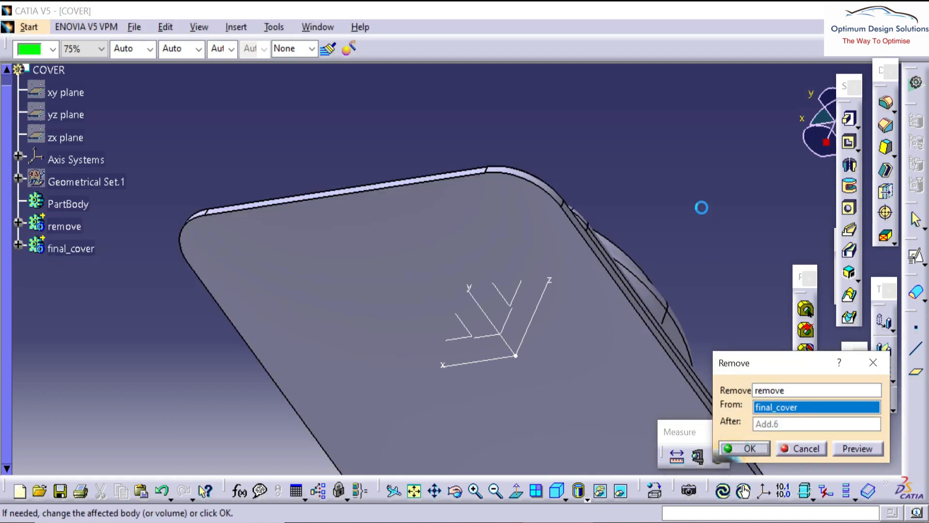
{"action": "middle_click_drag", "start_coordinate": [701, 207], "coordinate": [454, 291]}
{"action": "middle_click_drag", "start_coordinate": [672, 232], "coordinate": [537, 261]}
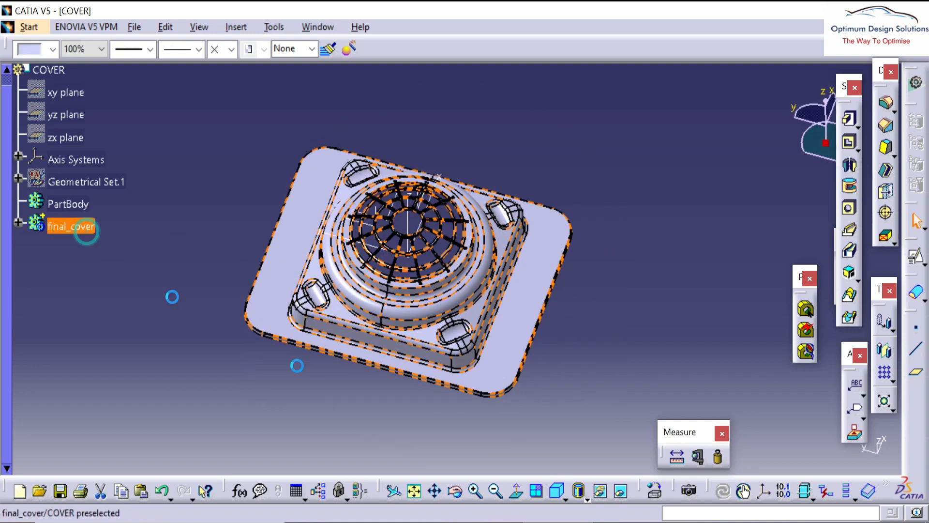
- Colour the final_cover body tan using the basic colours in the extended colour palette
{"action": "left_click", "coordinate": [77, 226]}
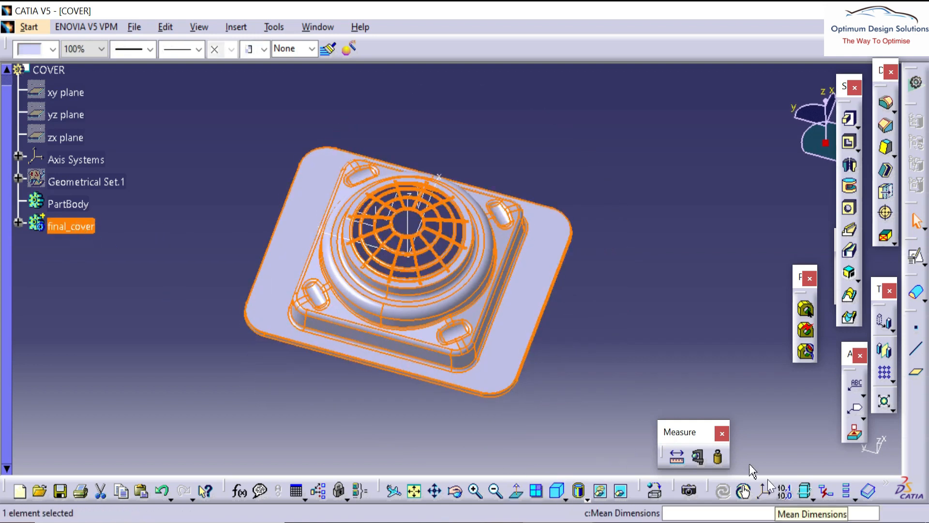
{"action": "left_click", "coordinate": [46, 50]}
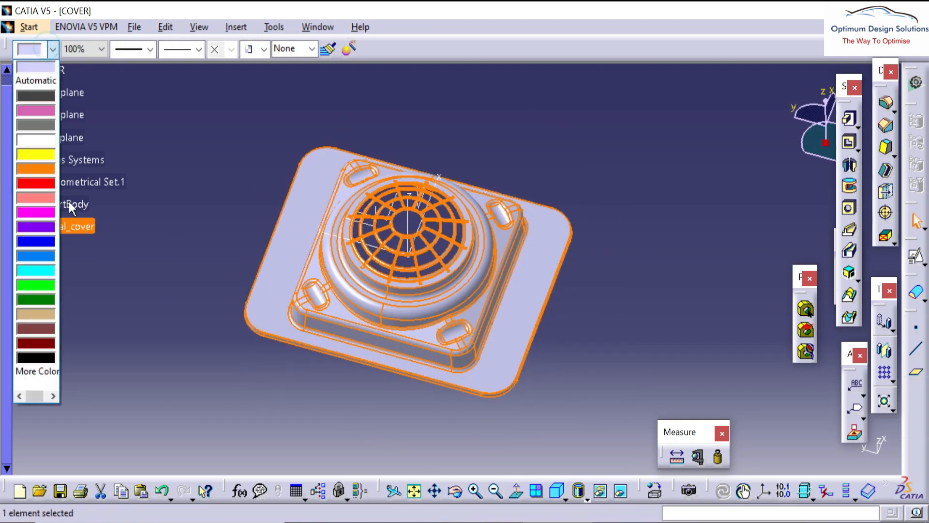
{"action": "left_click", "coordinate": [43, 372]}
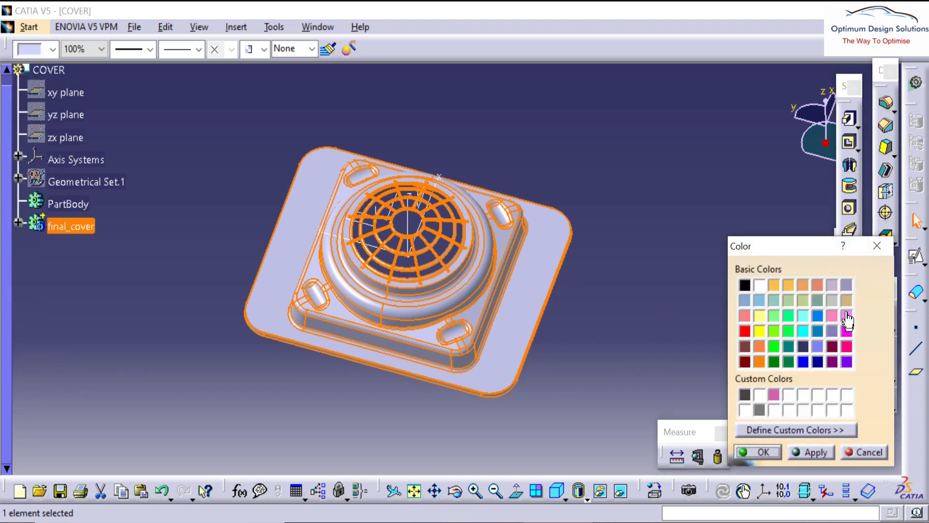
{"action": "left_click", "coordinate": [808, 451]}
{"action": "left_click", "coordinate": [757, 451]}
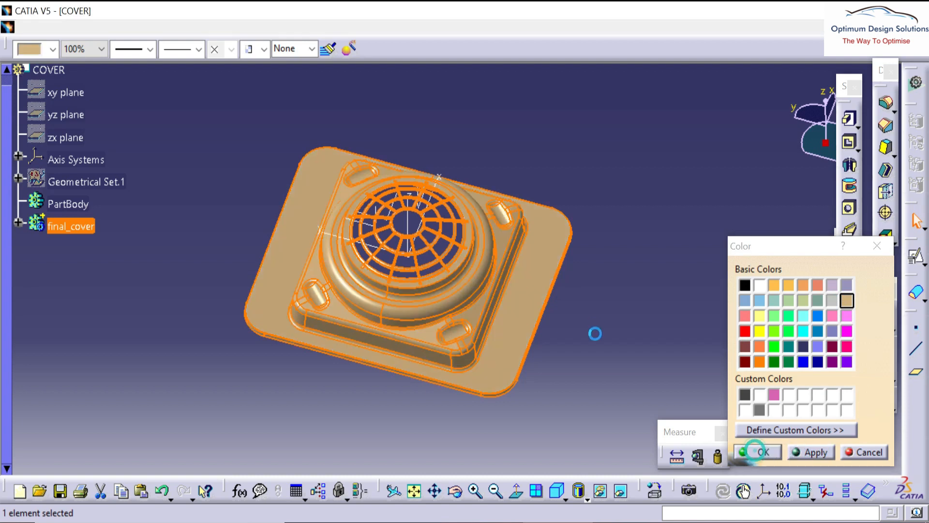
- Make final_cover the in-work object
{"action": "middle_click_drag", "start_coordinate": [269, 196], "coordinate": [359, 200]}
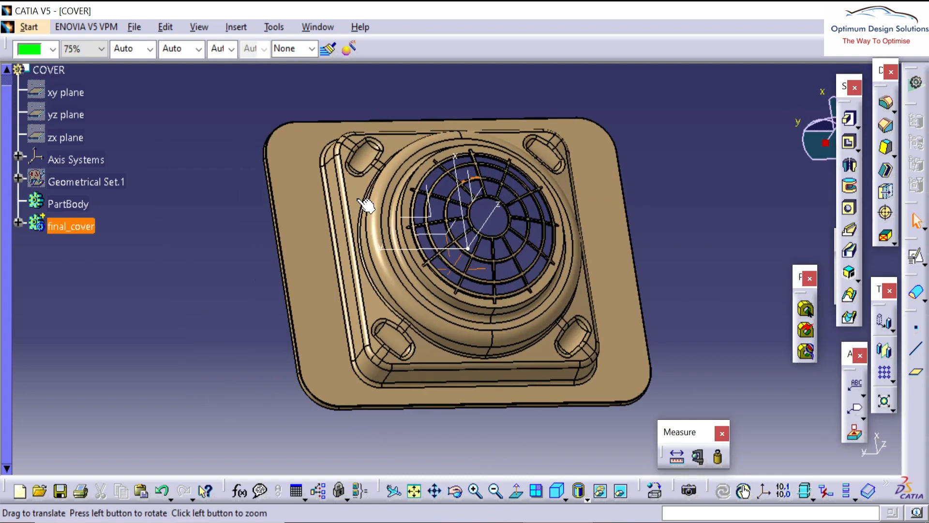
{"action": "right_click", "coordinate": [92, 226]}
{"action": "left_click", "coordinate": [131, 315]}
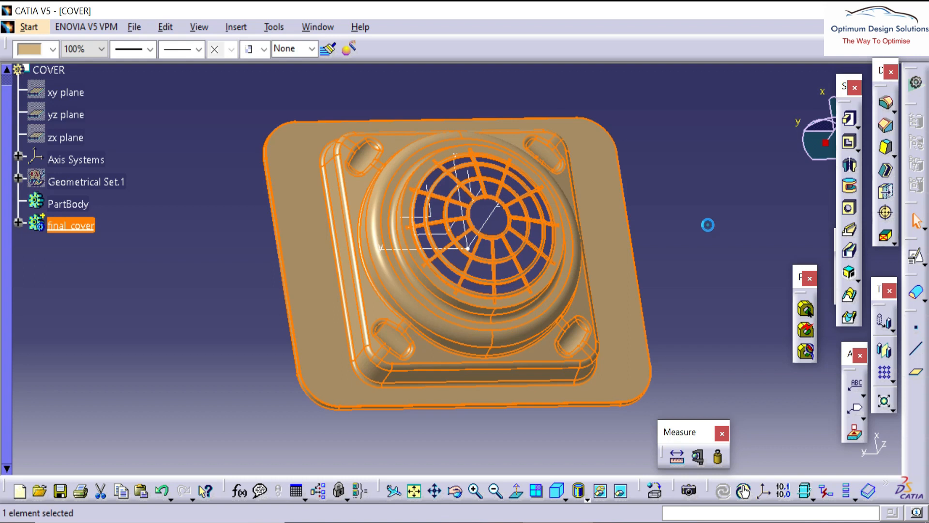
{"action": "left_click", "coordinate": [280, 258]}
{"action": "left_click", "coordinate": [503, 304]}
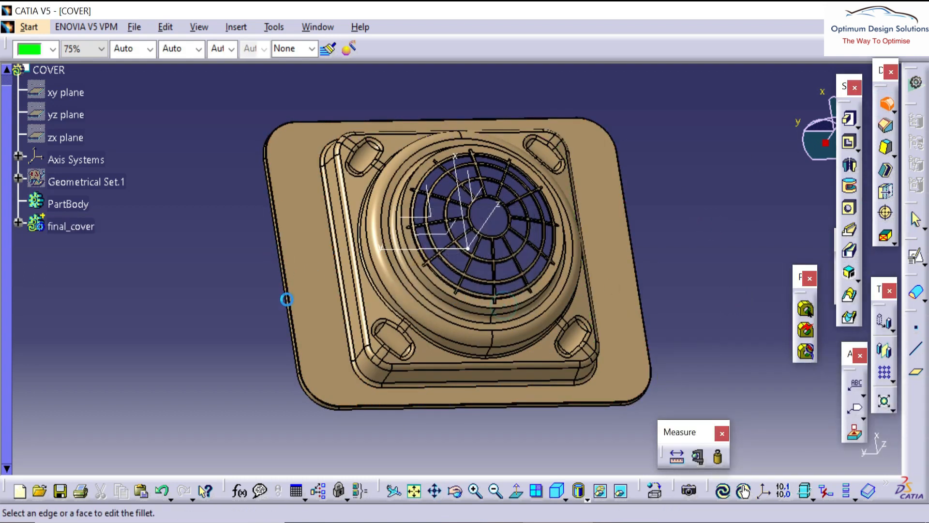
{"action": "middle_click_drag", "start_coordinate": [274, 283], "coordinate": [231, 242], "text": "ctrl"}
{"action": "key", "text": "Escape"}
- Insert a new body and open a positioned sketch on the Axis System.1 XY plane with the H direction reversed
{"action": "middle_click_drag", "start_coordinate": [295, 266], "coordinate": [462, 309], "text": "ctrl"}
{"action": "key", "text": "alt+i"}
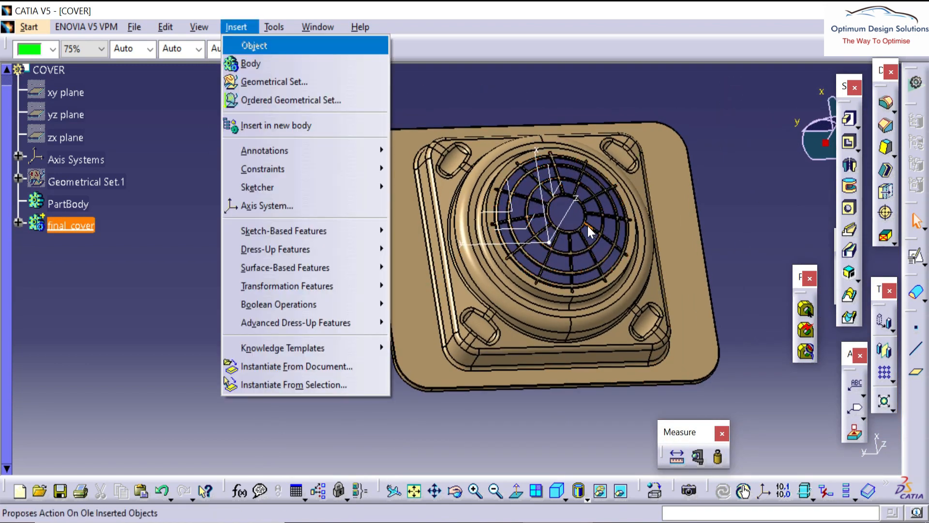
{"action": "key", "text": "b"}
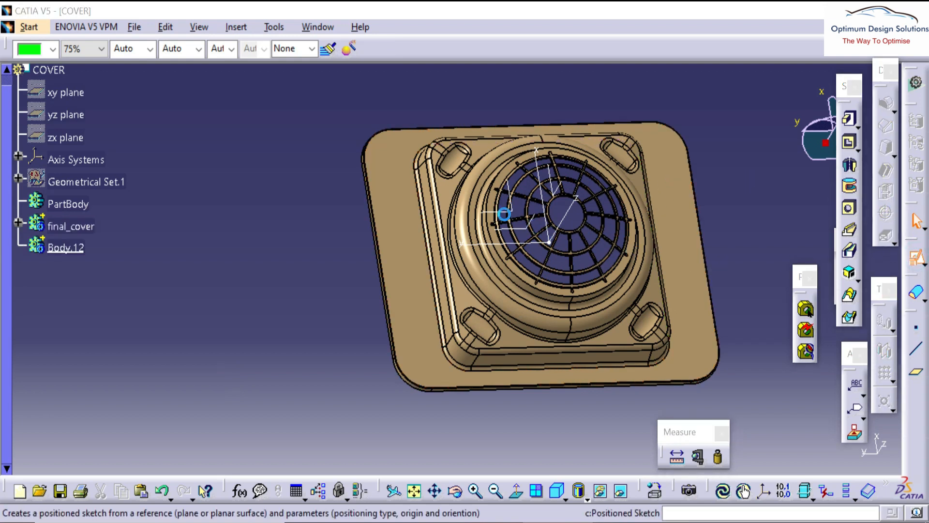
{"action": "left_click", "coordinate": [512, 212]}
{"action": "left_click", "coordinate": [797, 437]}
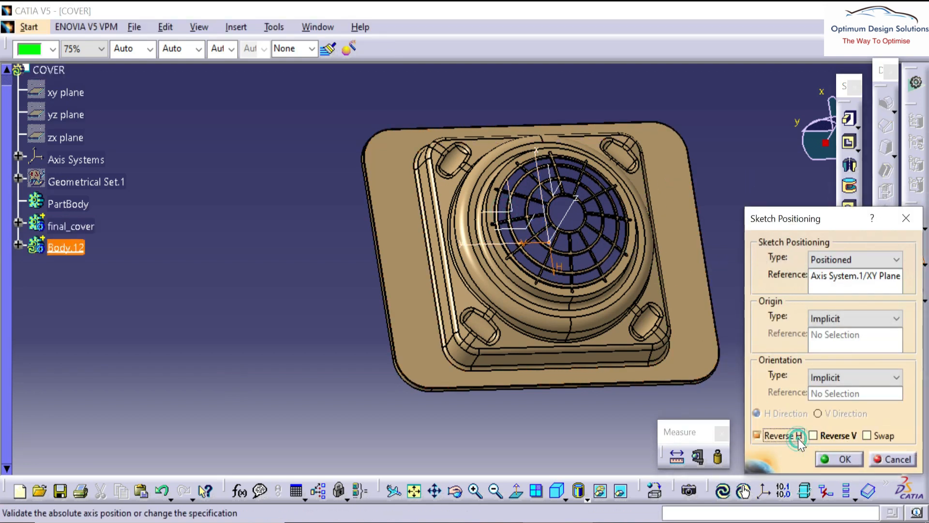
{"action": "left_click", "coordinate": [840, 458]}
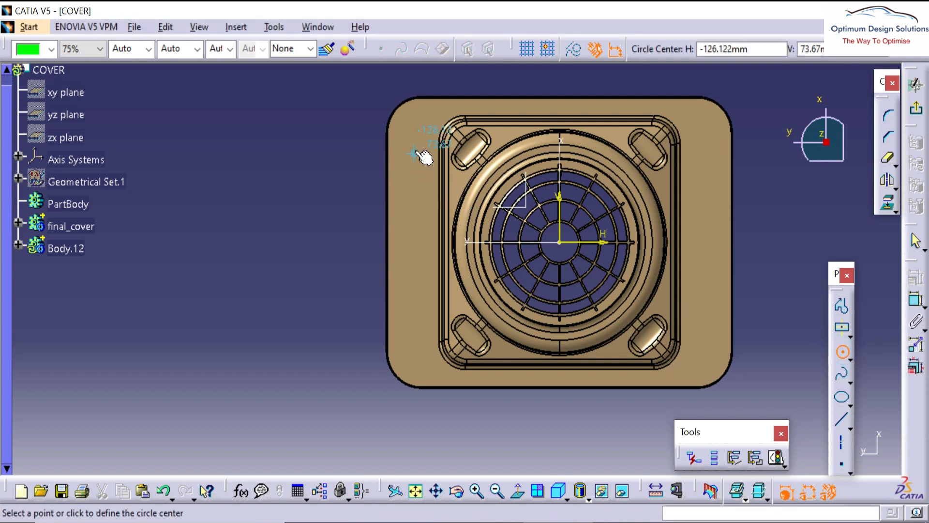
- Sketch a circle on the flange beside the upper-left corner slot and set its diameter to 10 mm
{"action": "left_click", "coordinate": [422, 137]}
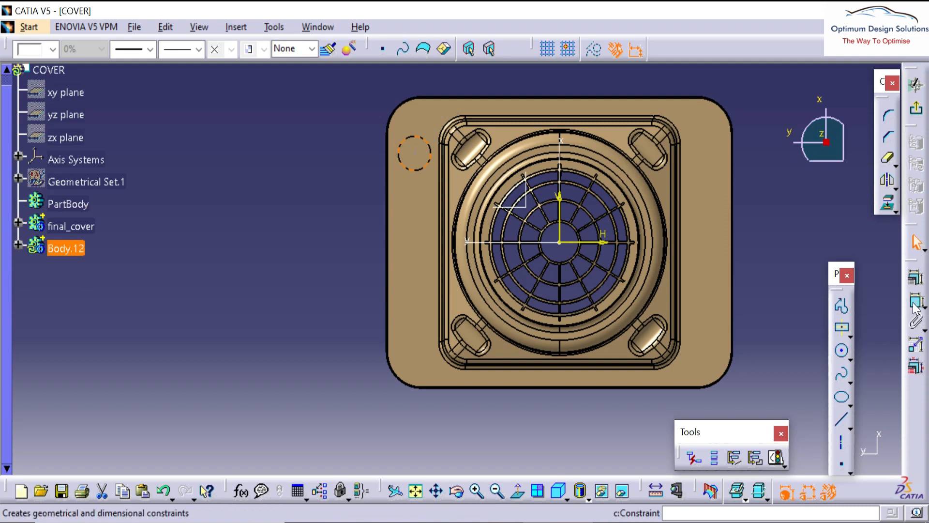
{"action": "left_click", "coordinate": [327, 169]}
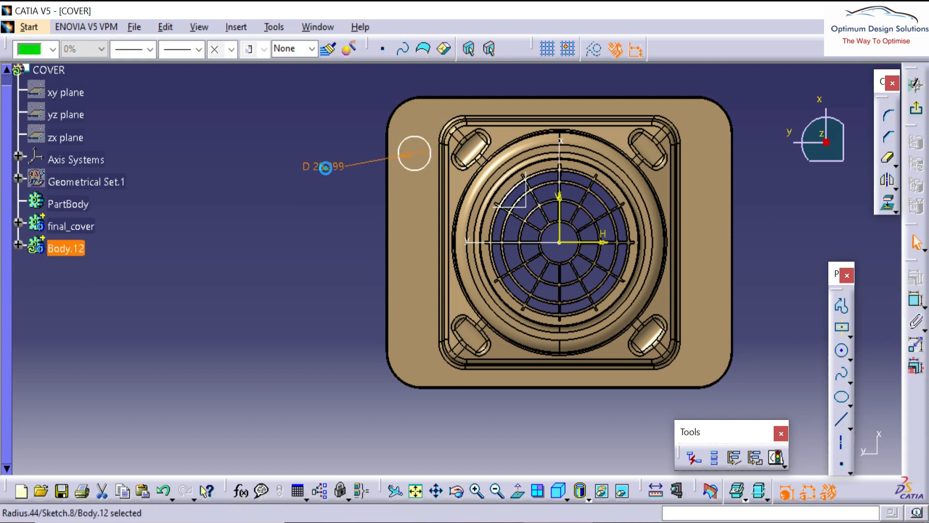
{"action": "middle_click_drag", "start_coordinate": [381, 250], "coordinate": [381, 242]}
{"action": "left_click", "coordinate": [381, 242]}
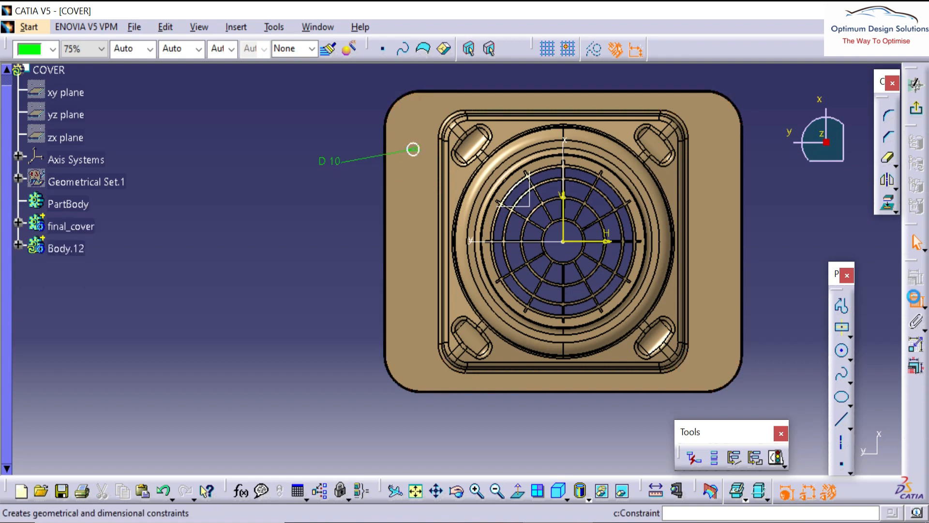
- Dimension the circle's centre 125 mm from the vertical axis and 75 mm from the horizontal axis
{"action": "left_click", "coordinate": [914, 297]}
{"action": "left_click", "coordinate": [605, 241]}
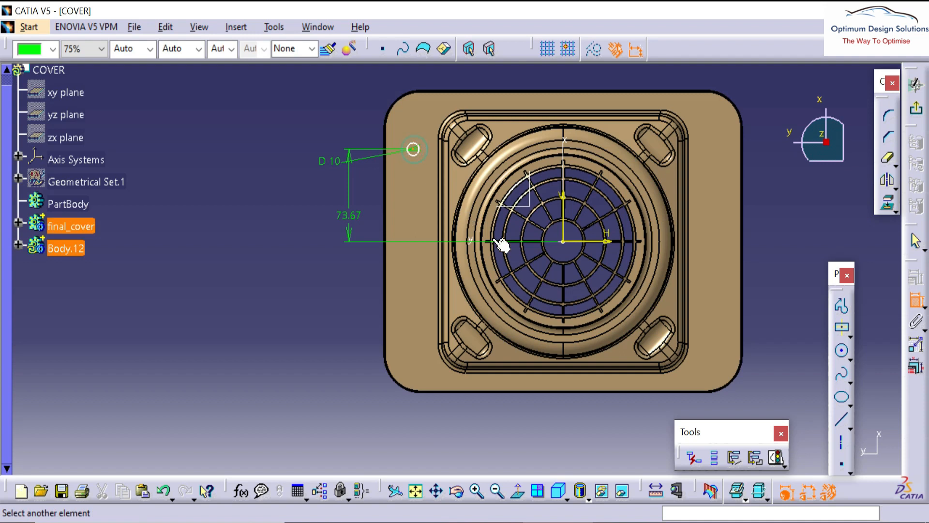
{"action": "left_click", "coordinate": [562, 202]}
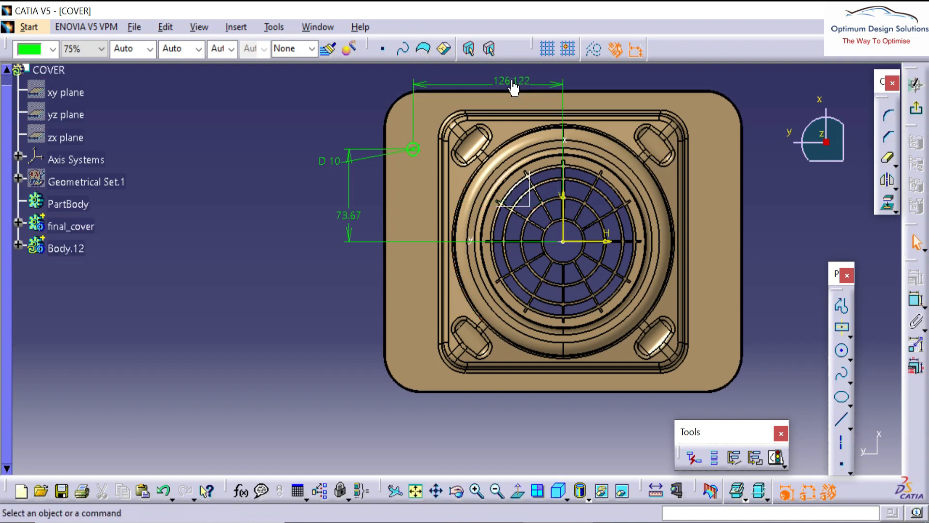
{"action": "type", "text": "125"}
{"action": "key", "text": "Return"}
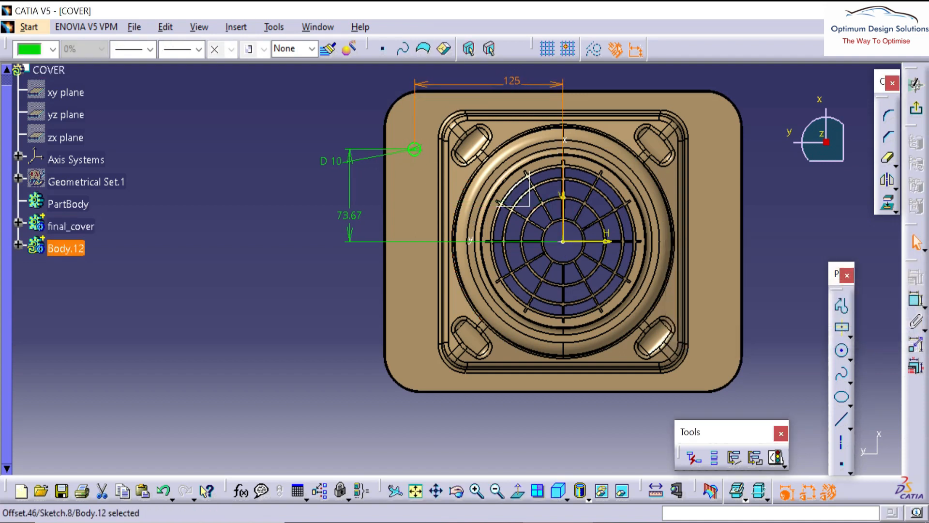
{"action": "double_click", "coordinate": [349, 212]}
{"action": "type", "text": "75mm"}
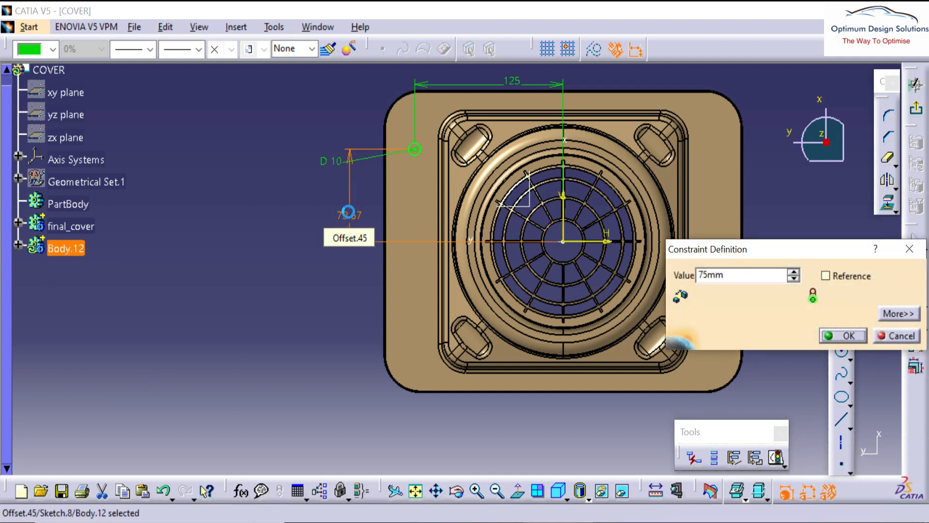
{"action": "key", "text": "Return"}
- Mirror the 10 mm circle about the sketch's vertical axis onto the opposite side of the flange
{"action": "left_click", "coordinate": [414, 148]}
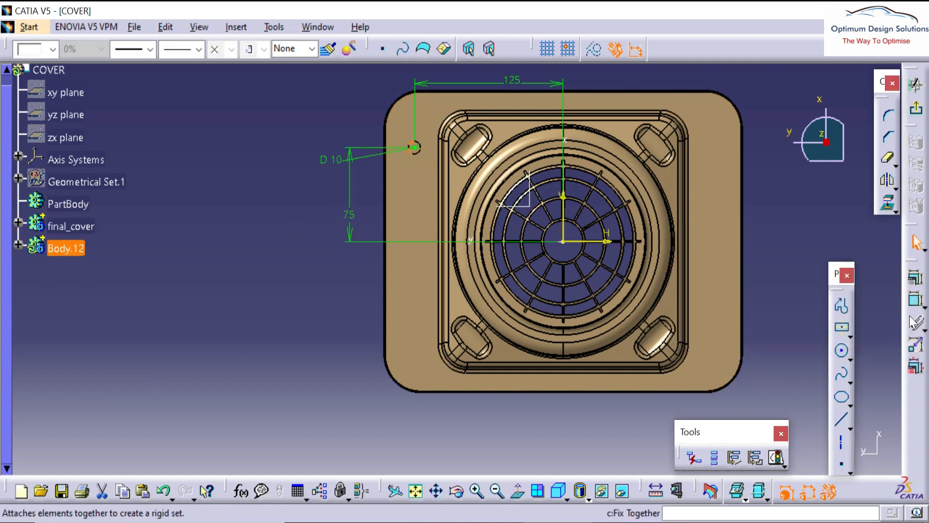
{"action": "left_click", "coordinate": [888, 182]}
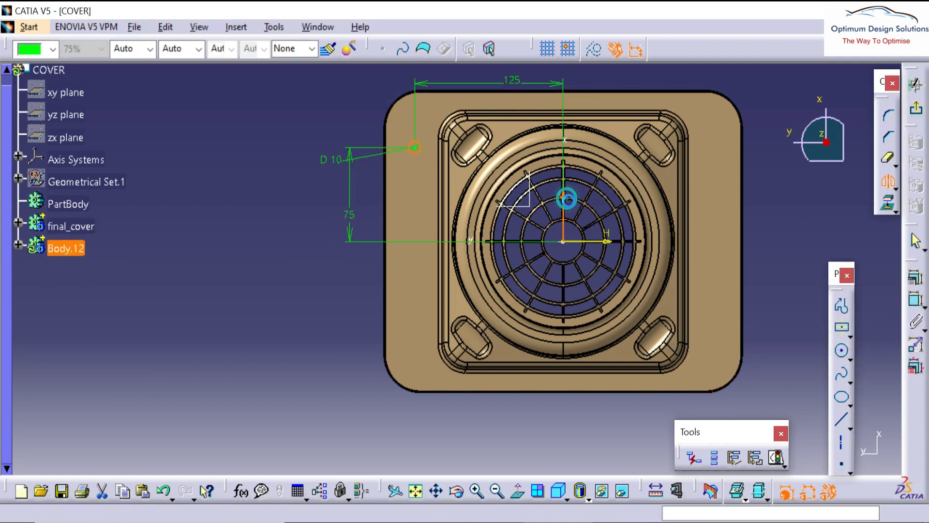
{"action": "left_click", "coordinate": [711, 149]}
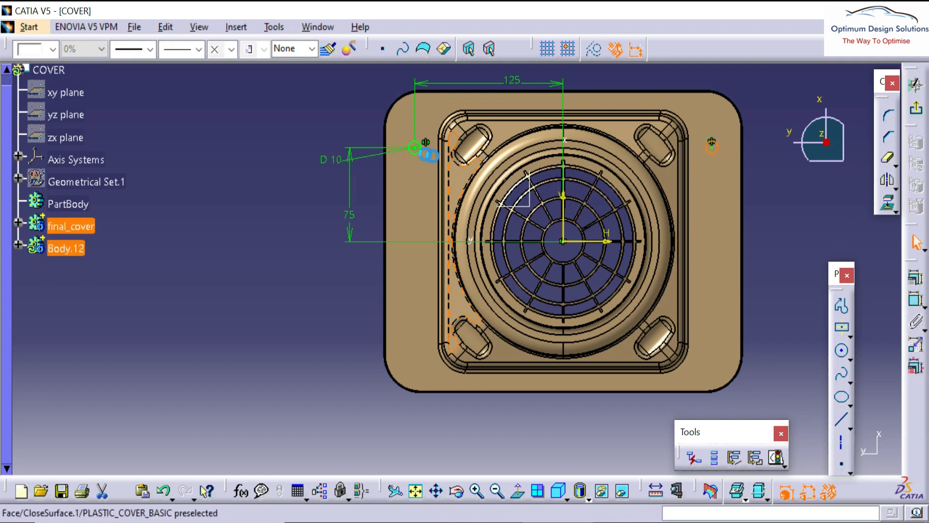
- Mirror both 10 mm circles about the sketch's horizontal axis to the flange's lower corners and exit the sketch
{"action": "left_click", "coordinate": [889, 182]}
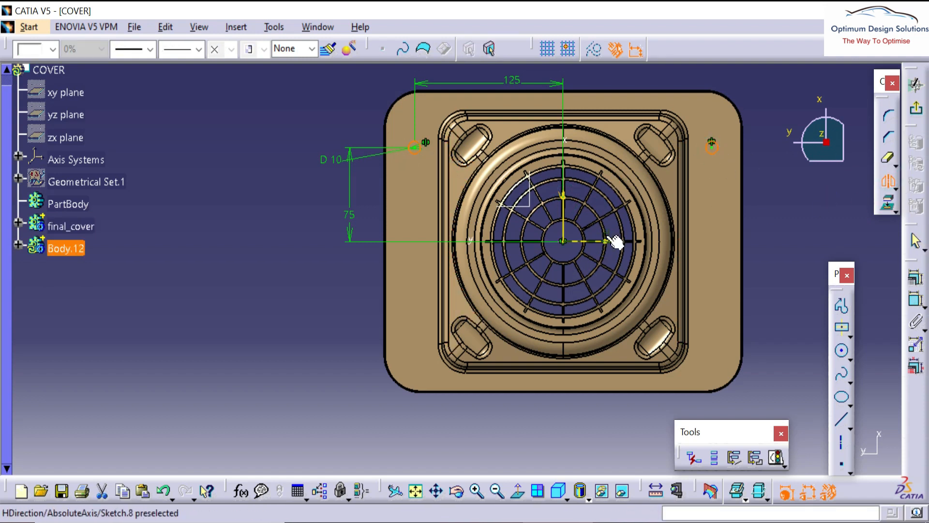
{"action": "left_click", "coordinate": [916, 90]}
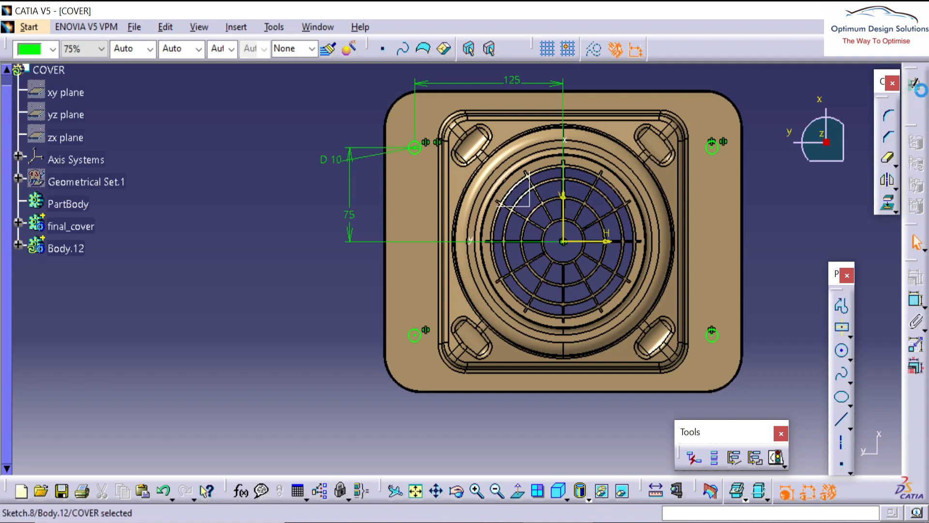
{"action": "left_click", "coordinate": [758, 228]}
- Pad the four-circle sketch as cylinders that pass through the flange thickness
{"action": "middle_click_drag", "start_coordinate": [760, 225], "coordinate": [816, 190]}
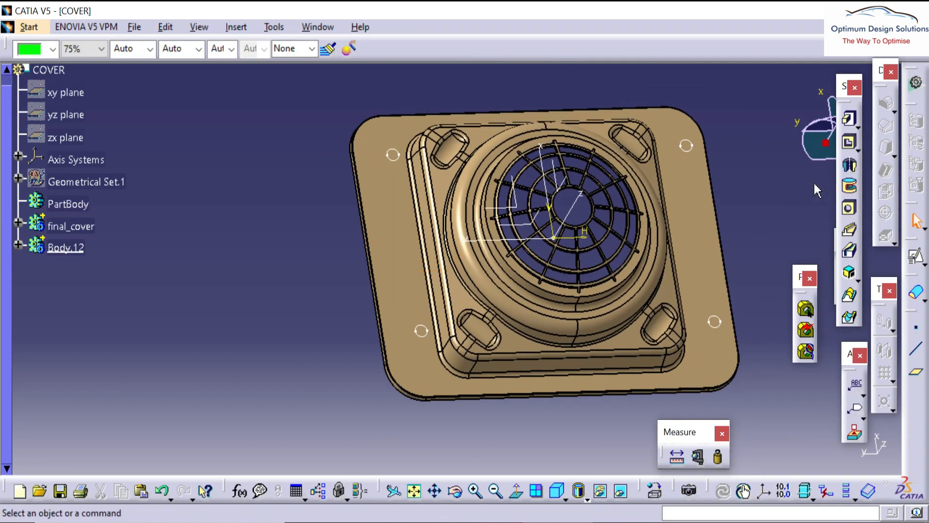
{"action": "left_click", "coordinate": [393, 154]}
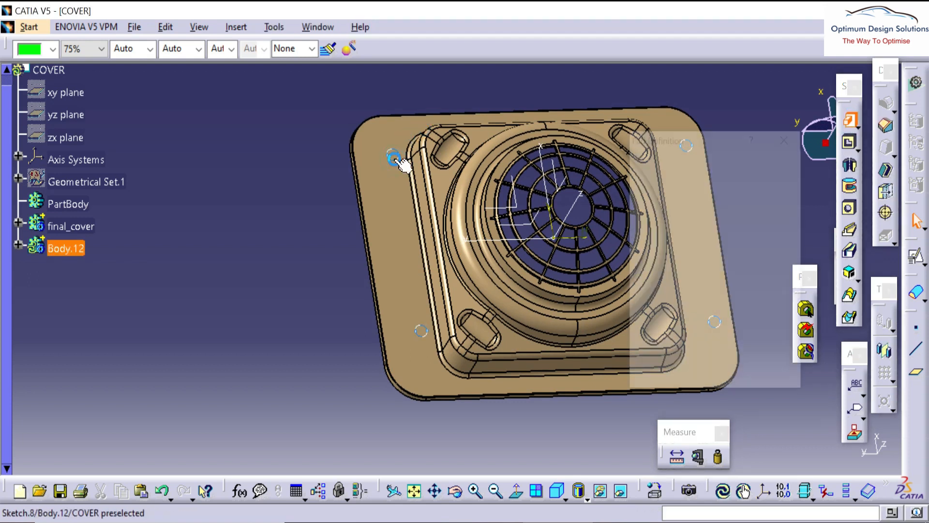
{"action": "middle_click_drag", "start_coordinate": [382, 204], "coordinate": [541, 234]}
{"action": "middle_click_drag", "start_coordinate": [445, 194], "coordinate": [524, 276]}
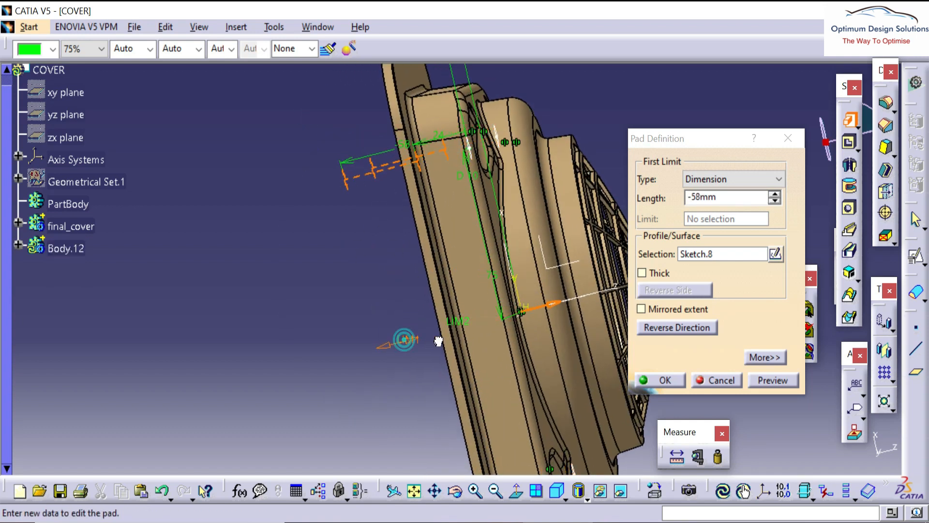
{"action": "left_click", "coordinate": [680, 382]}
{"action": "middle_click_drag", "start_coordinate": [315, 234], "coordinate": [426, 227]}
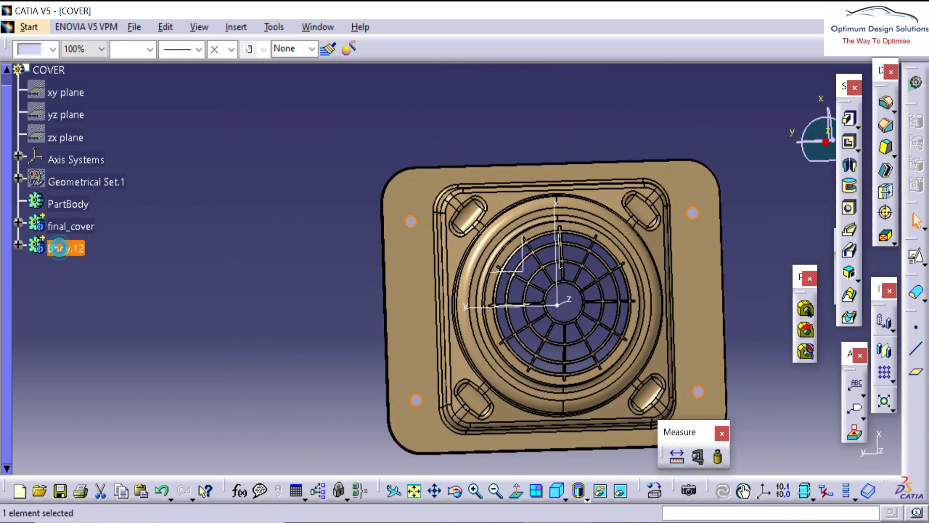
{"action": "right_click", "coordinate": [60, 248]}
{"action": "left_click", "coordinate": [239, 208]}
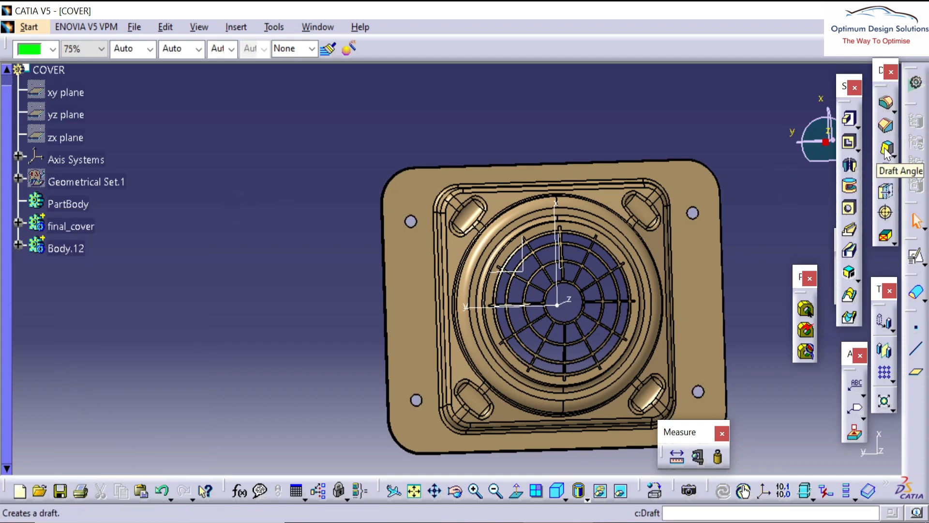
- Start a 1 deg draft and select the cylindrical faces of the four hole pads as the faces to draft
{"action": "middle_click_drag", "start_coordinate": [499, 263], "coordinate": [403, 193]}
{"action": "left_click", "coordinate": [387, 227]}
{"action": "middle_click_drag", "start_coordinate": [387, 227], "coordinate": [364, 251]}
{"action": "left_click", "coordinate": [321, 279]}
{"action": "middle_click_drag", "start_coordinate": [348, 172], "coordinate": [406, 206]}
{"action": "left_click", "coordinate": [304, 280]}
{"action": "left_click", "coordinate": [413, 240]}
- Set a hole cylinder's end face as the draft's neutral element, preview the draft and apply it
{"action": "middle_click_drag", "start_coordinate": [358, 249], "coordinate": [456, 176]}
{"action": "left_click", "coordinate": [675, 330]}
{"action": "left_click", "coordinate": [456, 176]}
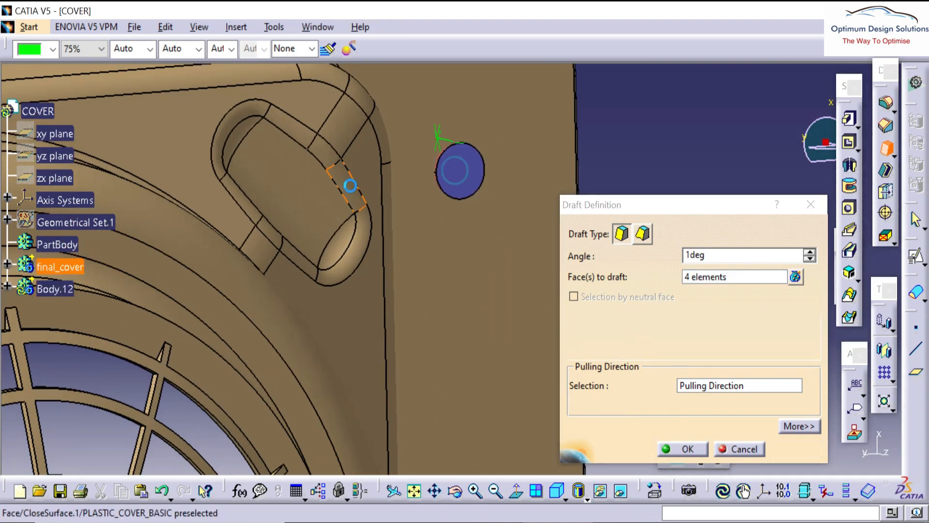
{"action": "middle_click_drag", "start_coordinate": [351, 183], "coordinate": [290, 300]}
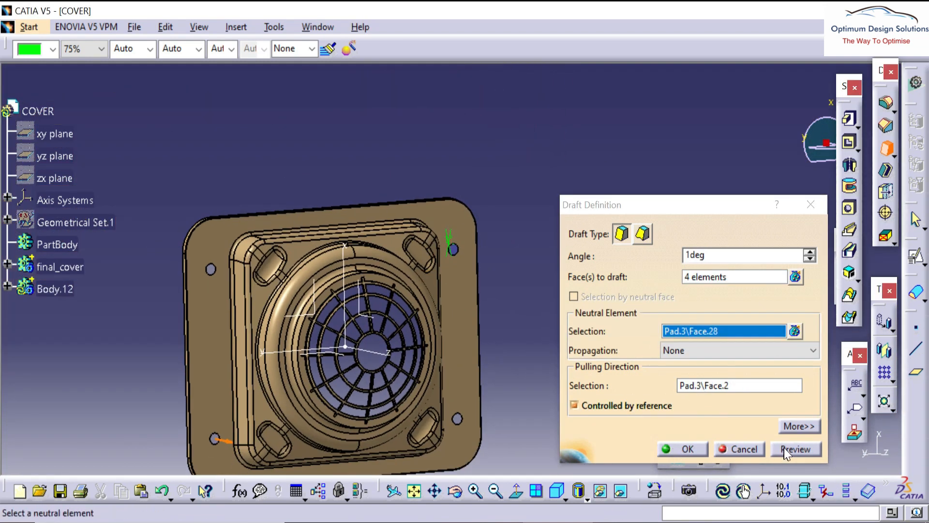
{"action": "middle_click_drag", "start_coordinate": [282, 365], "coordinate": [444, 338]}
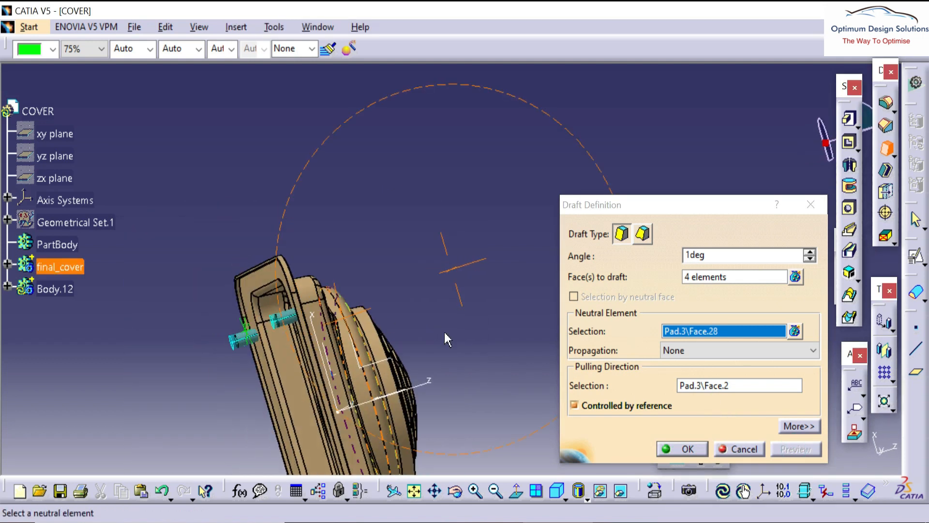
{"action": "left_click", "coordinate": [398, 252]}
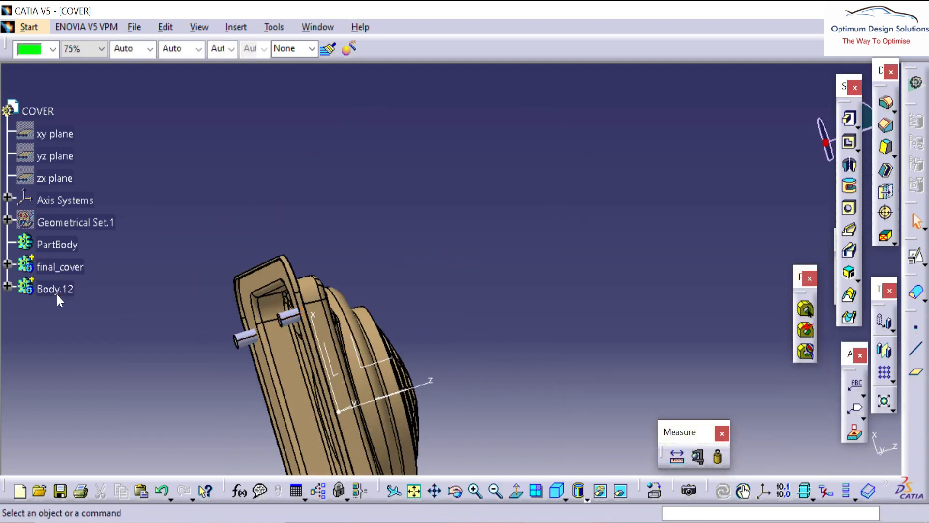
- Remove Body.12 from the final_cover body to cut the four mounting holes
{"action": "right_click", "coordinate": [57, 296]}
{"action": "mouse_move", "coordinate": [104, 506]}
{"action": "left_click", "coordinate": [256, 344]}
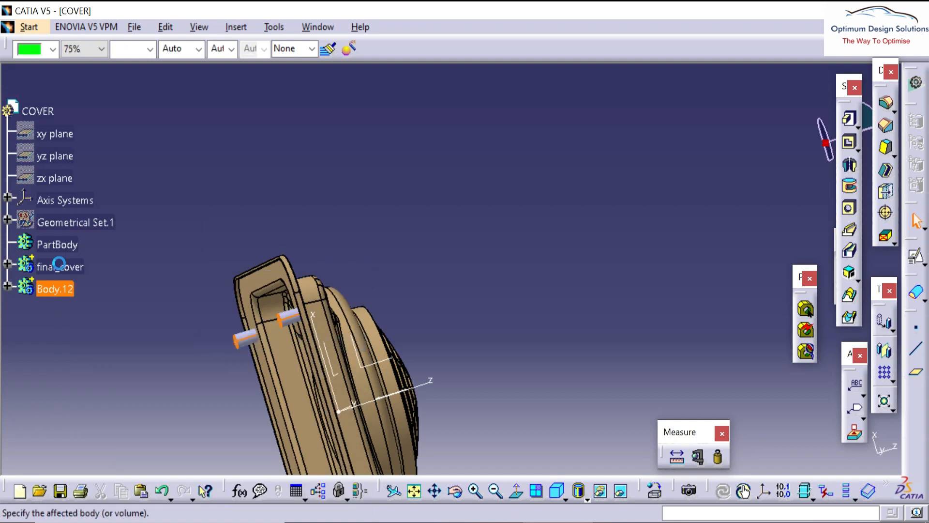
{"action": "left_click", "coordinate": [64, 266]}
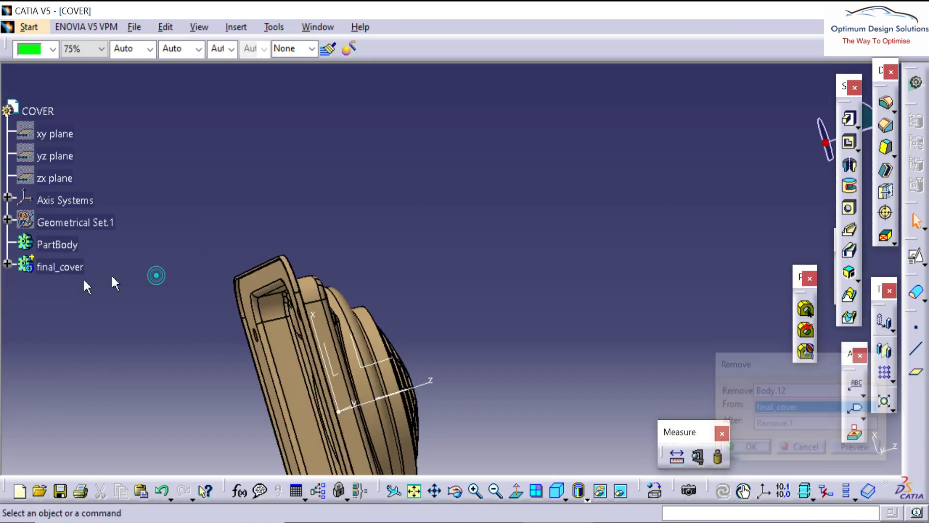
- Add the final_cover body to PartBody
{"action": "right_click", "coordinate": [53, 267]}
{"action": "mouse_move", "coordinate": [118, 510]}
{"action": "left_click", "coordinate": [271, 322]}
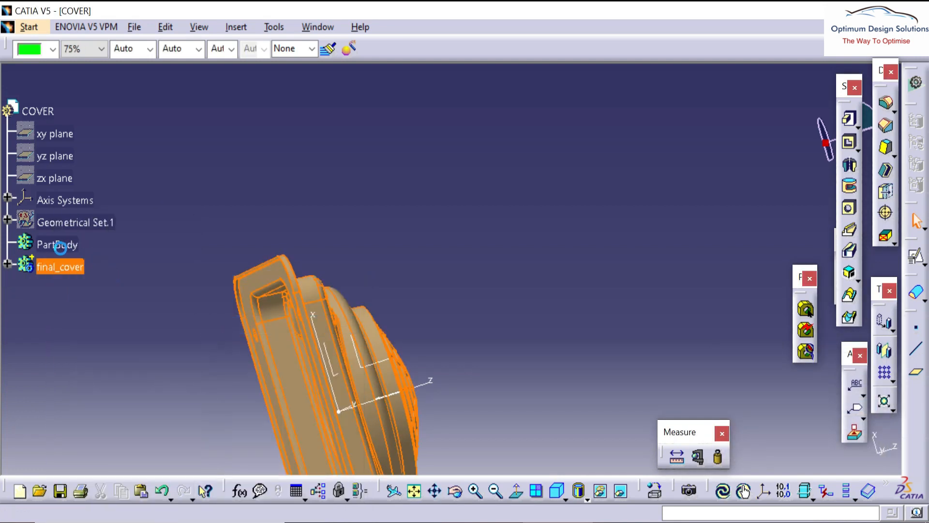
{"action": "middle_click_drag", "start_coordinate": [179, 275], "coordinate": [426, 223]}
{"action": "middle_click_drag", "start_coordinate": [275, 296], "coordinate": [491, 368]}
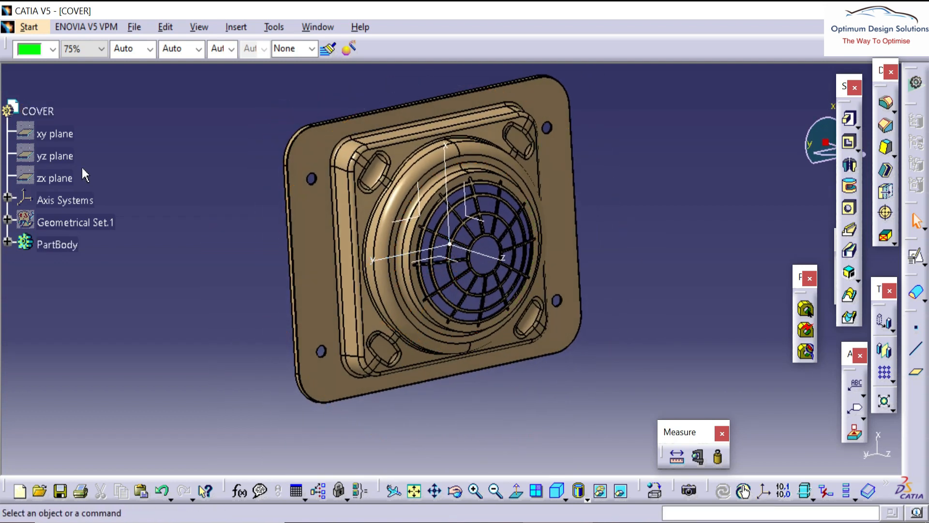
- Expand the Axis Systems group and hide Axis System.1
{"action": "left_click", "coordinate": [8, 197]}
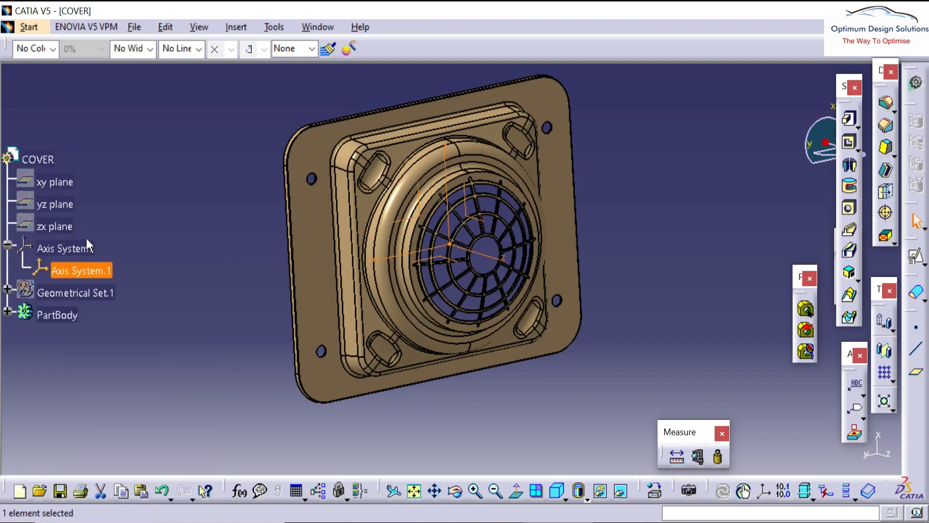
{"action": "right_click", "coordinate": [79, 266]}
{"action": "left_click", "coordinate": [119, 258]}
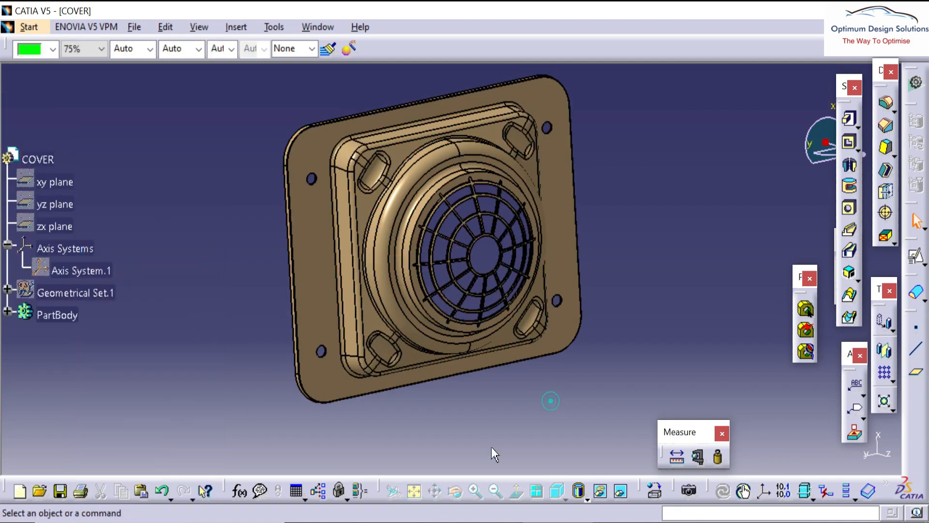
- Switch the model display to shading with material
{"action": "left_click", "coordinate": [549, 493]}
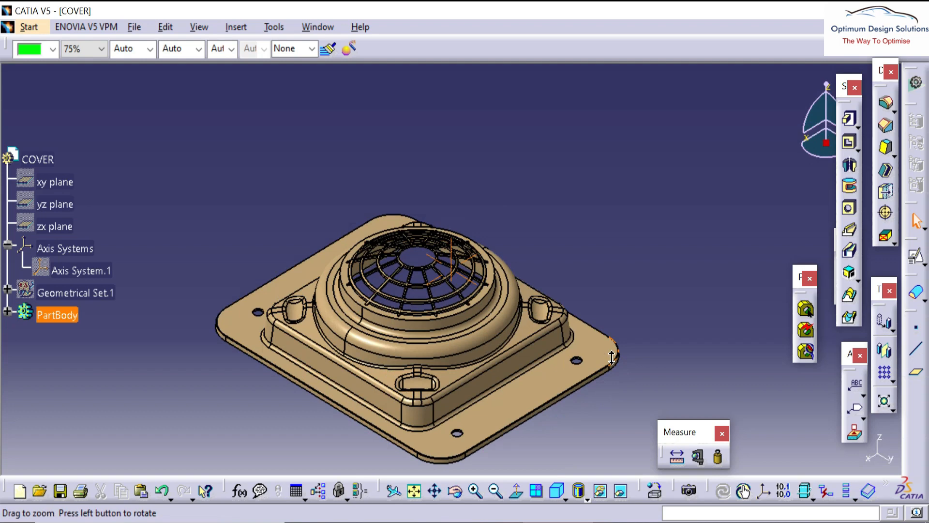
{"action": "middle_click_drag", "start_coordinate": [466, 296], "coordinate": [421, 265]}
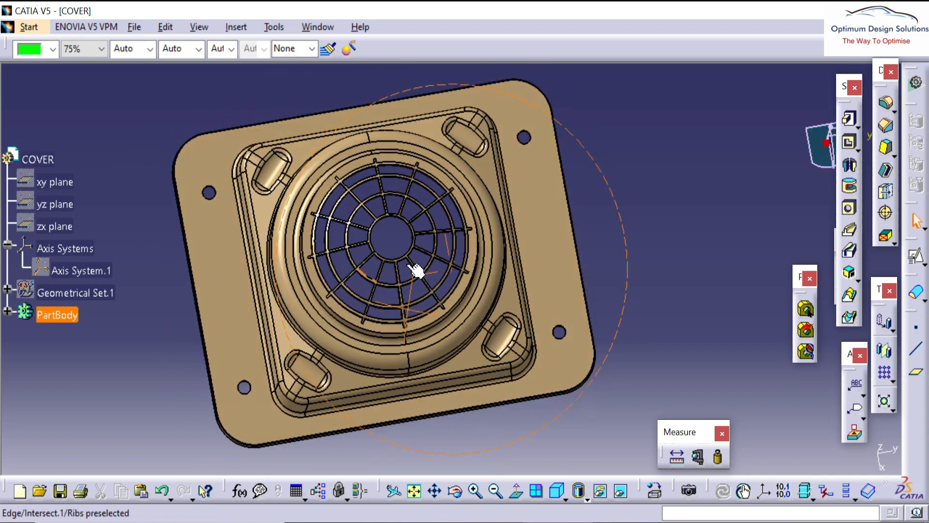
{"action": "middle_click_drag", "start_coordinate": [457, 221], "coordinate": [527, 245]}
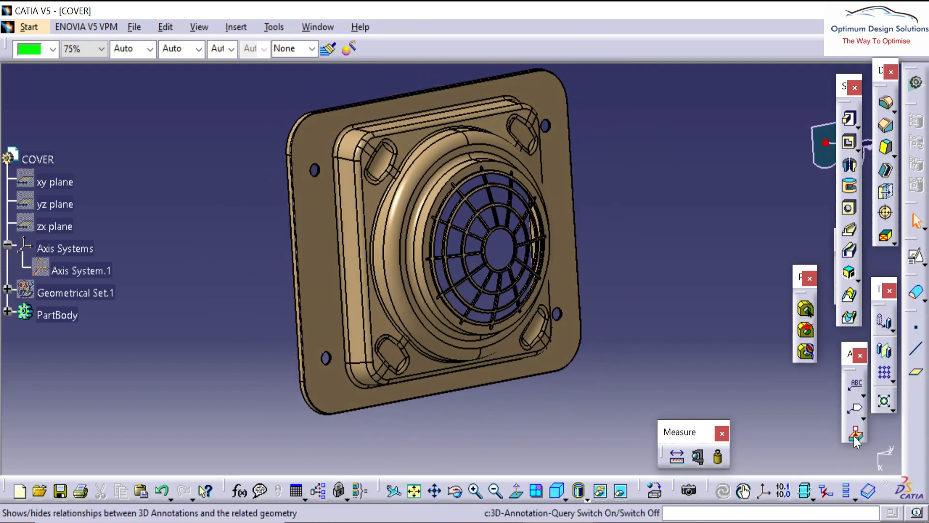
{"action": "left_click", "coordinate": [564, 497]}
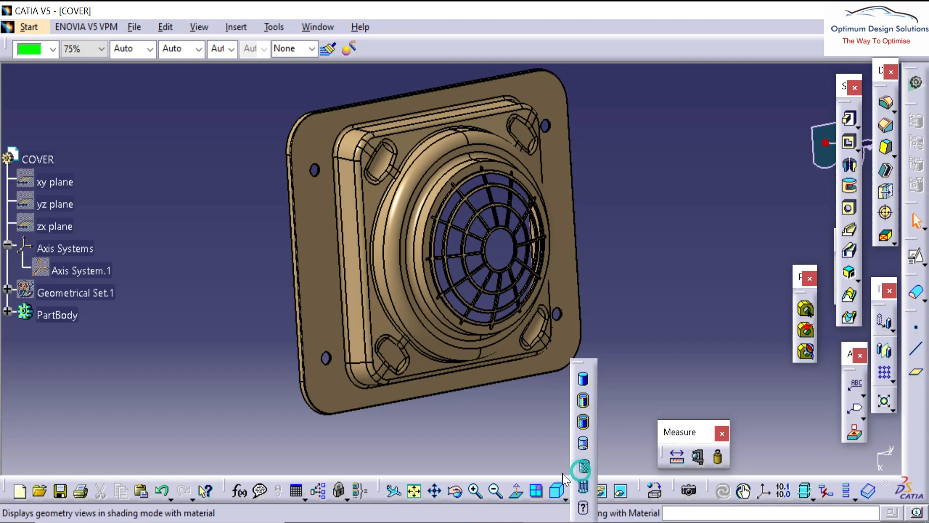
{"action": "left_click", "coordinate": [582, 468]}
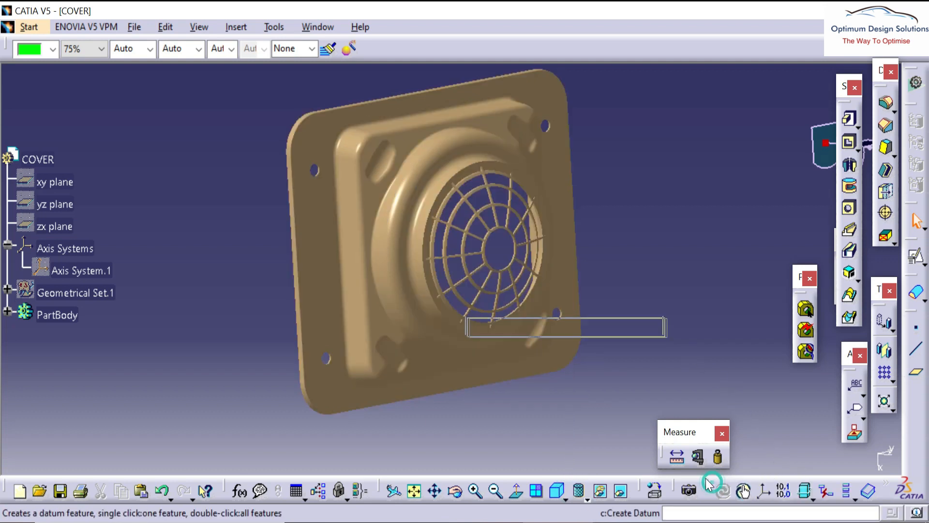
- Run a draft analysis on PartBody and examine the draft colours on the cover from several sides
{"action": "left_click_drag", "start_coordinate": [711, 490], "coordinate": [745, 456]}
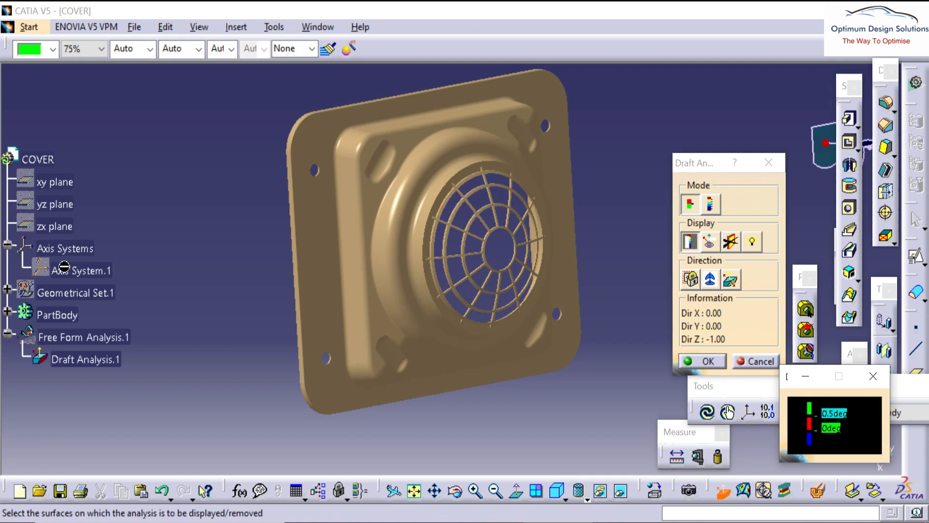
{"action": "left_click", "coordinate": [55, 314]}
{"action": "mouse_move", "coordinate": [609, 160]}
{"action": "middle_mouse_down"}
{"action": "mouse_move", "coordinate": [610, 173]}
{"action": "mouse_move", "coordinate": [508, 263]}
{"action": "mouse_move", "coordinate": [430, 187]}
{"action": "mouse_move", "coordinate": [434, 375]}
{"action": "mouse_move", "coordinate": [408, 450]}
{"action": "mouse_move", "coordinate": [431, 356]}
{"action": "mouse_move", "coordinate": [450, 356]}
{"action": "mouse_move", "coordinate": [103, 362]}
{"action": "middle_mouse_up"}
{"action": "middle_click_drag", "start_coordinate": [103, 157], "coordinate": [457, 360]}
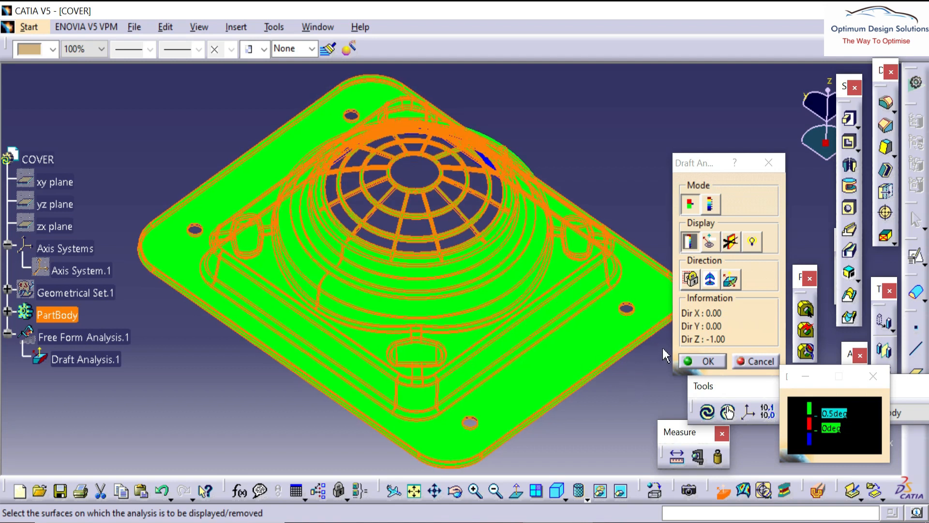